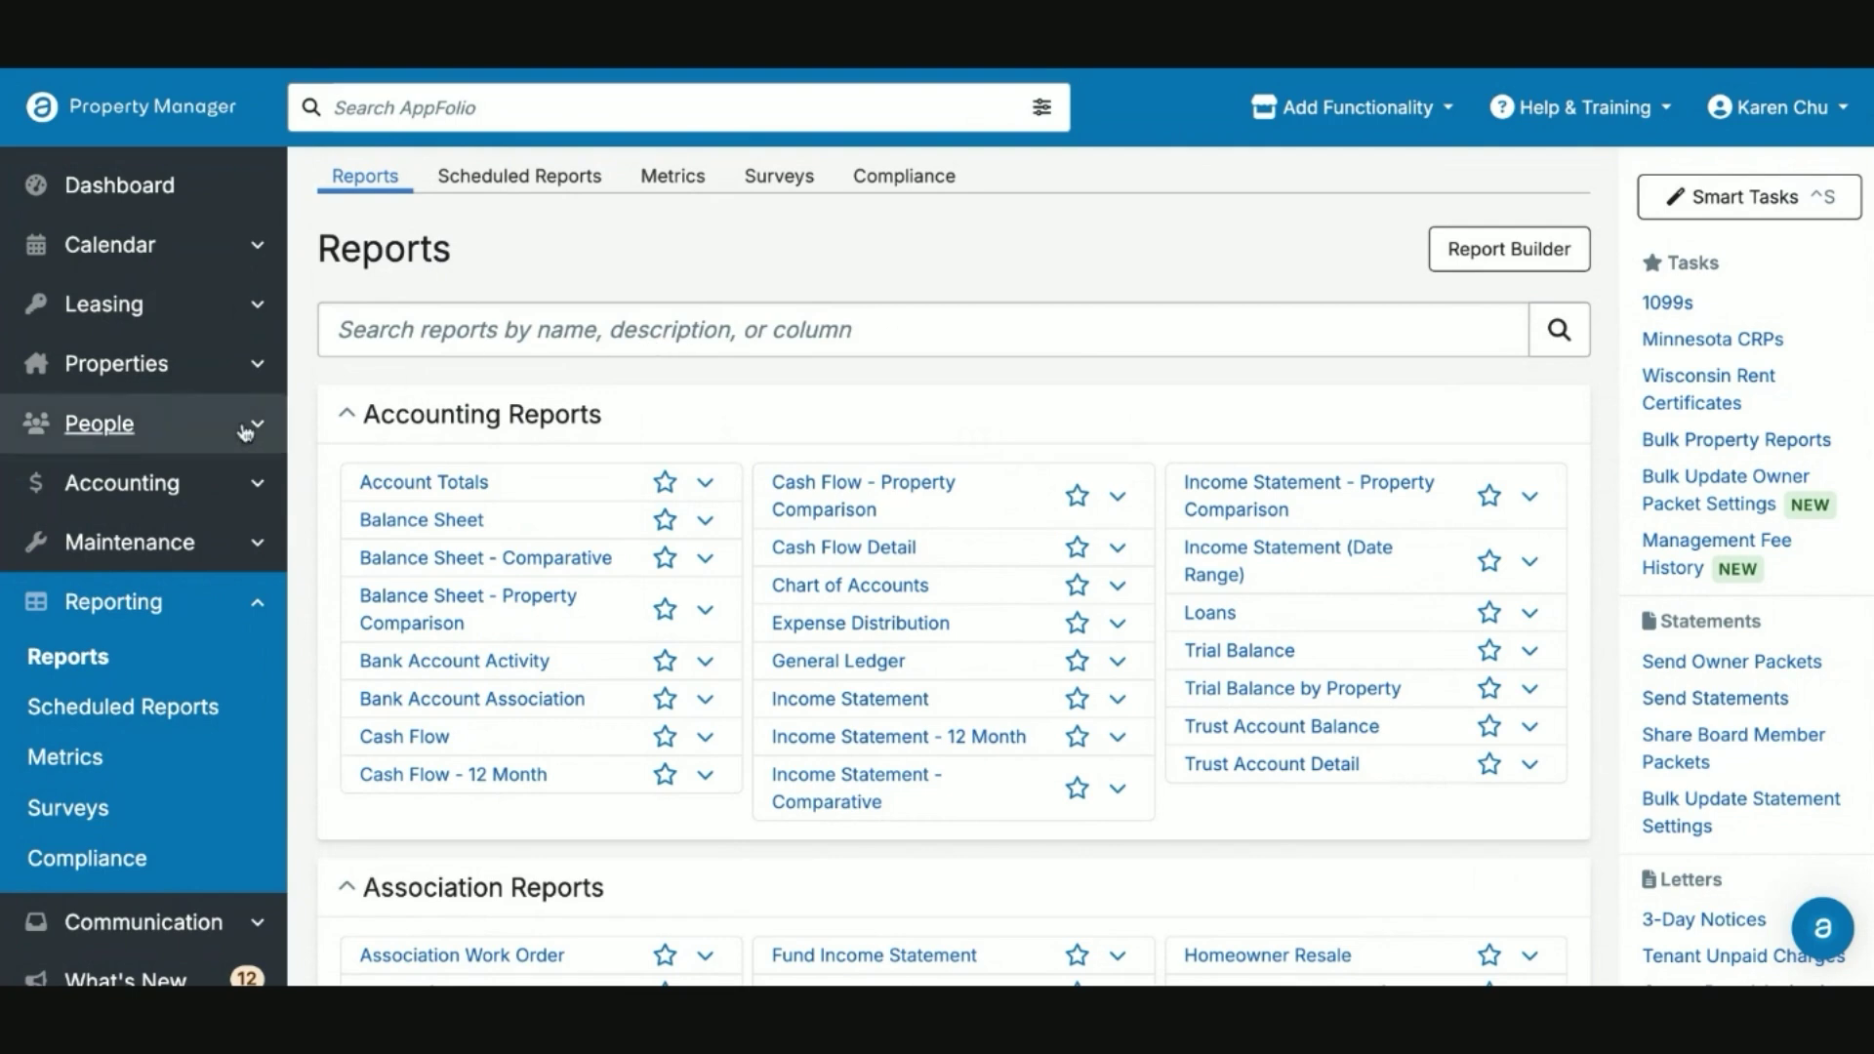
Search for 'smaug' and open the Smaug Real Estate owner record.
left_click(437, 108)
type("smaug")
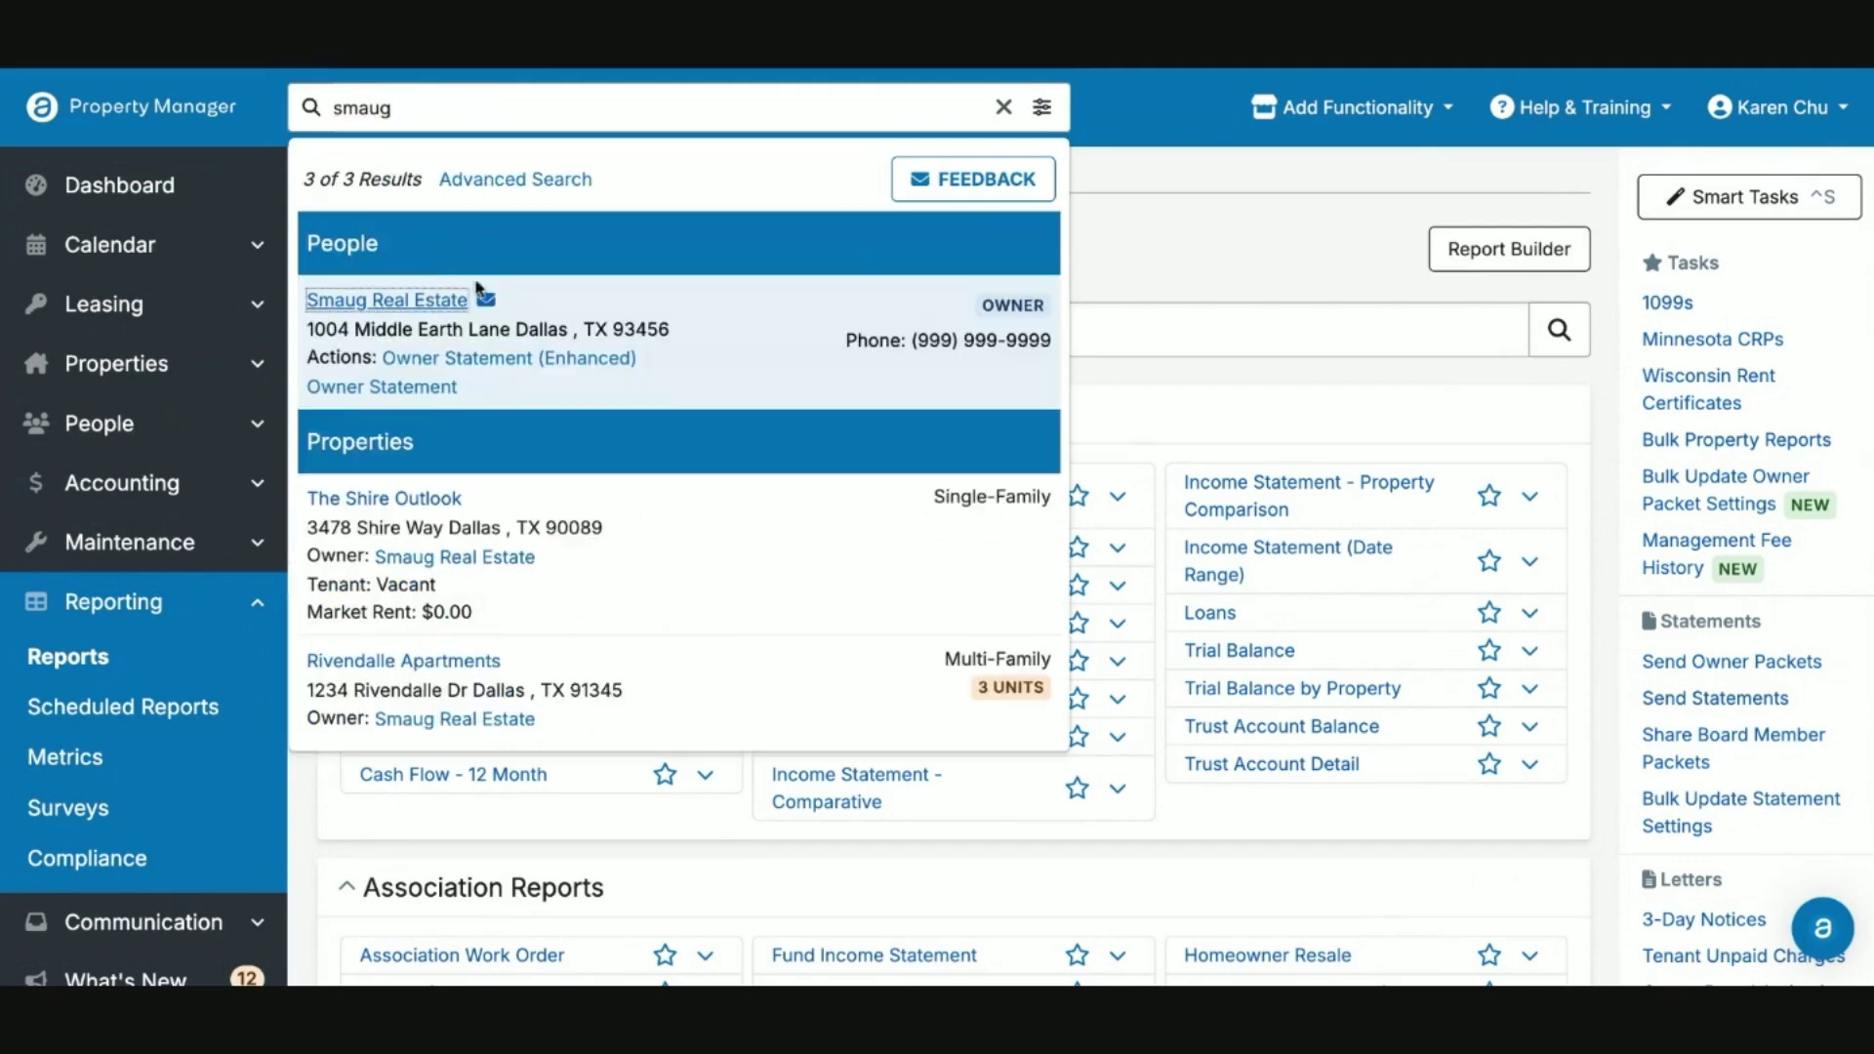
left_click(837, 289)
Open the Owner Packet settings for editing, then cancel without changing them.
scroll(862, 313, "down", 10)
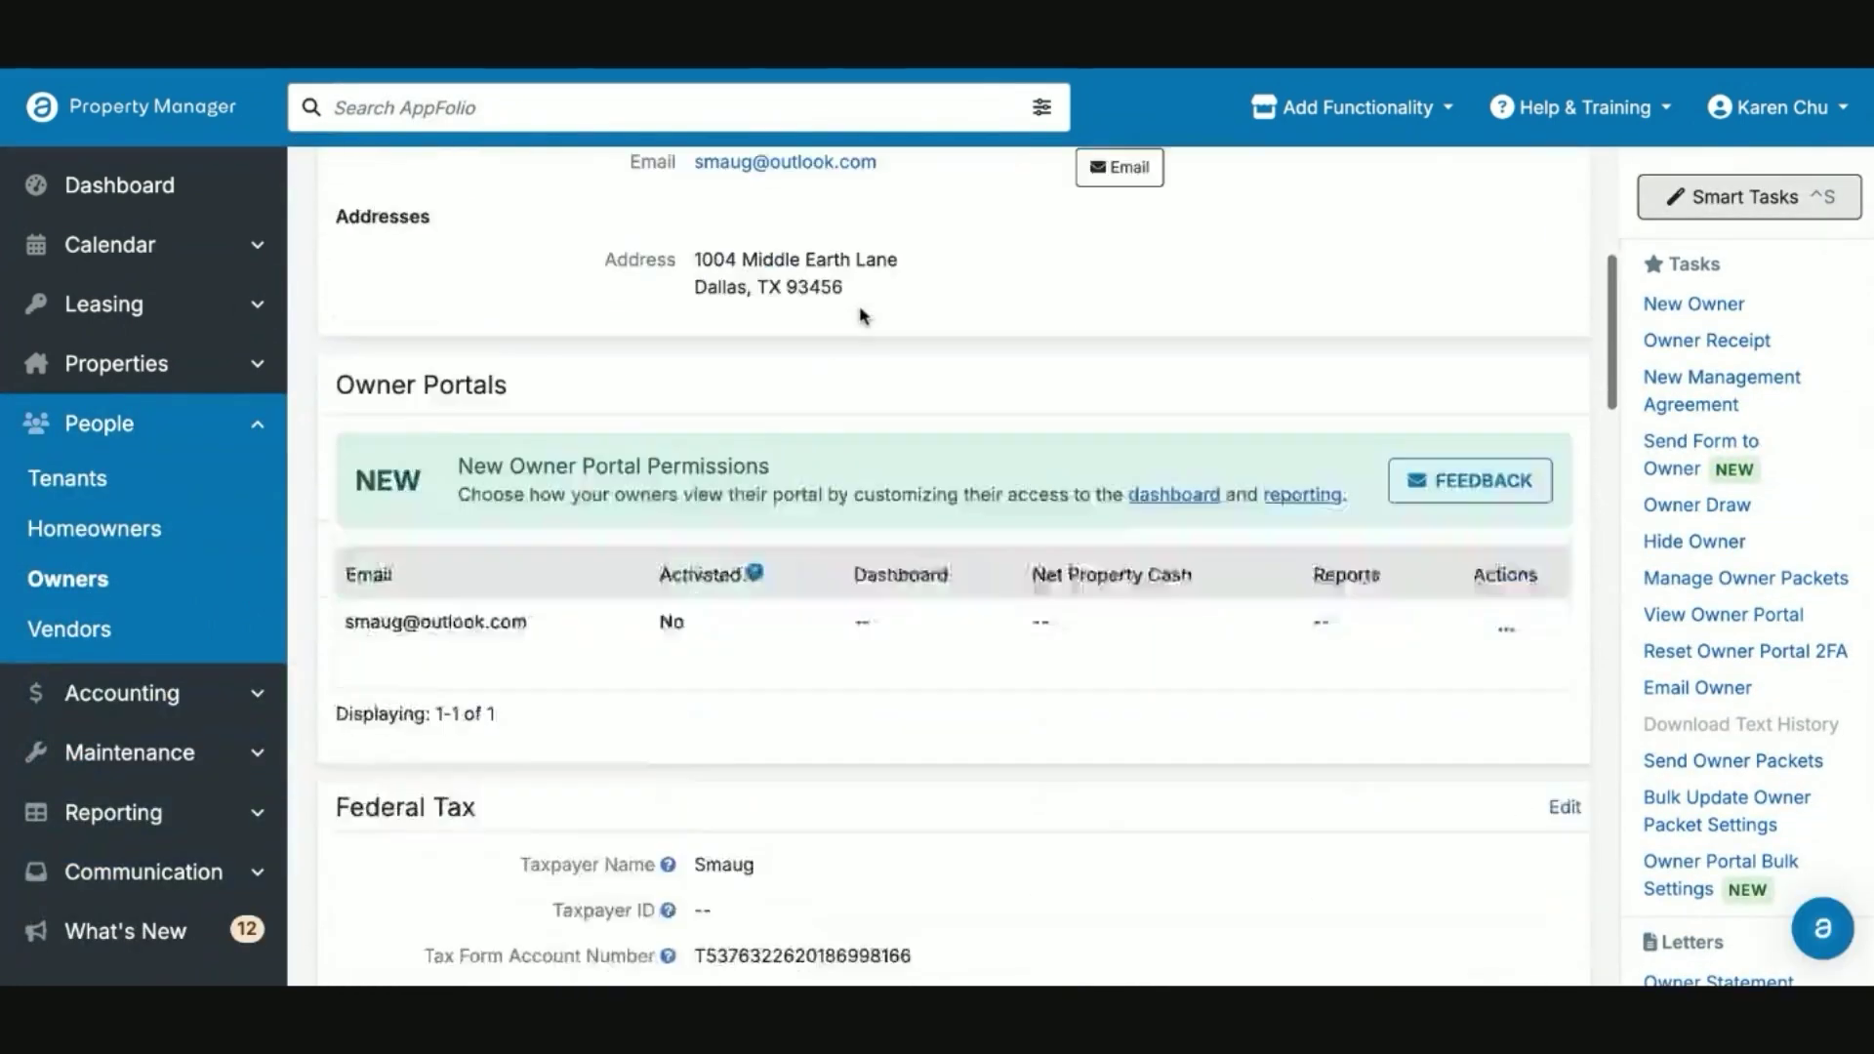
scroll(862, 313, "down", 12)
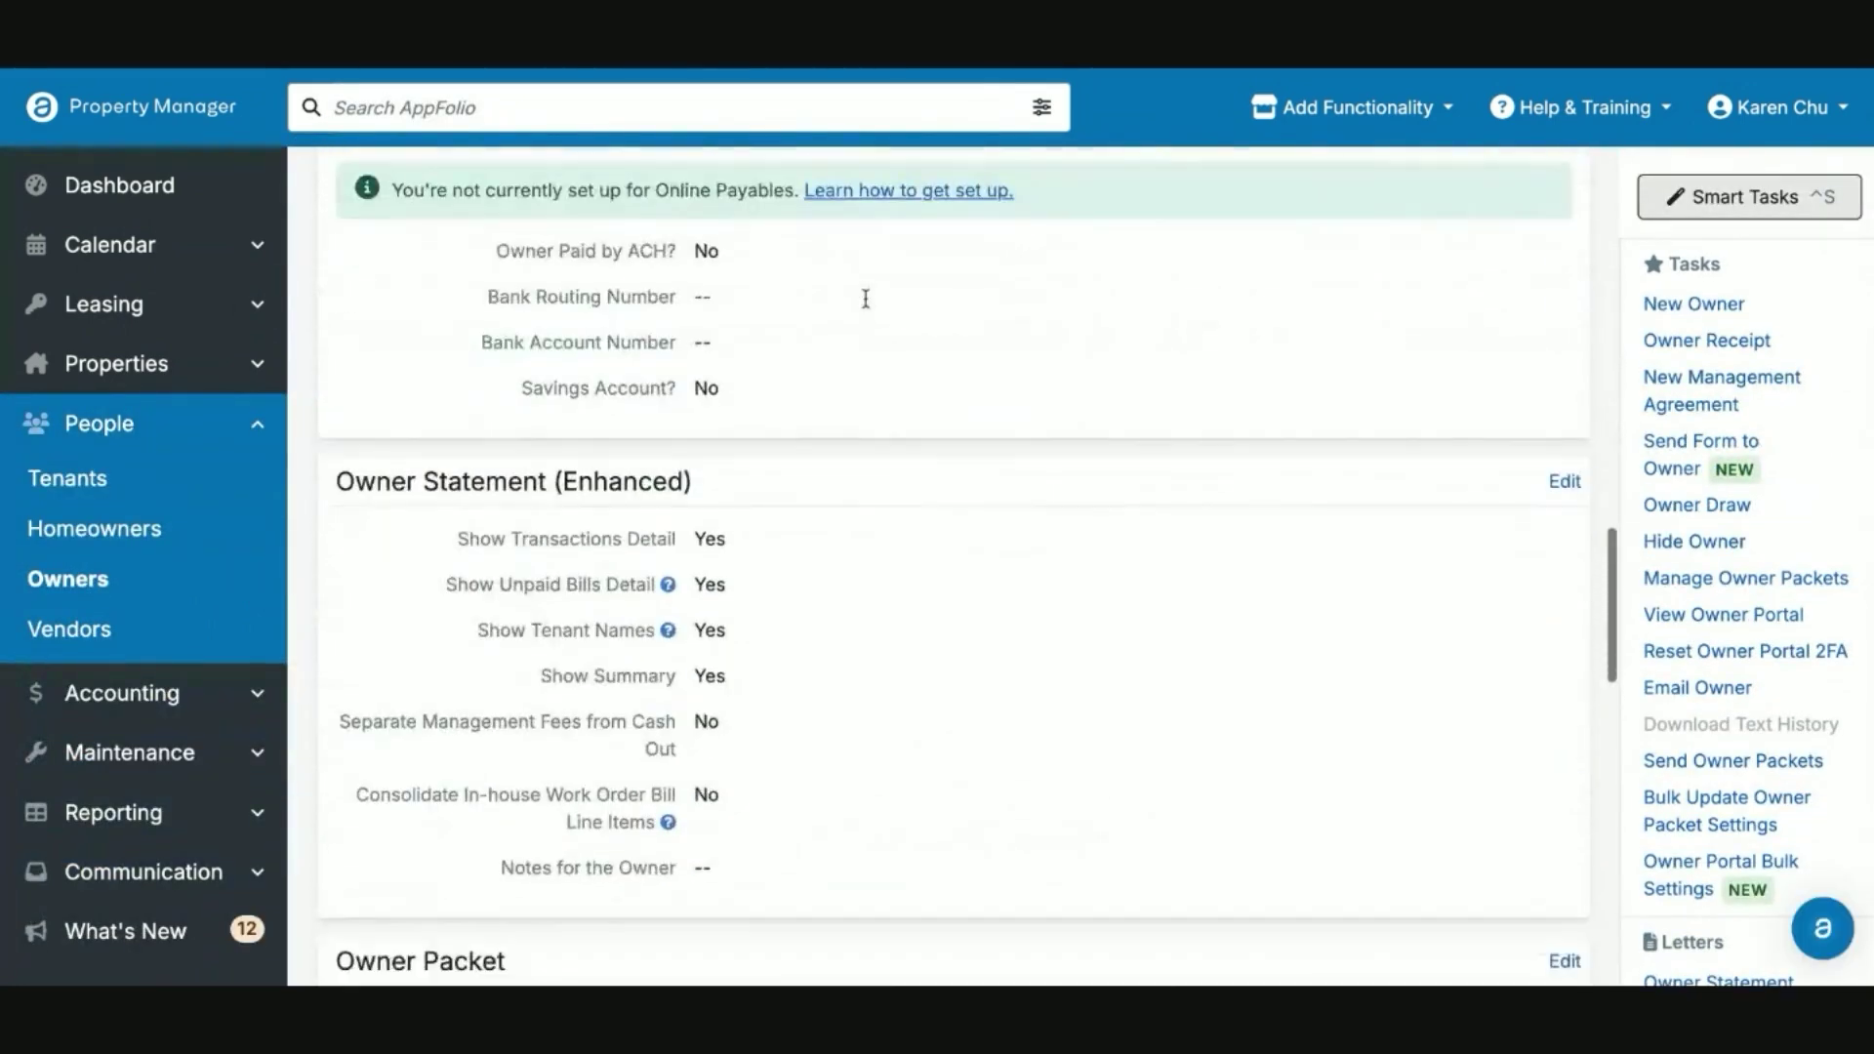
scroll(865, 299, "down", 2)
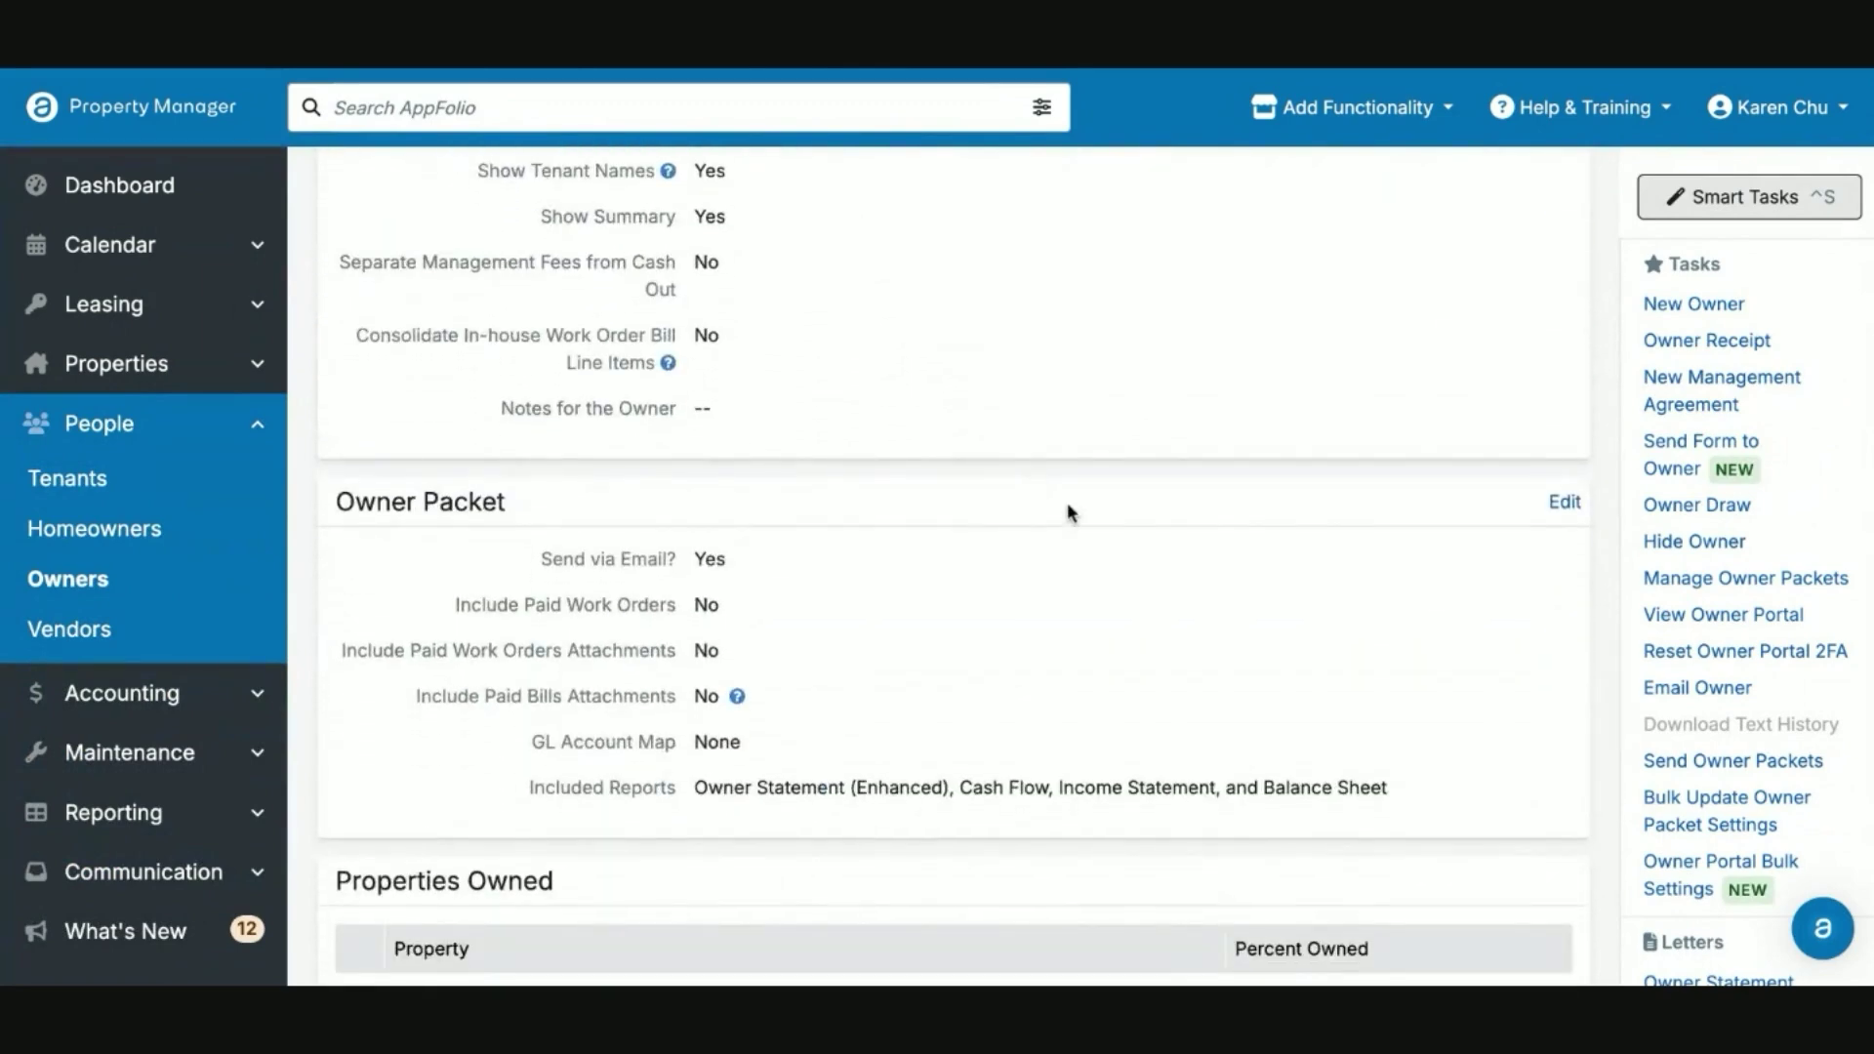
left_click(1562, 504)
scroll(1076, 527, "down", 2)
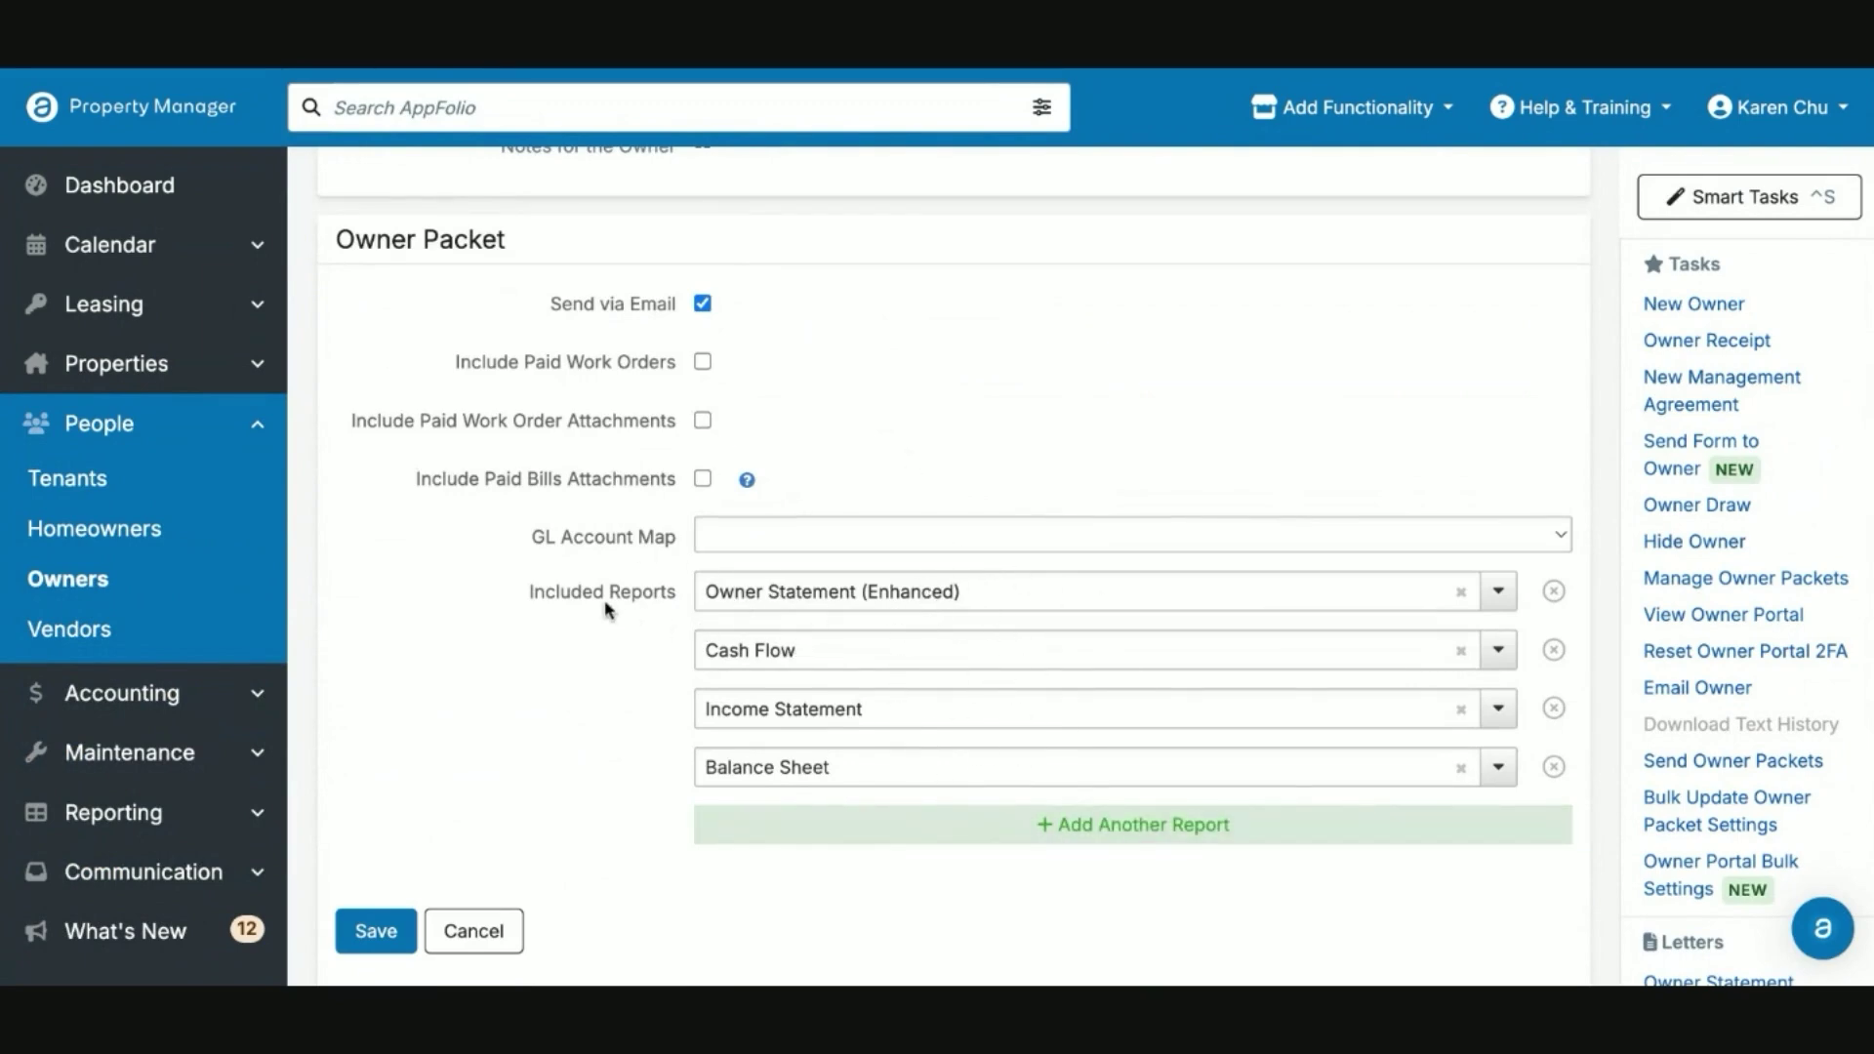
left_click(491, 943)
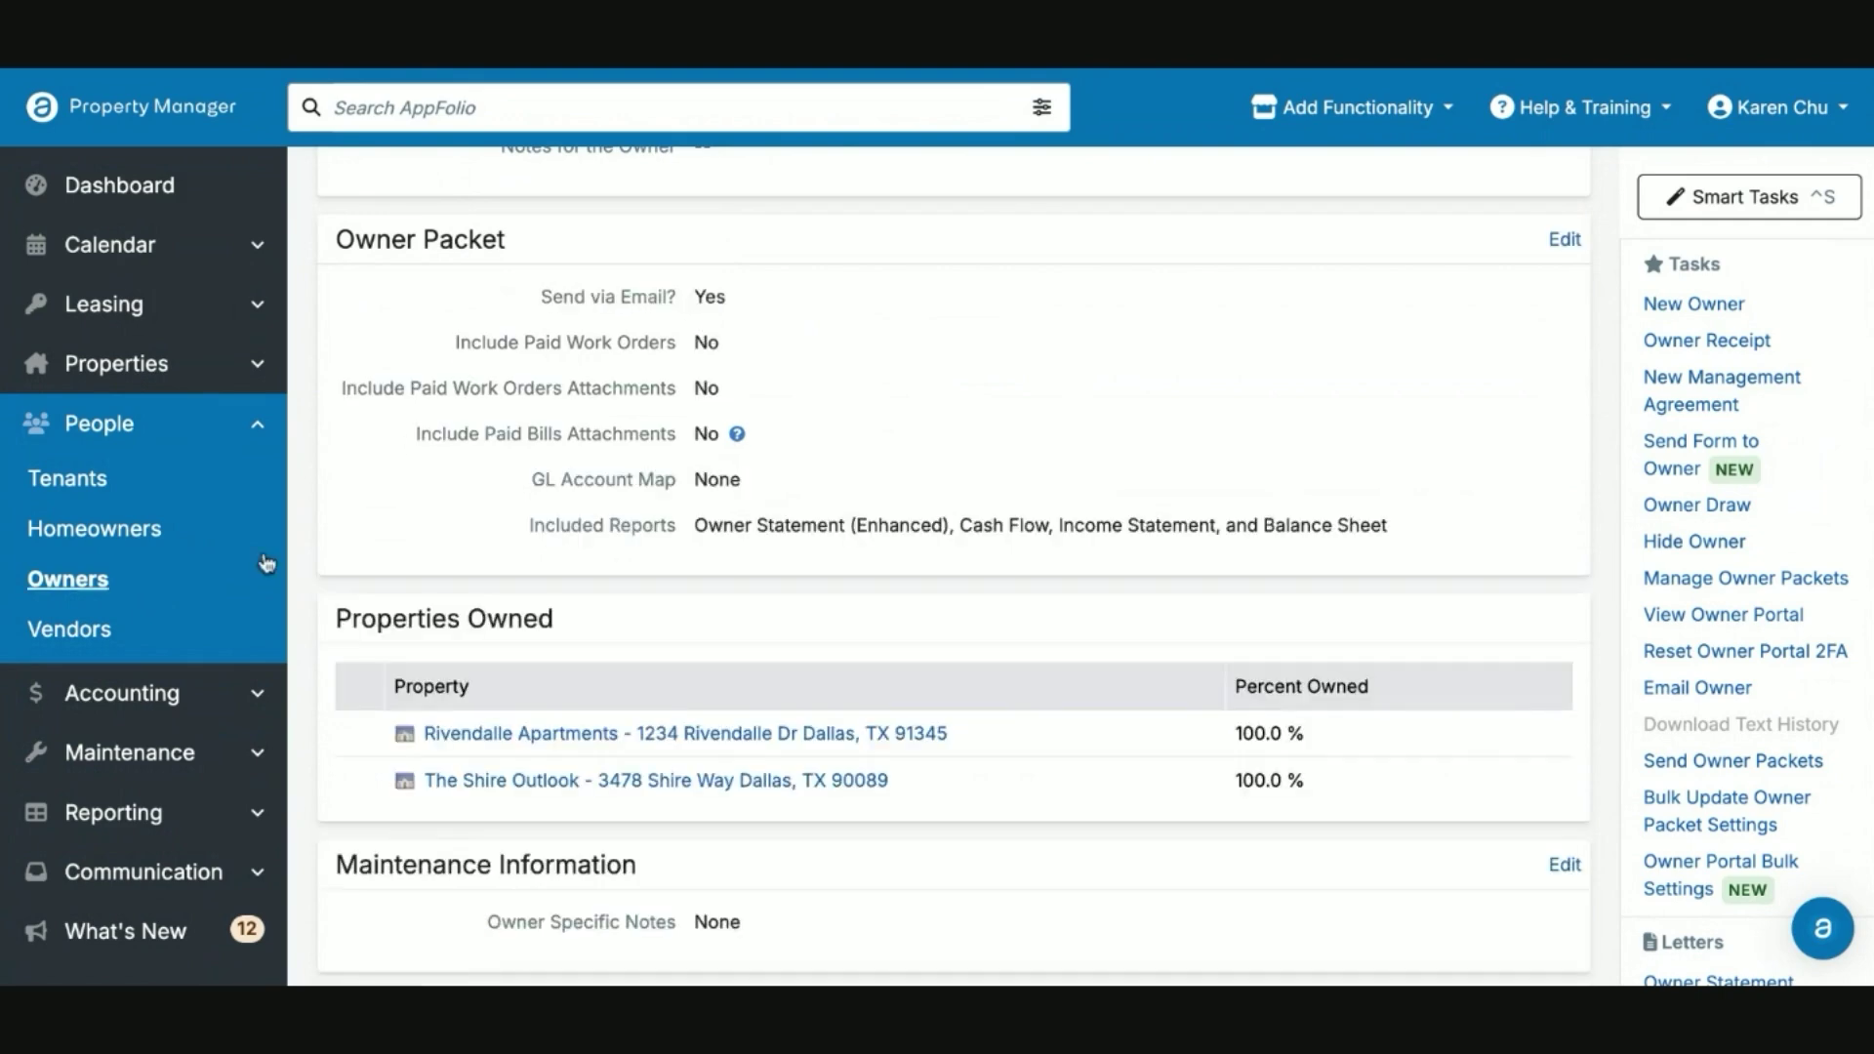
Open the Cash Flow - Property Comparison report from Reporting > Reports.
left_click(204, 756)
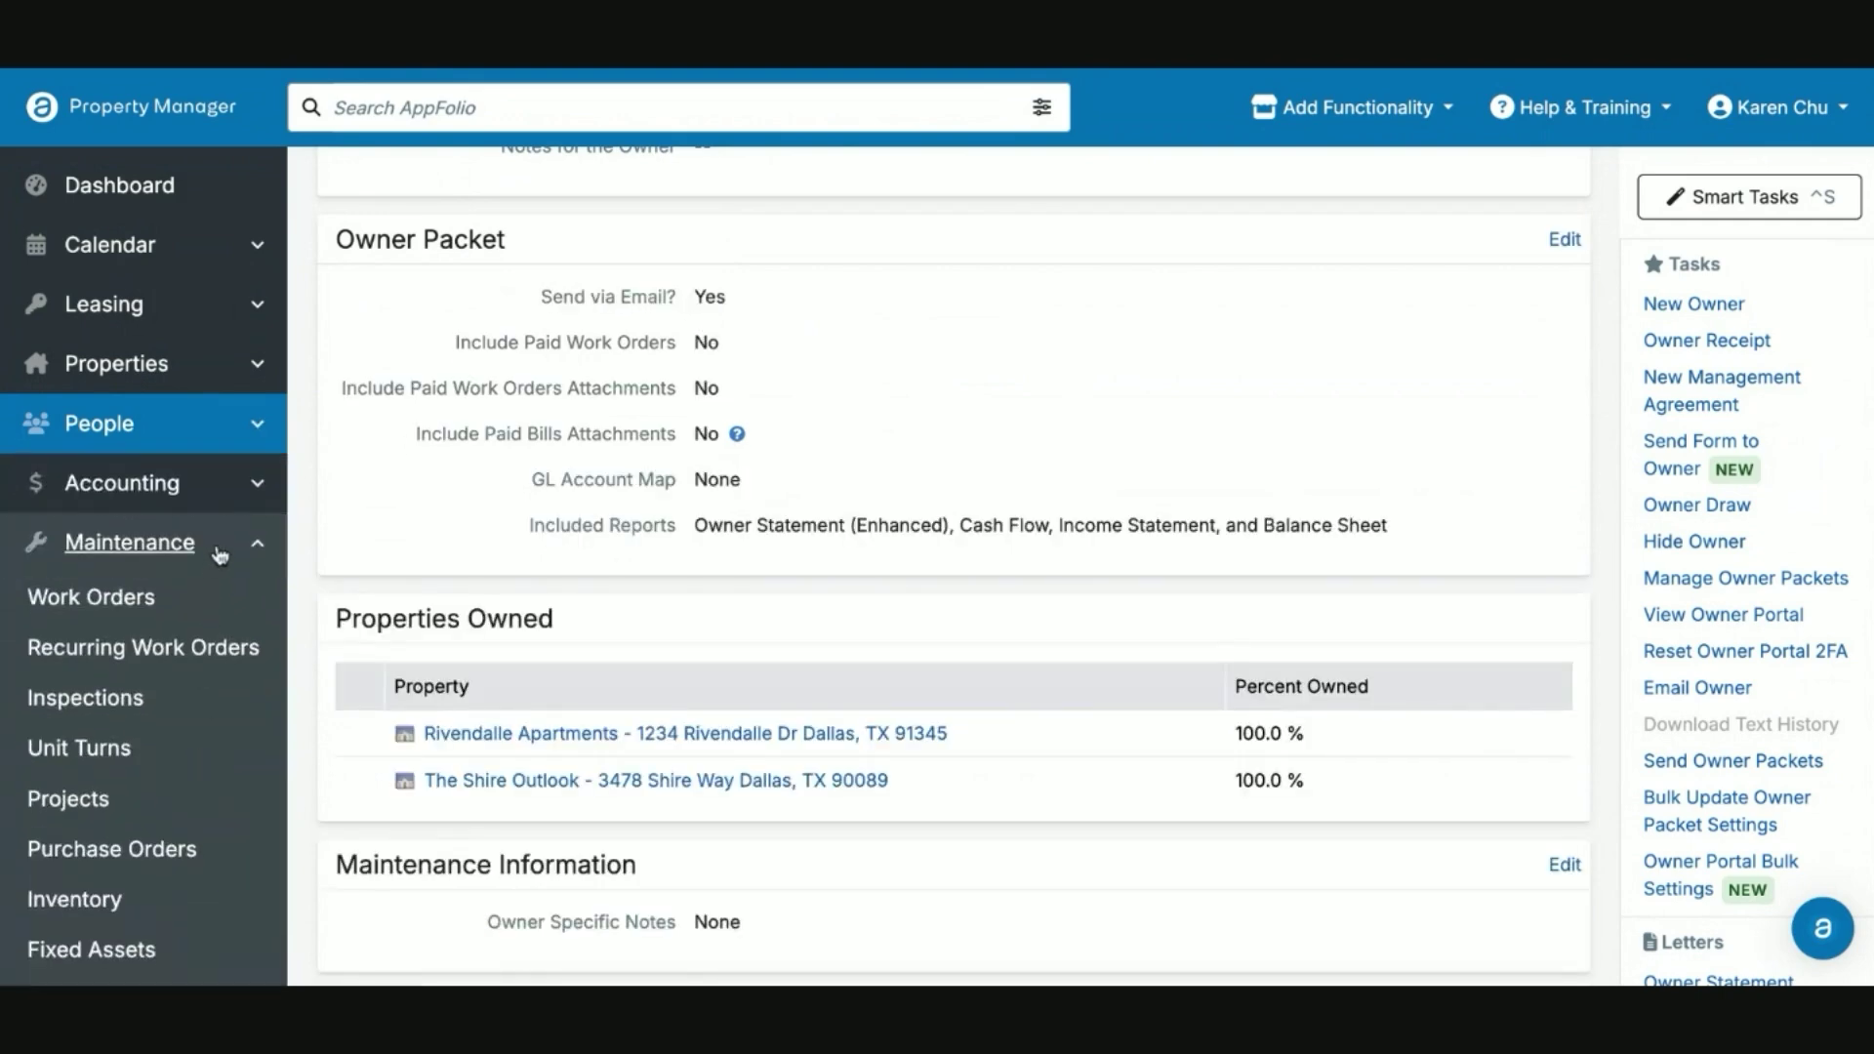
left_click(219, 554)
left_click(196, 615)
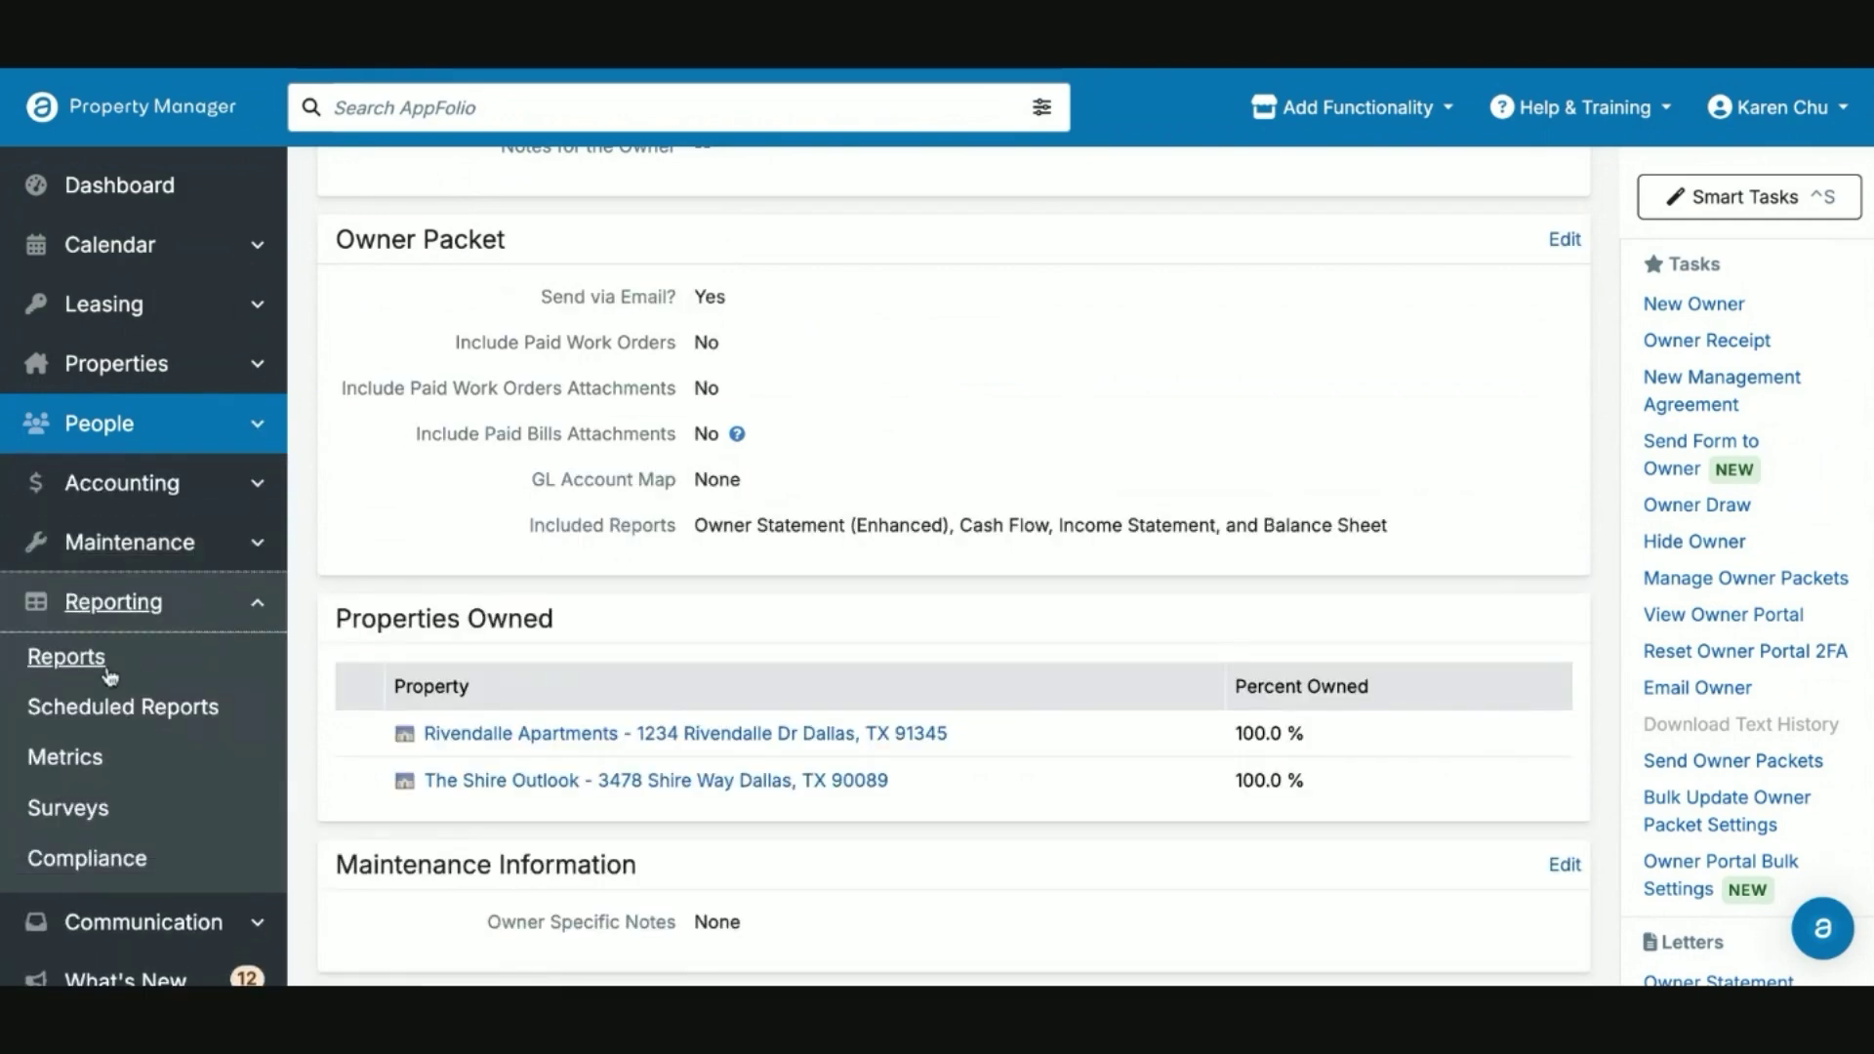
left_click(67, 658)
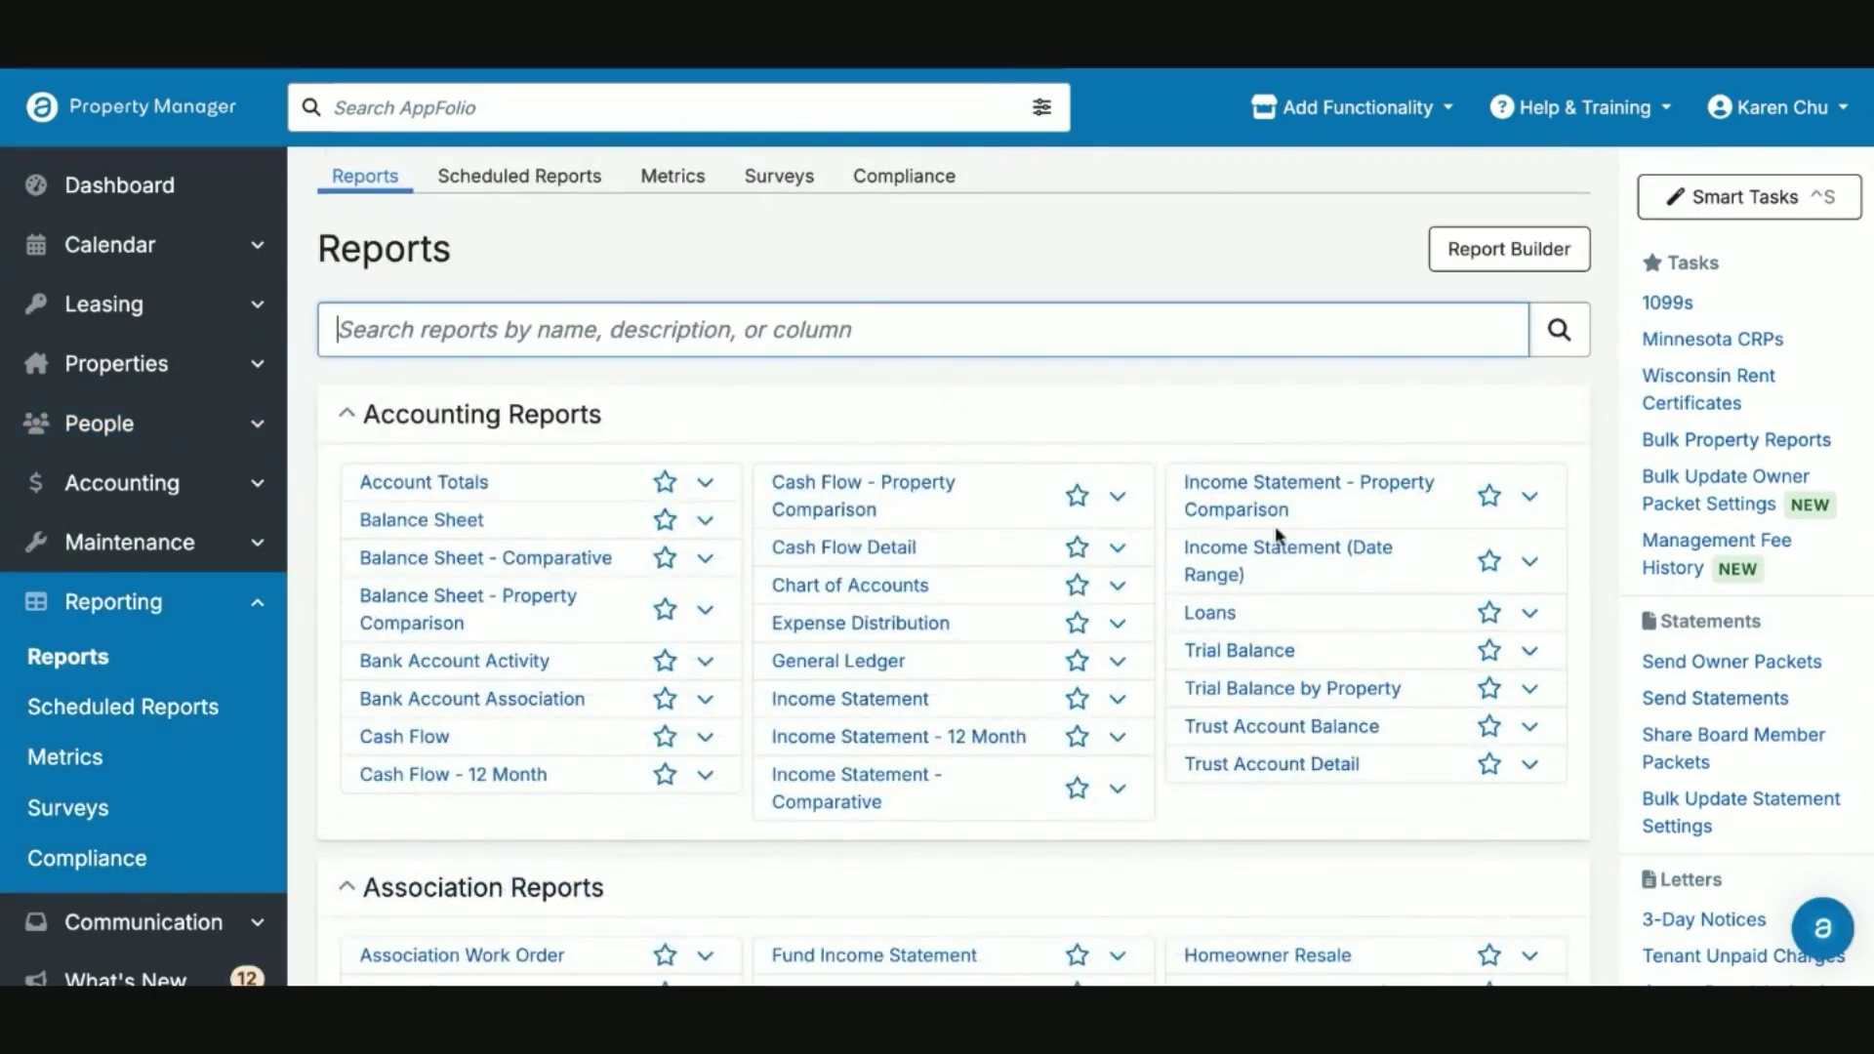
left_click(866, 478)
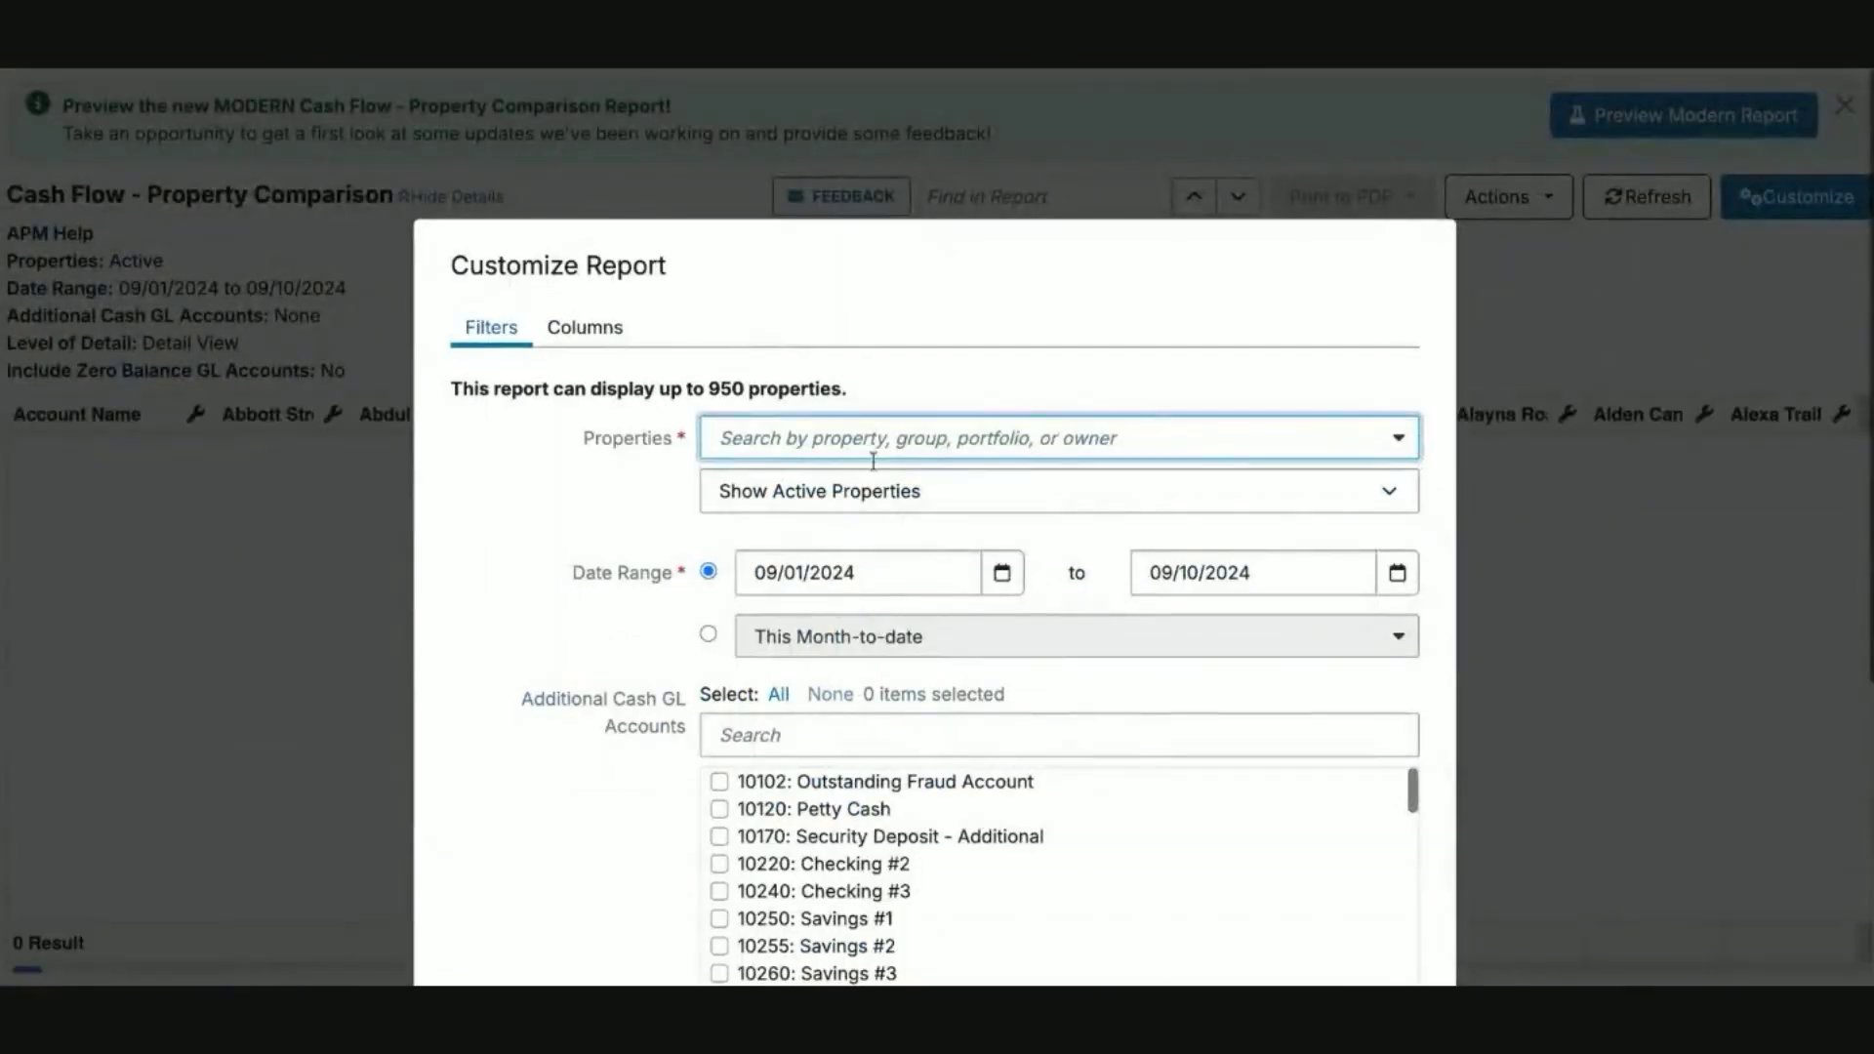
Filter properties to Smaug Real Estate, exclude suppressed fees, and update the report.
type("smaug")
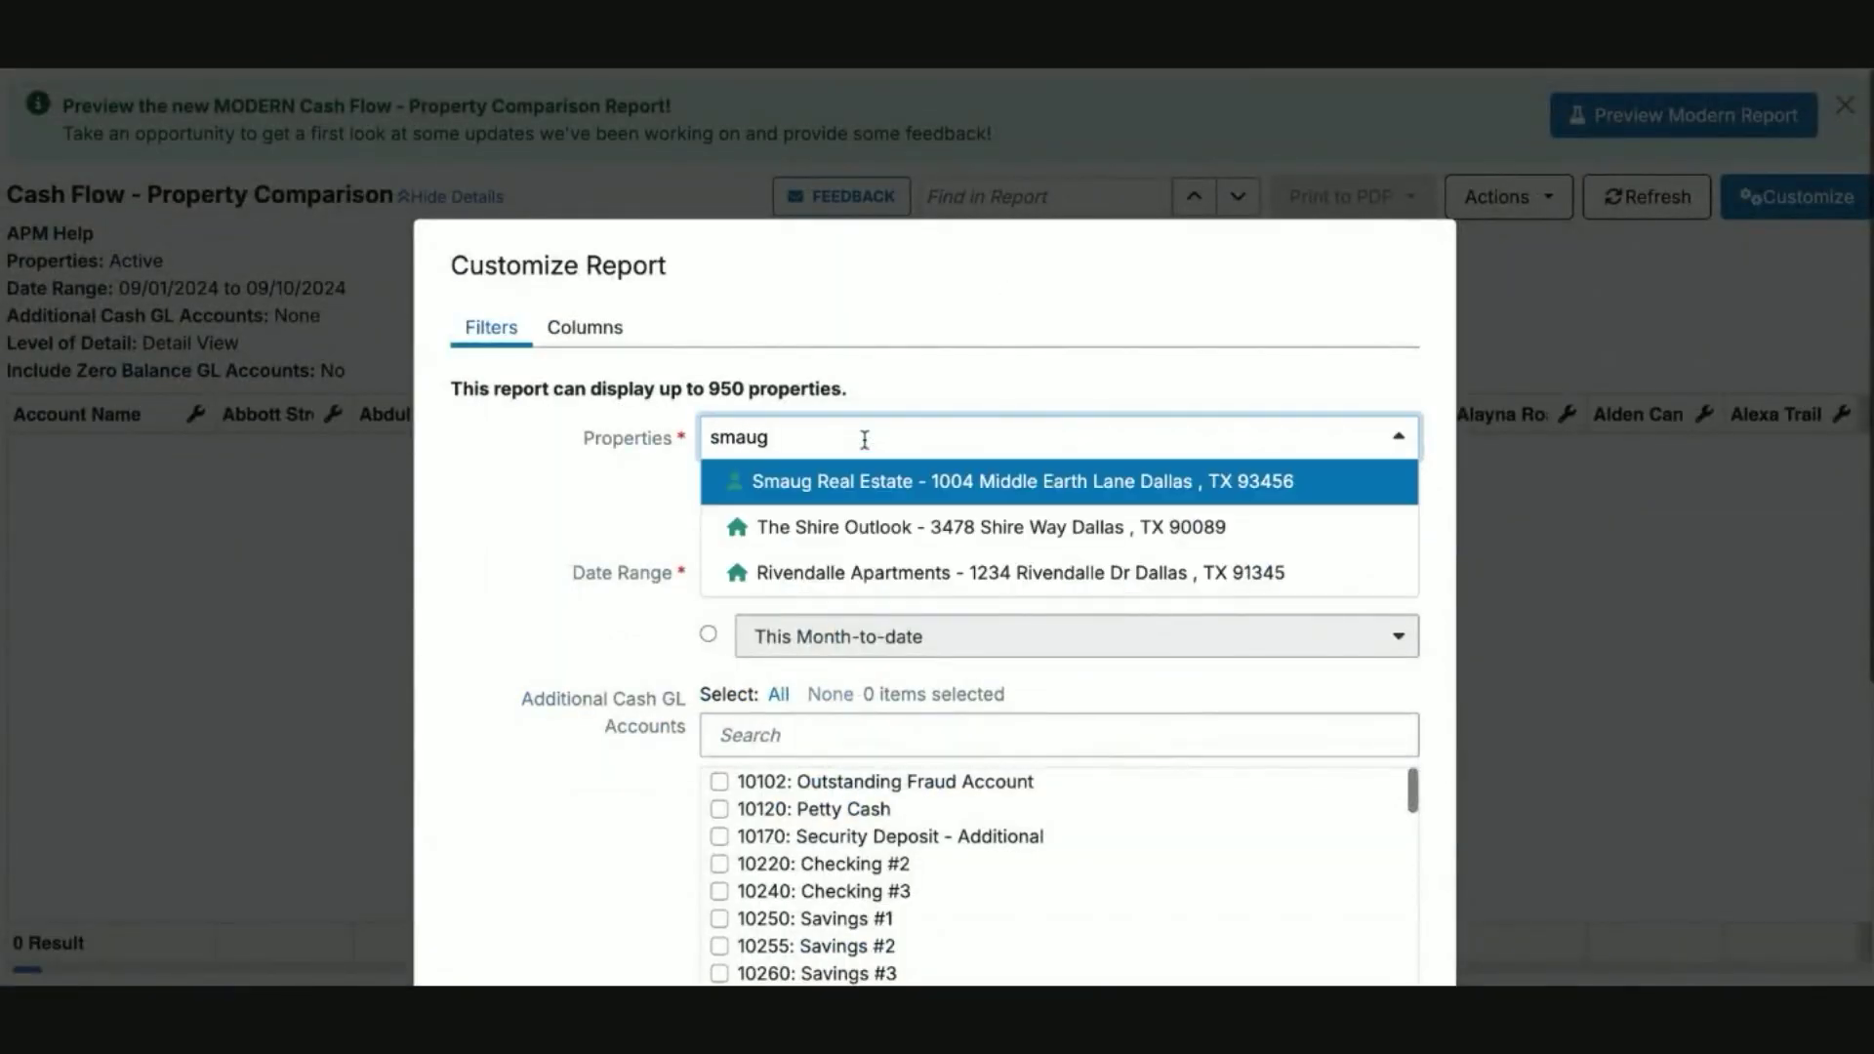
key("Return")
scroll(589, 566, "down", 3)
scroll(590, 573, "down", 2)
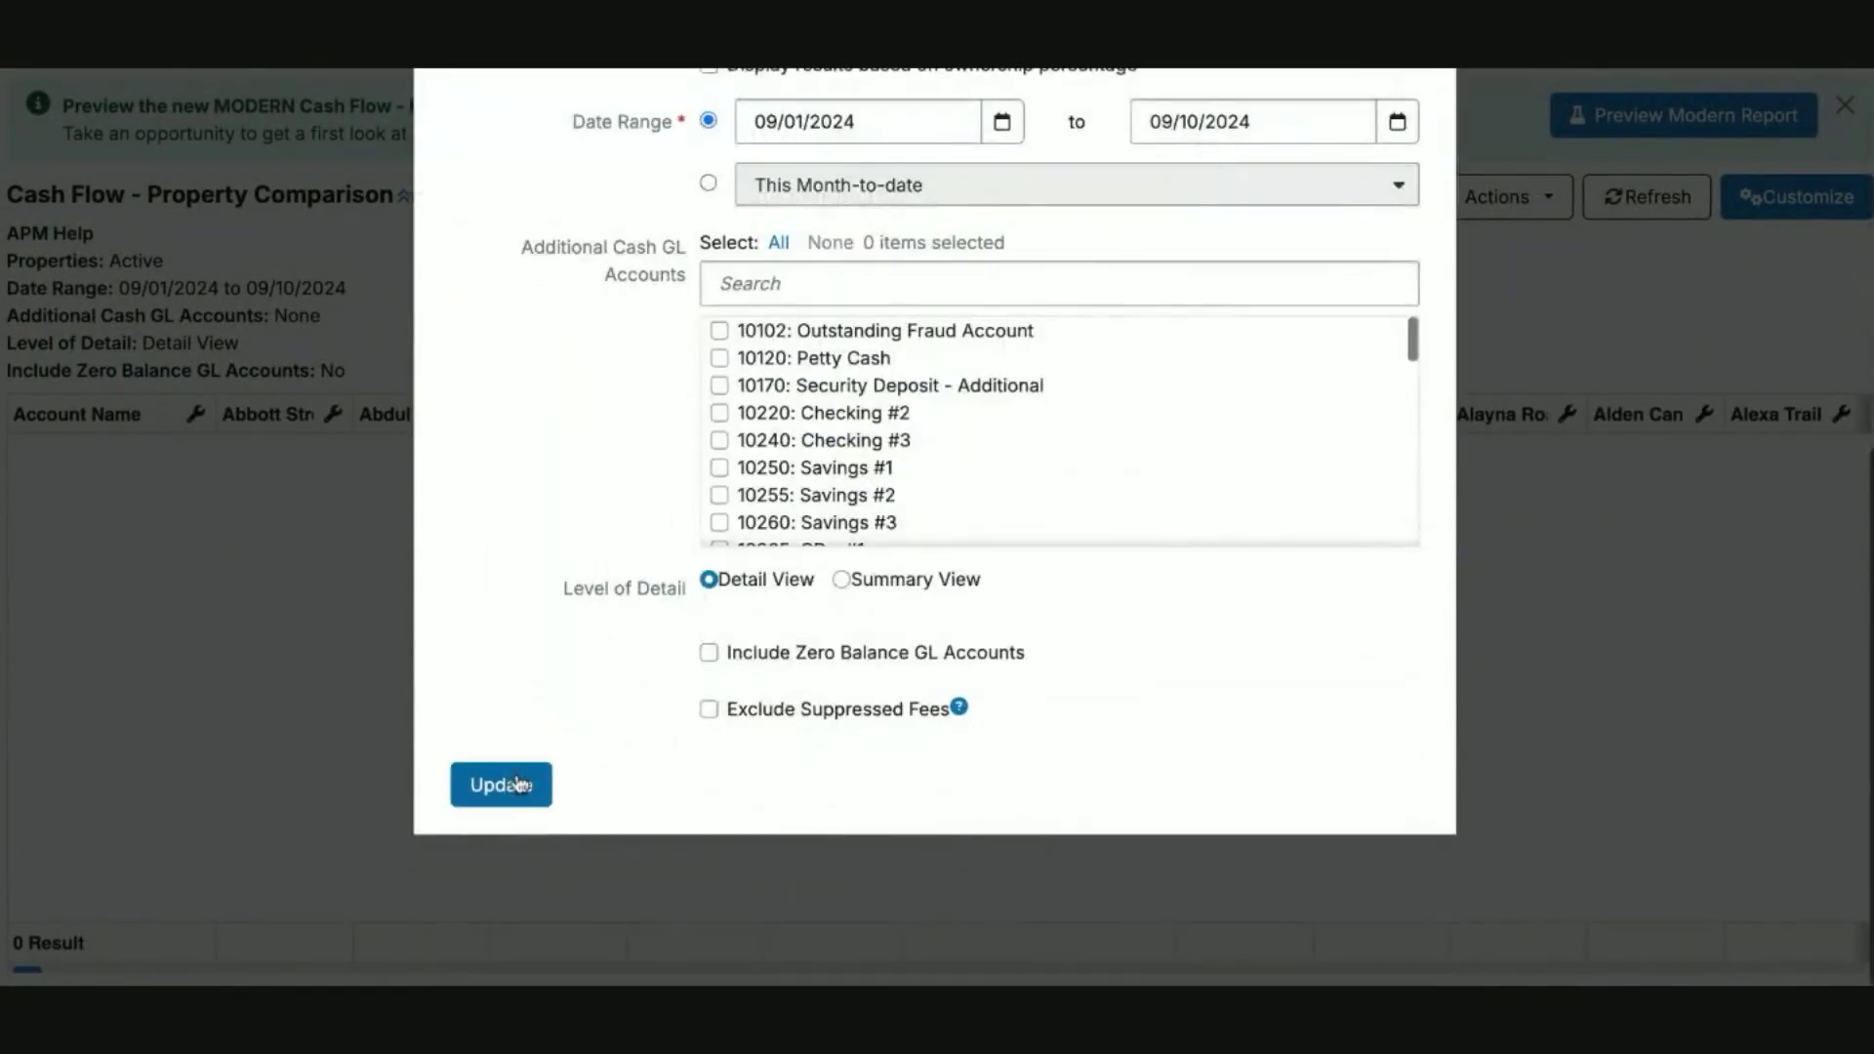
left_click(708, 710)
left_click(501, 785)
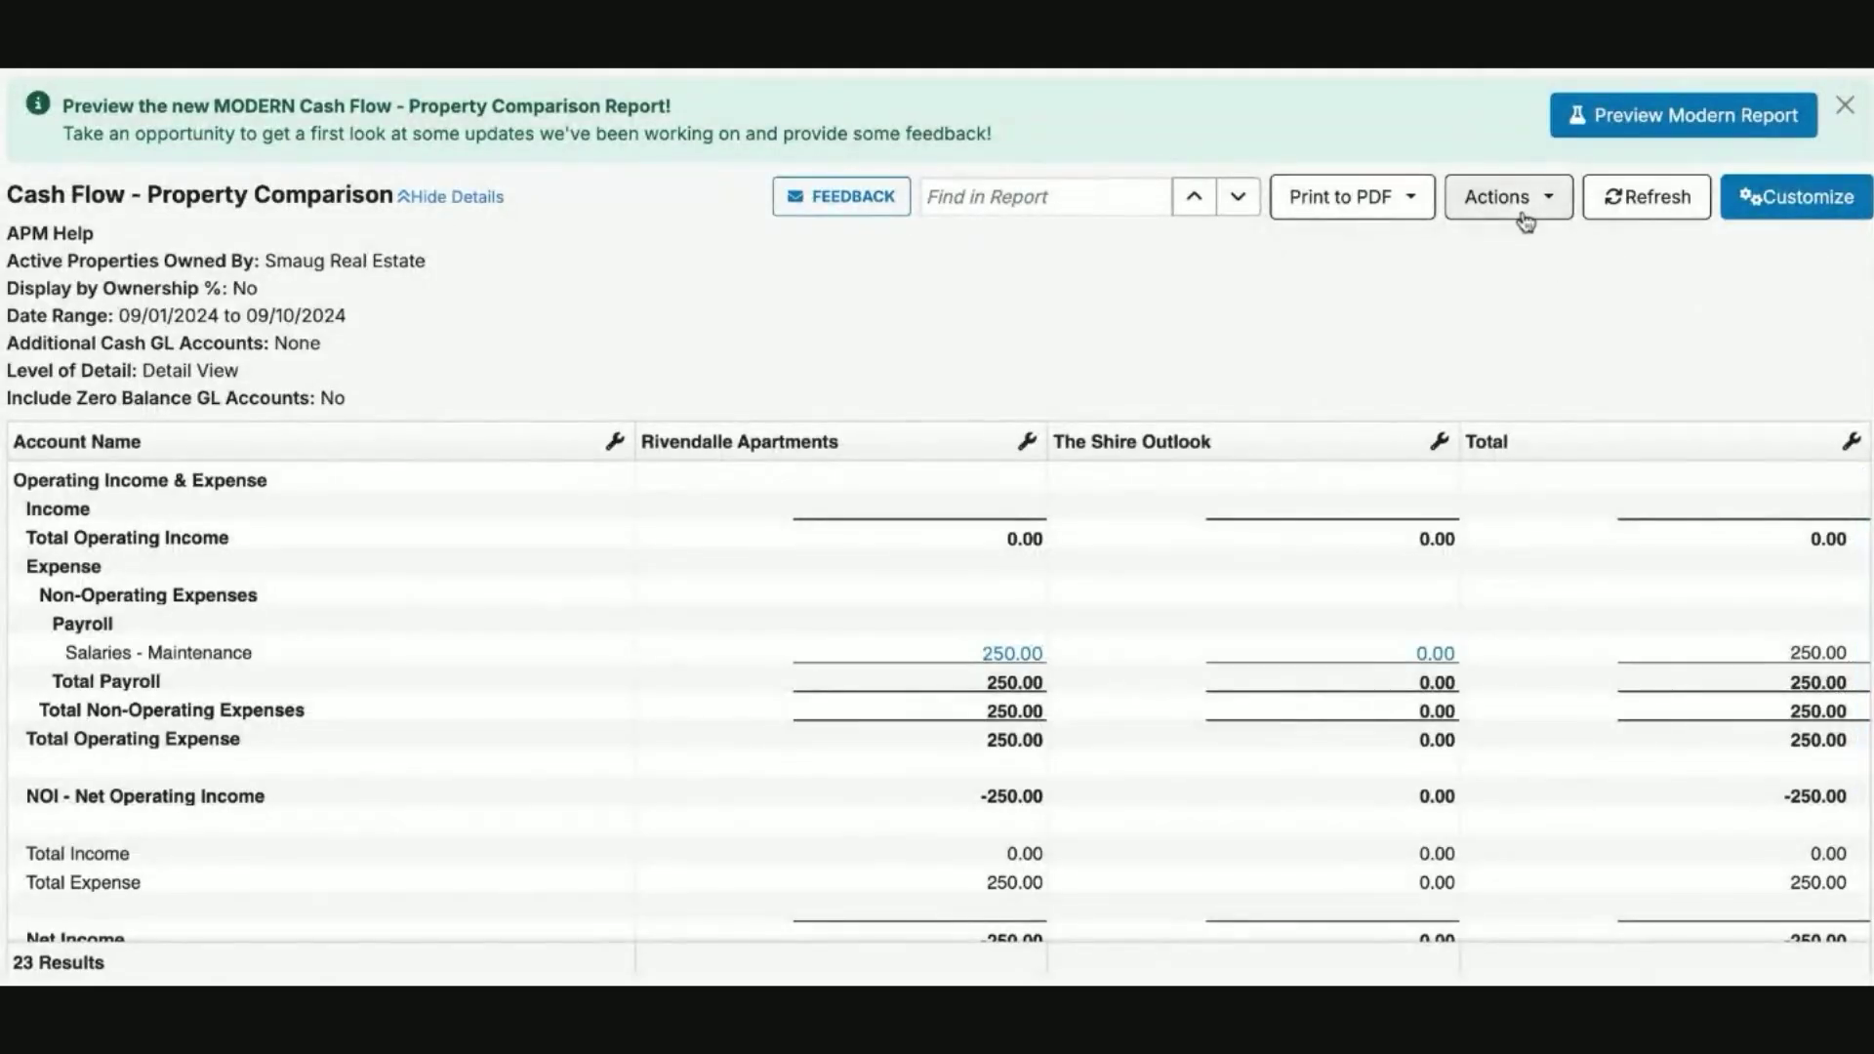
Prepare a report email addressed to Smaug Real Estate via Actions > Email, then close it.
left_click(1525, 221)
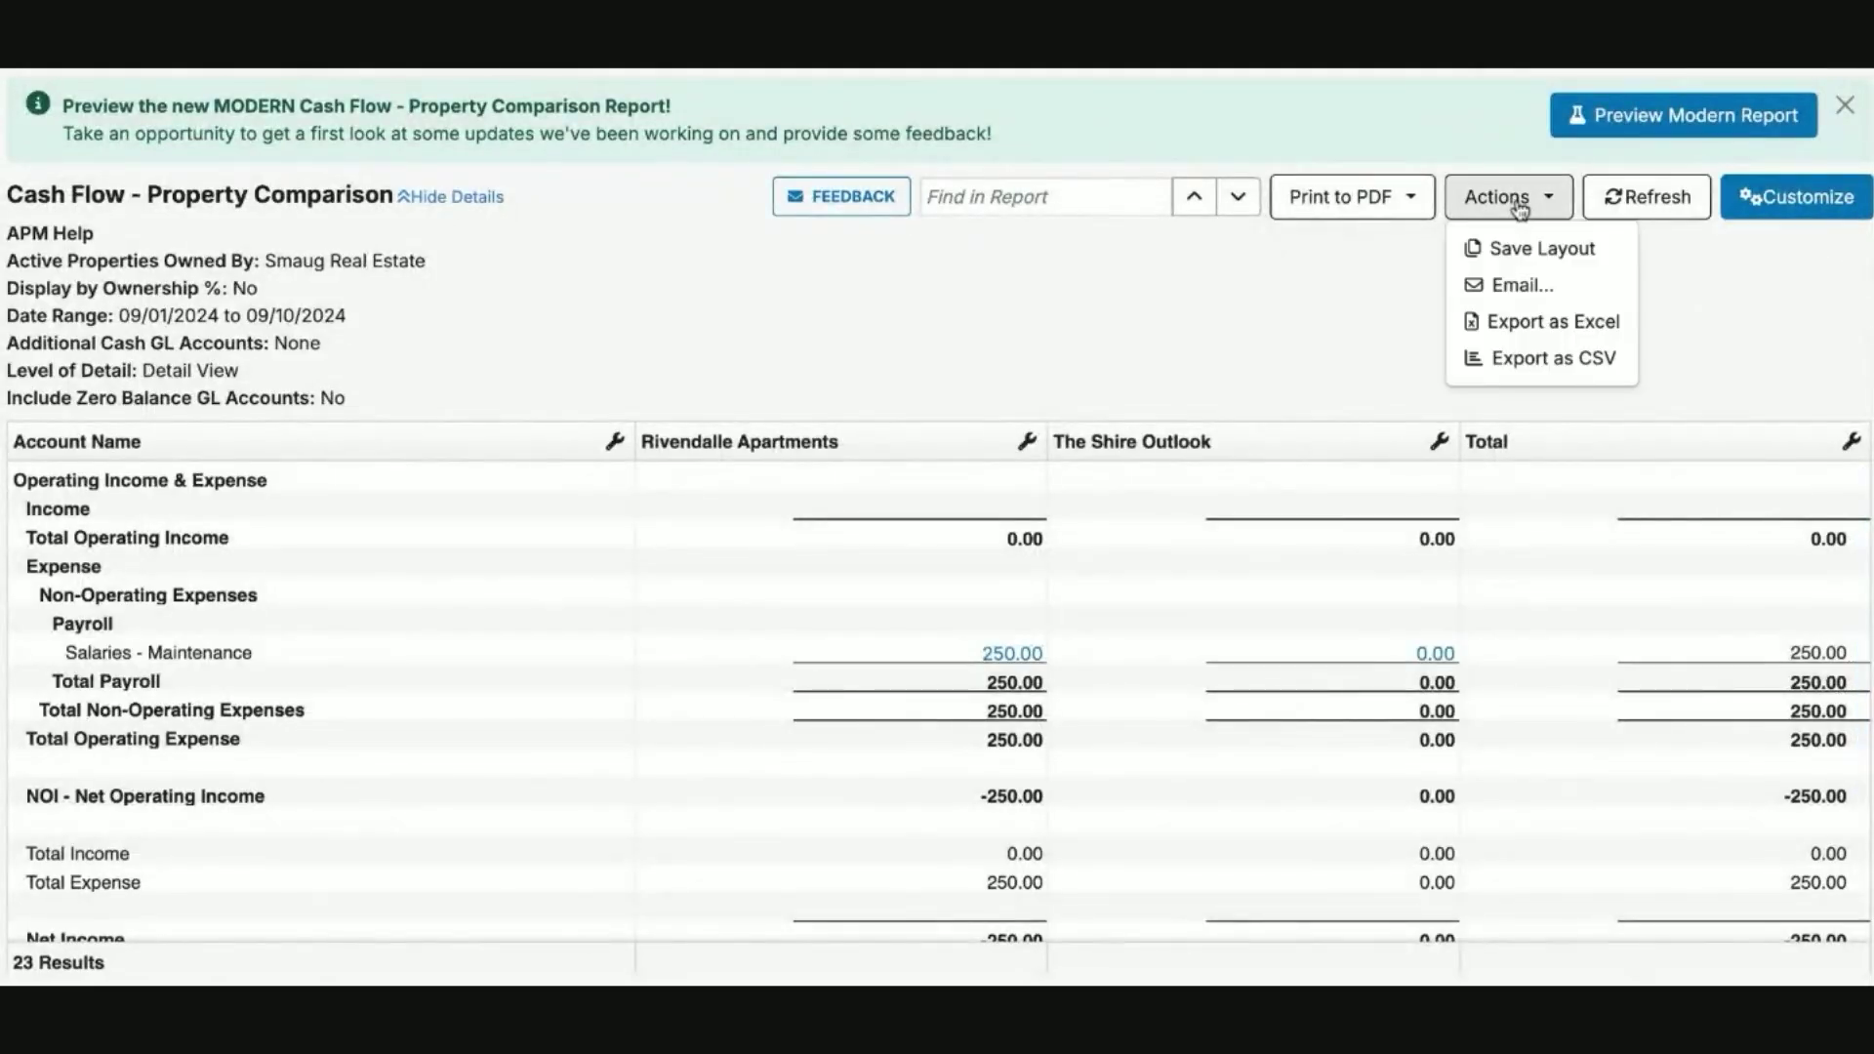
left_click(1518, 283)
left_click(753, 422)
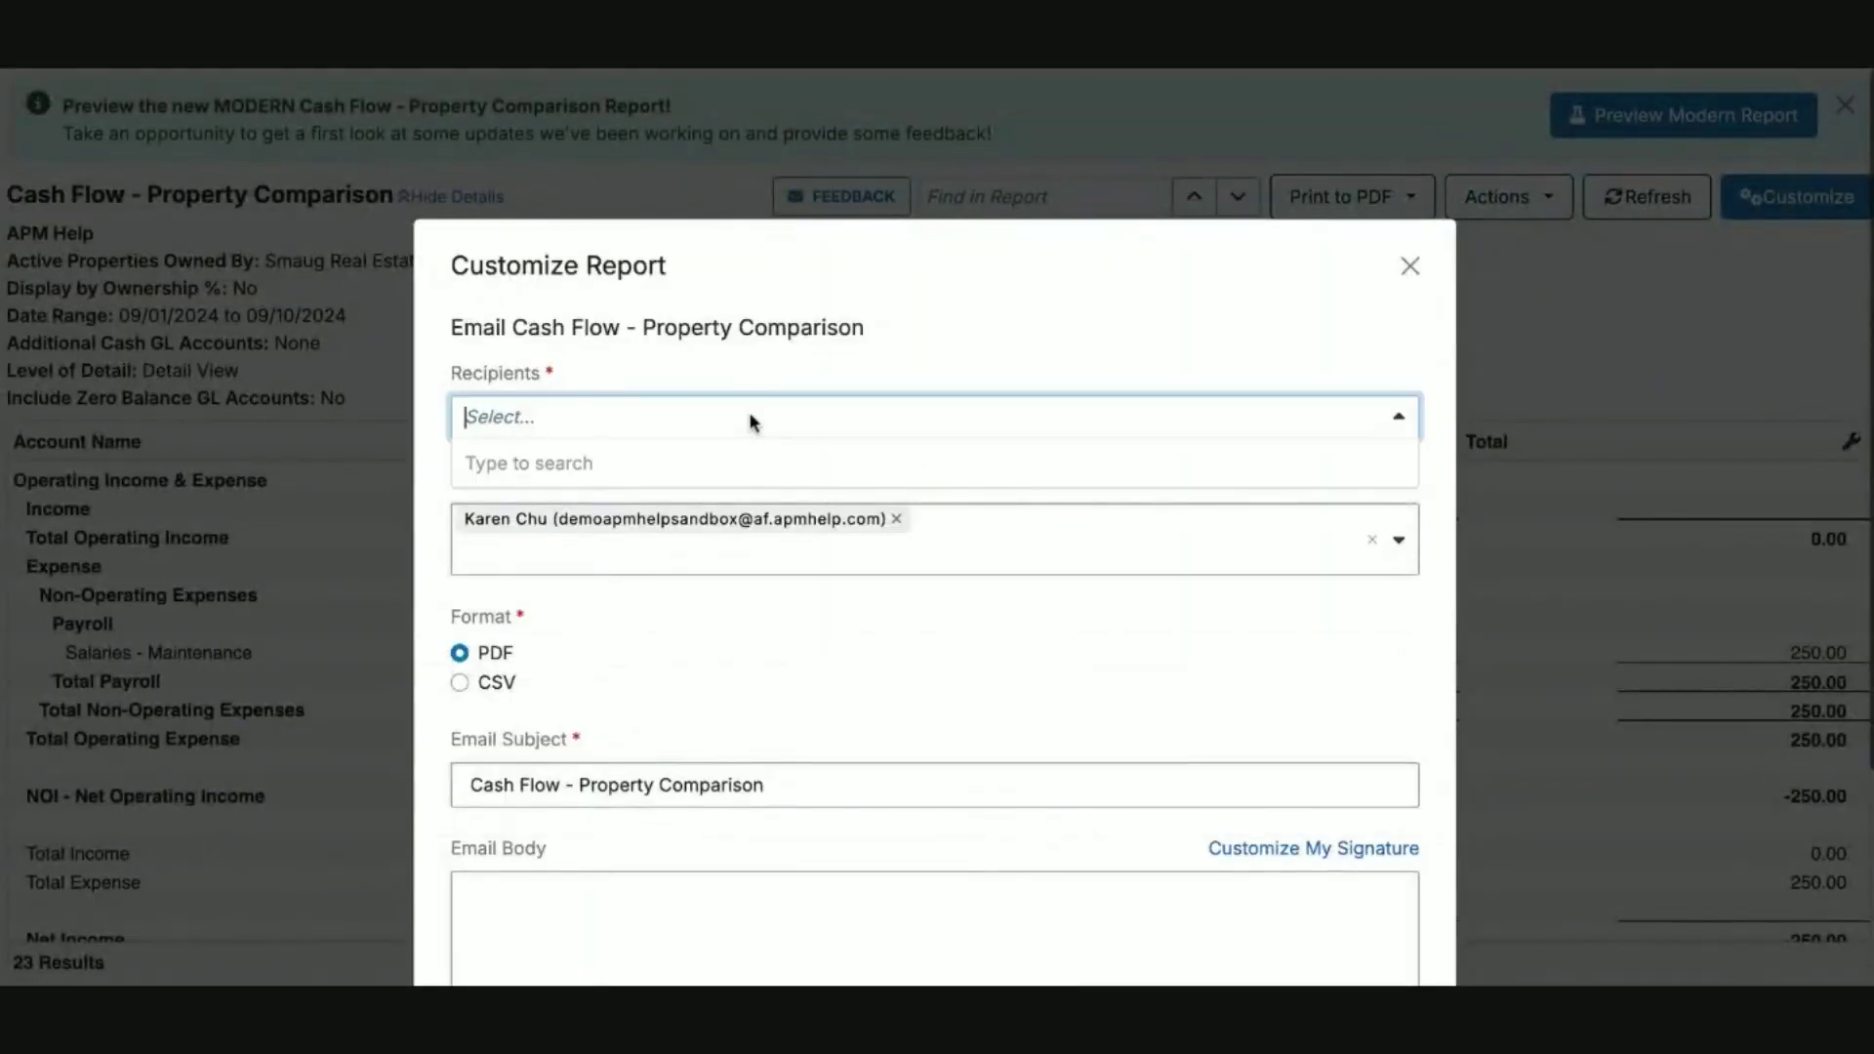
type("sma")
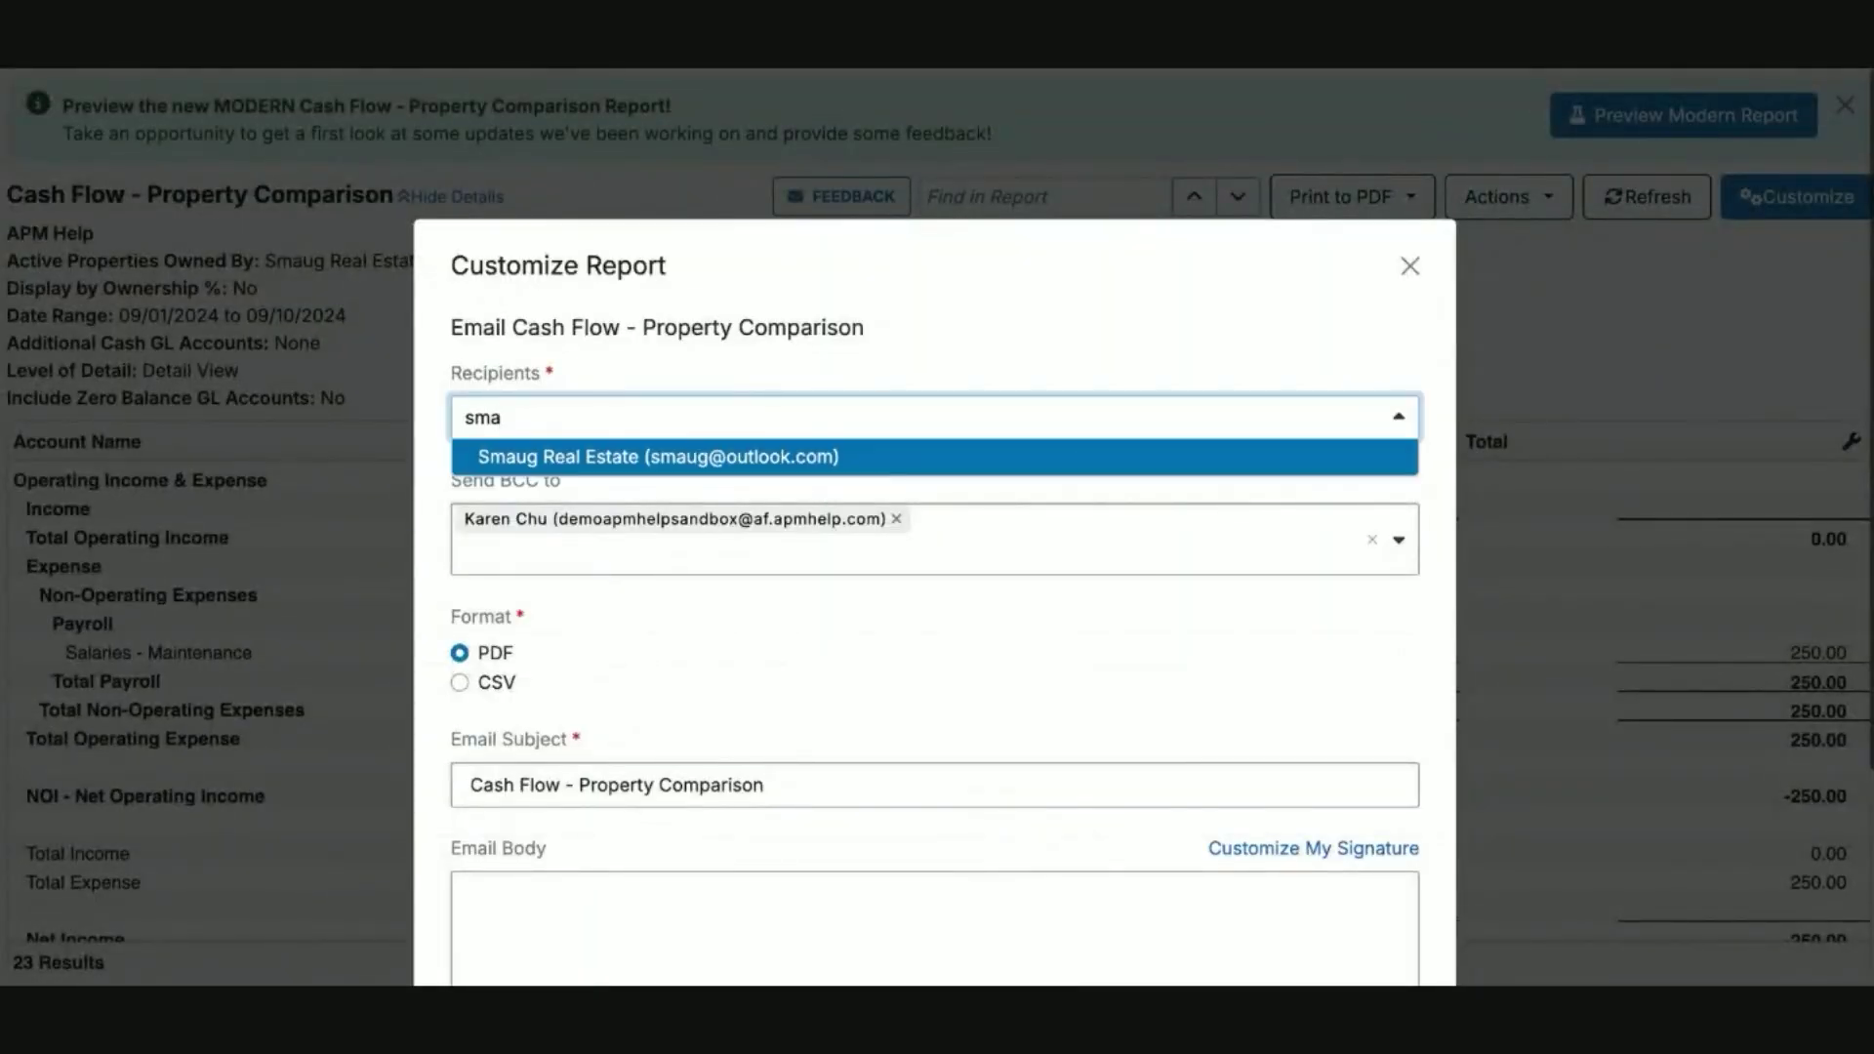
left_click(742, 461)
scroll(710, 641, "down", 3)
left_click(661, 661)
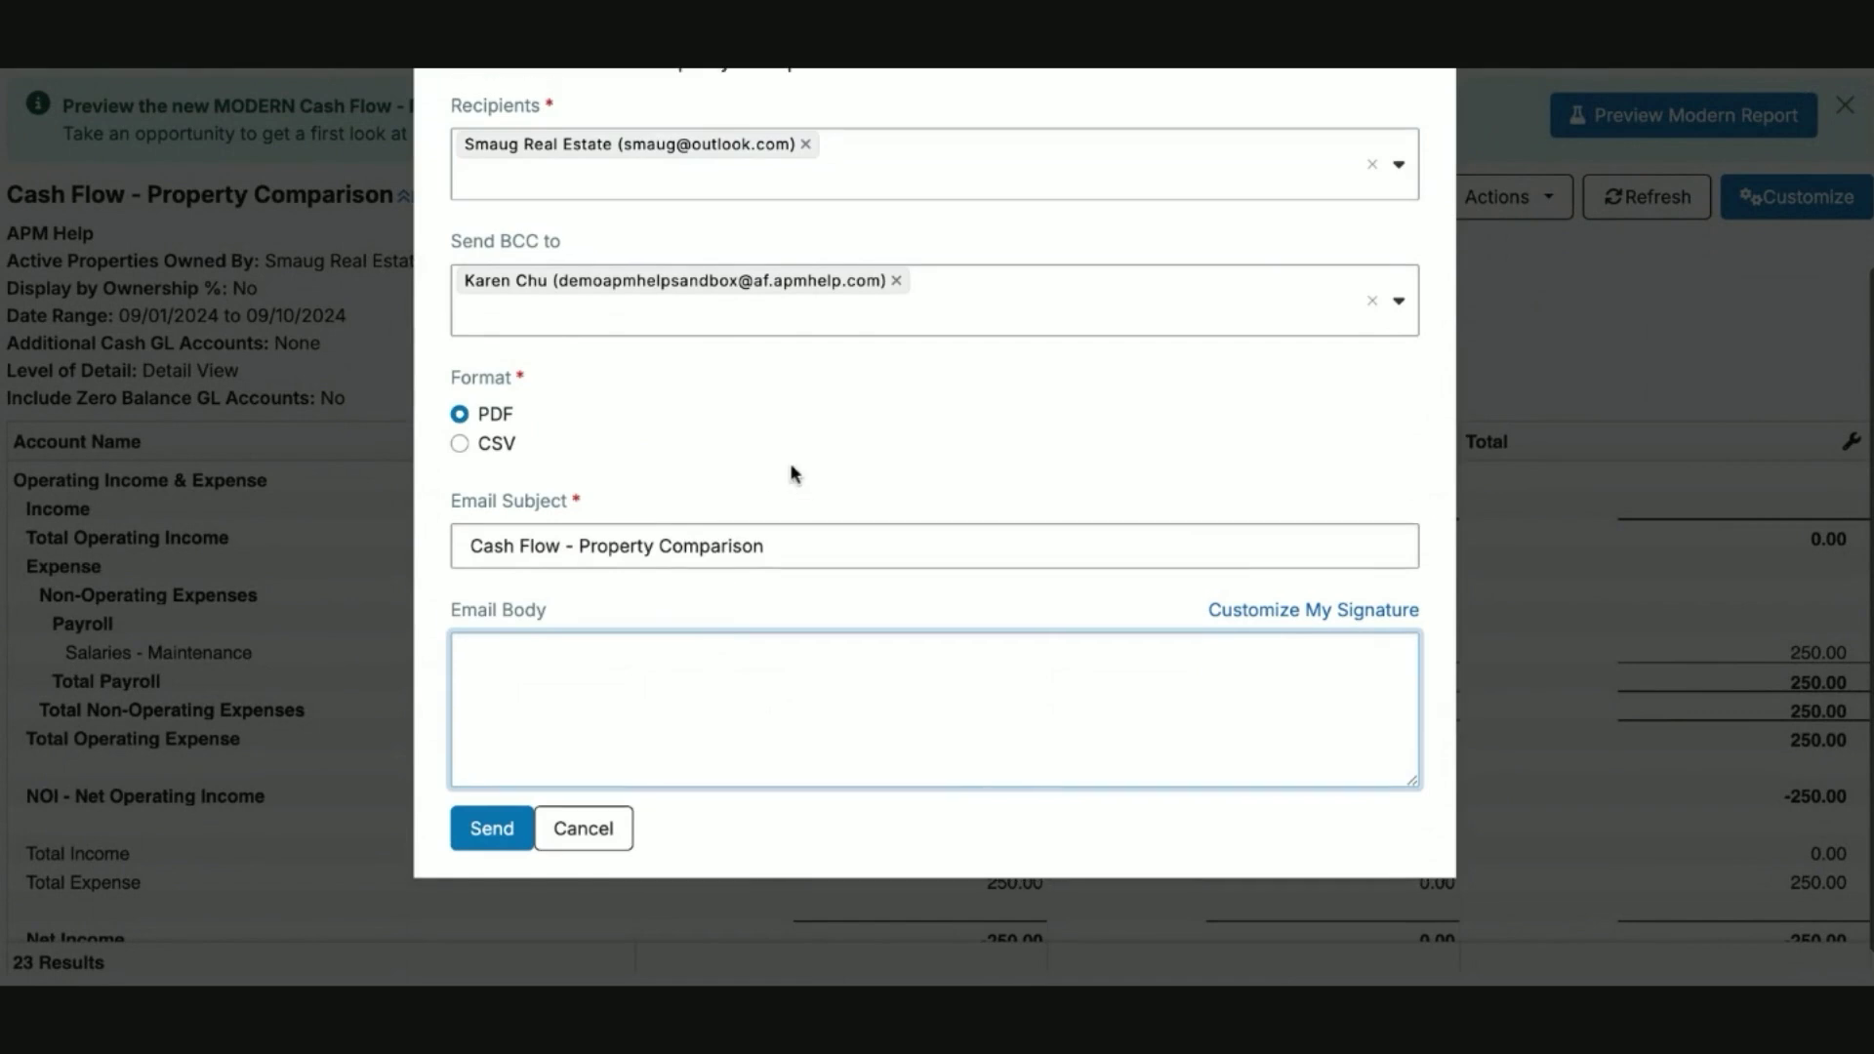
scroll(665, 511, "down", 1)
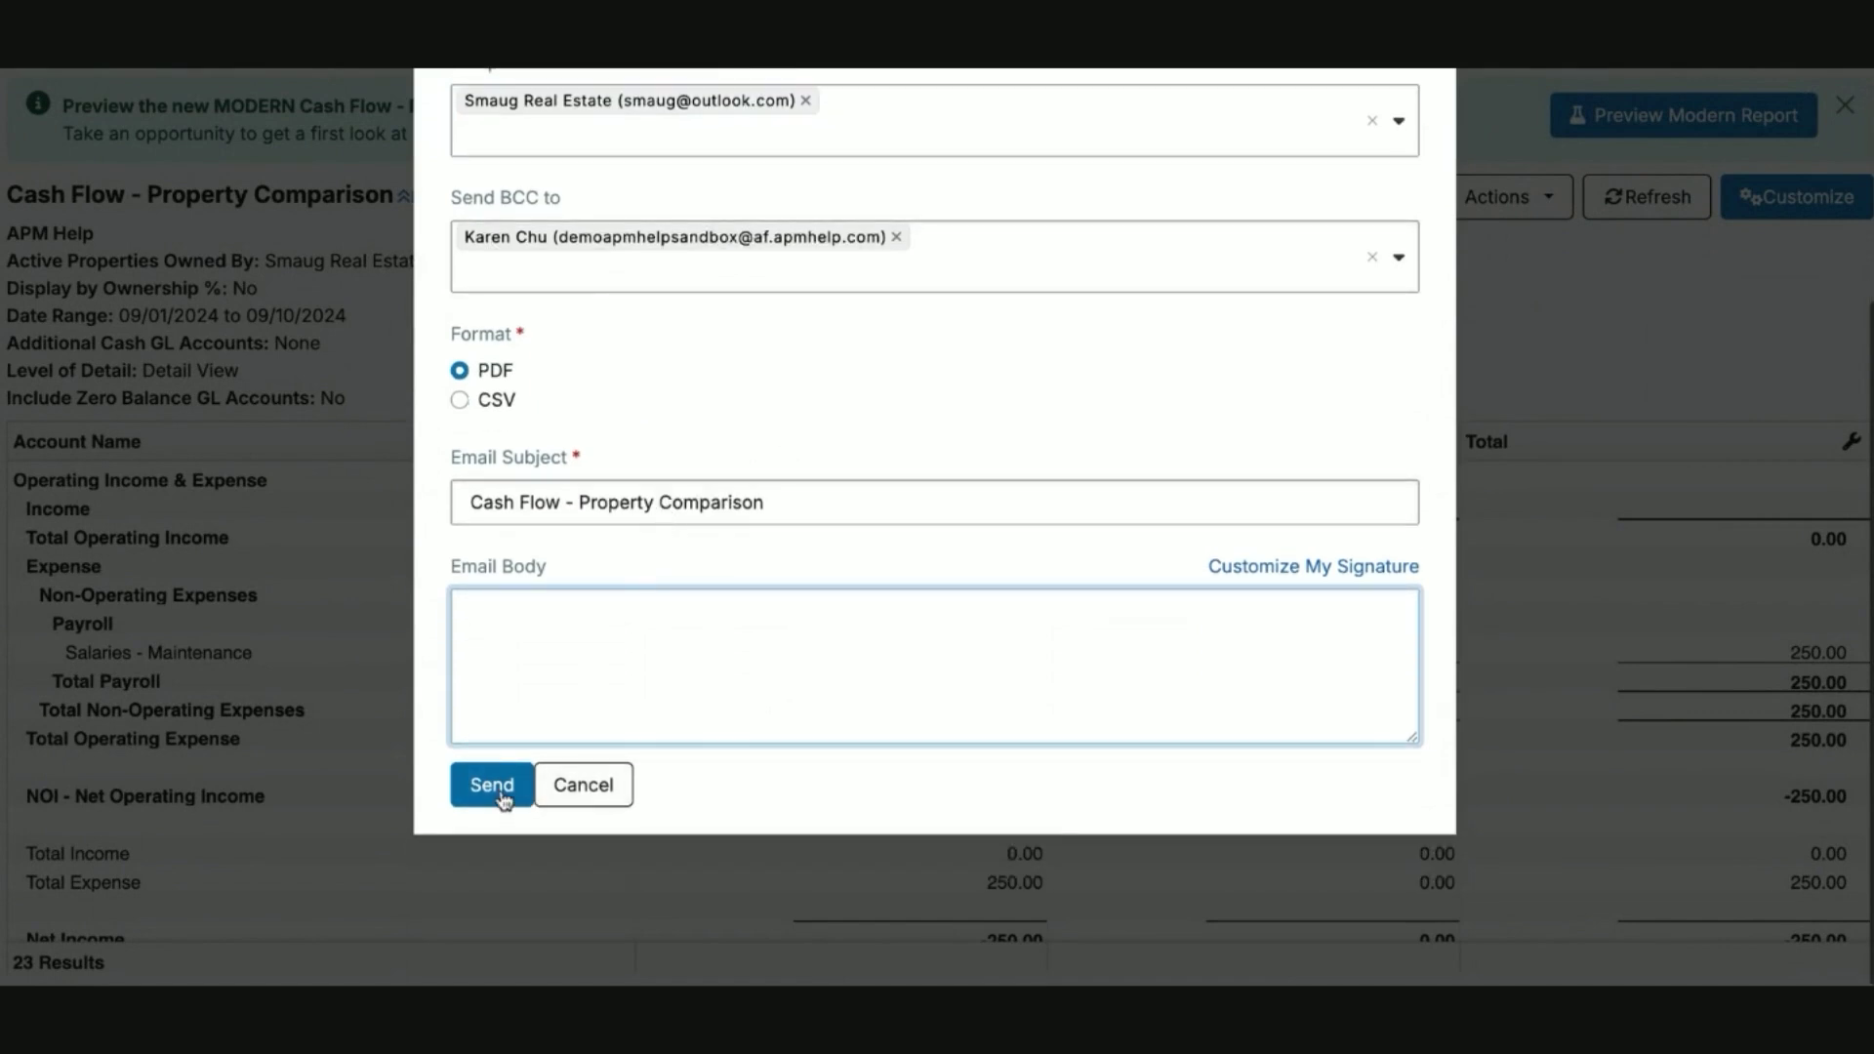
left_click(595, 786)
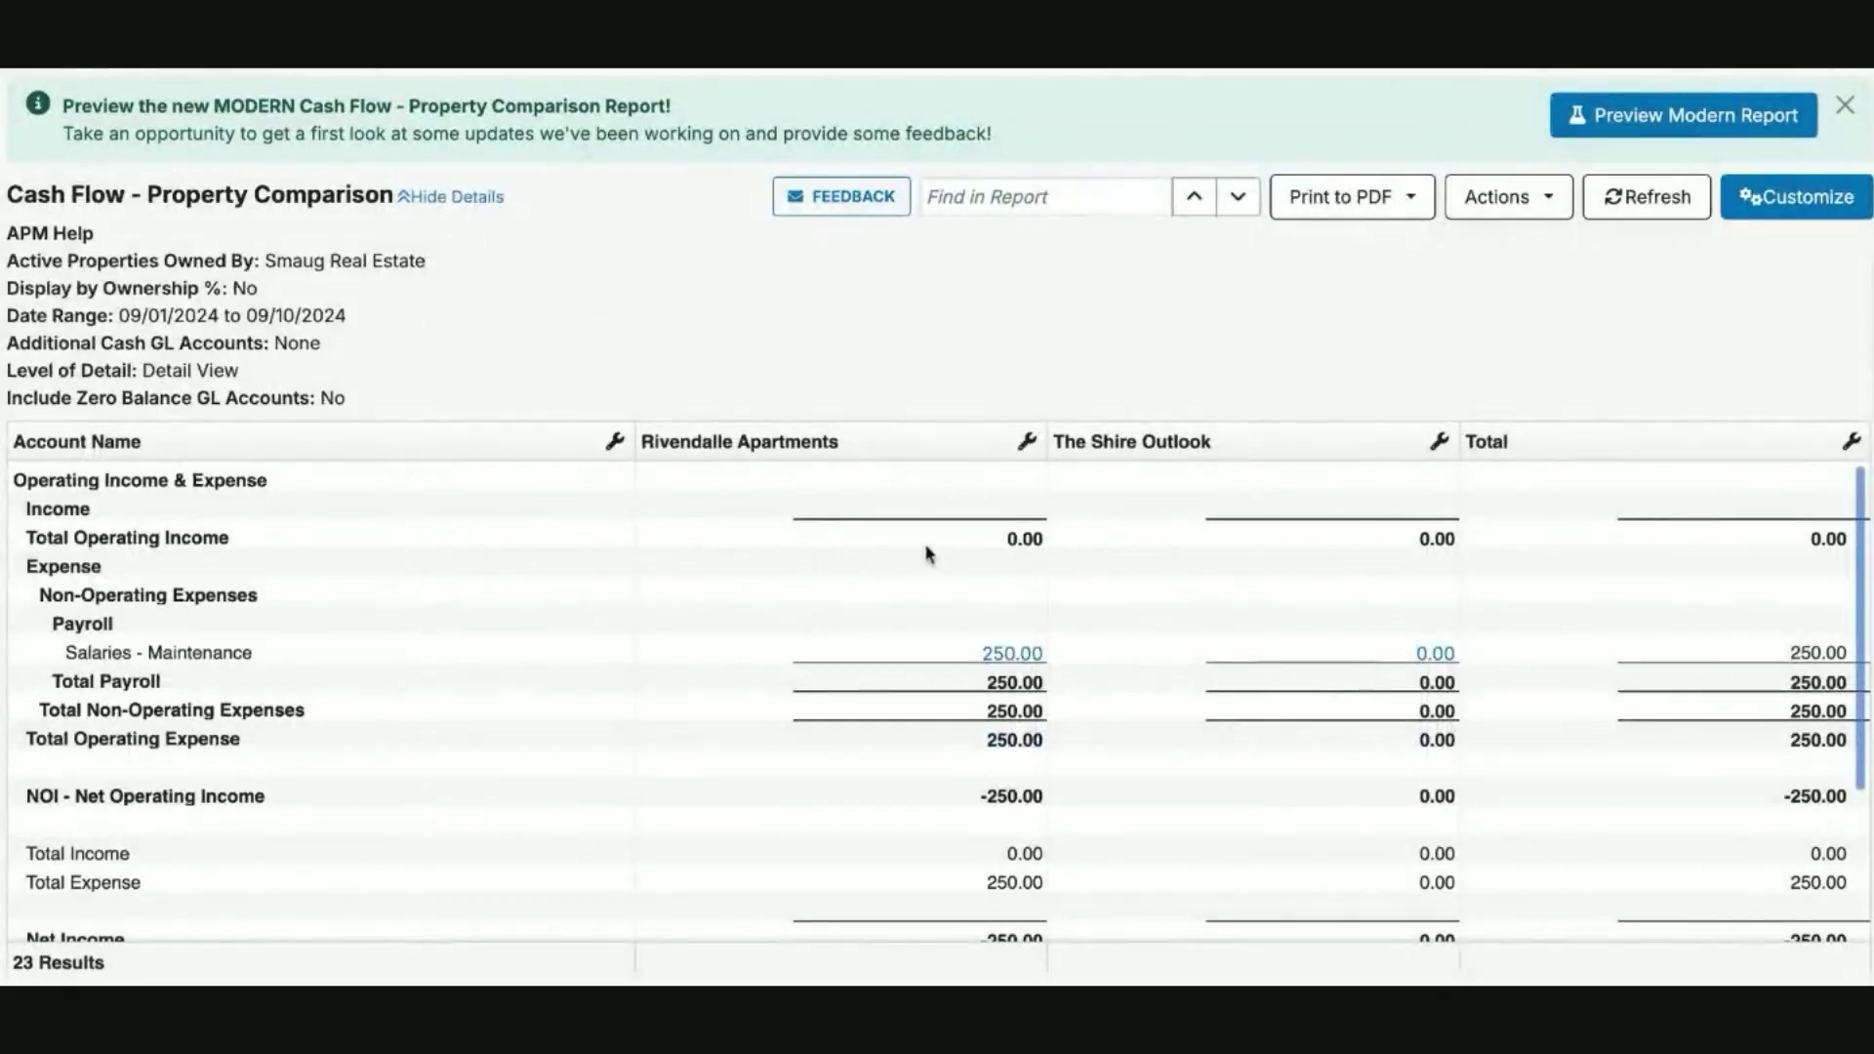
Go back to Reports and open the Cash Flow - 12 Month report.
key("alt+Left")
left_click(453, 774)
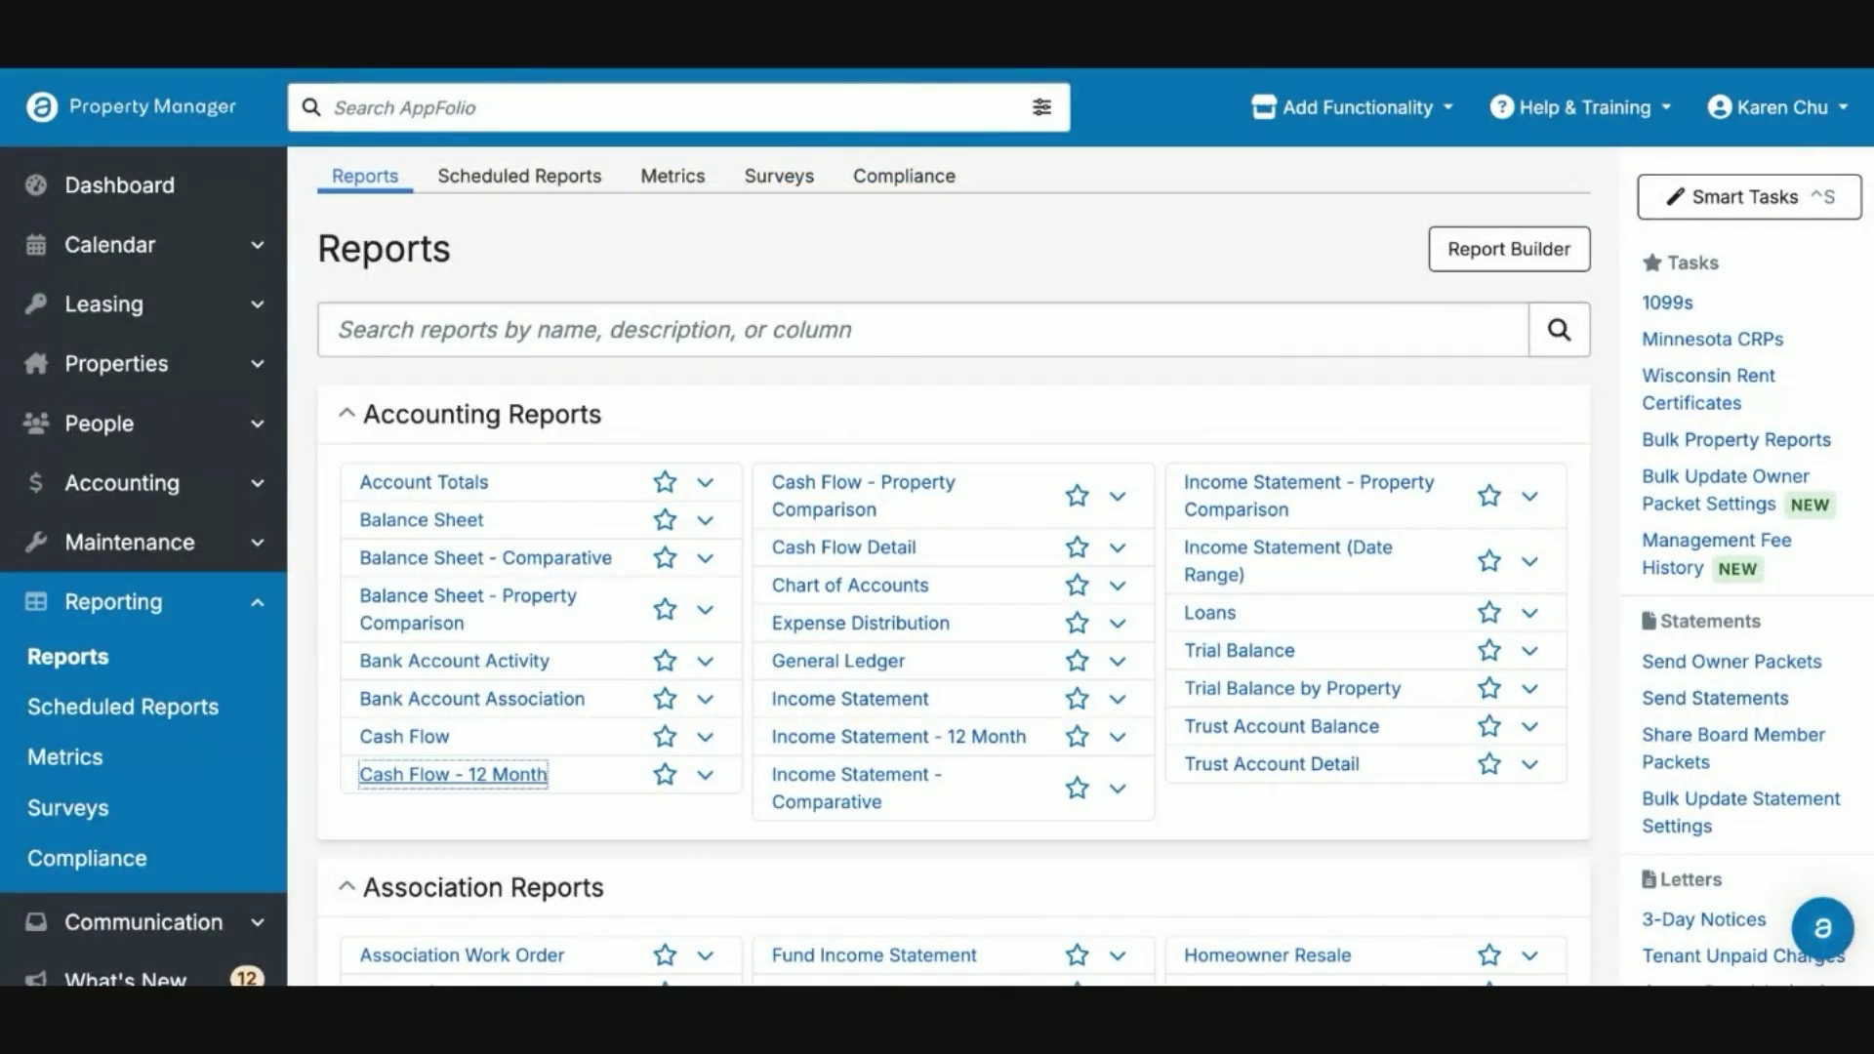
left_click(491, 786)
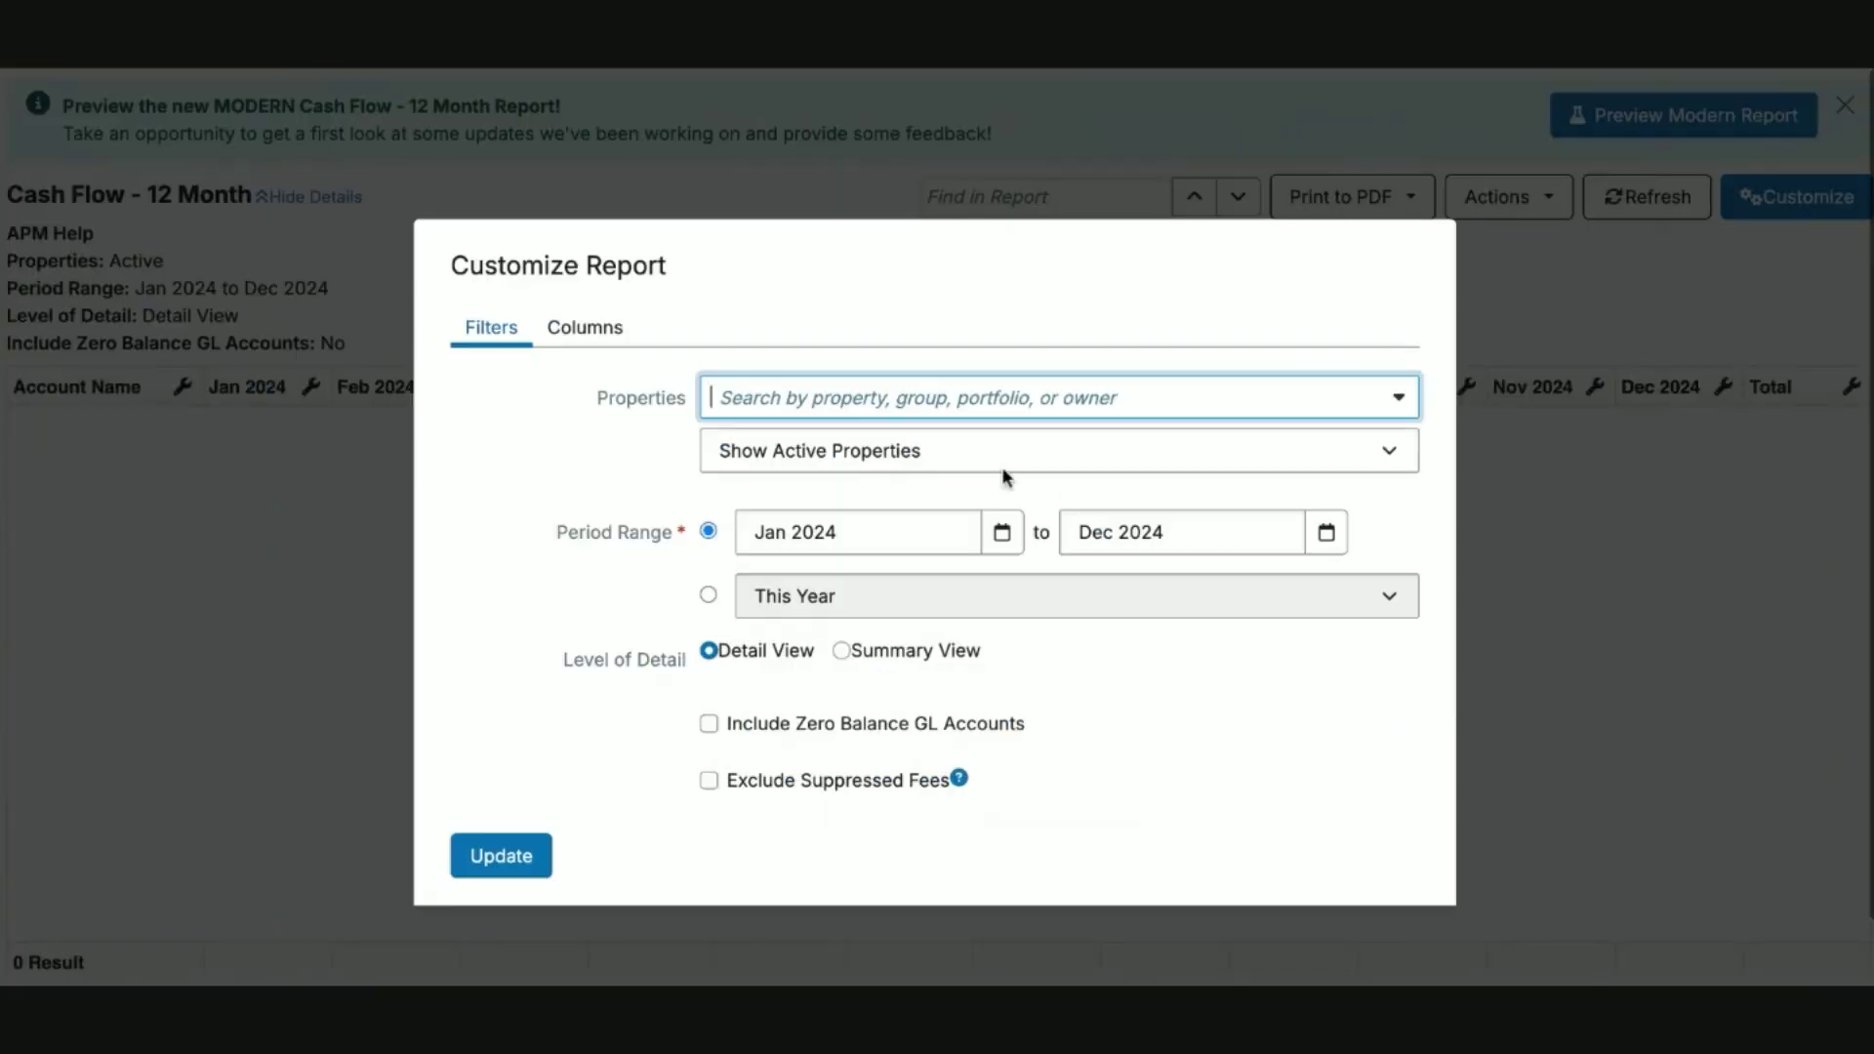
Show all properties, exclude suppressed fees, filter to Smaug Real Estate, and update.
left_click(984, 456)
left_click(1006, 498)
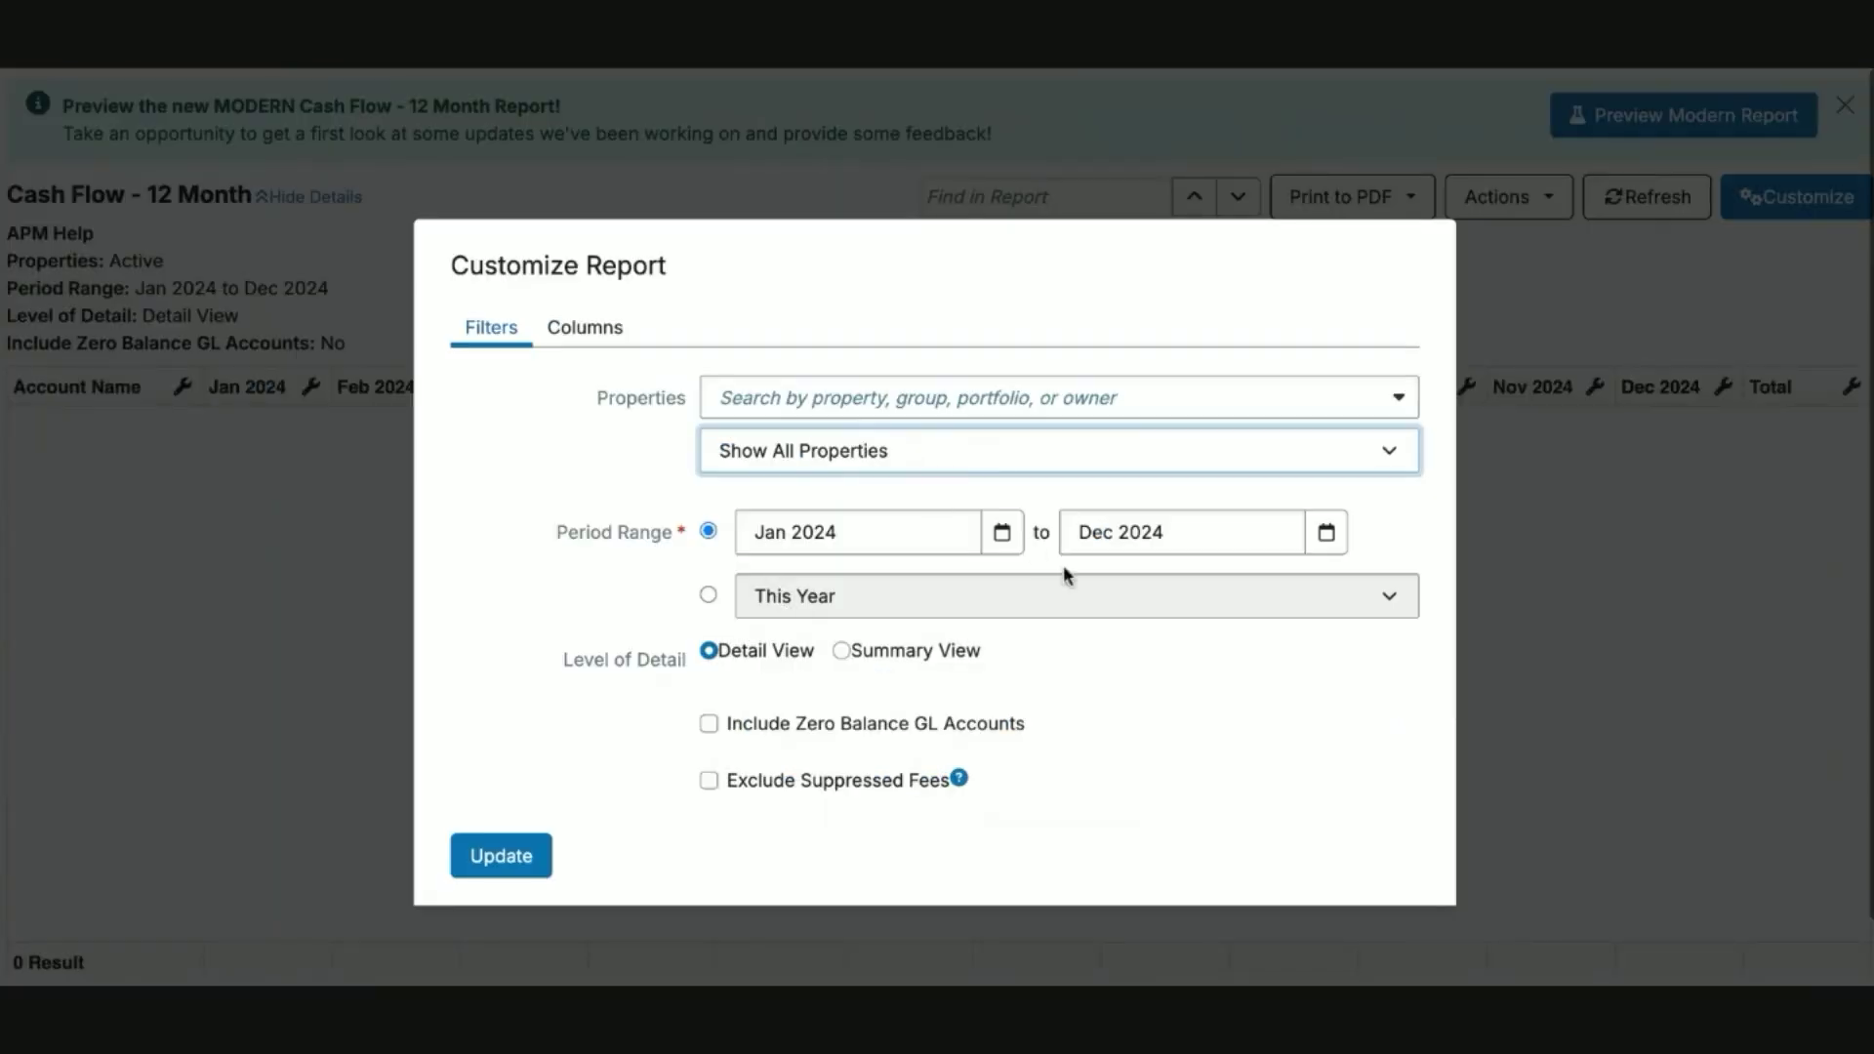
left_click(709, 786)
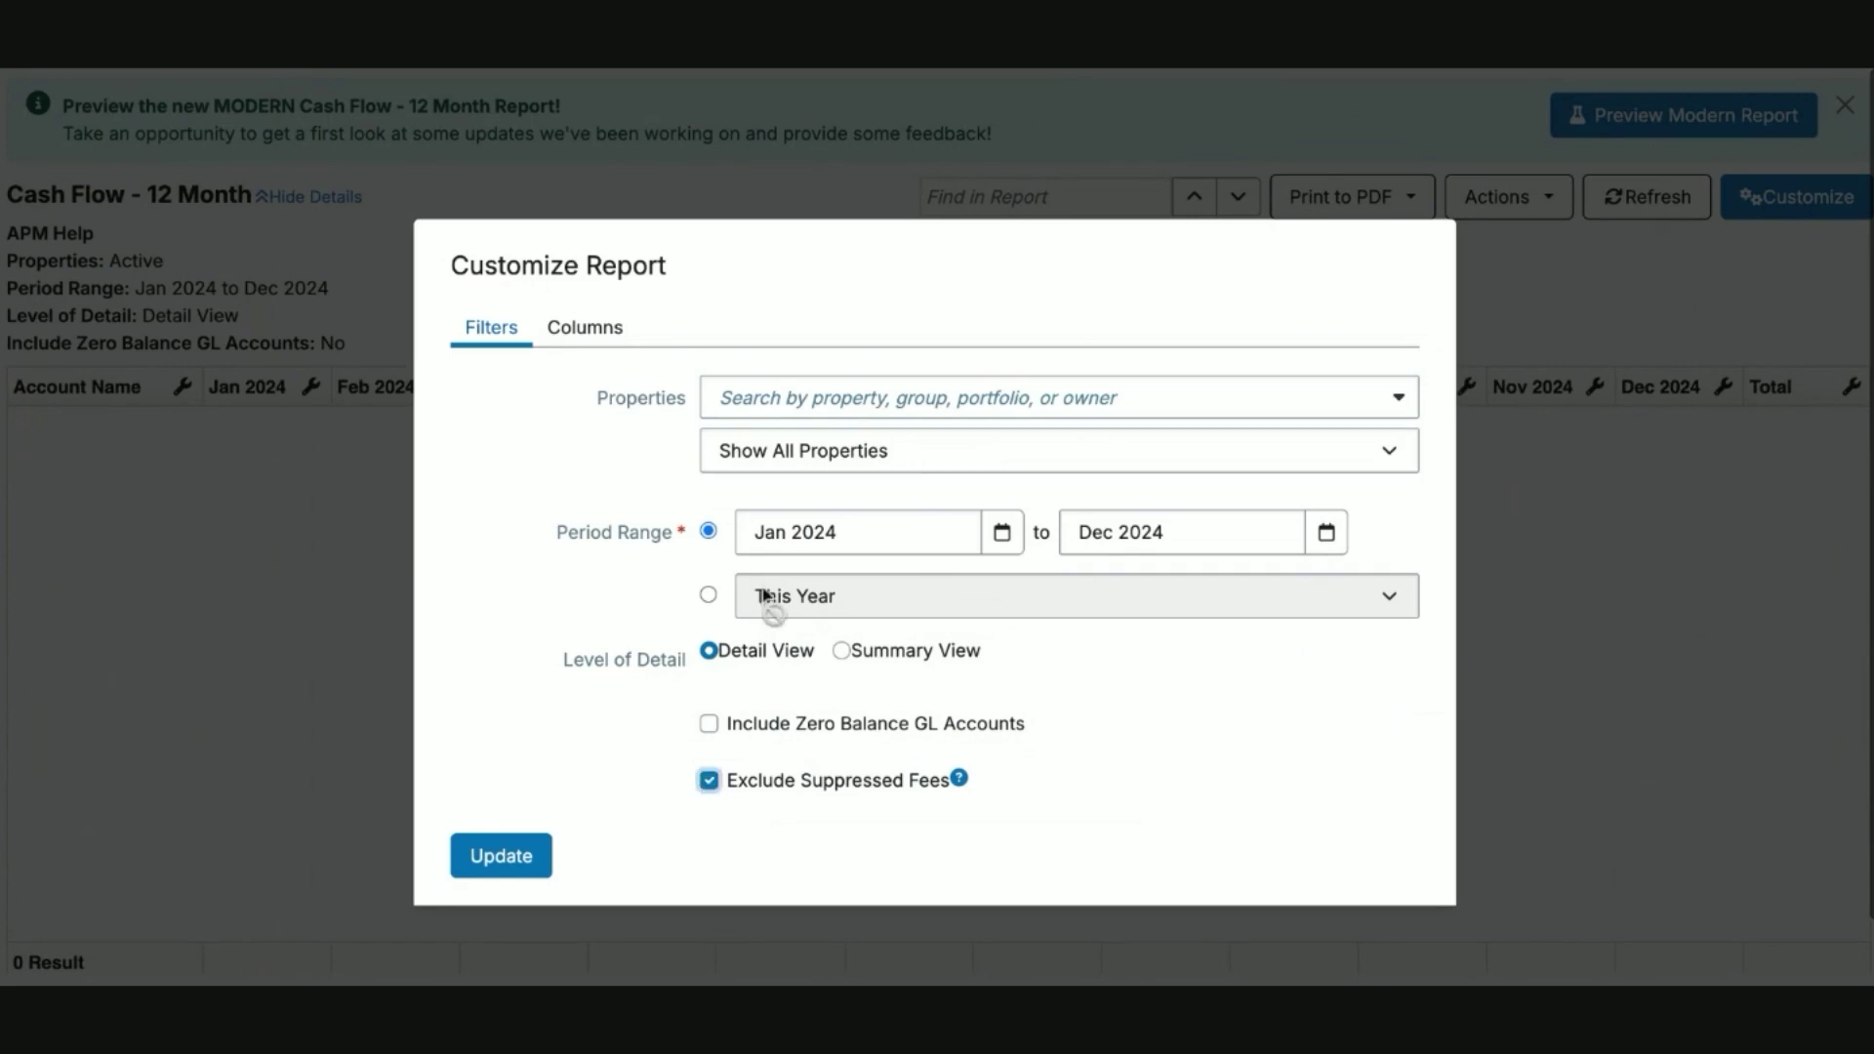
left_click(800, 403)
type("smaug")
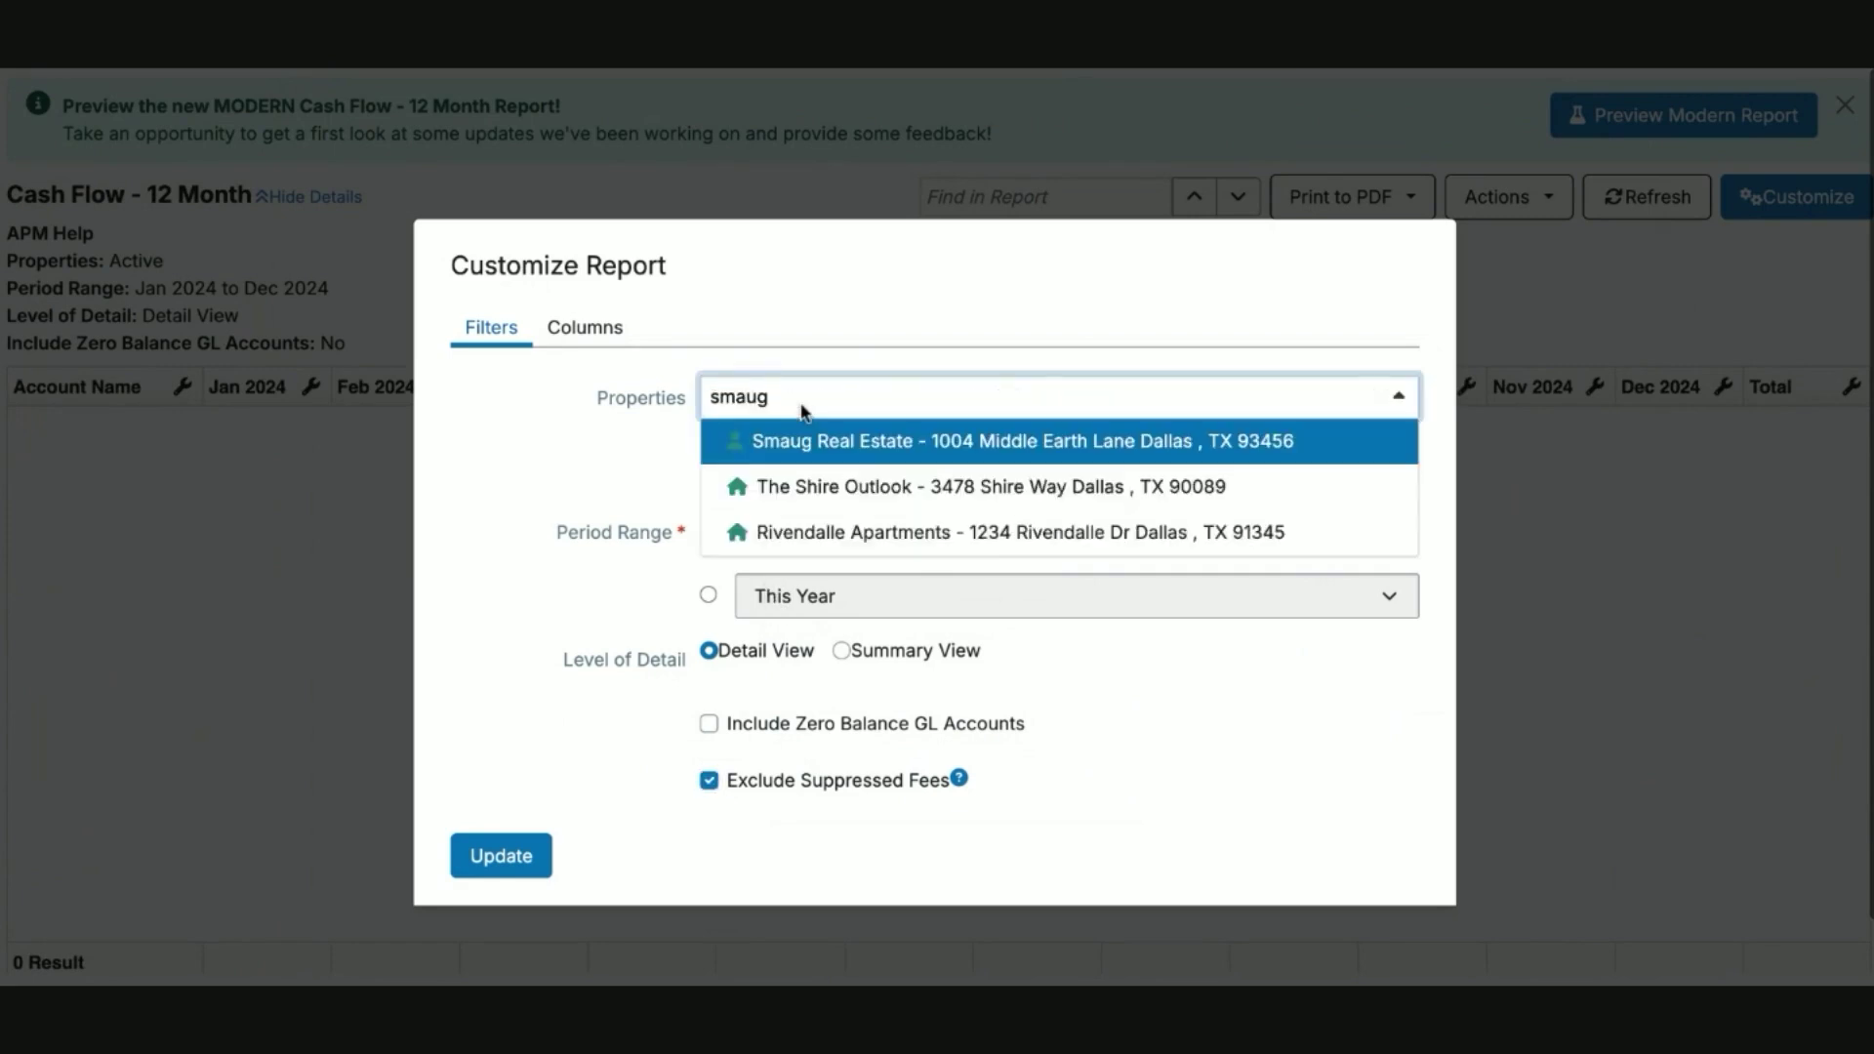
key("Return")
scroll(548, 737, "down", 3)
left_click(513, 782)
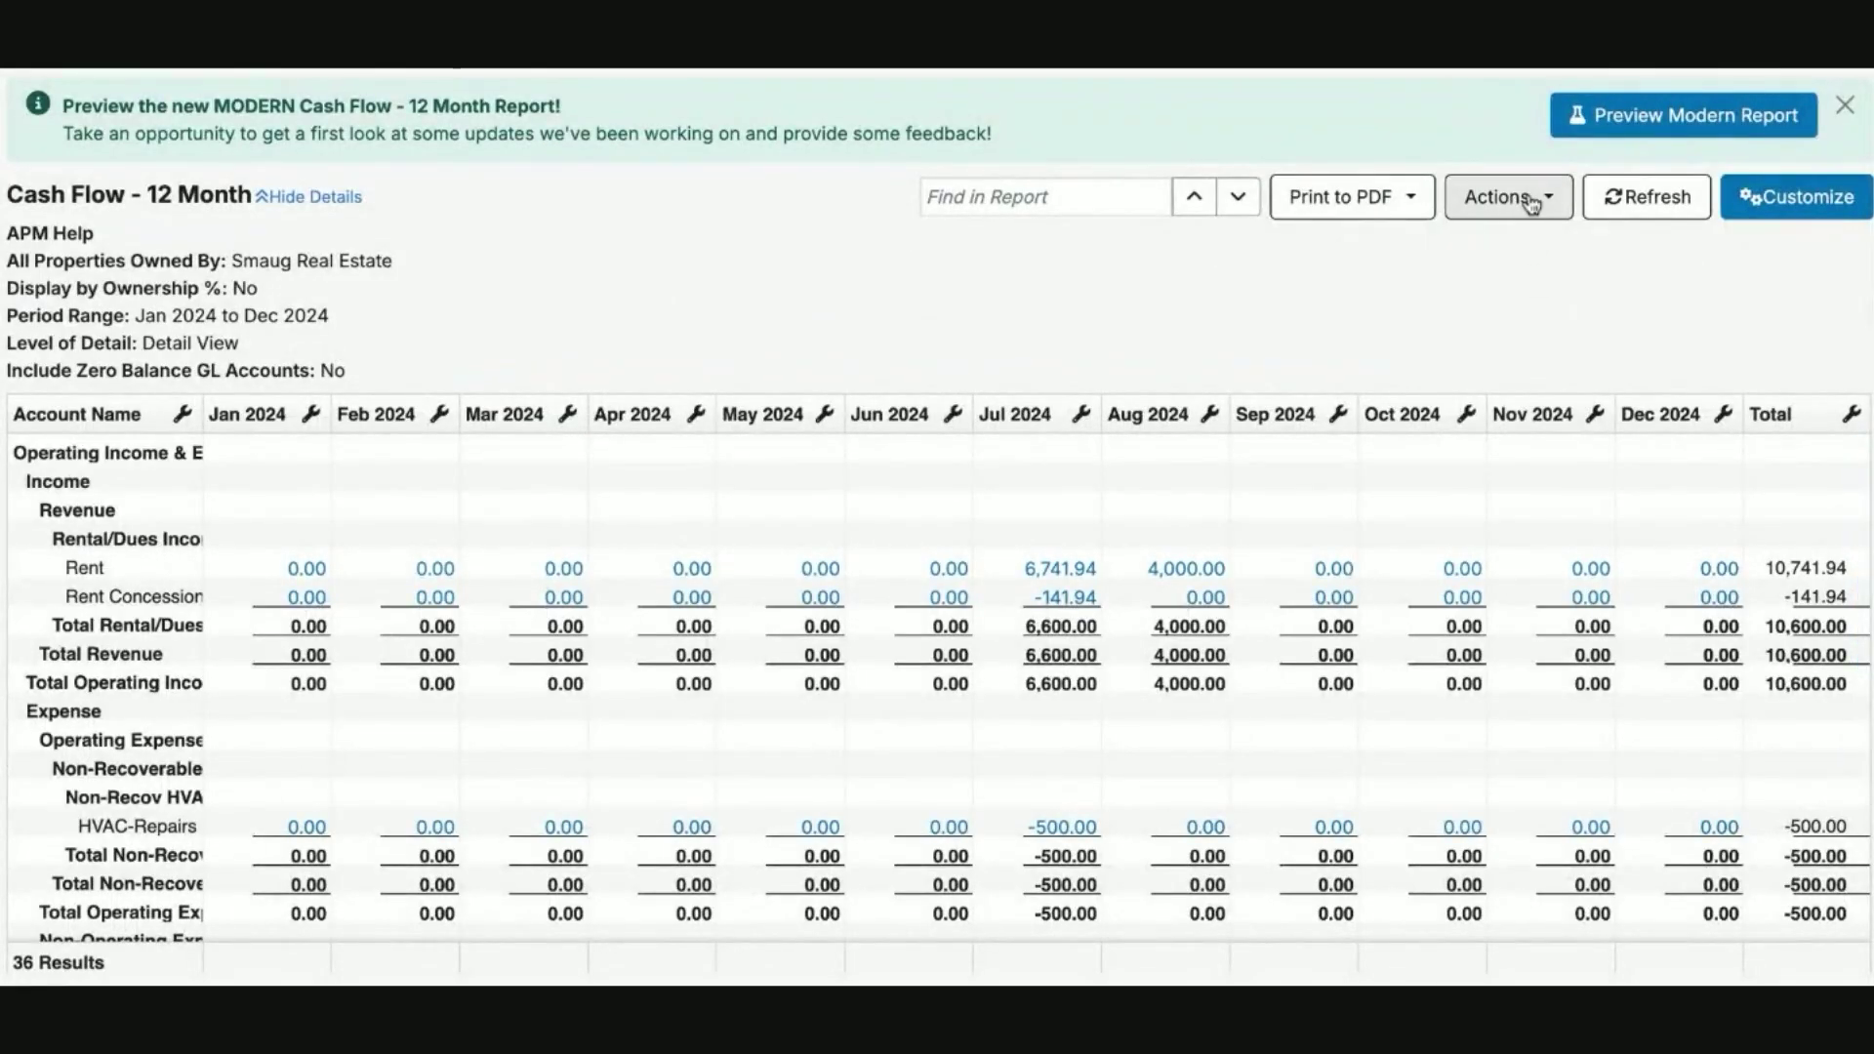
Save the 12-month report layout as a copy named 'Golden Cash Flow'.
left_click(1531, 202)
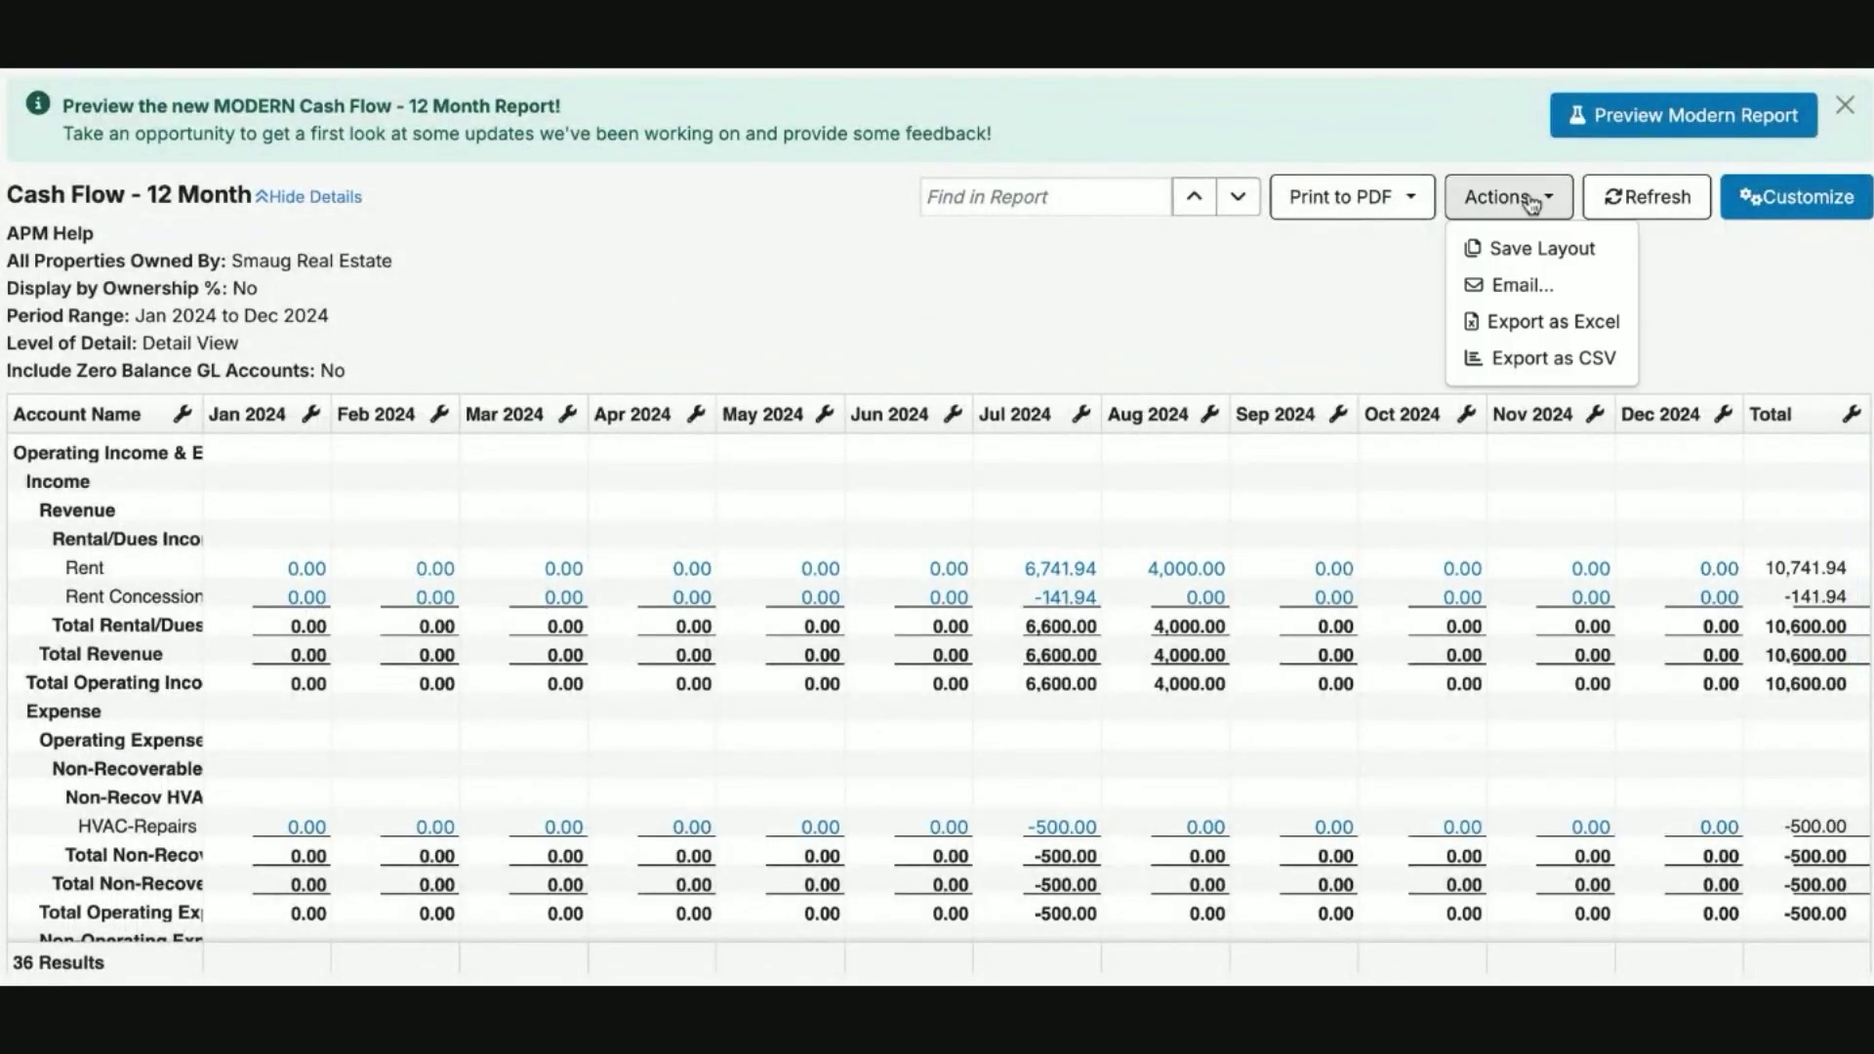
left_click(1546, 251)
triple_click(693, 532)
type("Gold ")
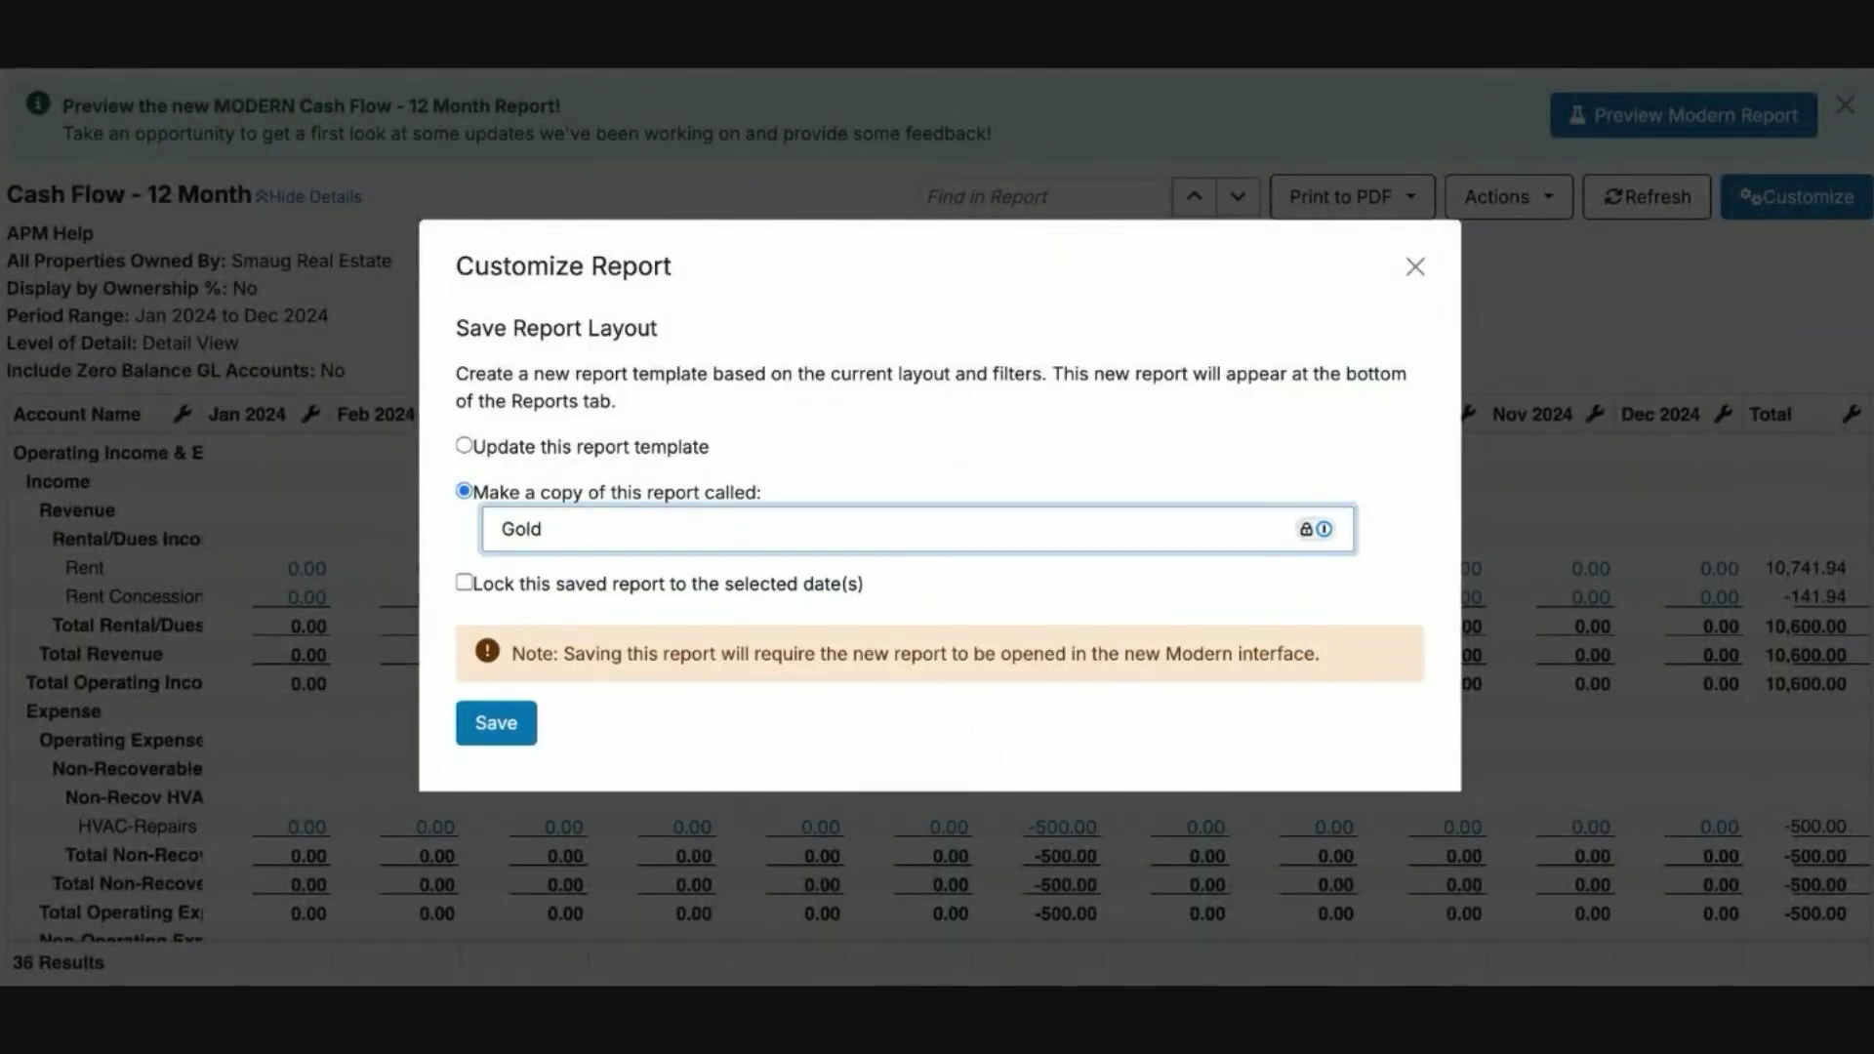
type("n C")
key("BackSpace")
key("BackSpace")
type("Cash Flow")
left_click(496, 723)
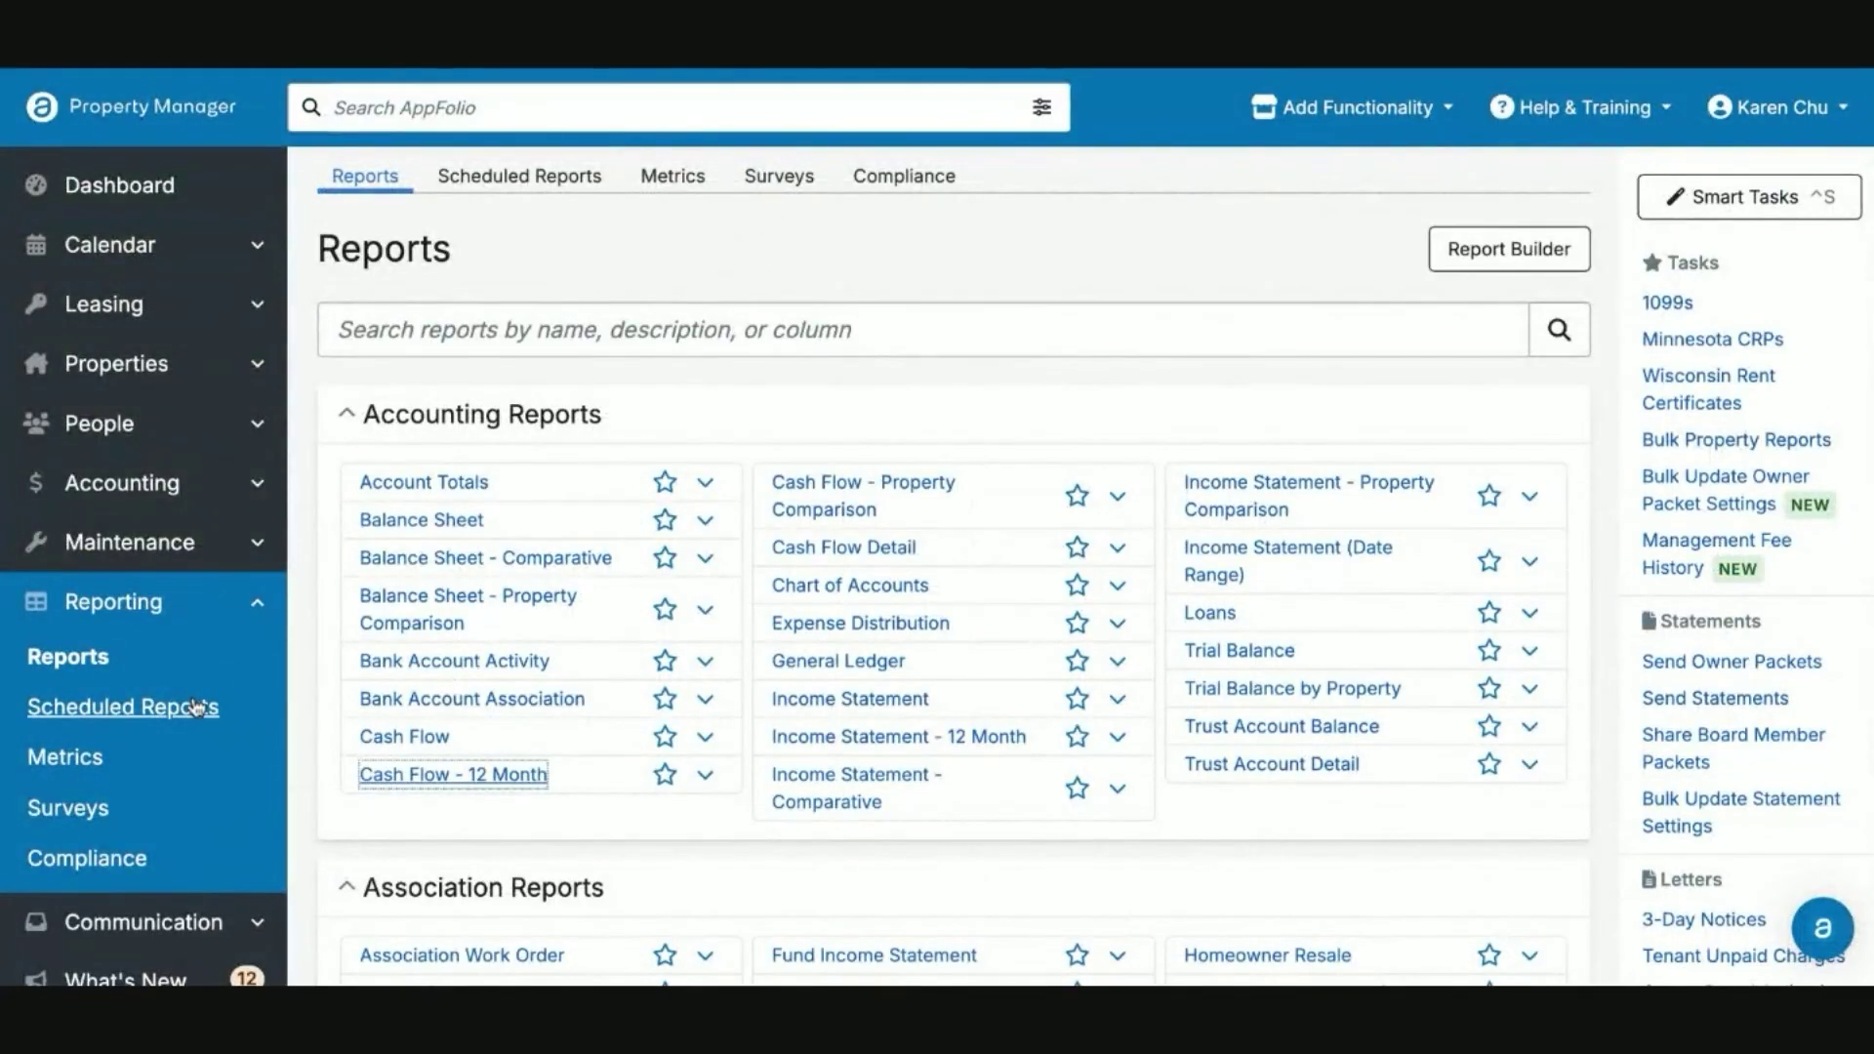
Start a scheduled report named 'End Year Cash Flow' for Golden Cash Flow as PDF.
left_click(199, 707)
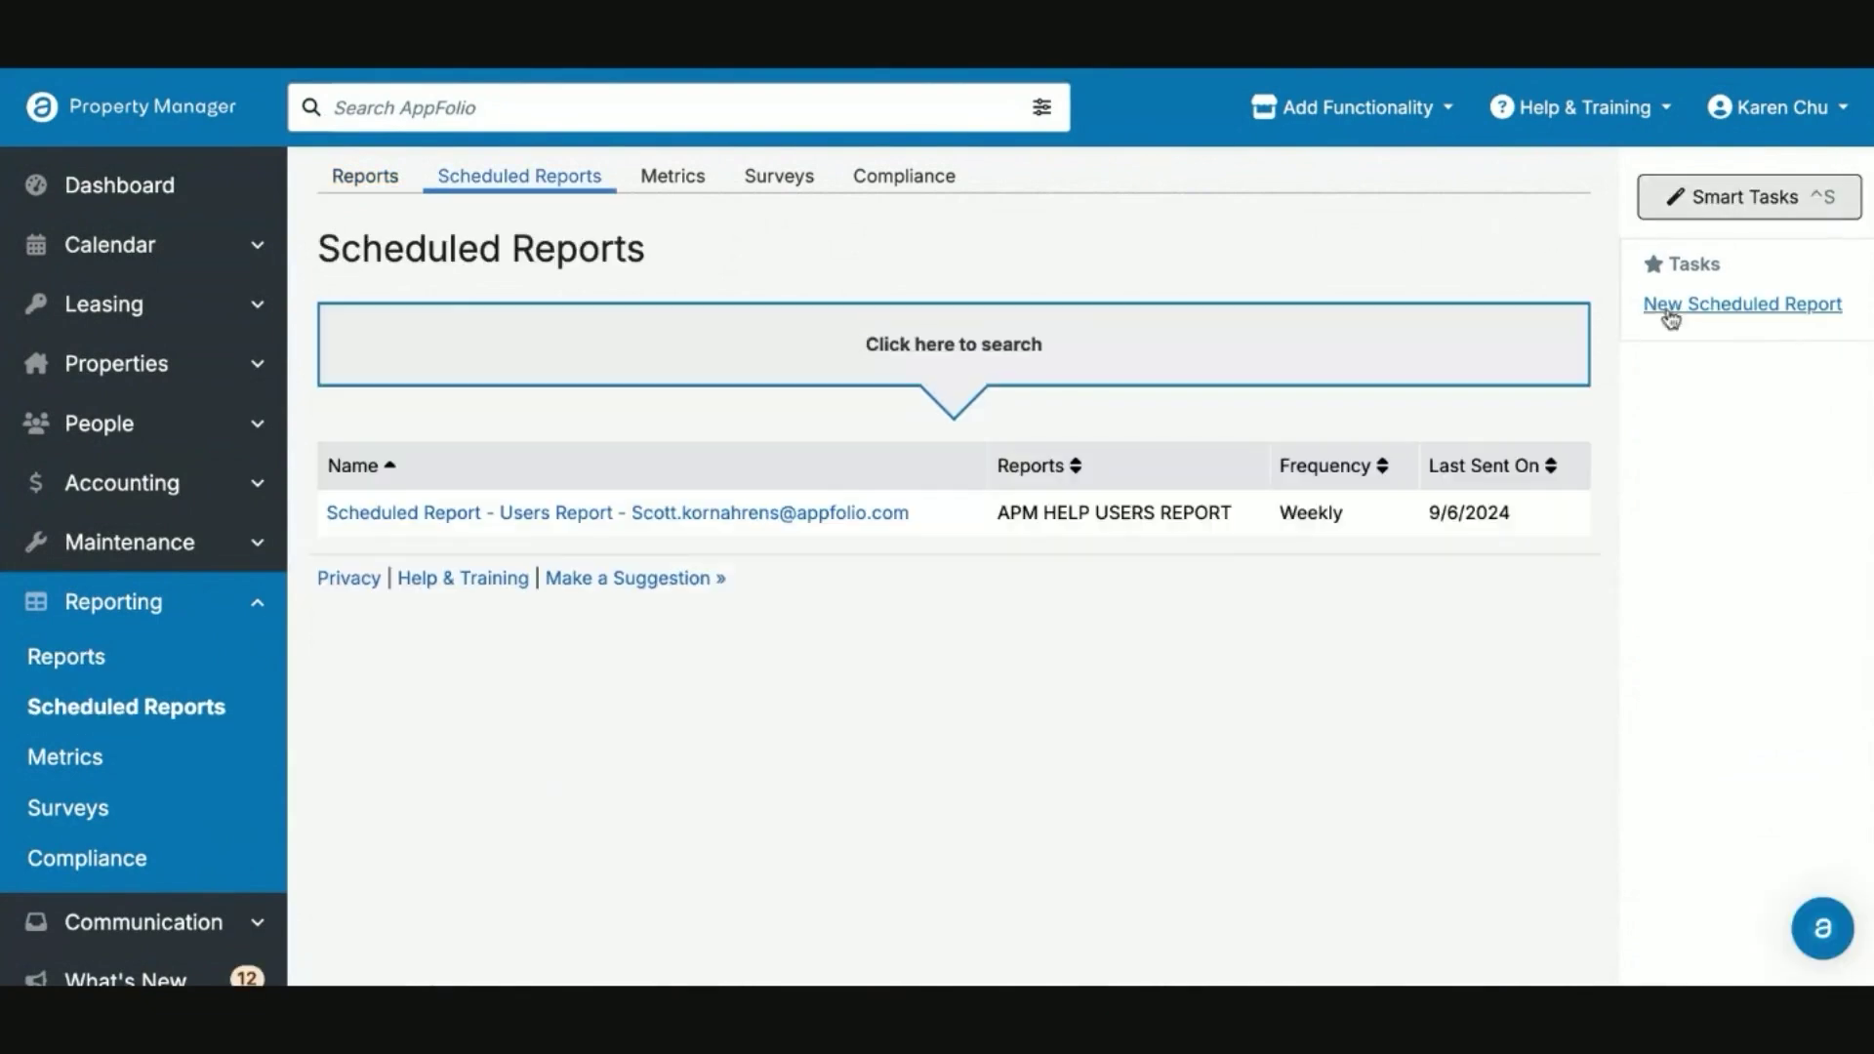
left_click(1679, 305)
left_click(771, 413)
type("End ")
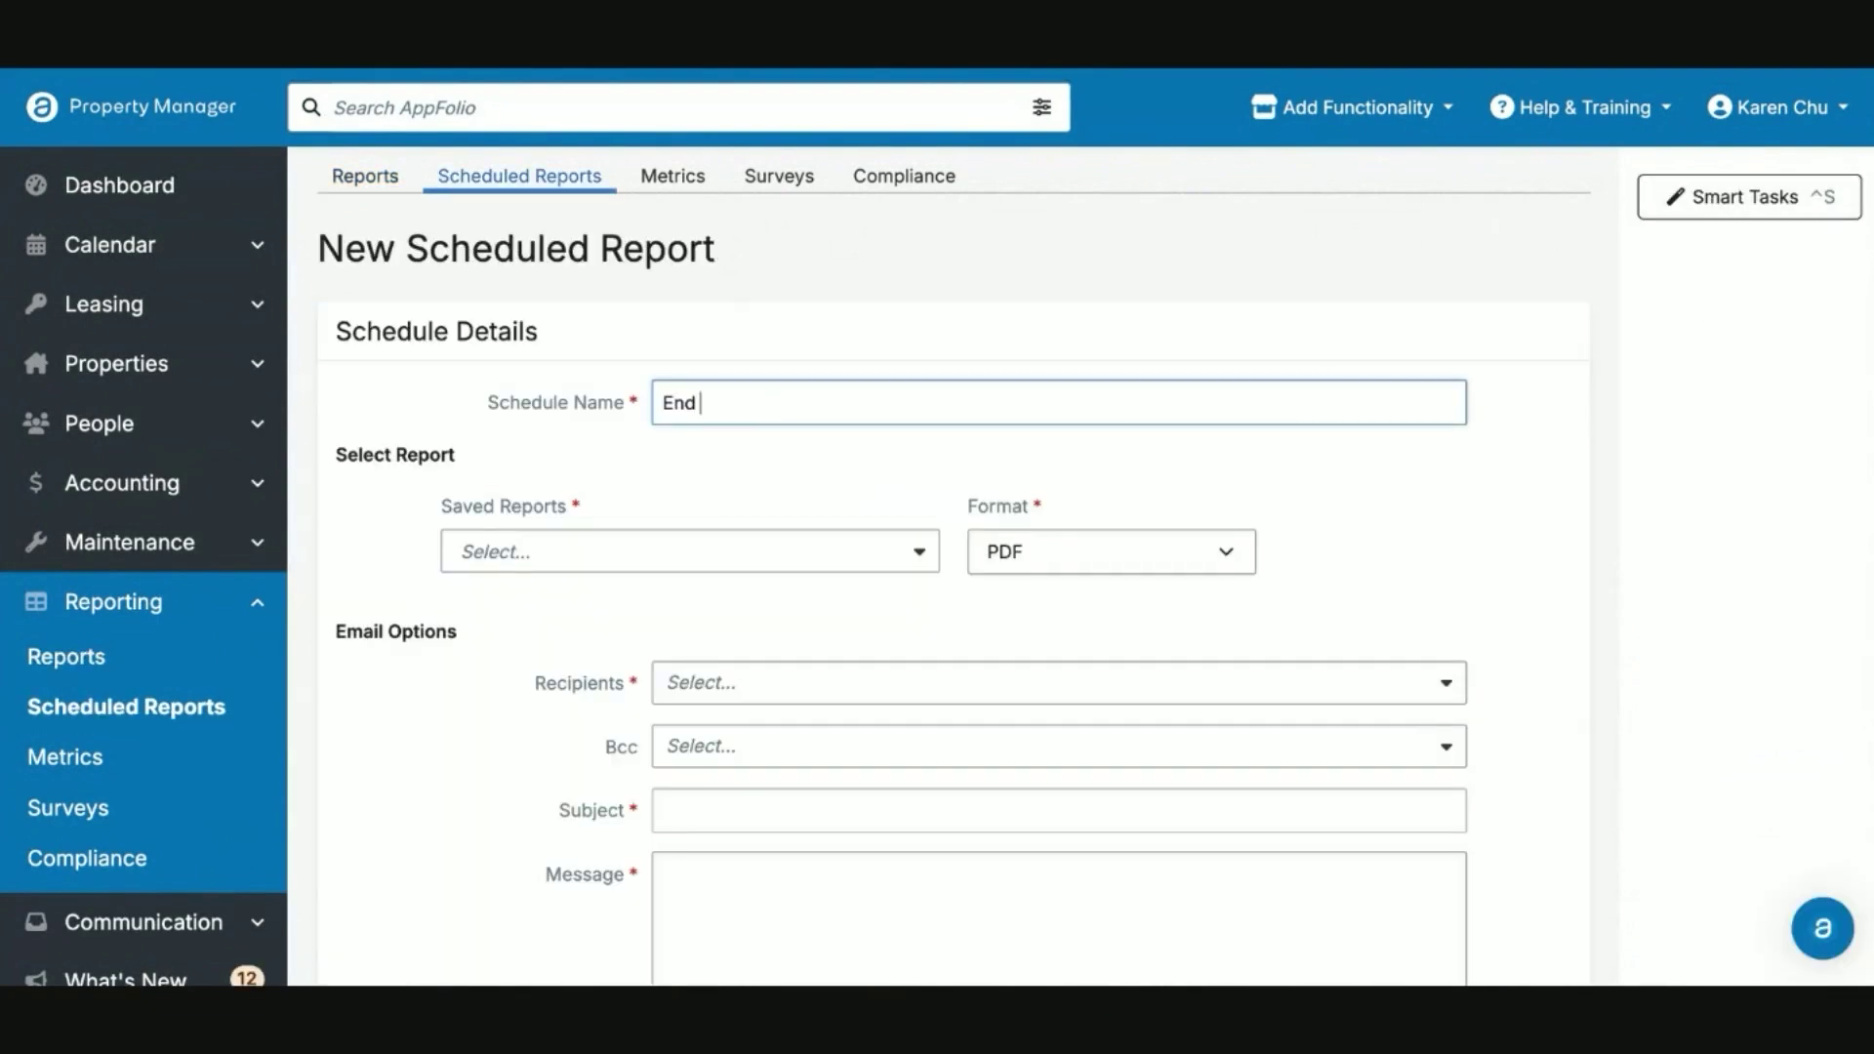
type("Year Cash Flow")
left_click(678, 556)
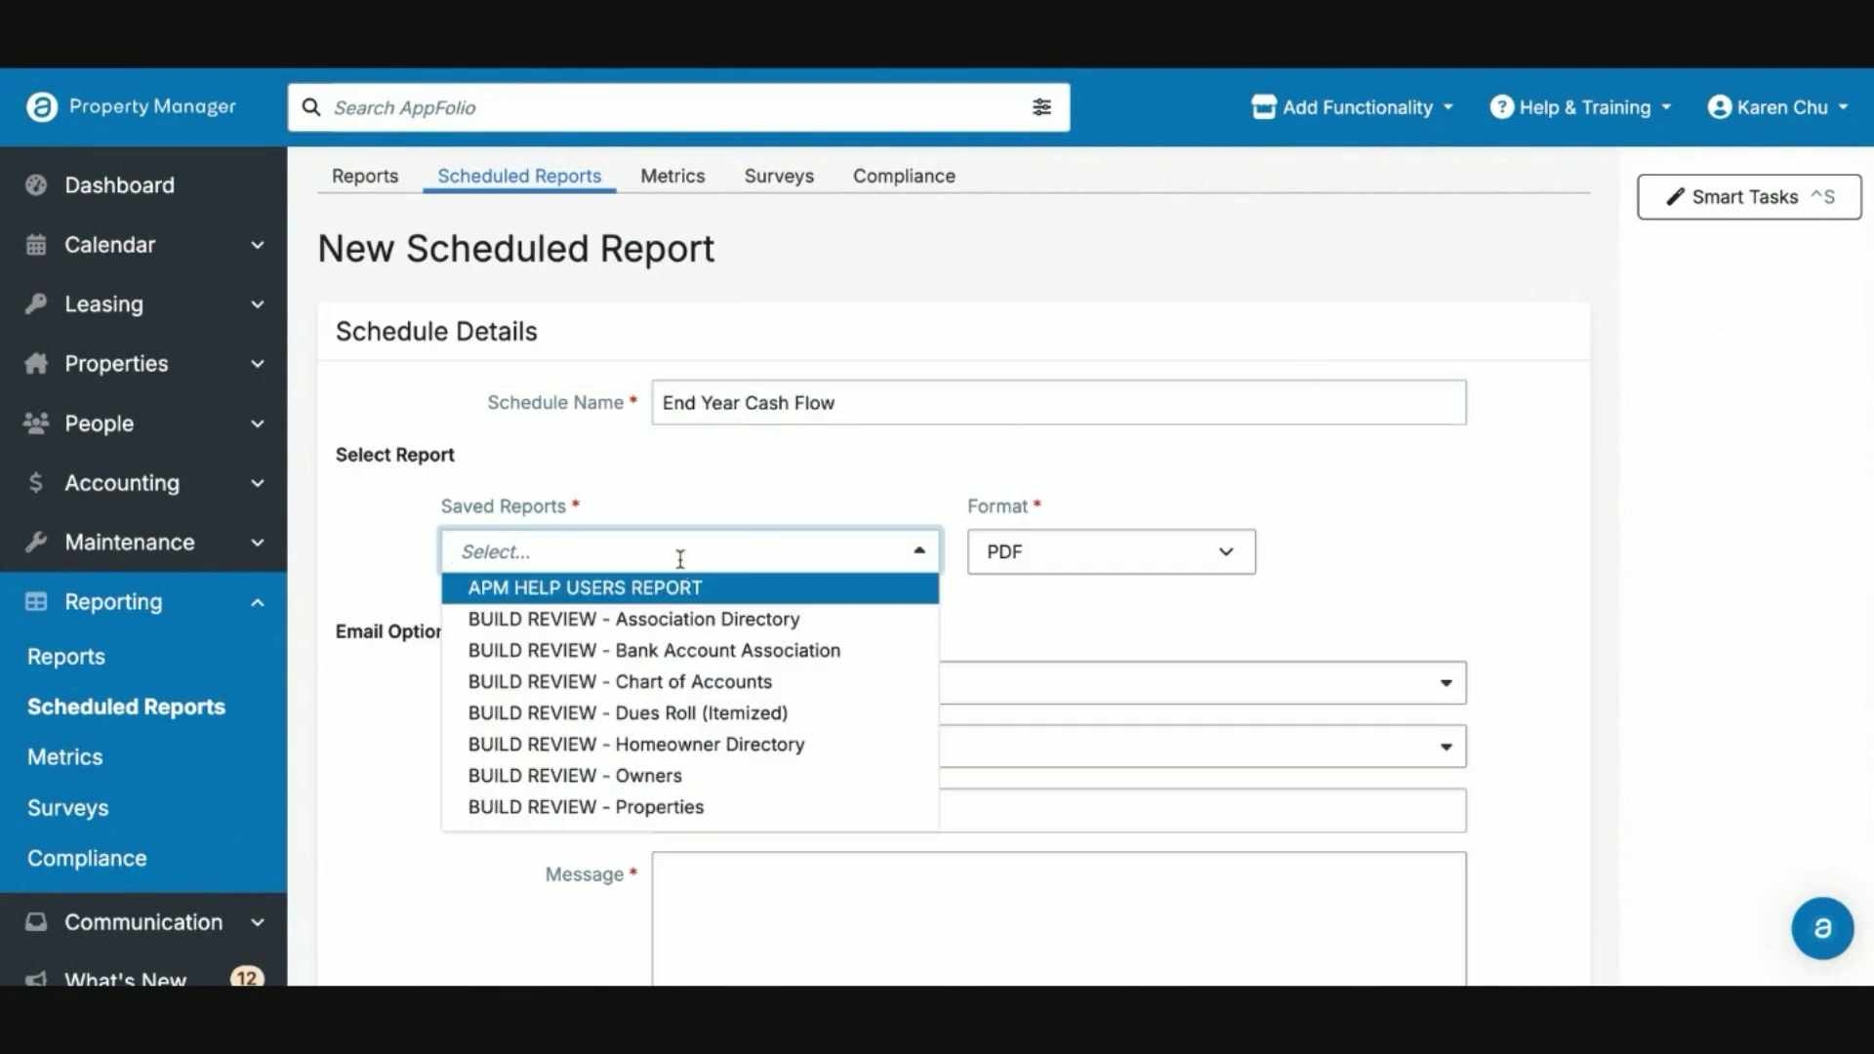
type("gol")
key("Return")
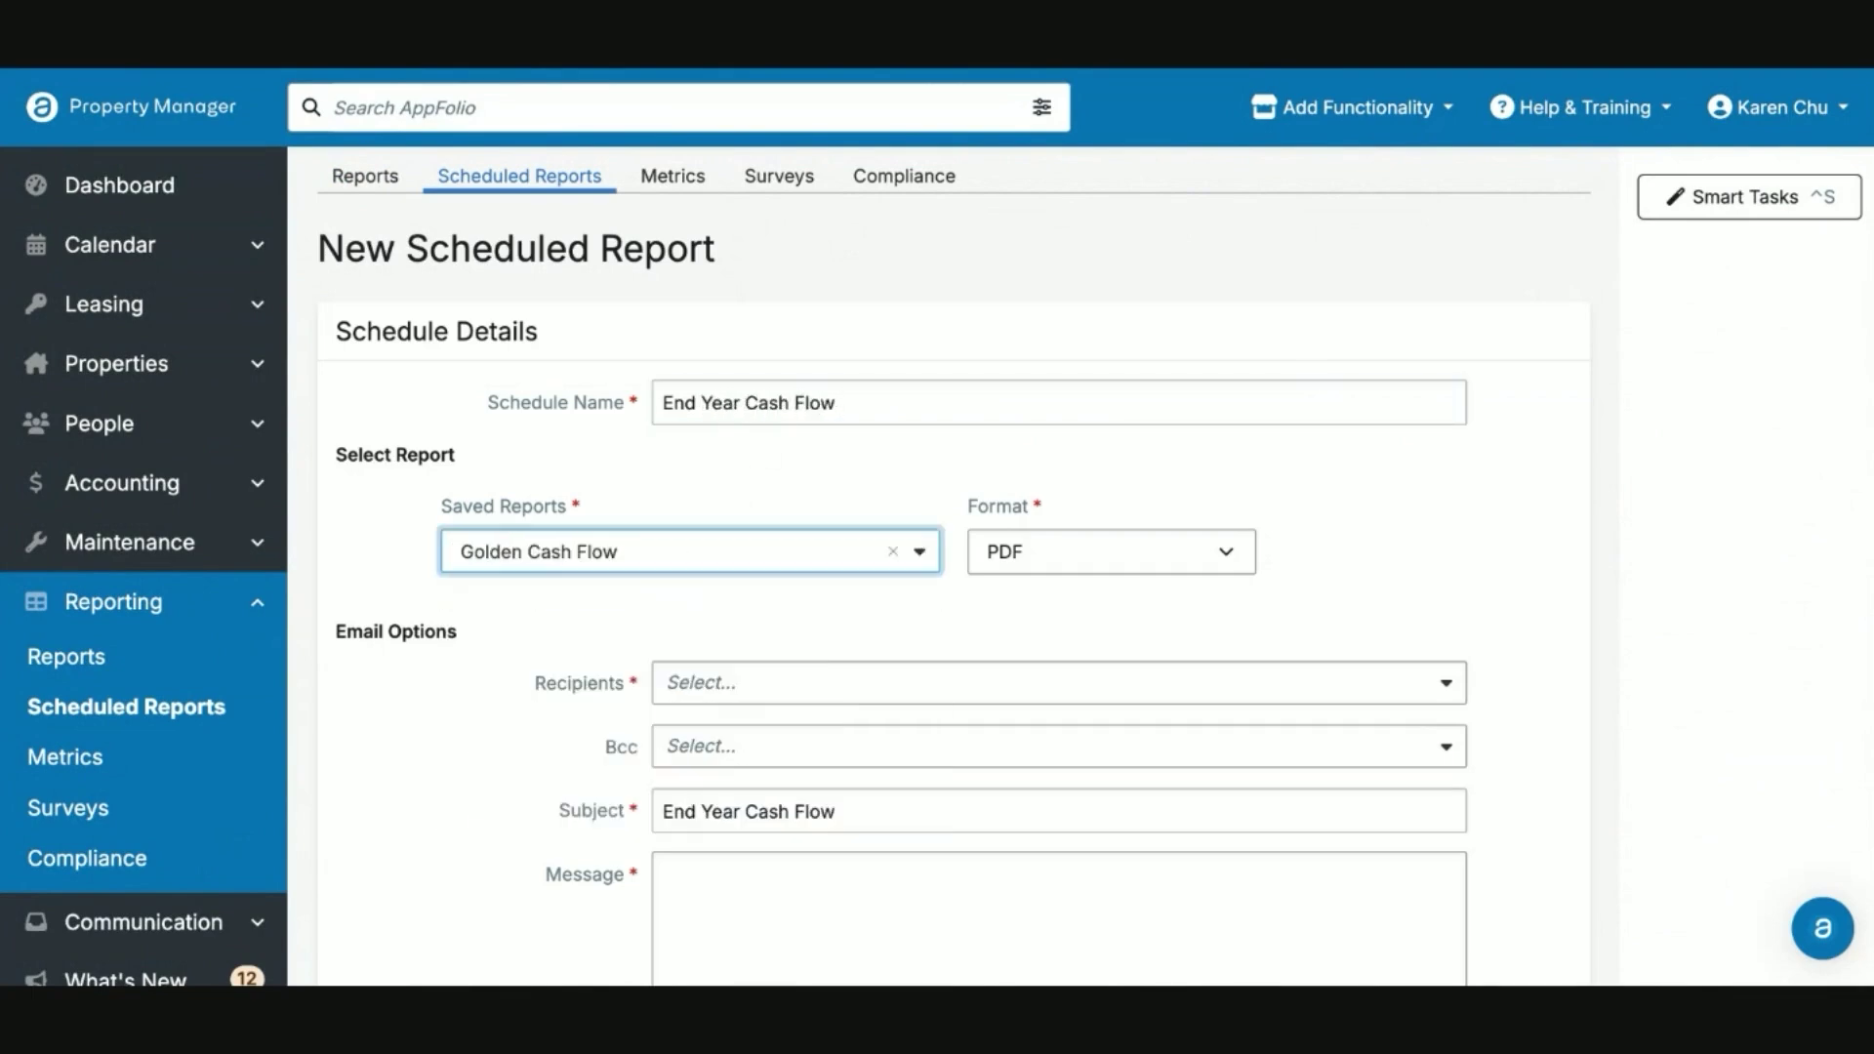
left_click(1205, 564)
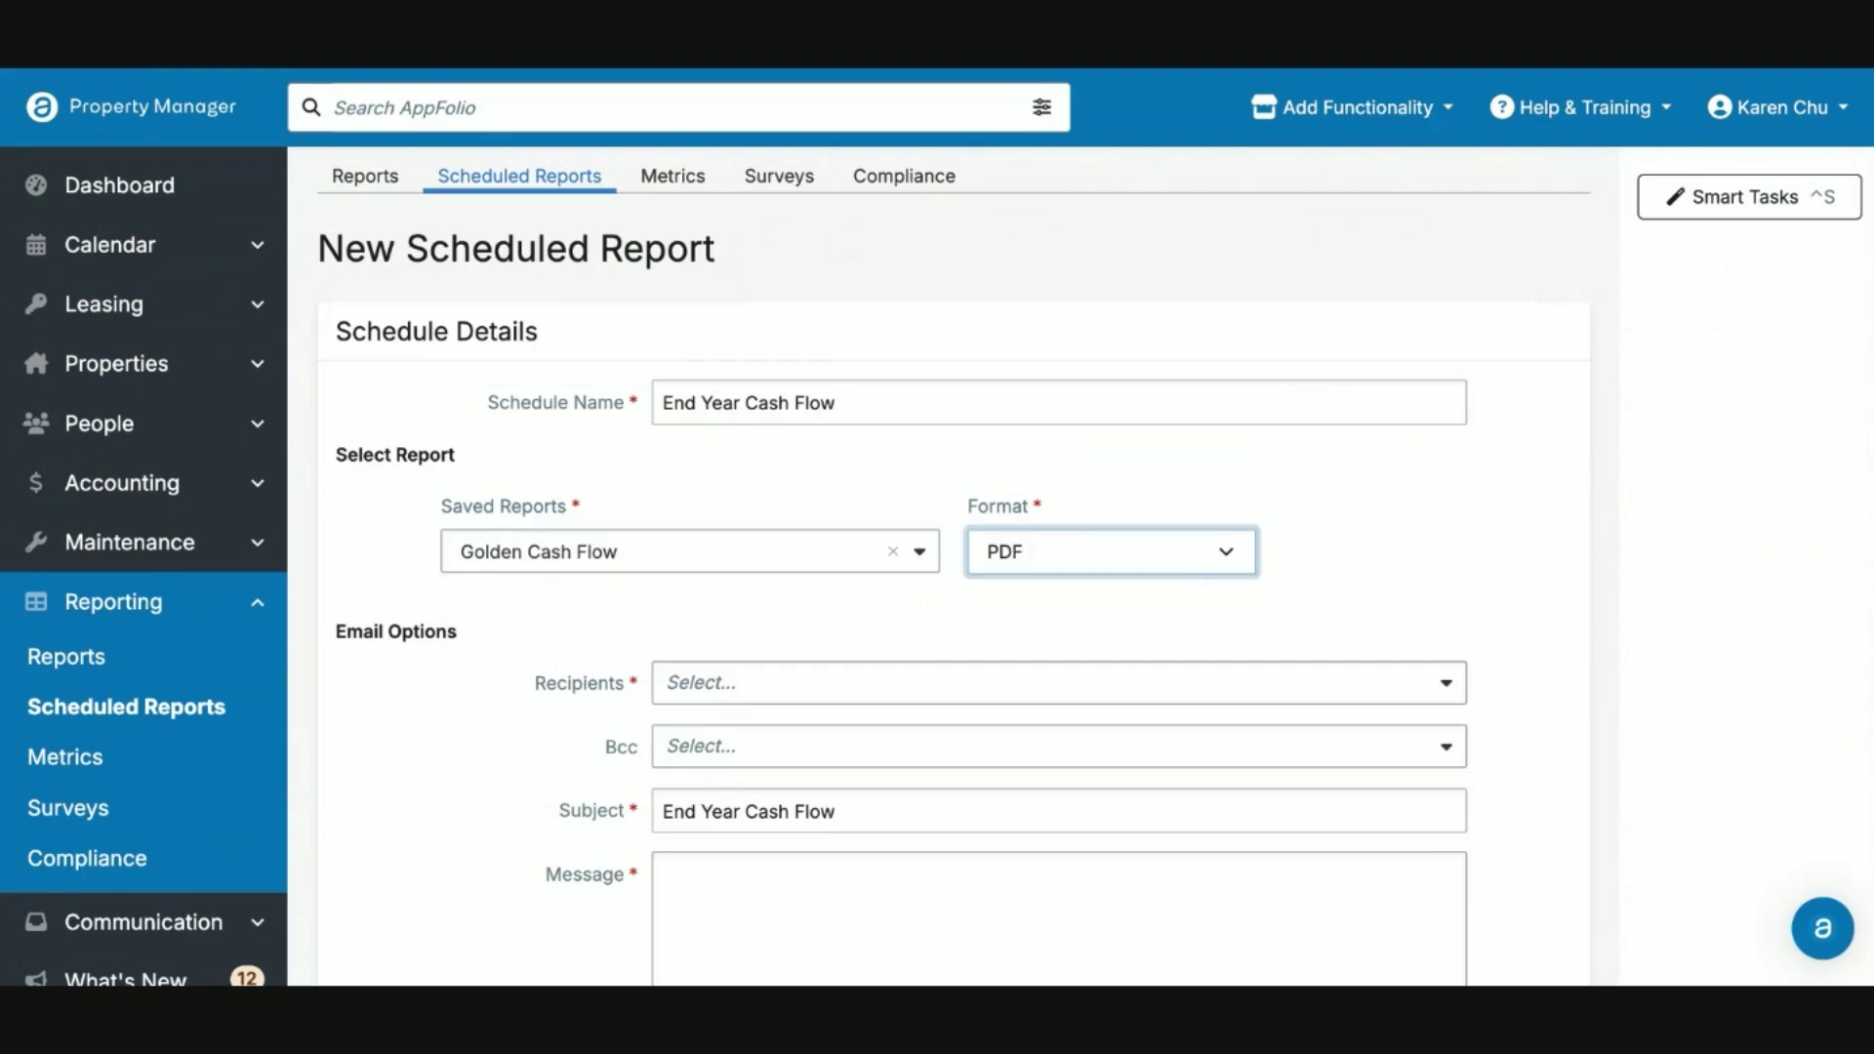
Add Smaug Real Estate as recipient, leave blind copy empty, and page ahead in the start date calendar.
scroll(1243, 560, "down", 2)
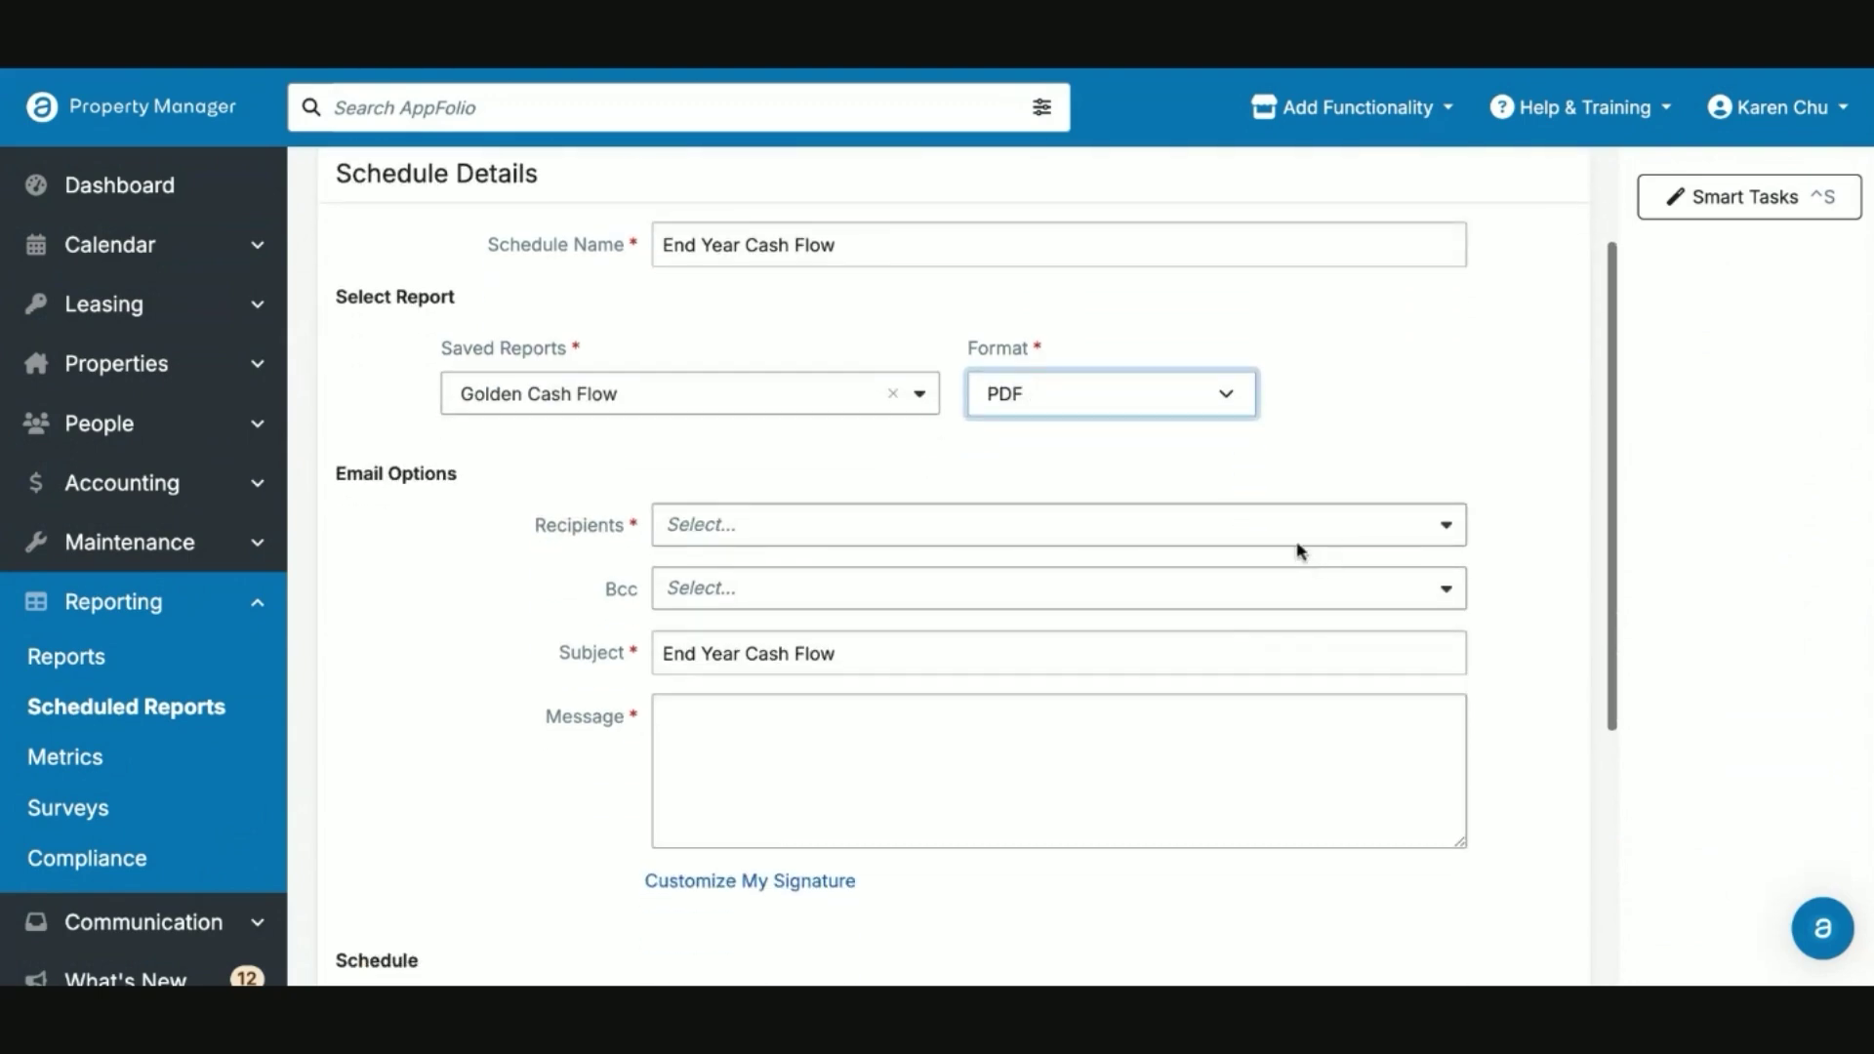
left_click(1296, 539)
type("sma")
key("Return")
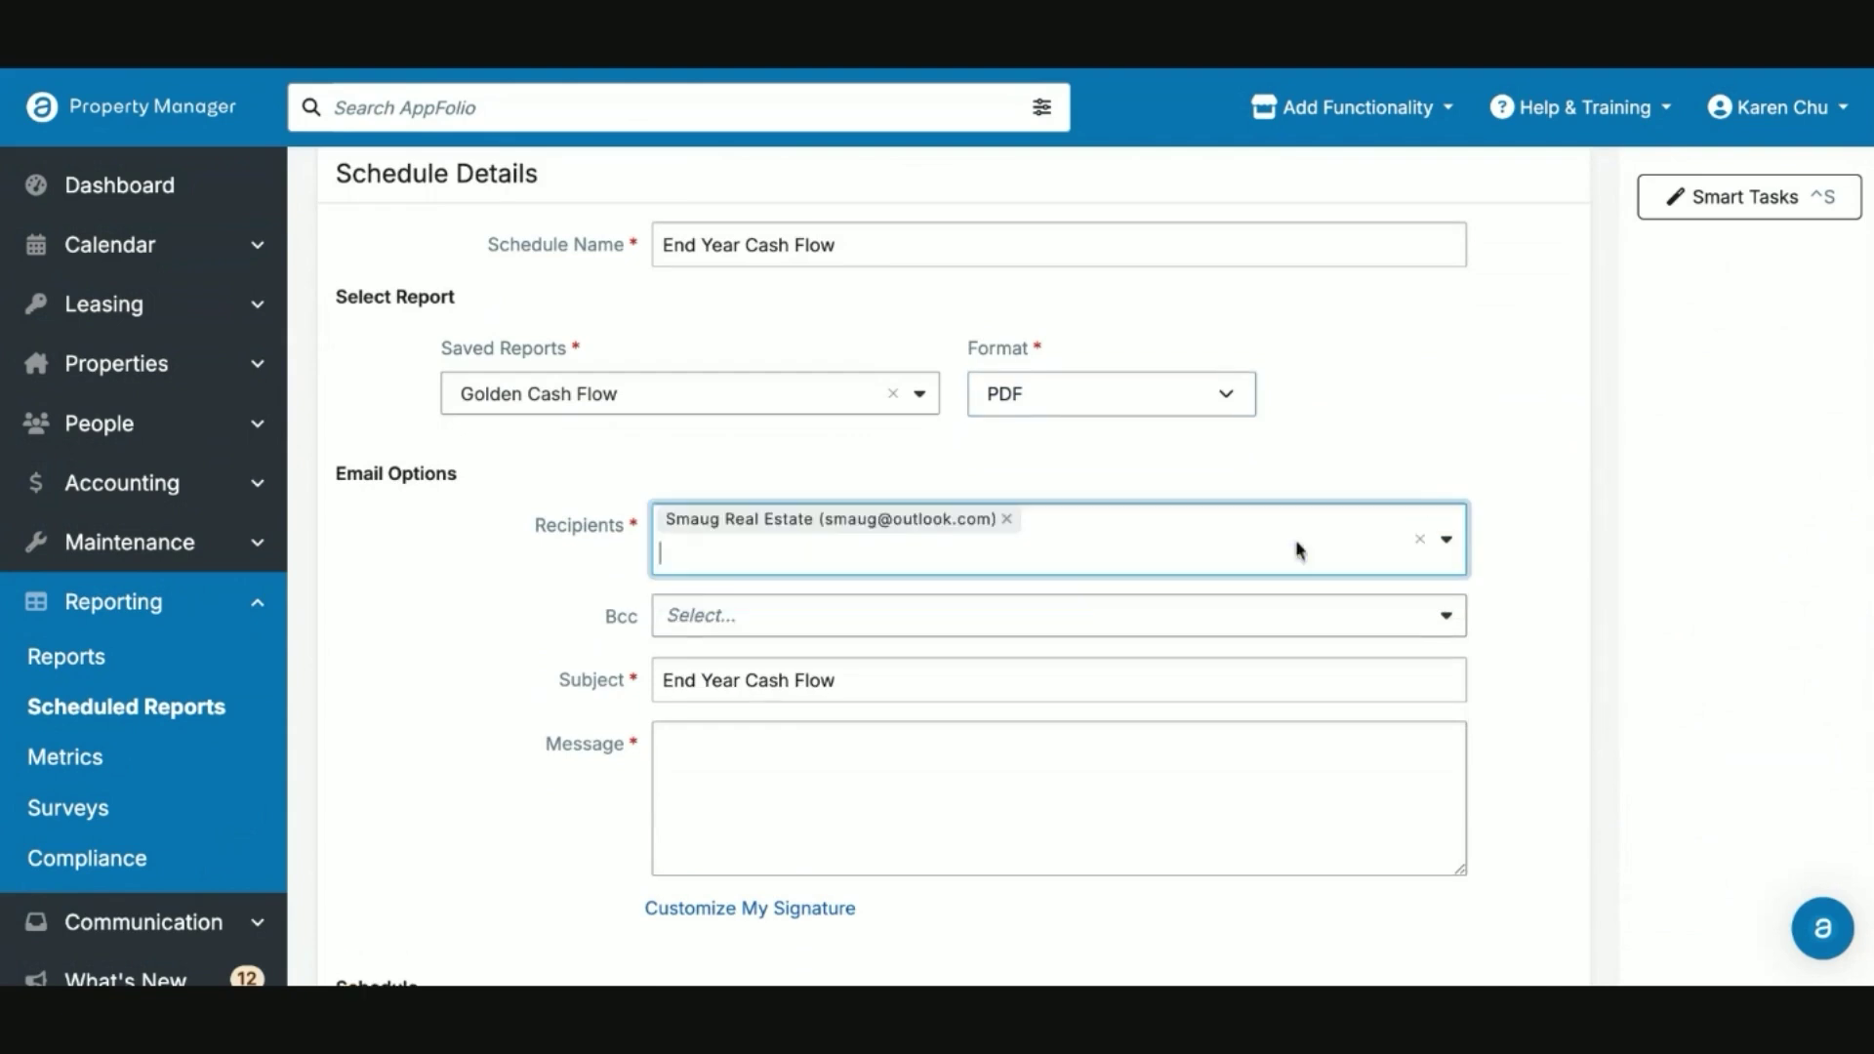
left_click(943, 617)
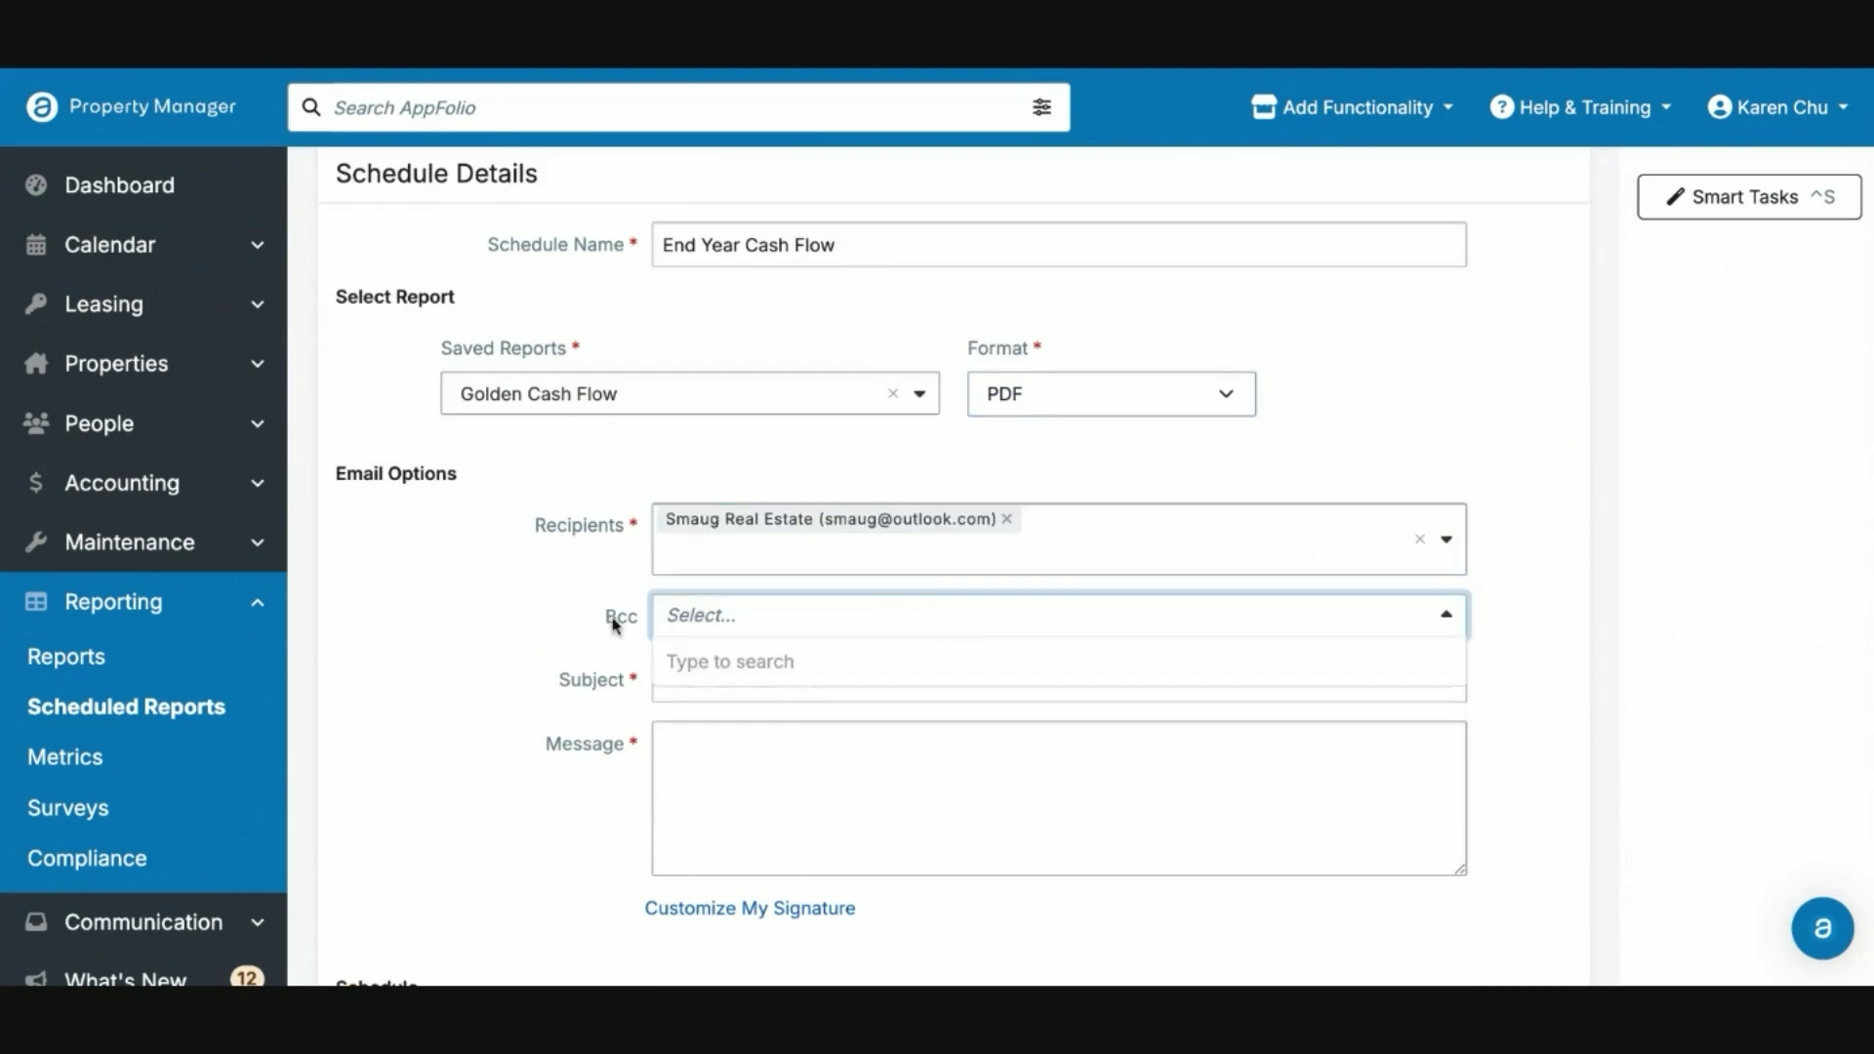
left_click(478, 672)
scroll(556, 703, "down", 1)
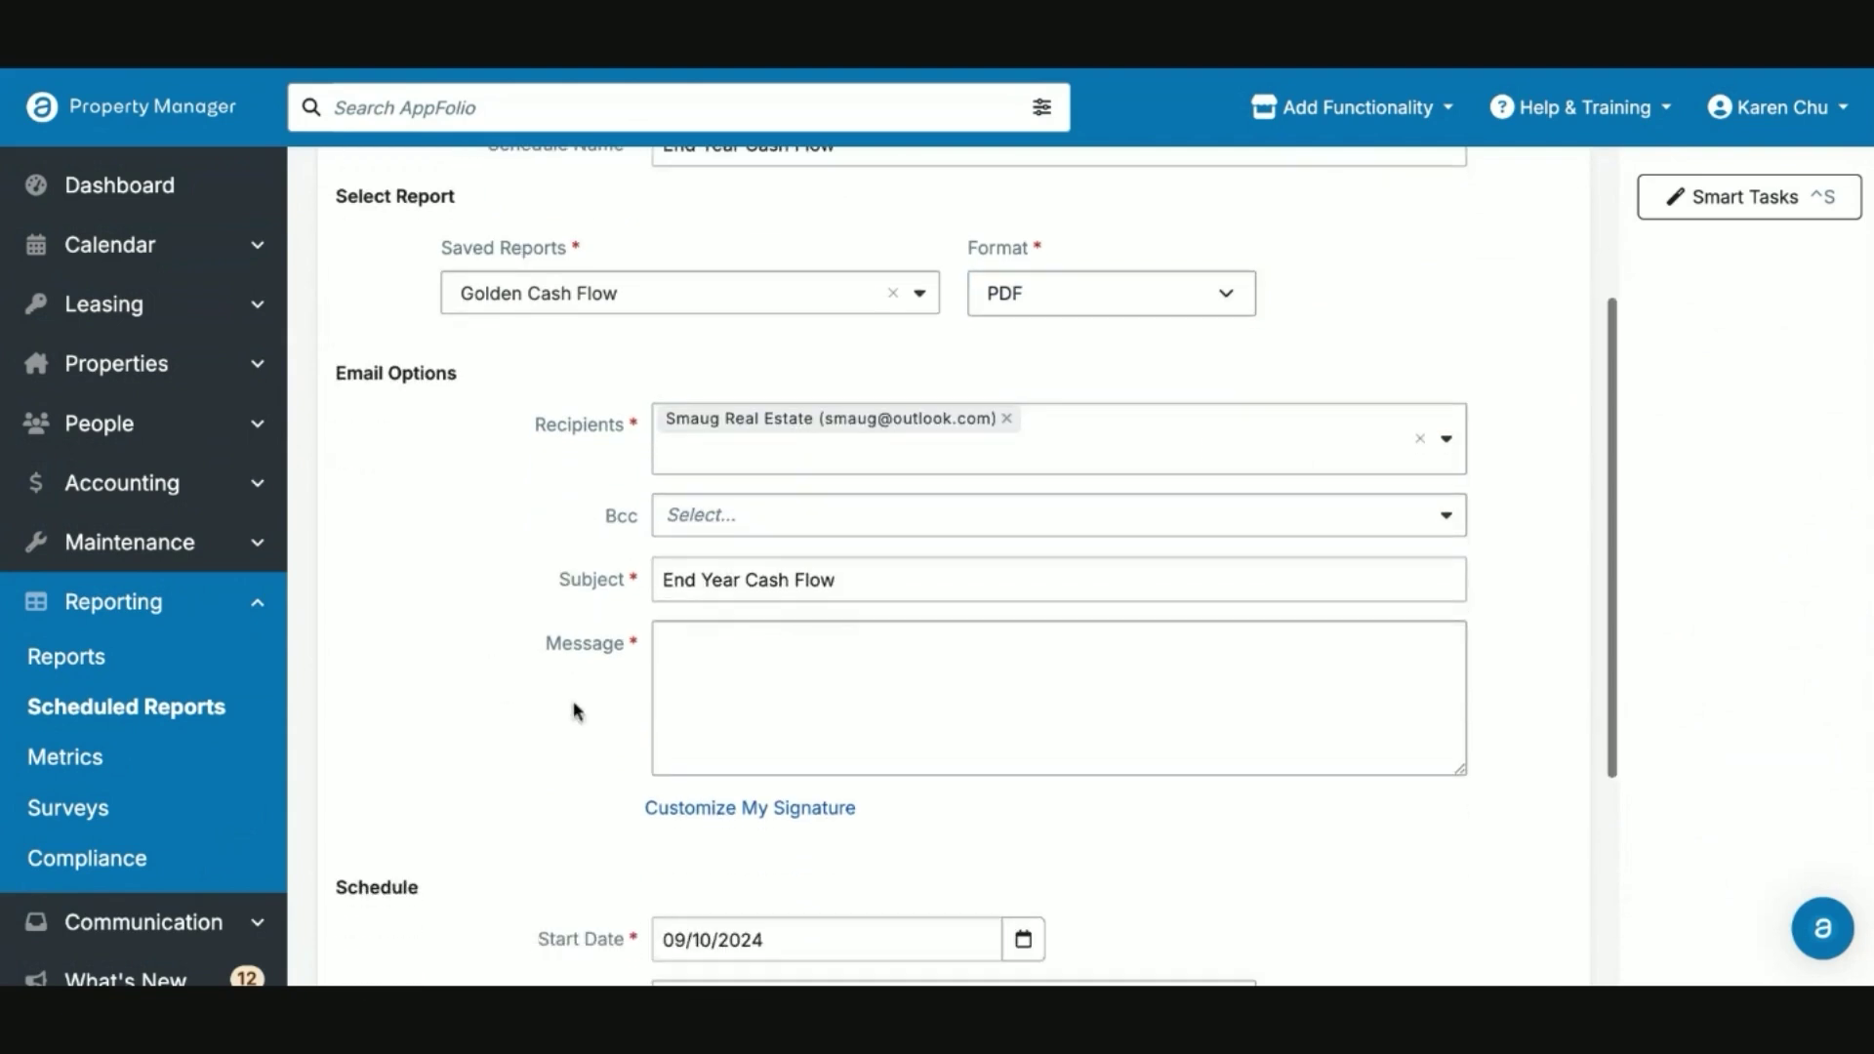
left_click(823, 665)
scroll(796, 707, "down", 2)
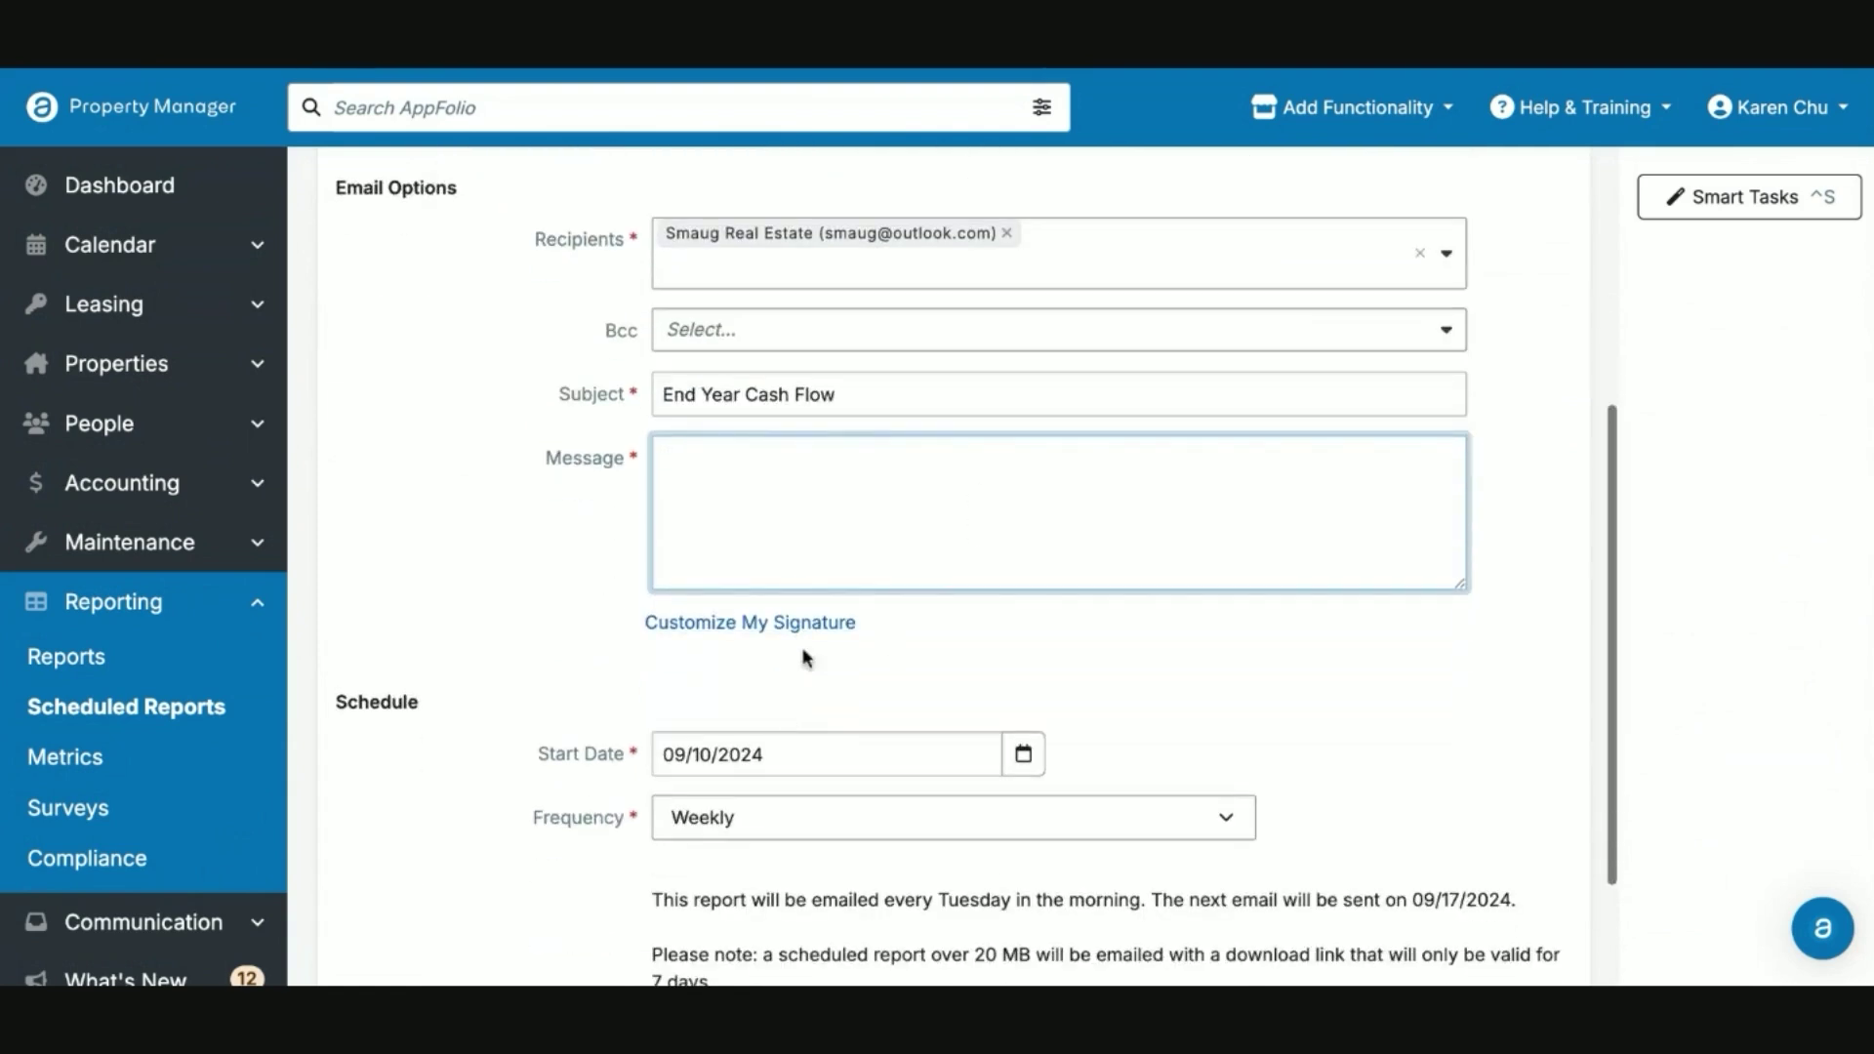
scroll(893, 555, "down", 2)
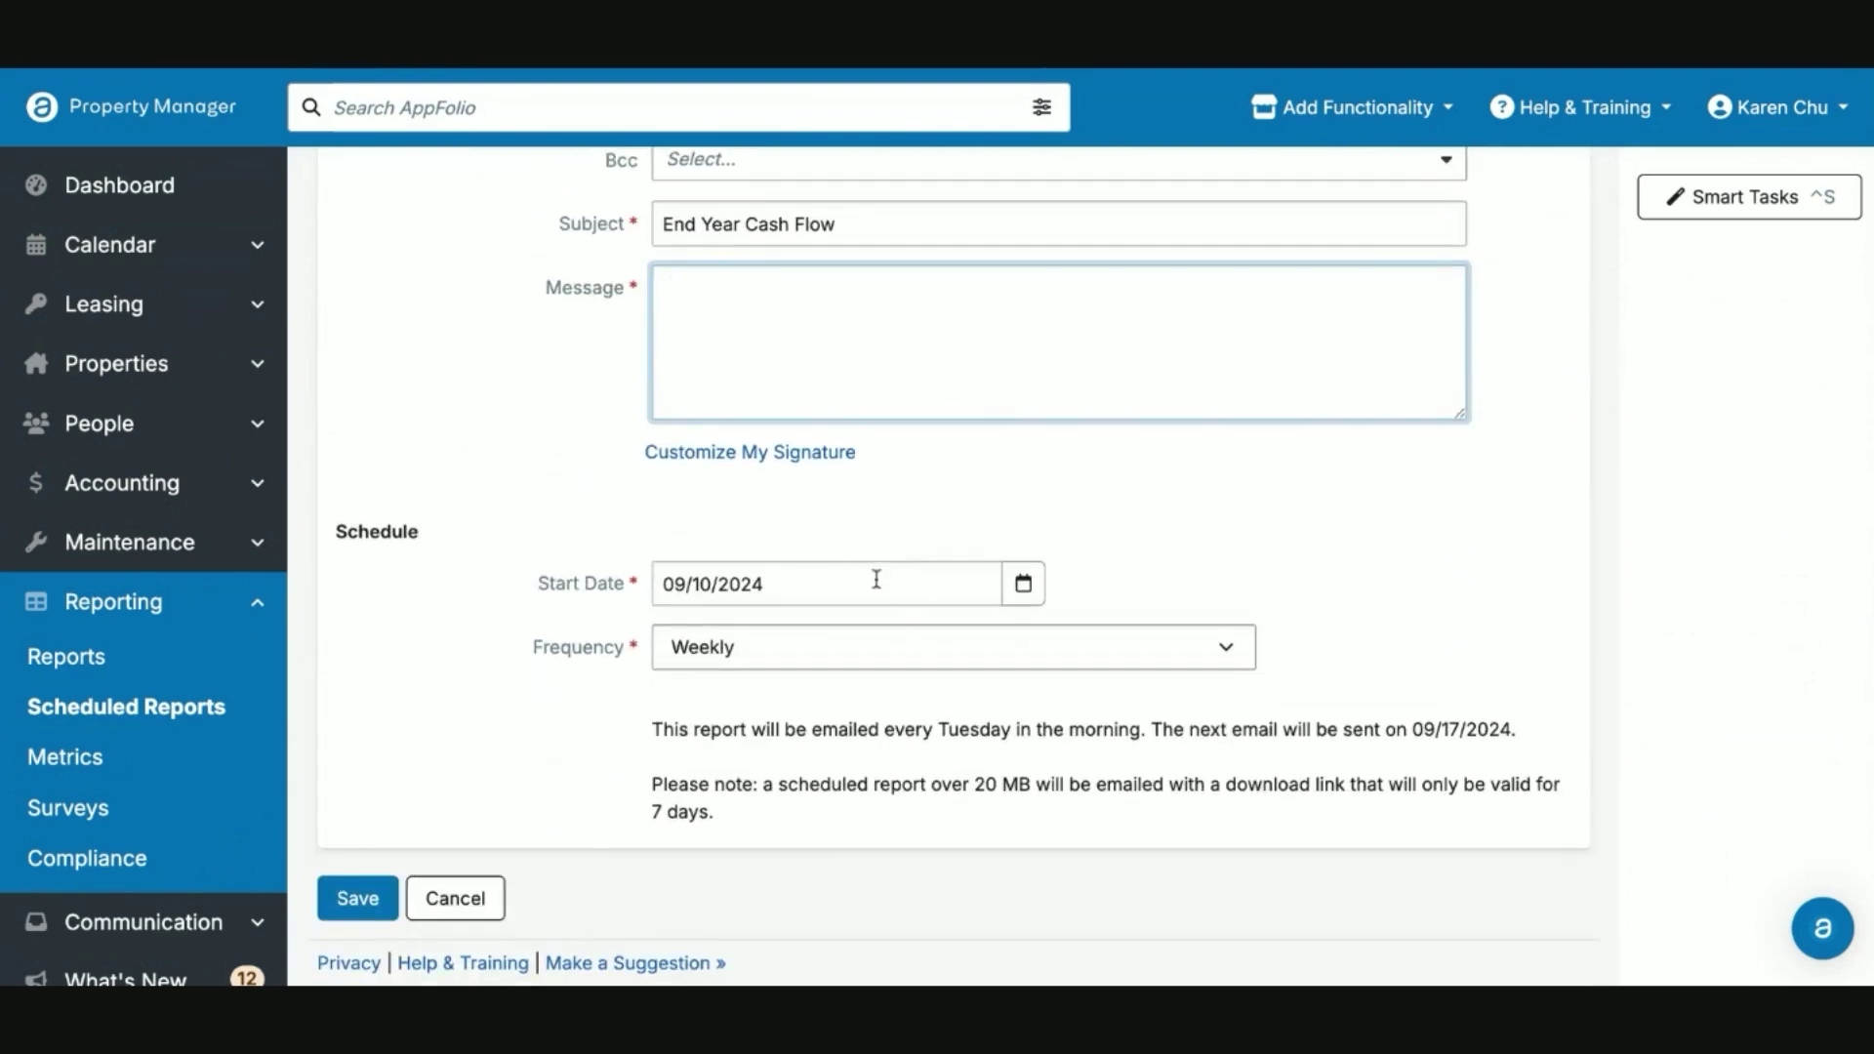
left_click(1021, 585)
left_click(927, 637)
left_click(928, 637)
left_click(927, 636)
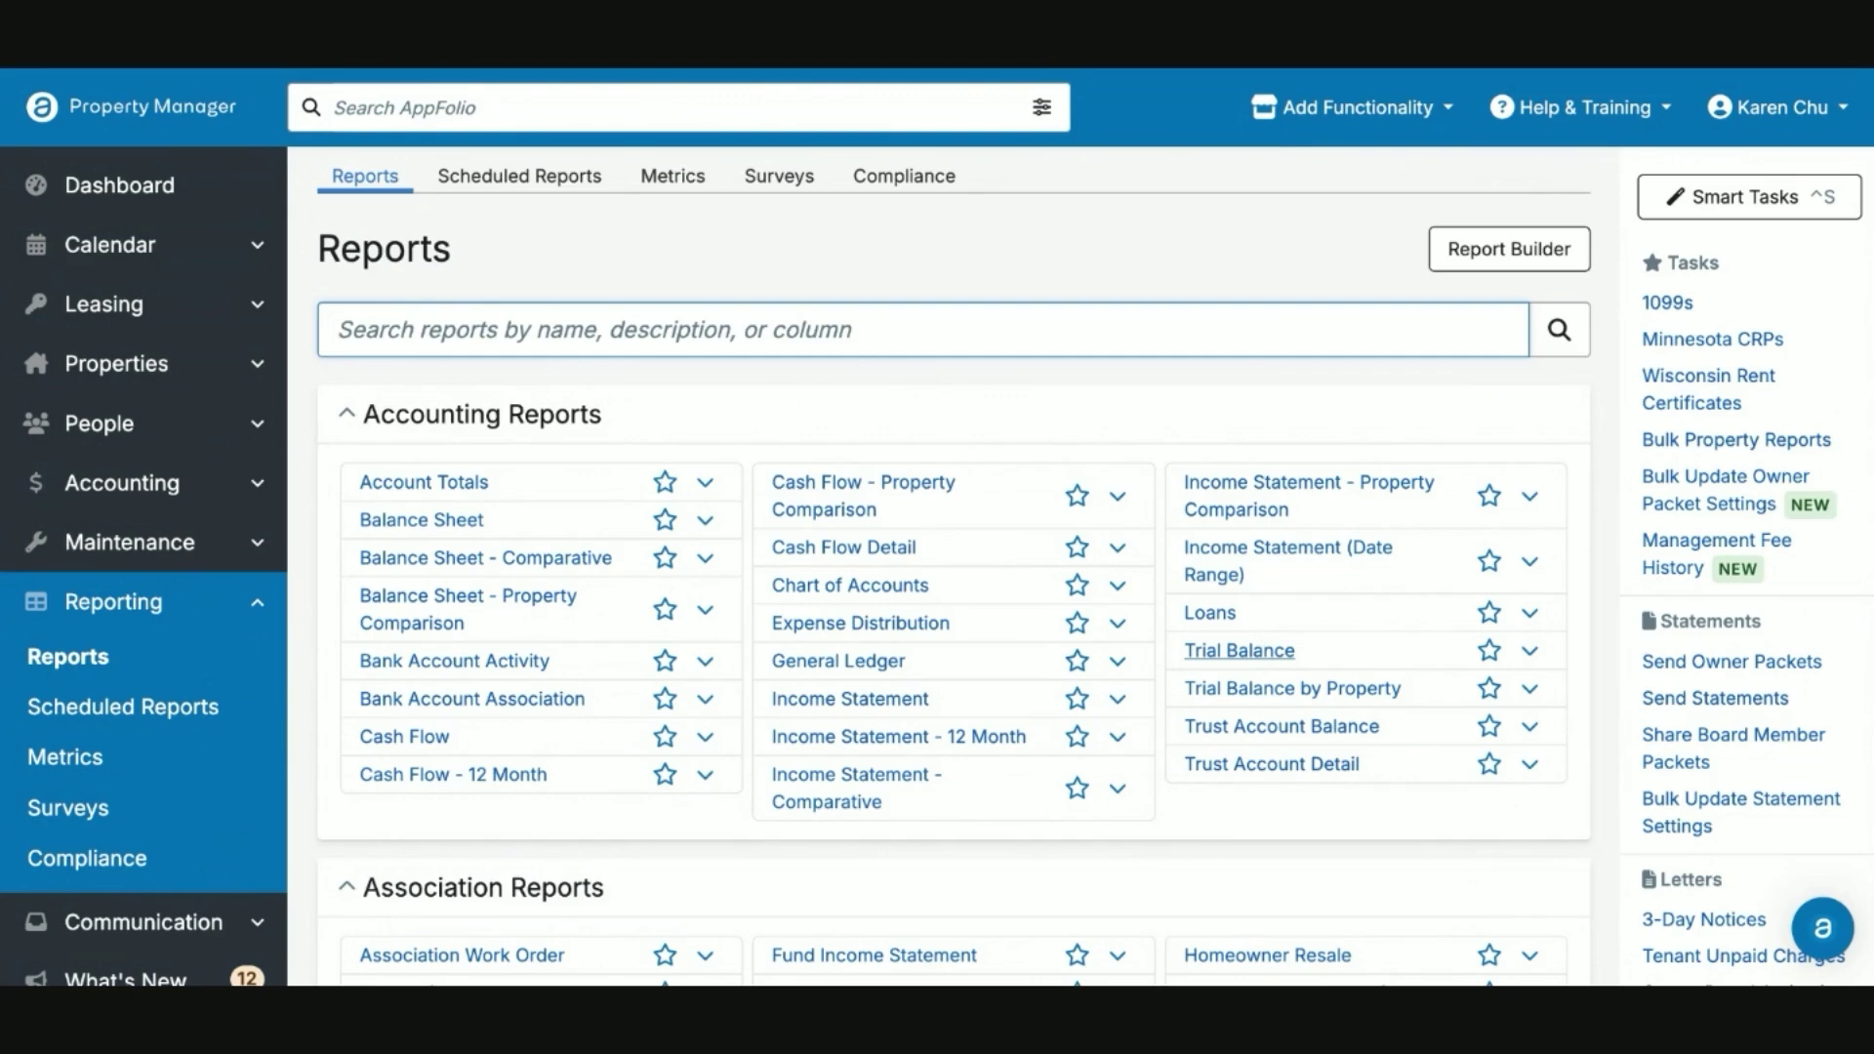
Save the Trial Balance report layout as a copy named 'Golden Trial Balance'.
left_click(1247, 652)
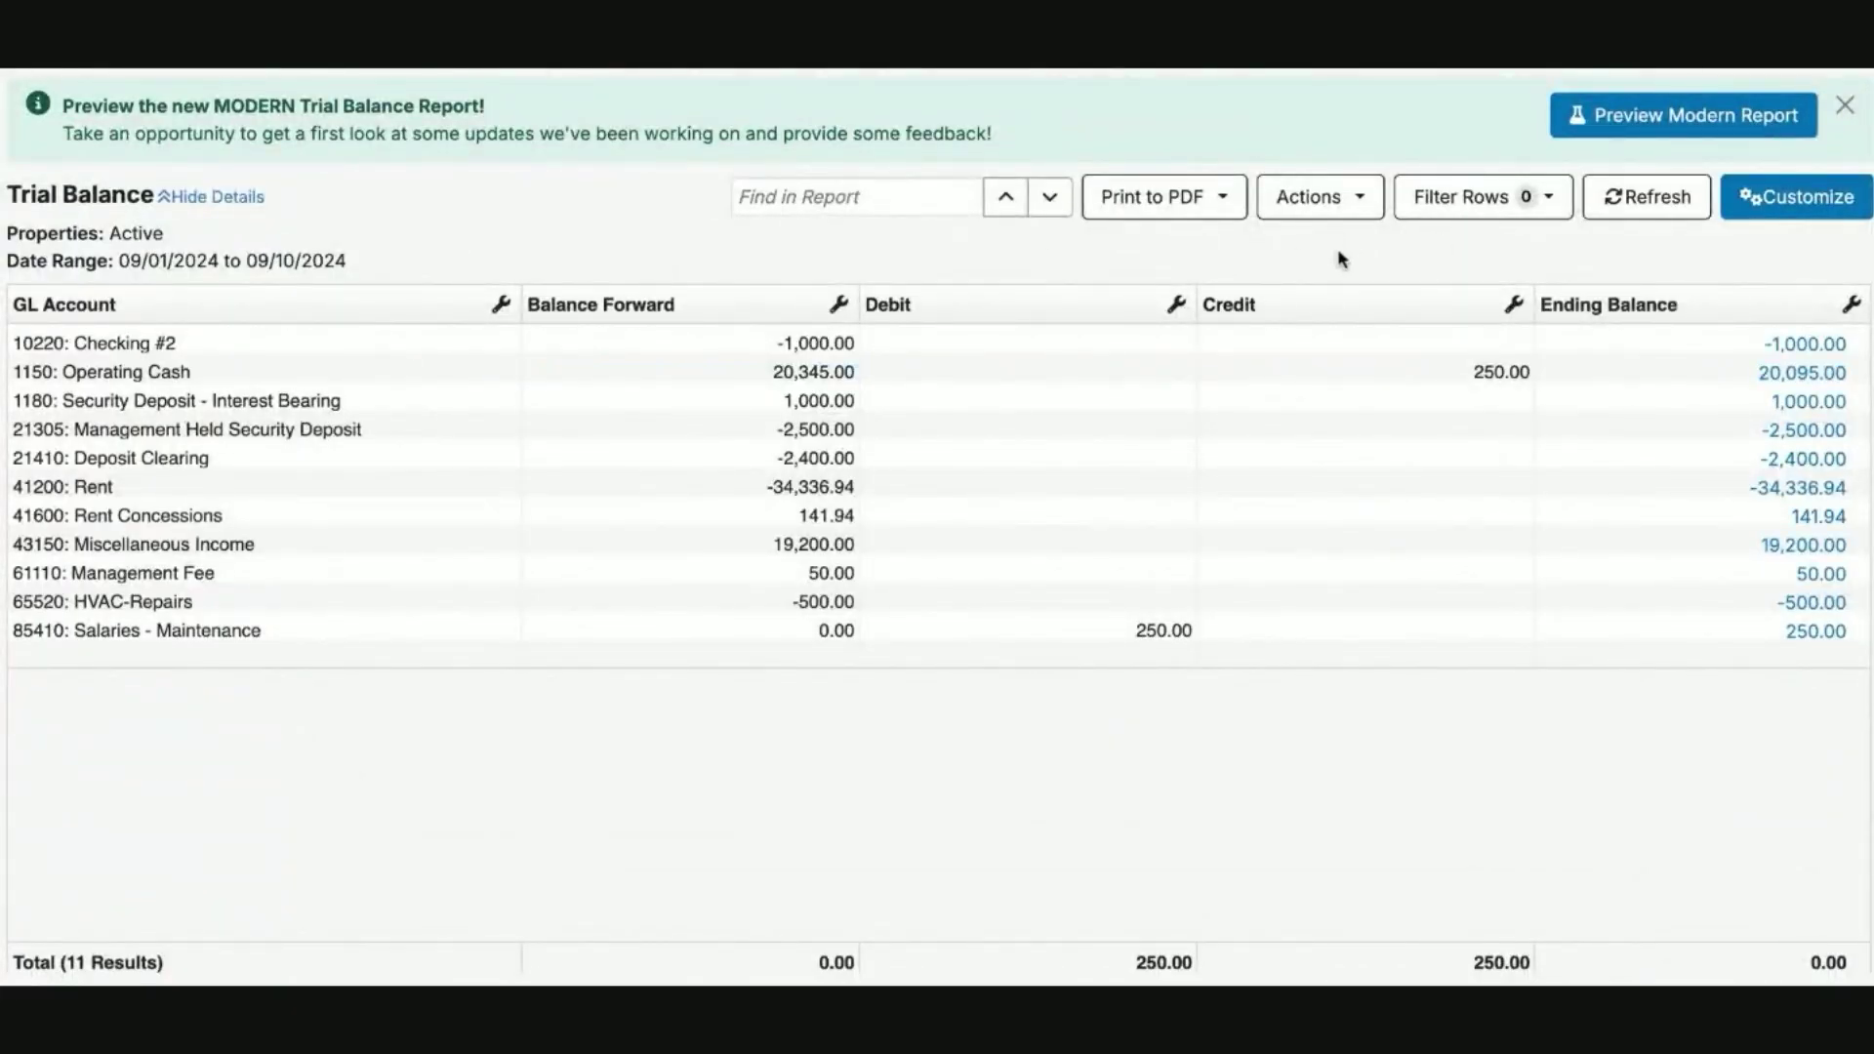
left_click(1358, 217)
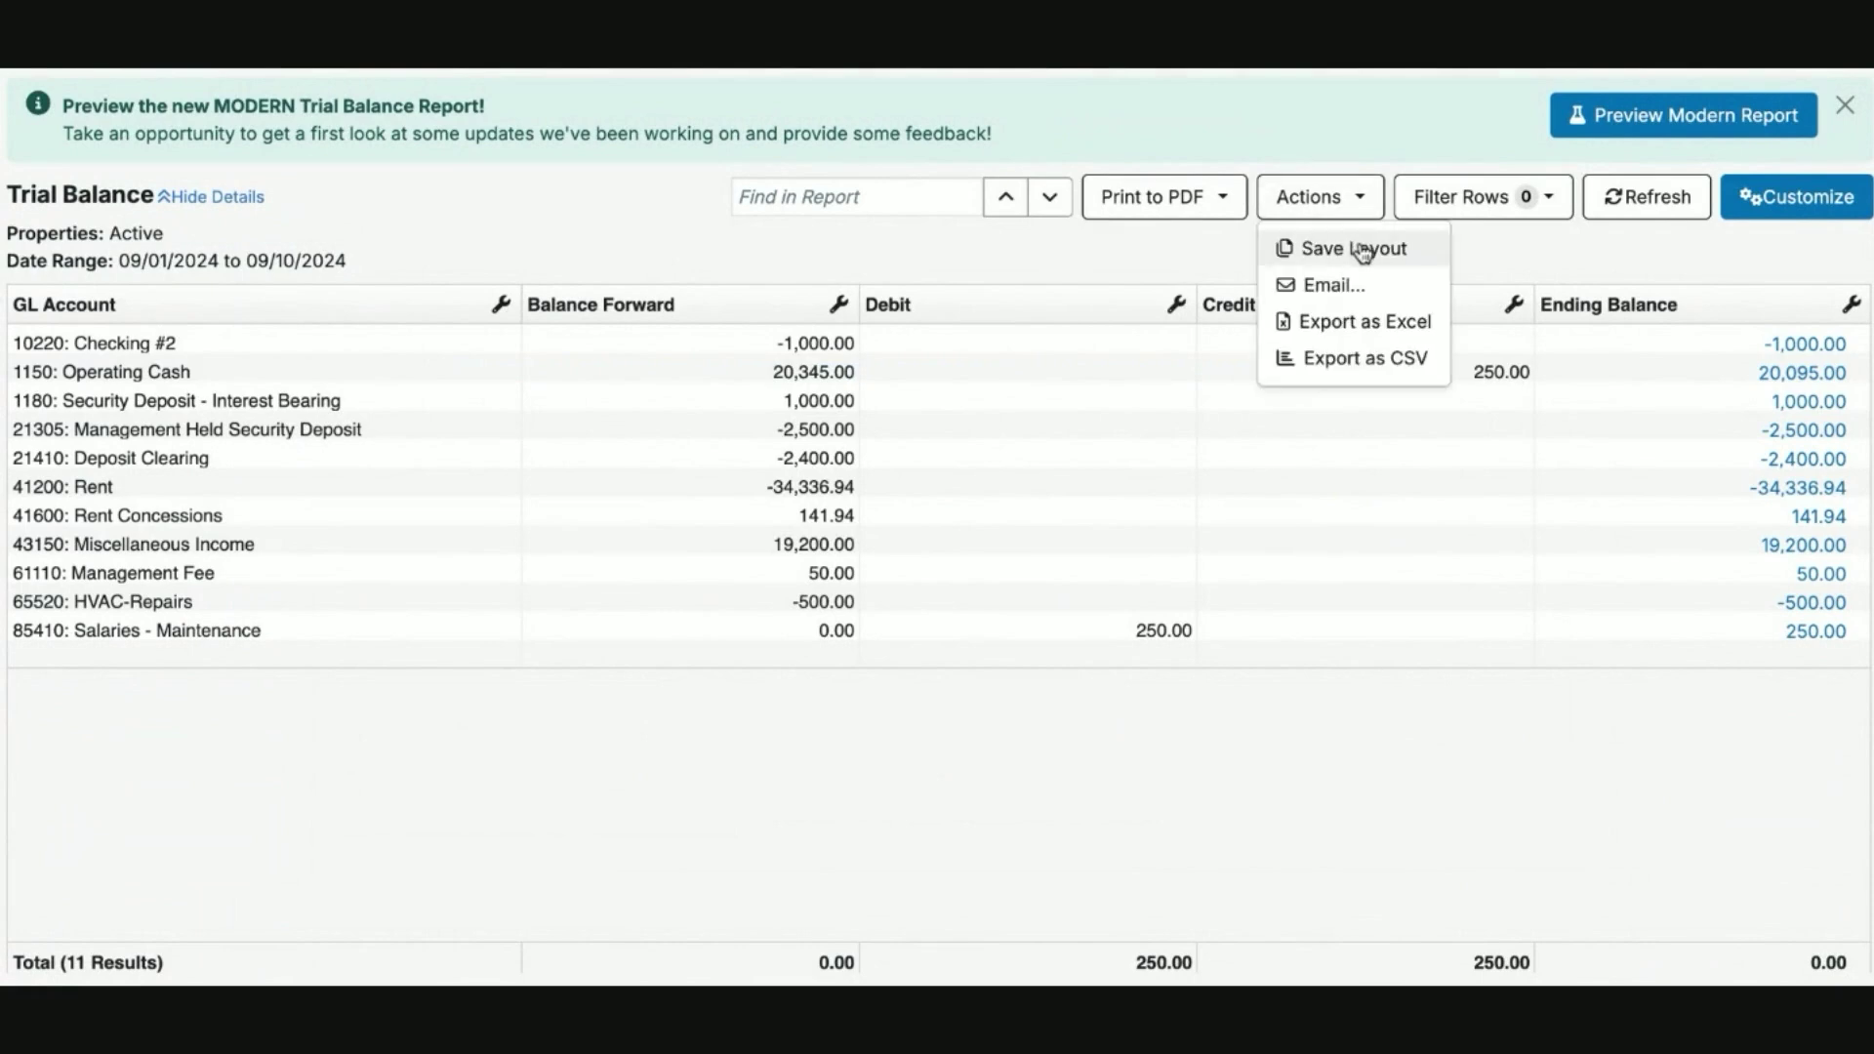
left_click(1363, 249)
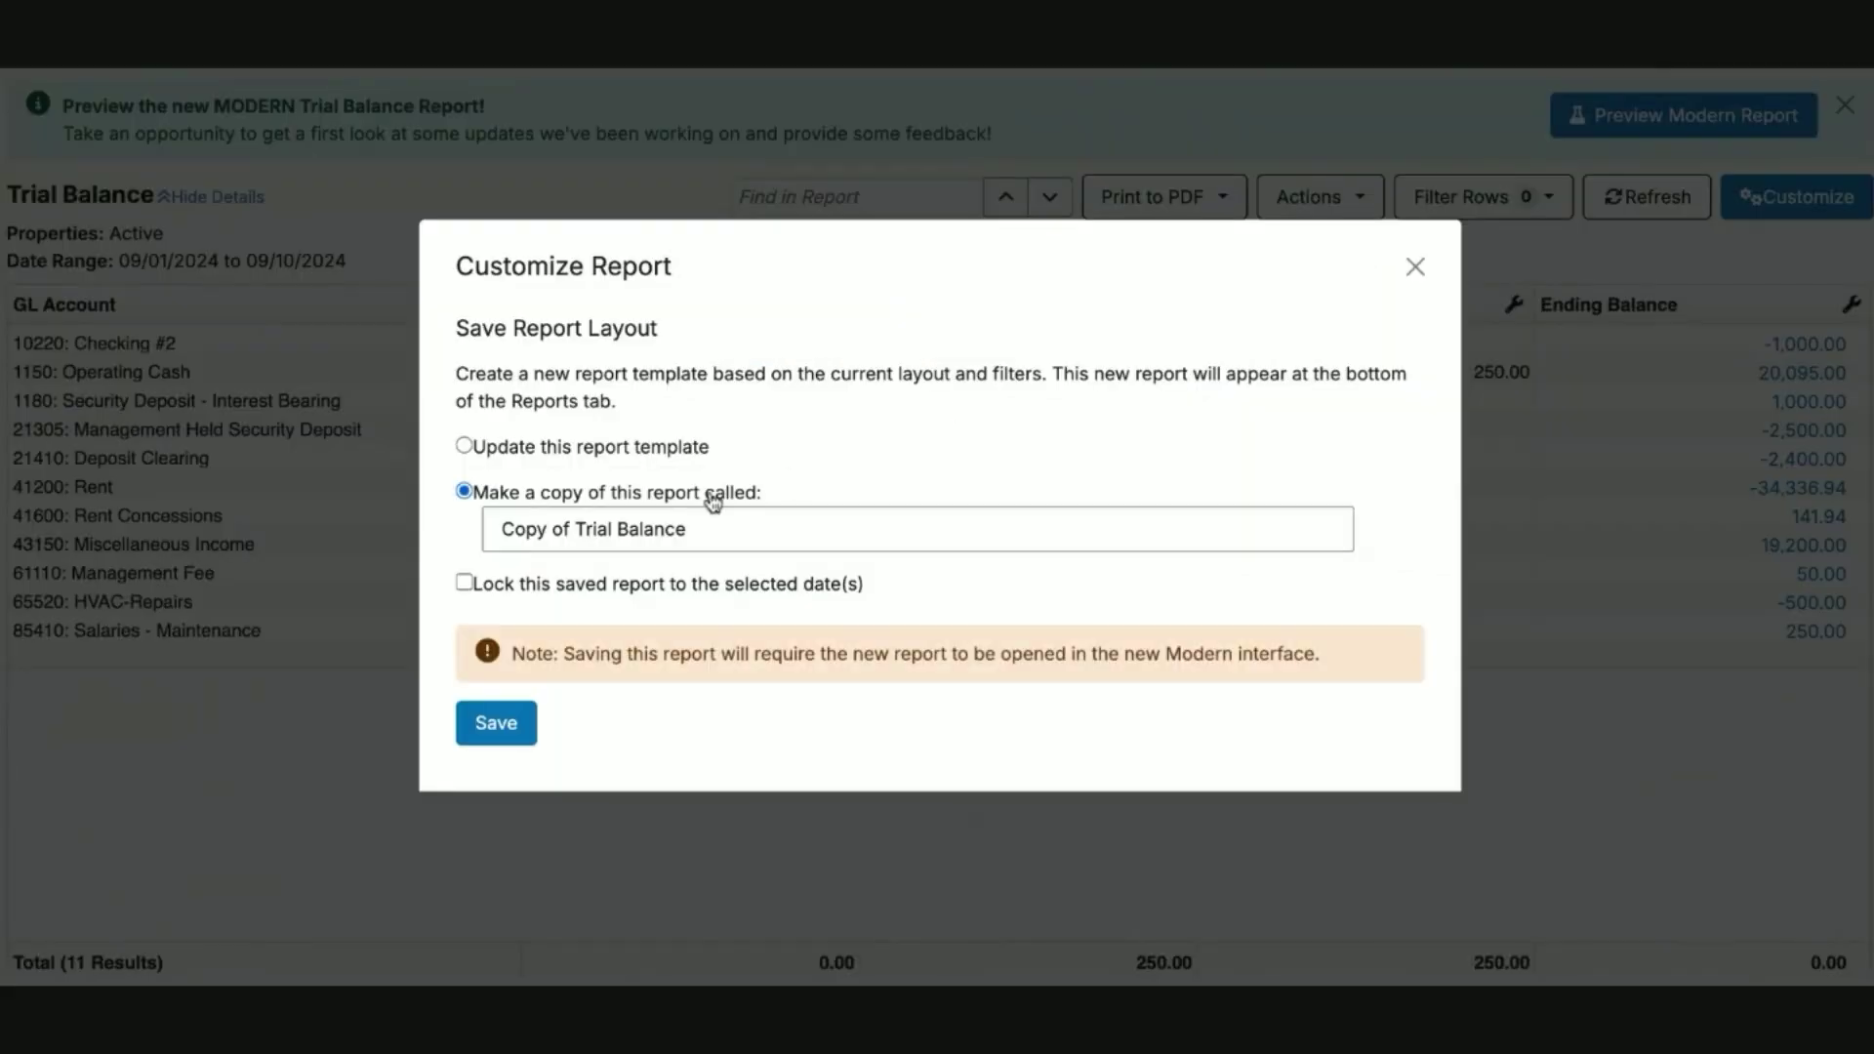
triple_click(687, 524)
type("G")
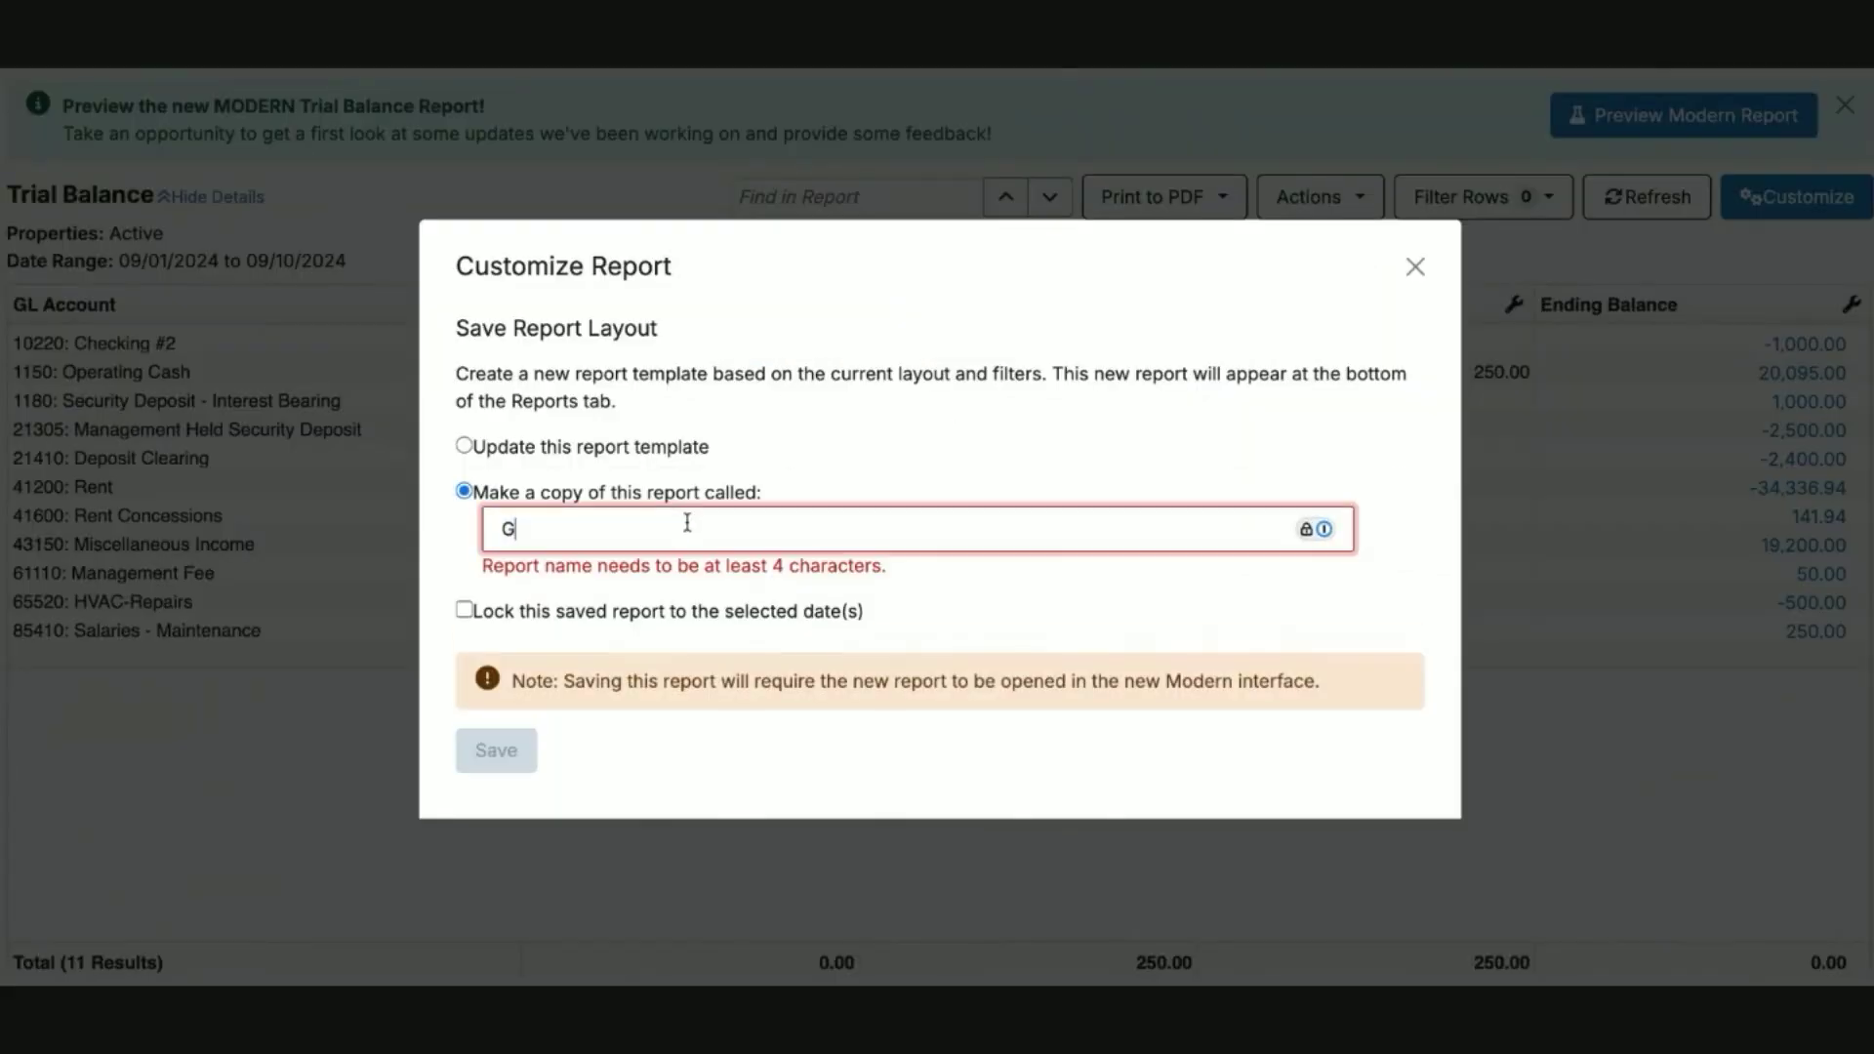
type("olden Trial Balance")
key("BackSpace")
key("BackSpace")
type("ce")
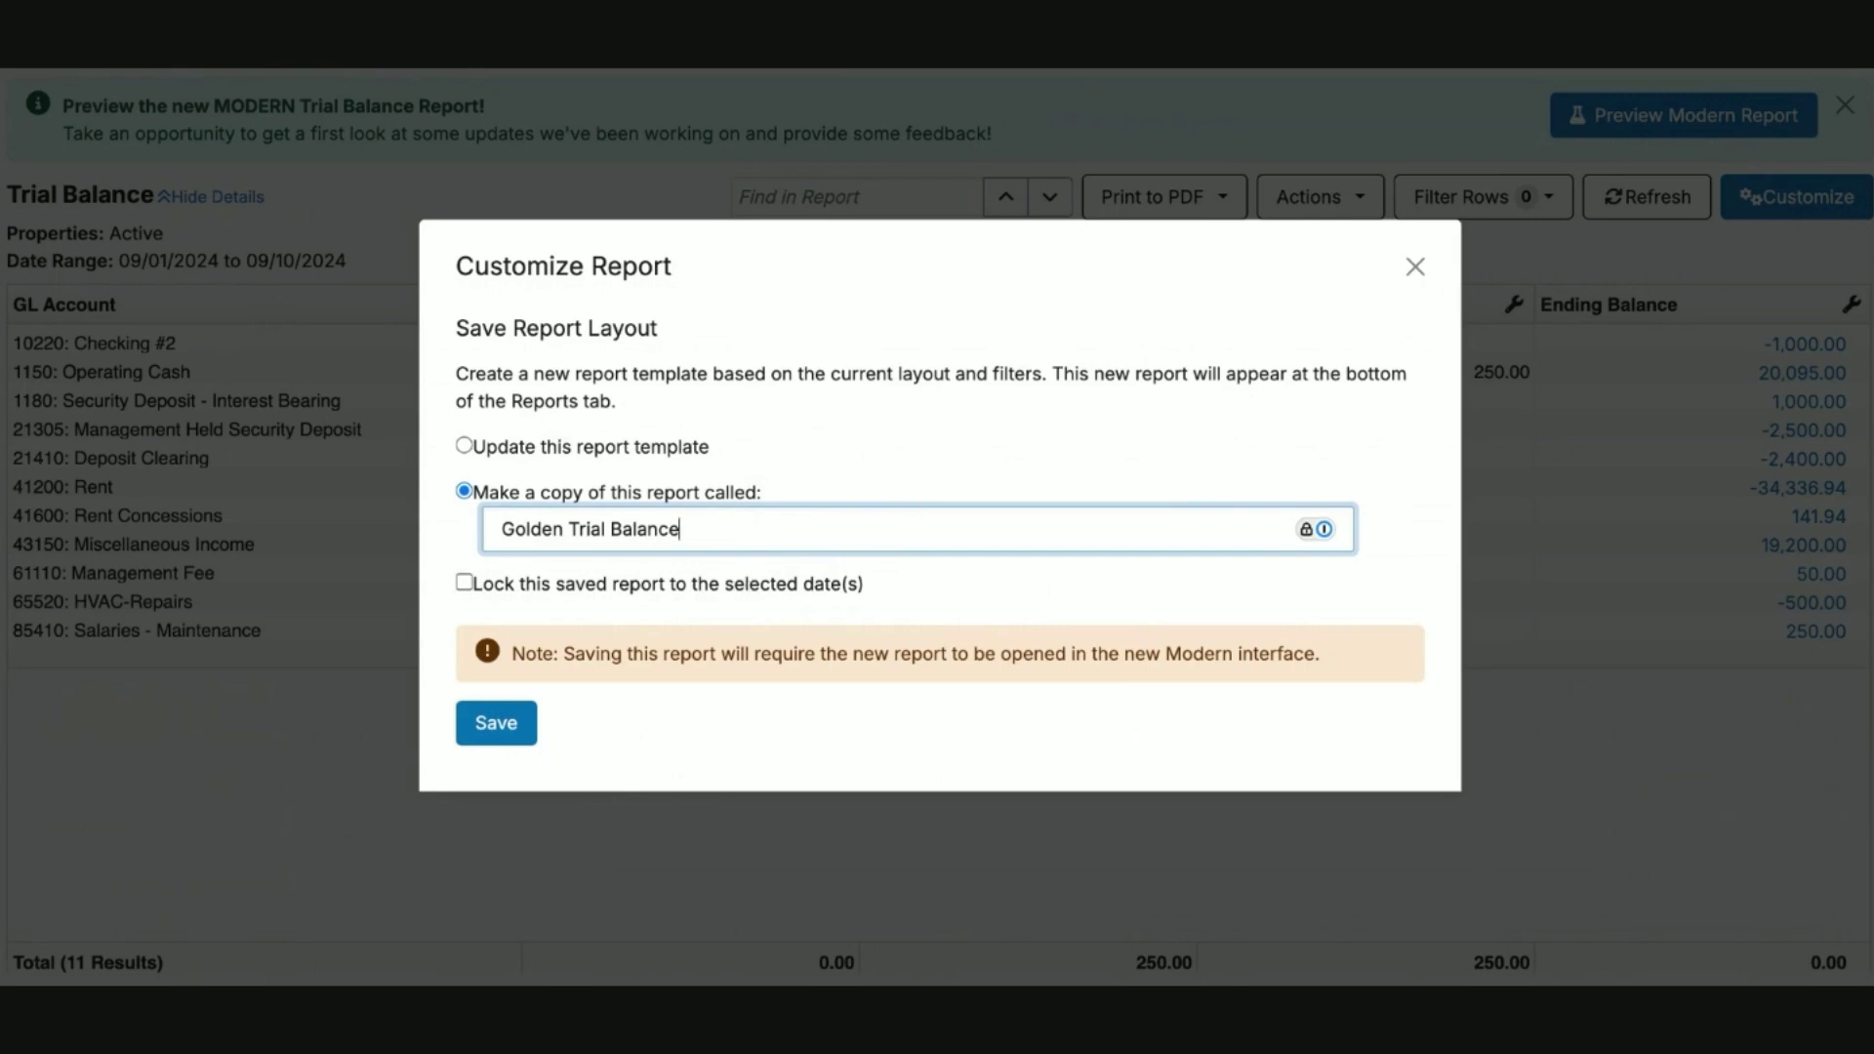
left_click(497, 723)
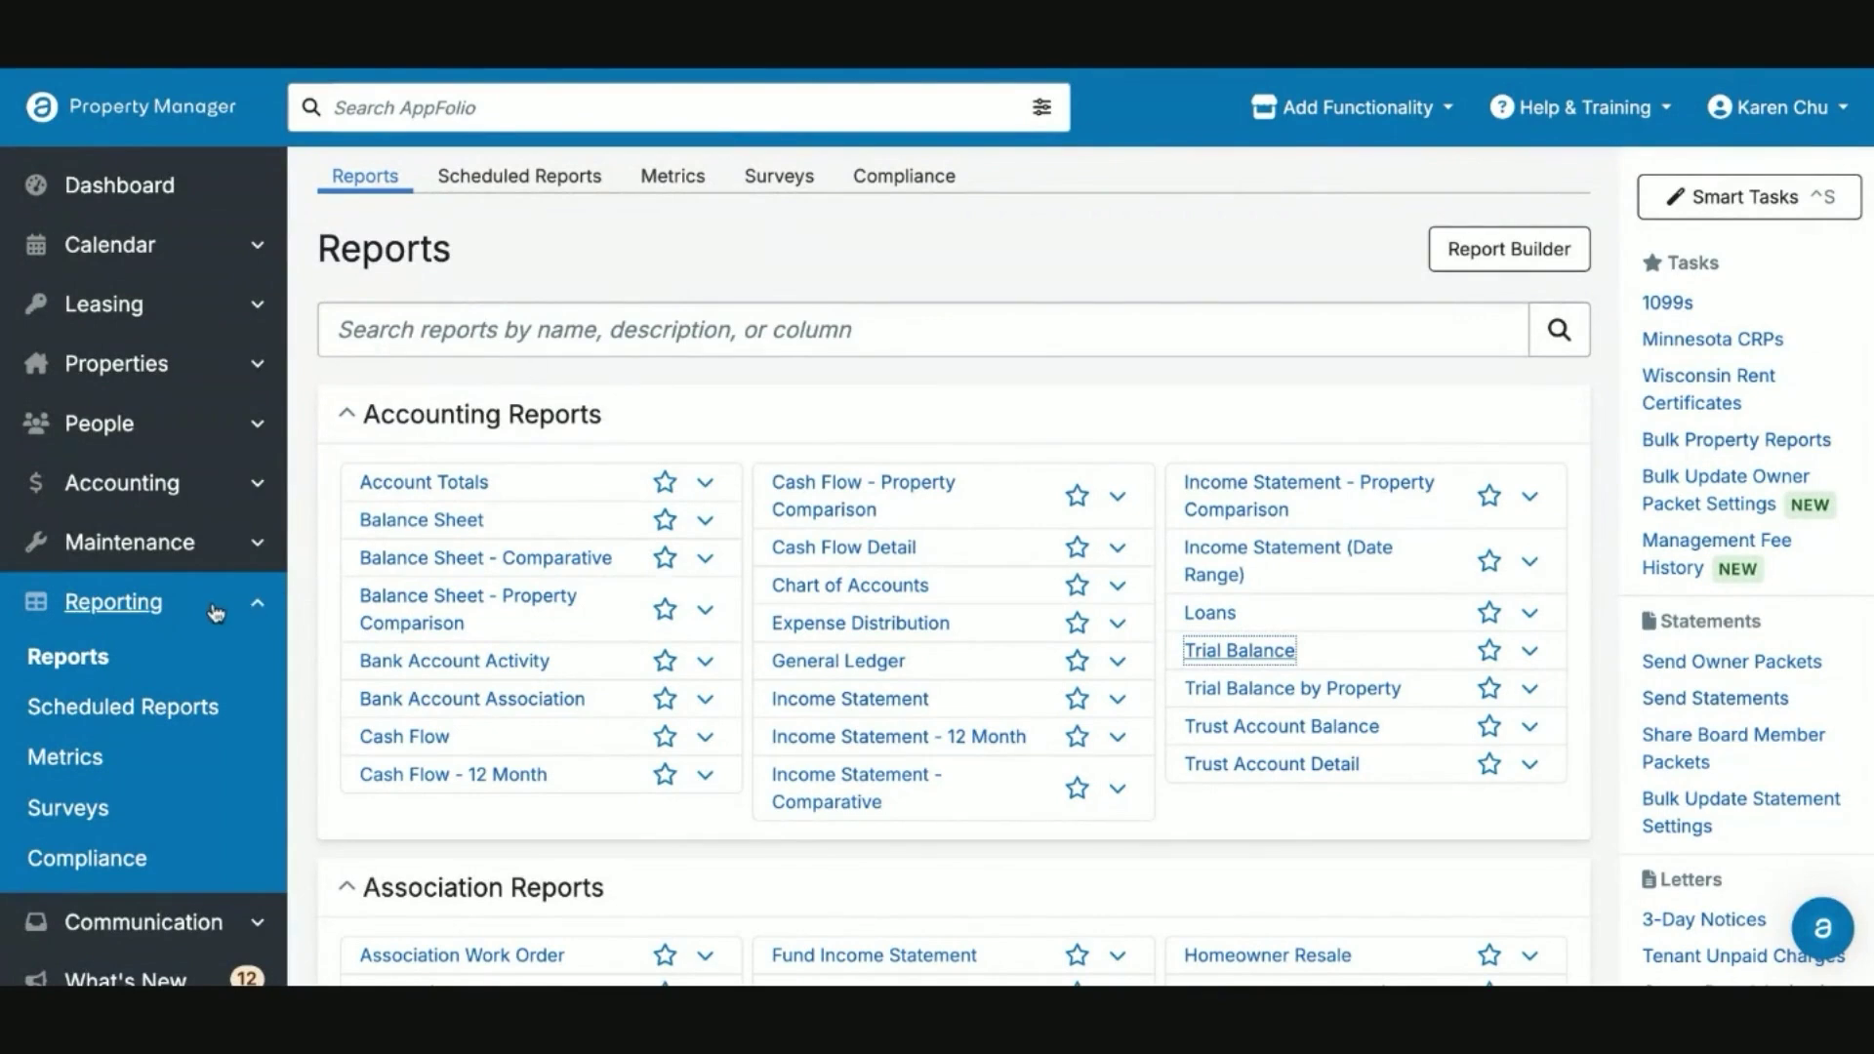
Create a schedule 'Golden Trial Balance Weekly' using the Golden Trial Balance report as PDF.
left_click(172, 718)
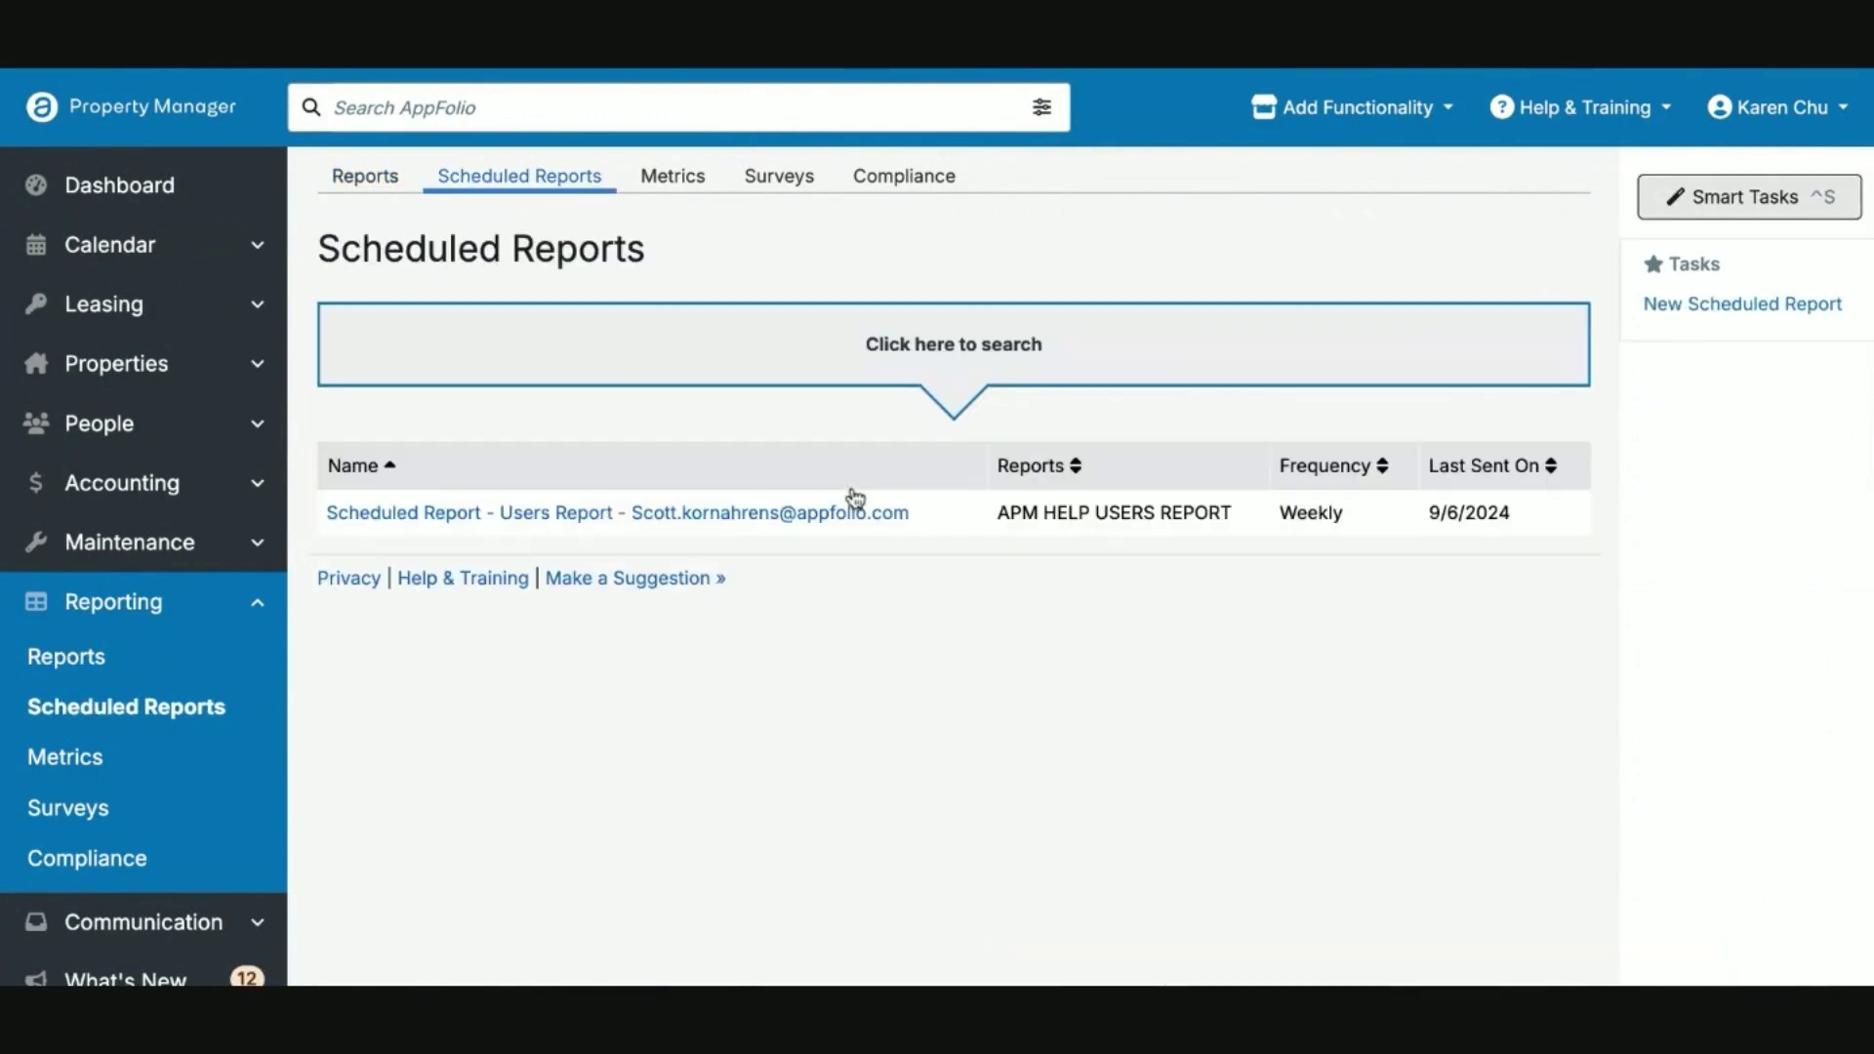
left_click(1702, 306)
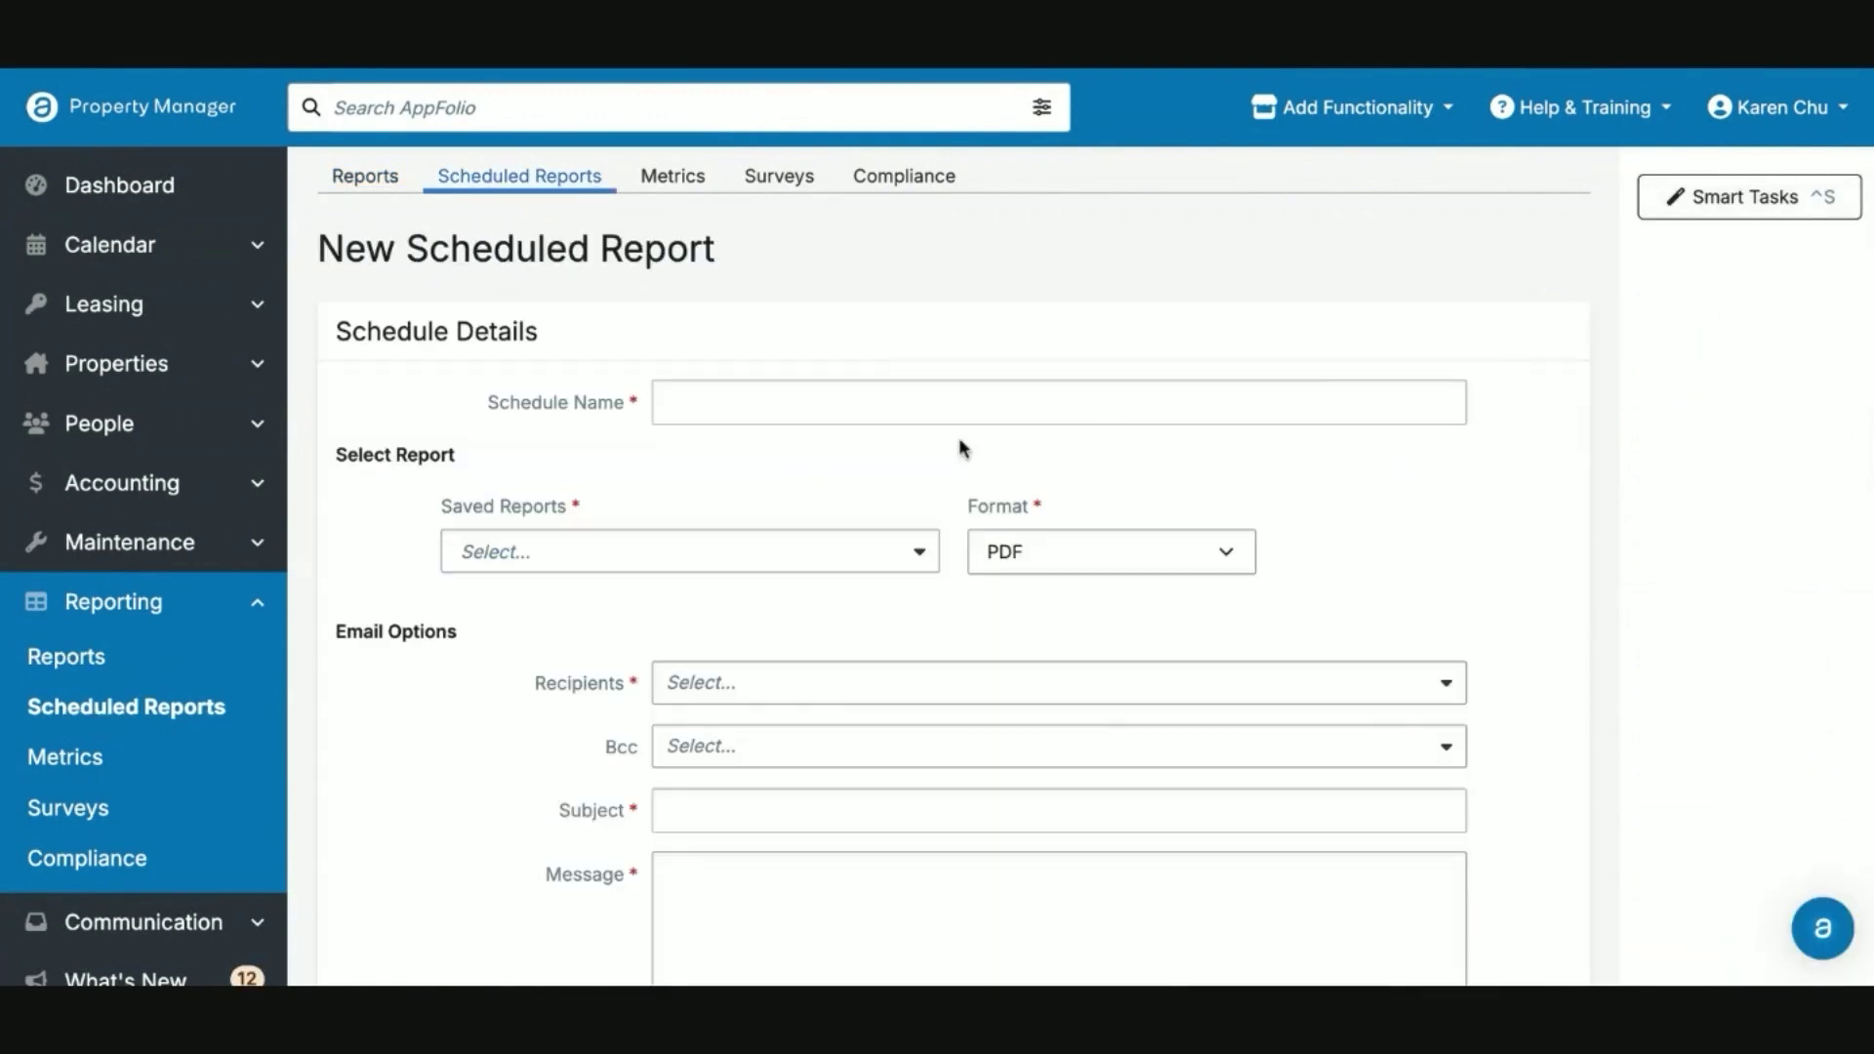
left_click(853, 408)
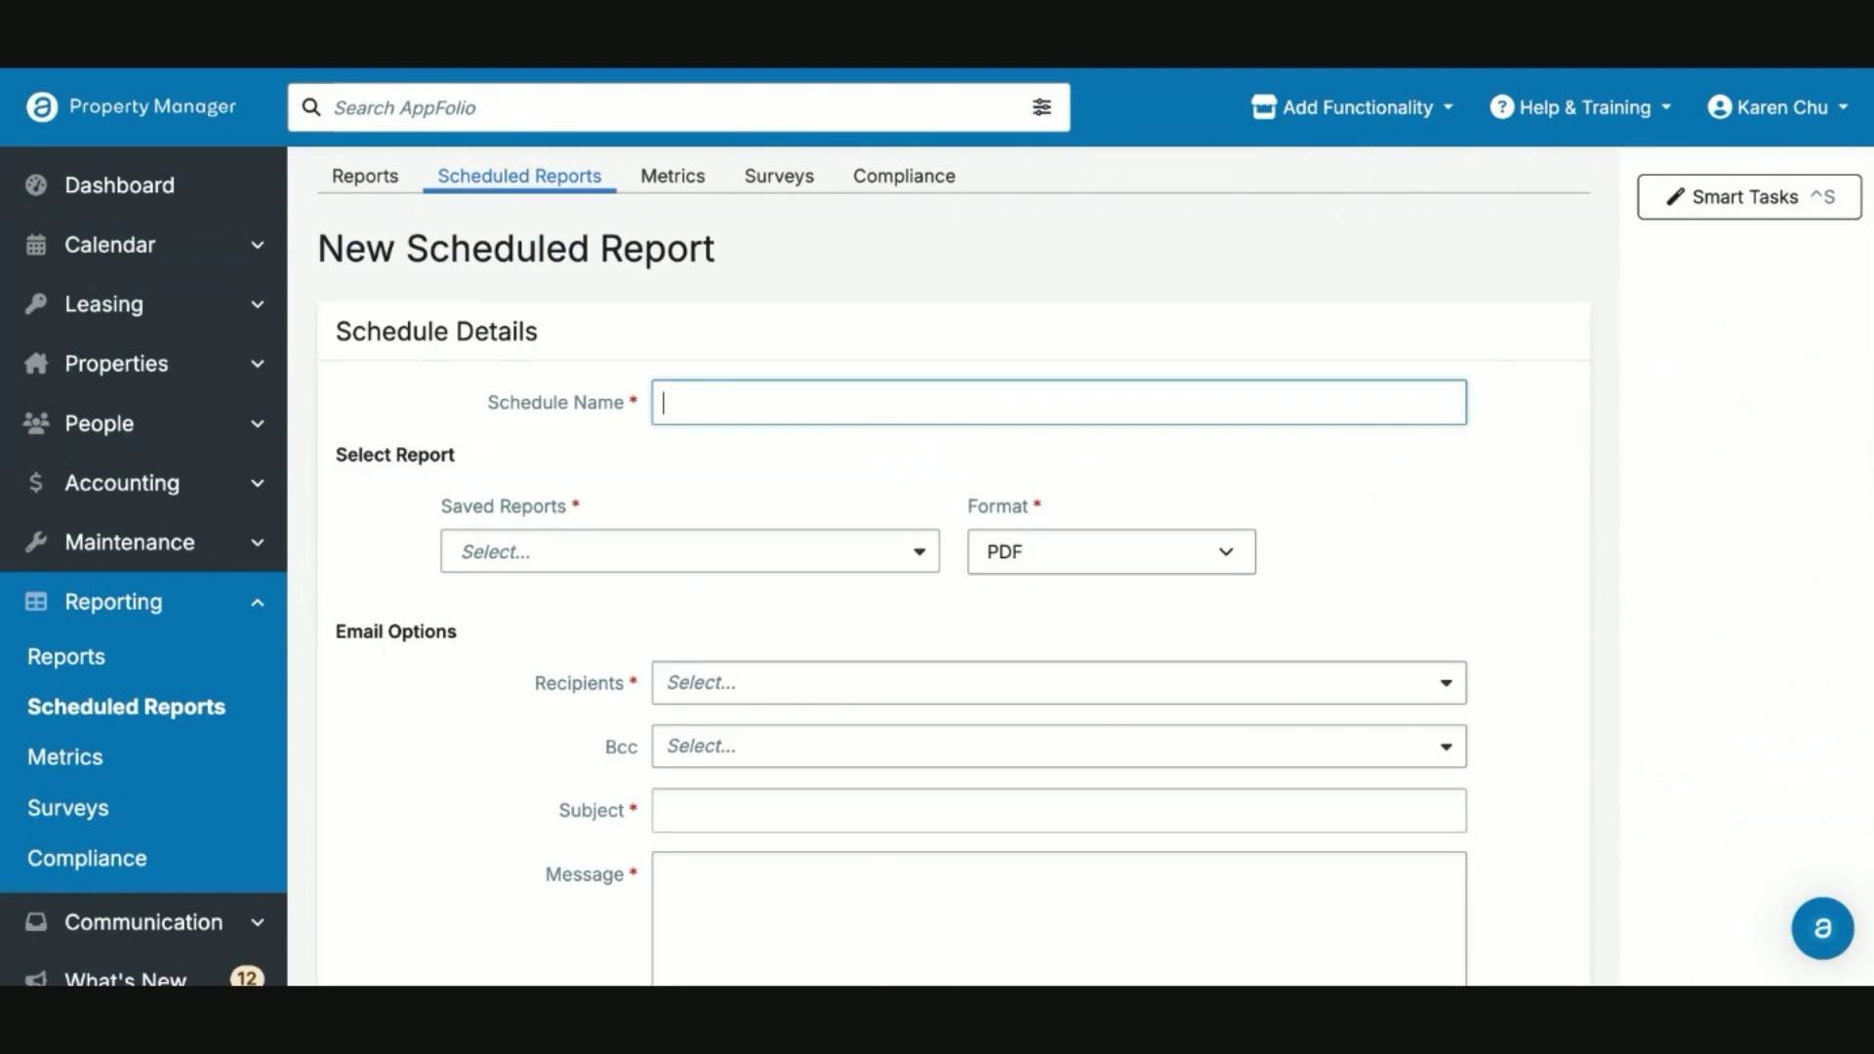
type("Golden Trial Balance Weekly")
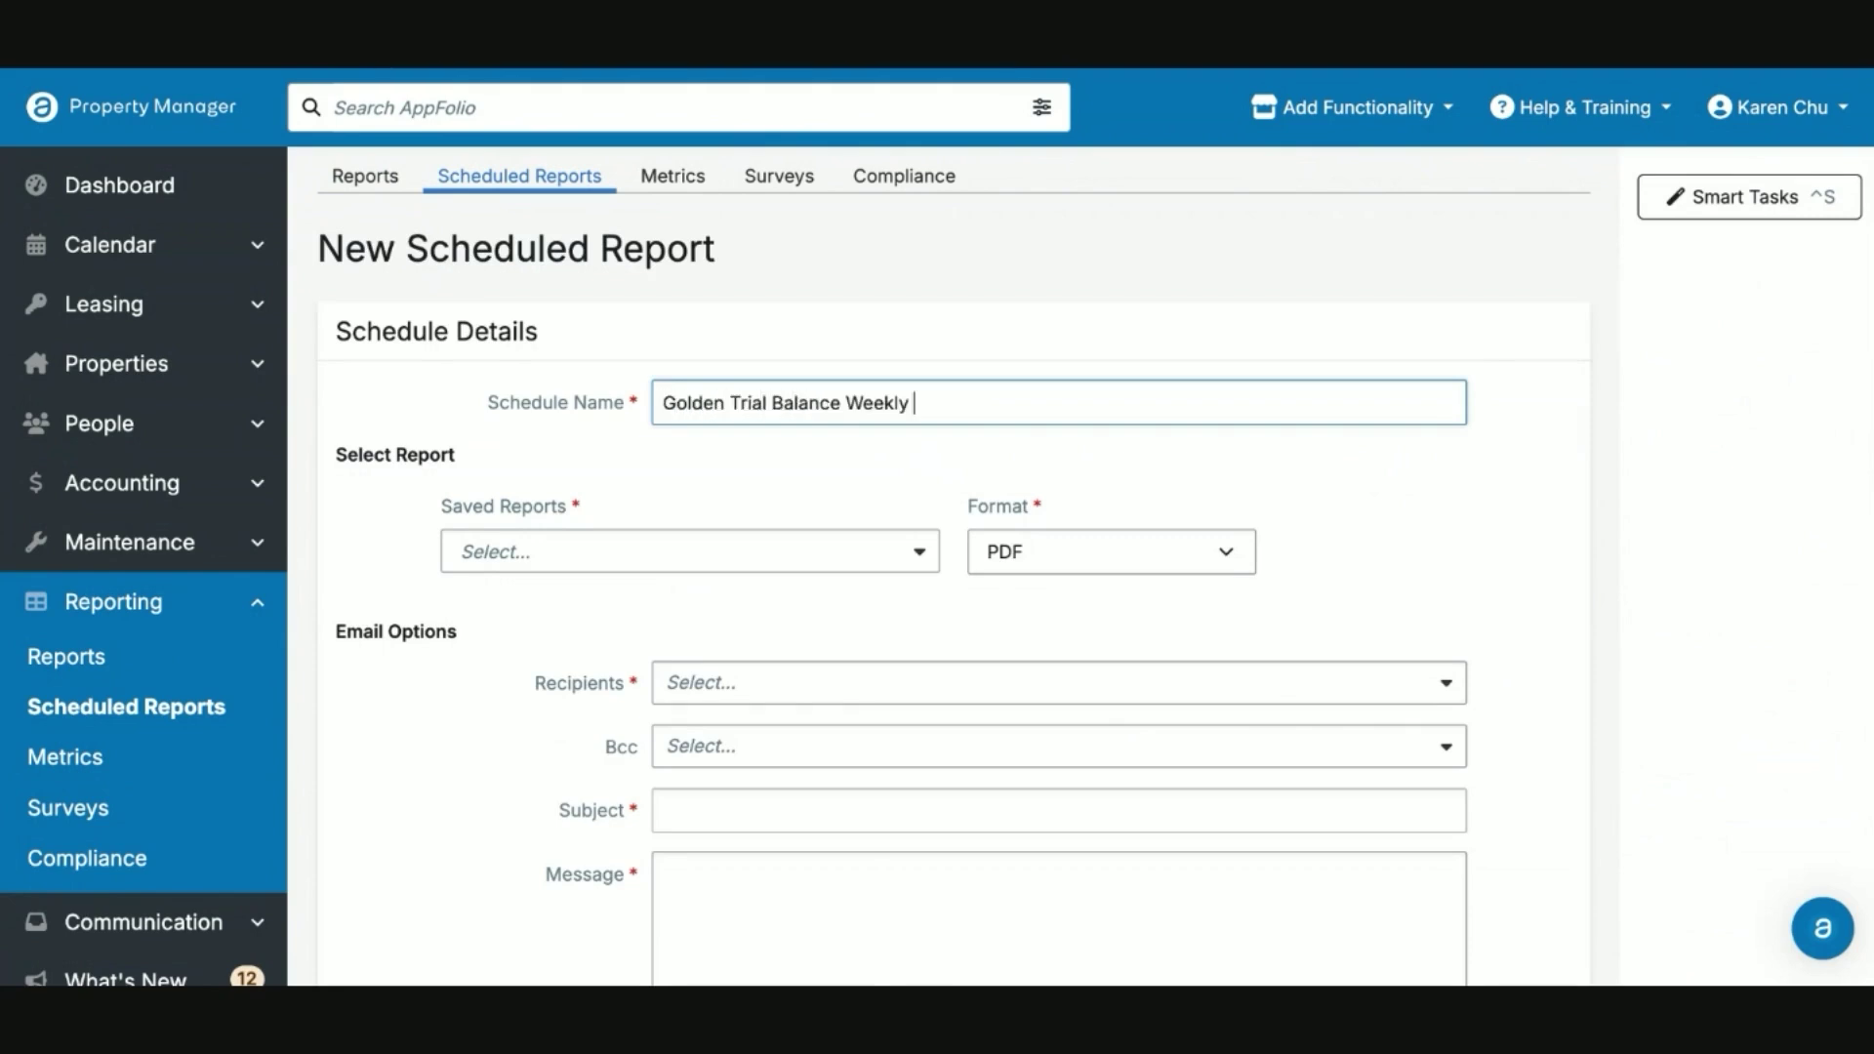
left_click(787, 549)
type("gold")
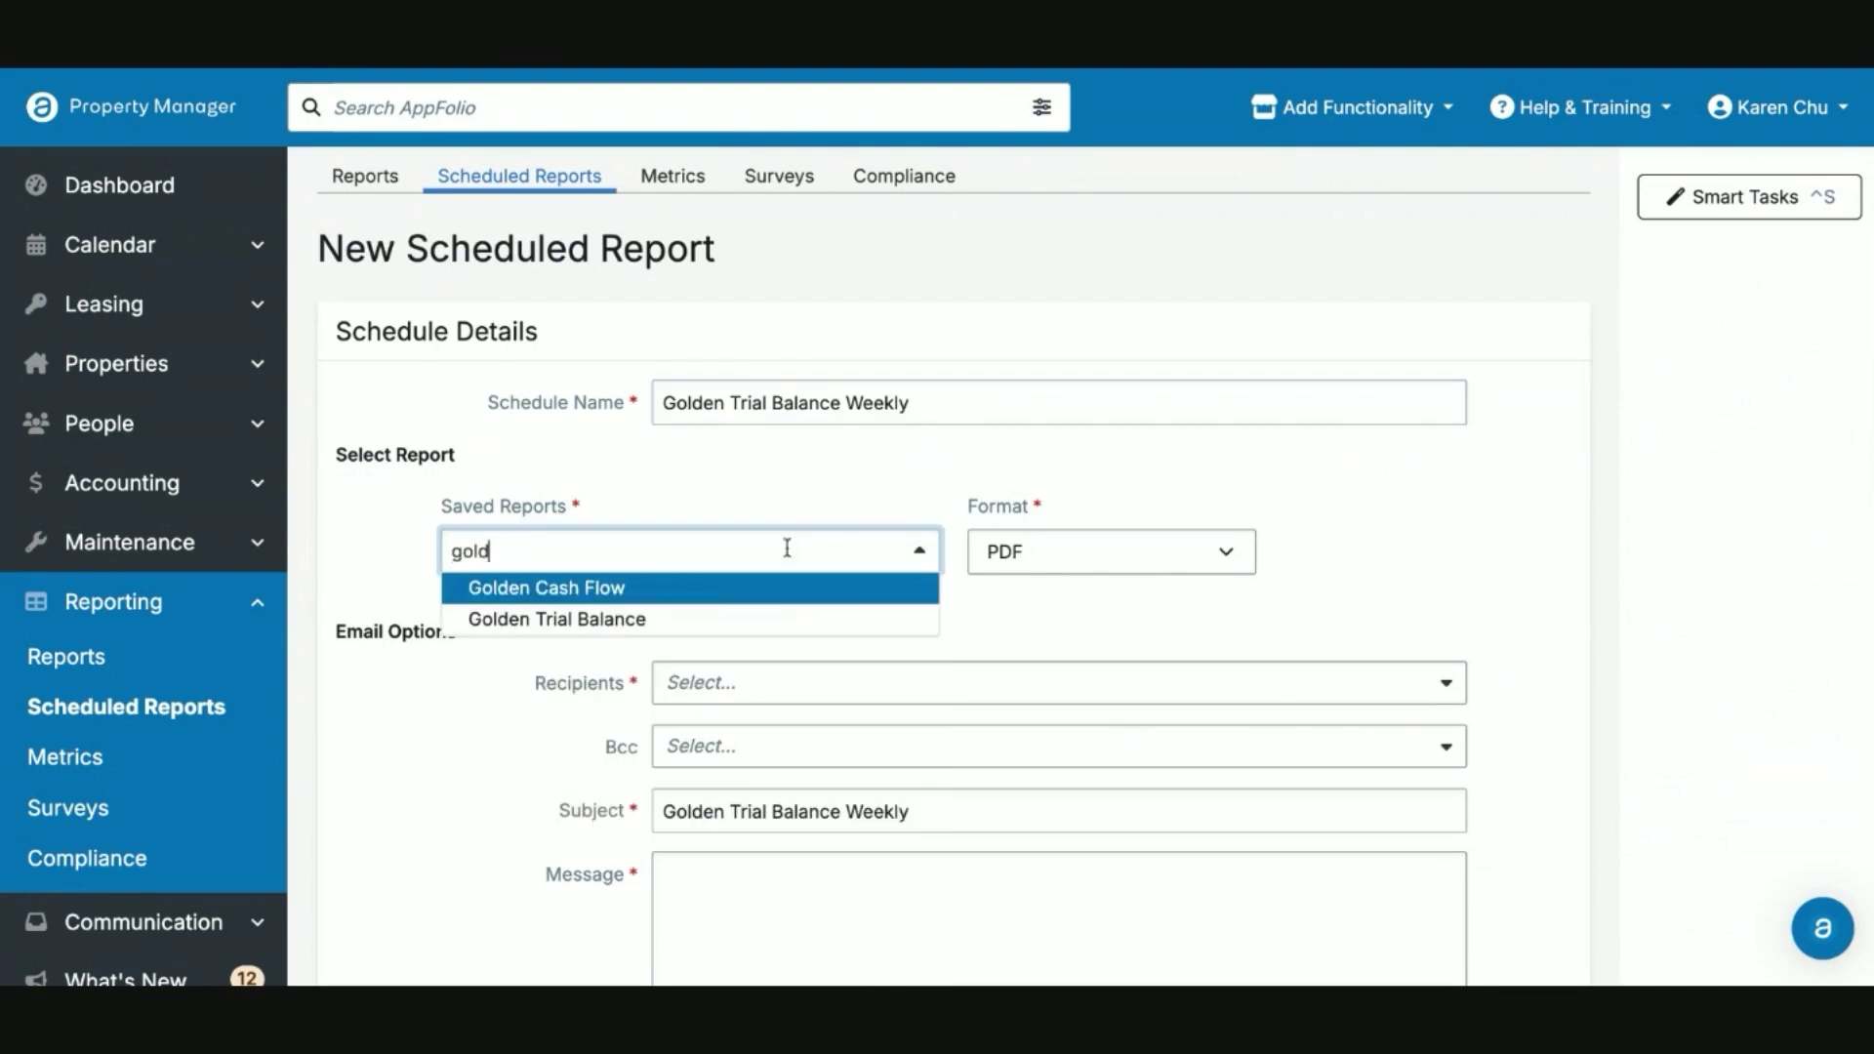
left_click(757, 624)
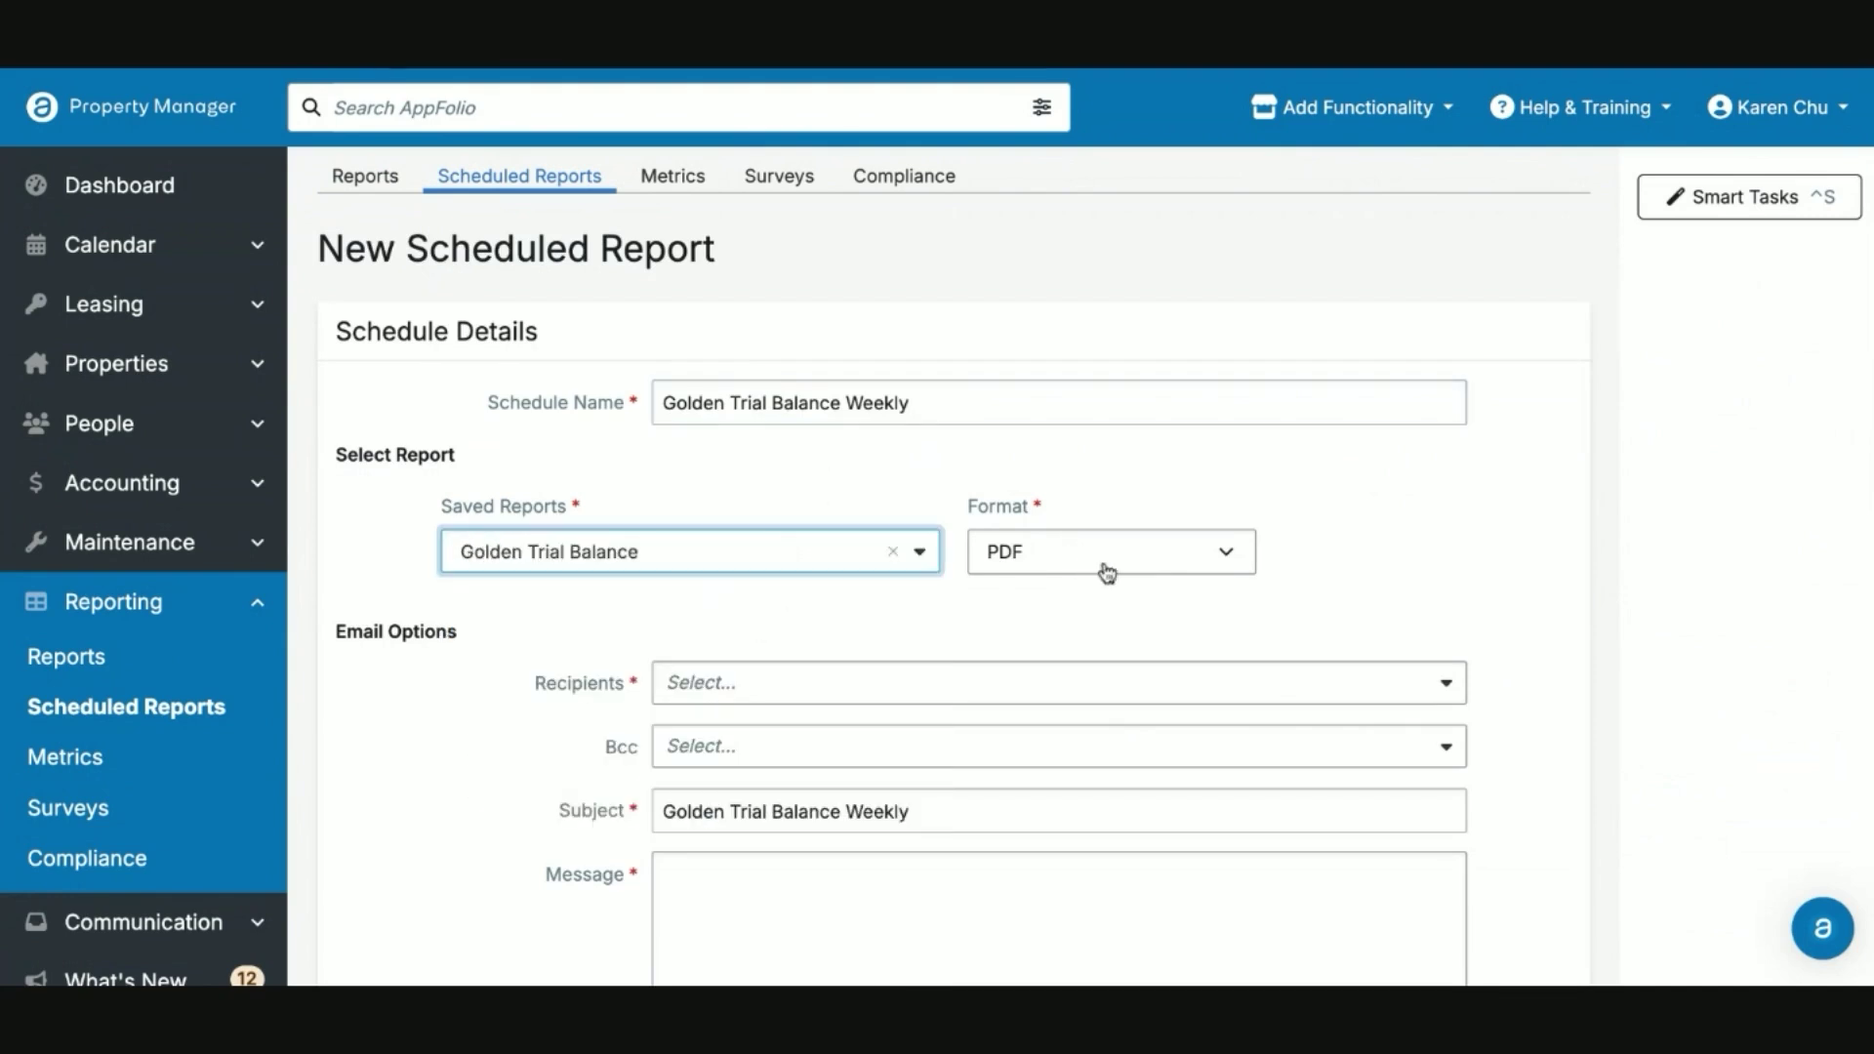
left_click(1186, 566)
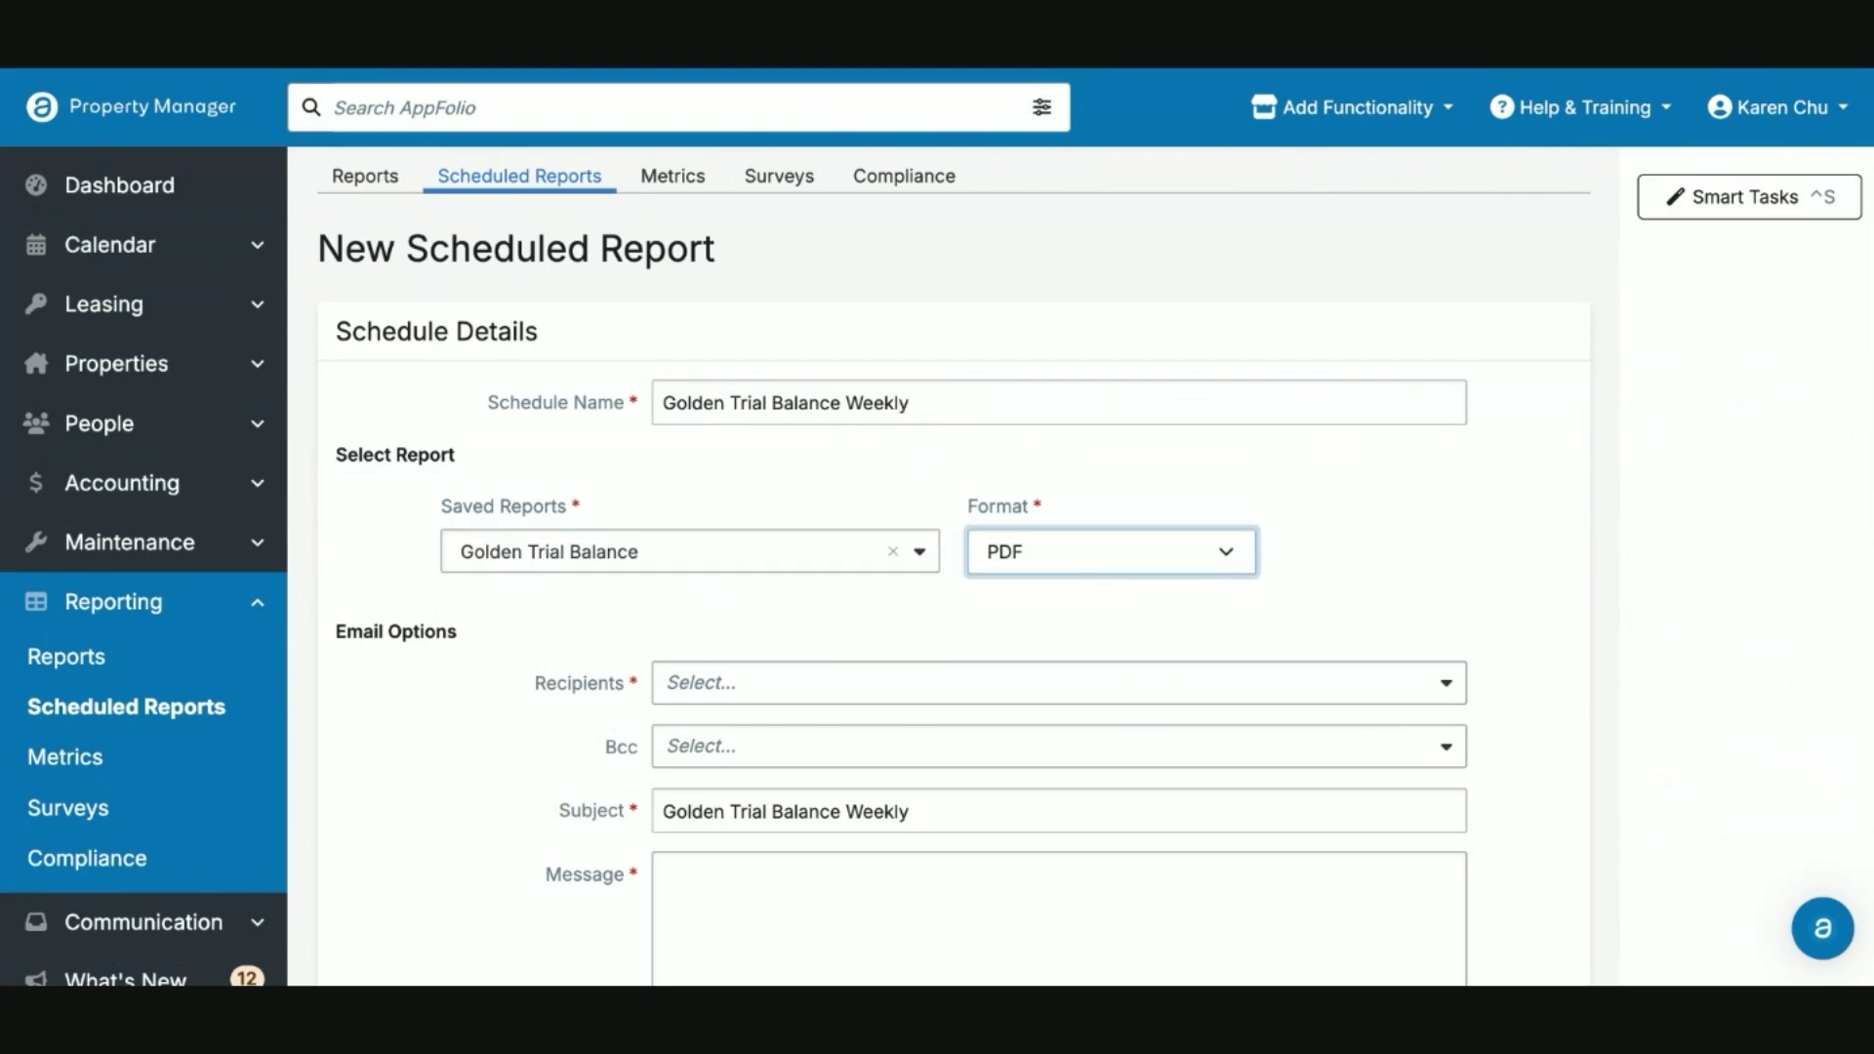
scroll(1259, 590, "down", 1)
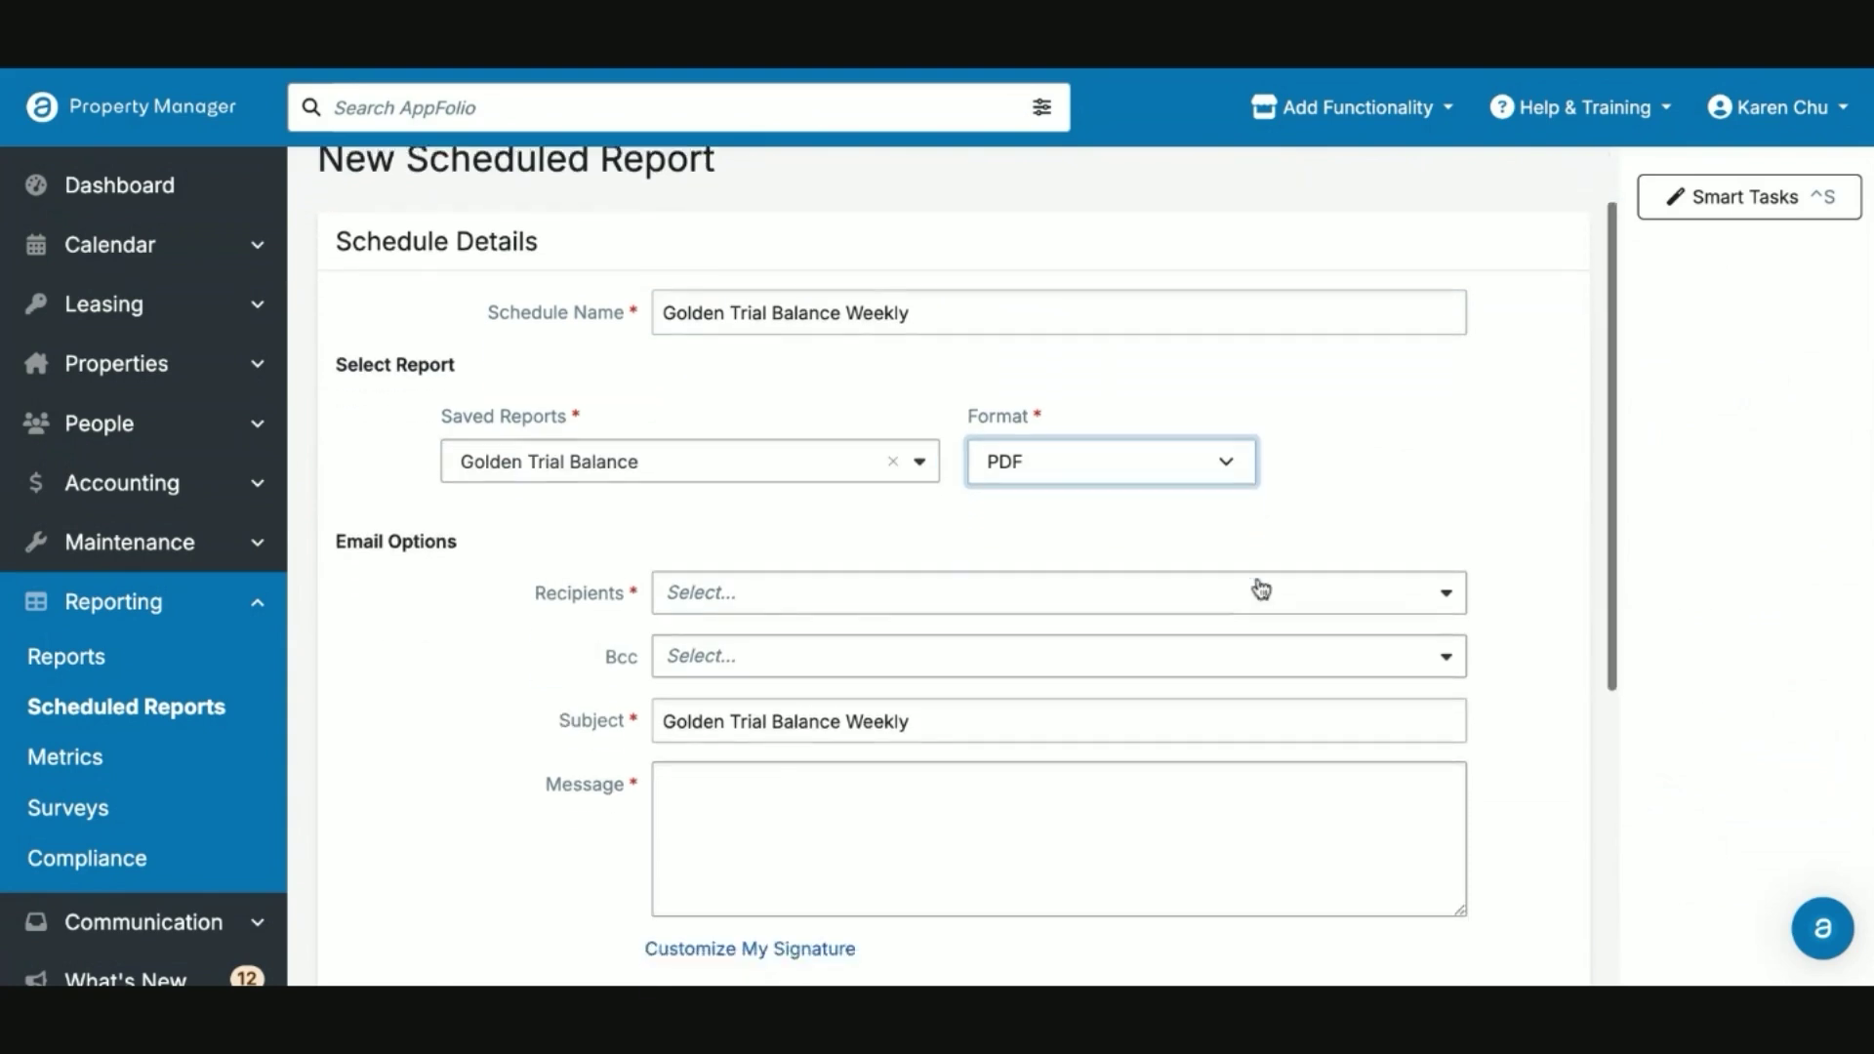
Add Smaug Real Estate as recipient and a matching contact as blind copy.
left_click(1051, 574)
type("smau")
left_click(858, 625)
left_click(828, 660)
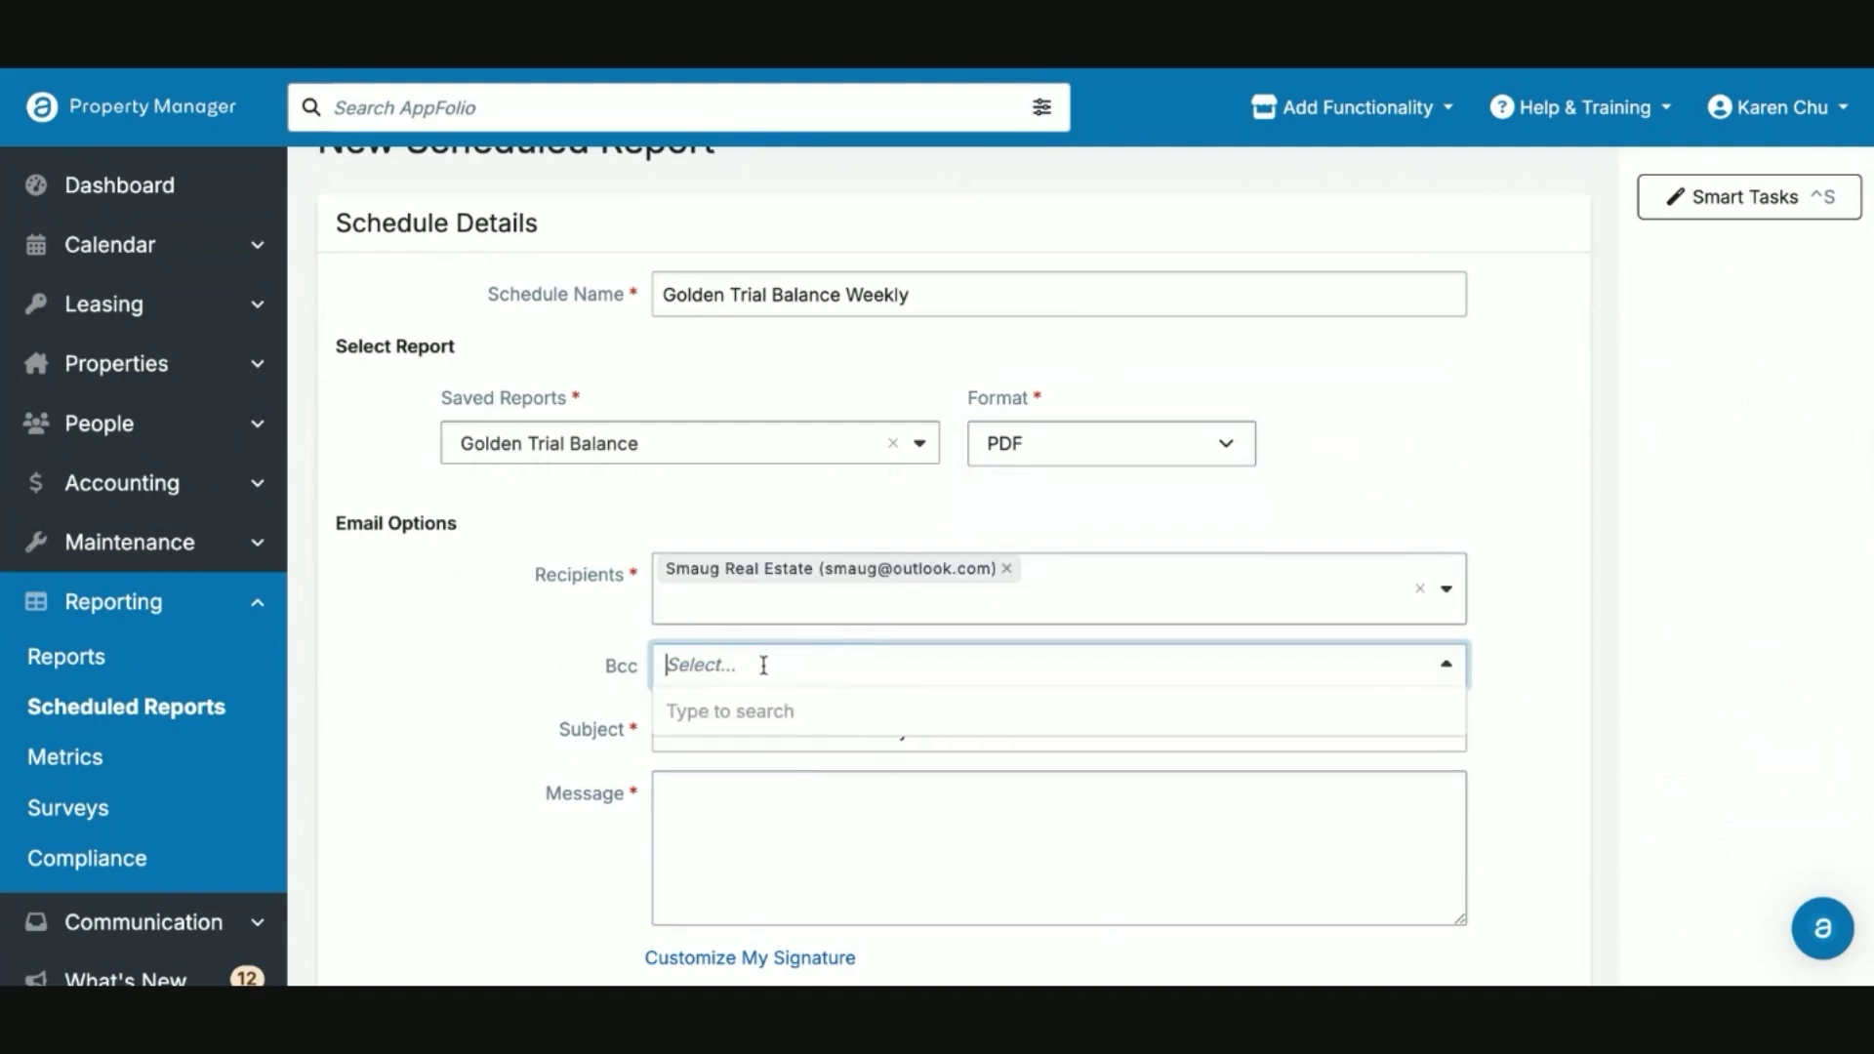
type("joah")
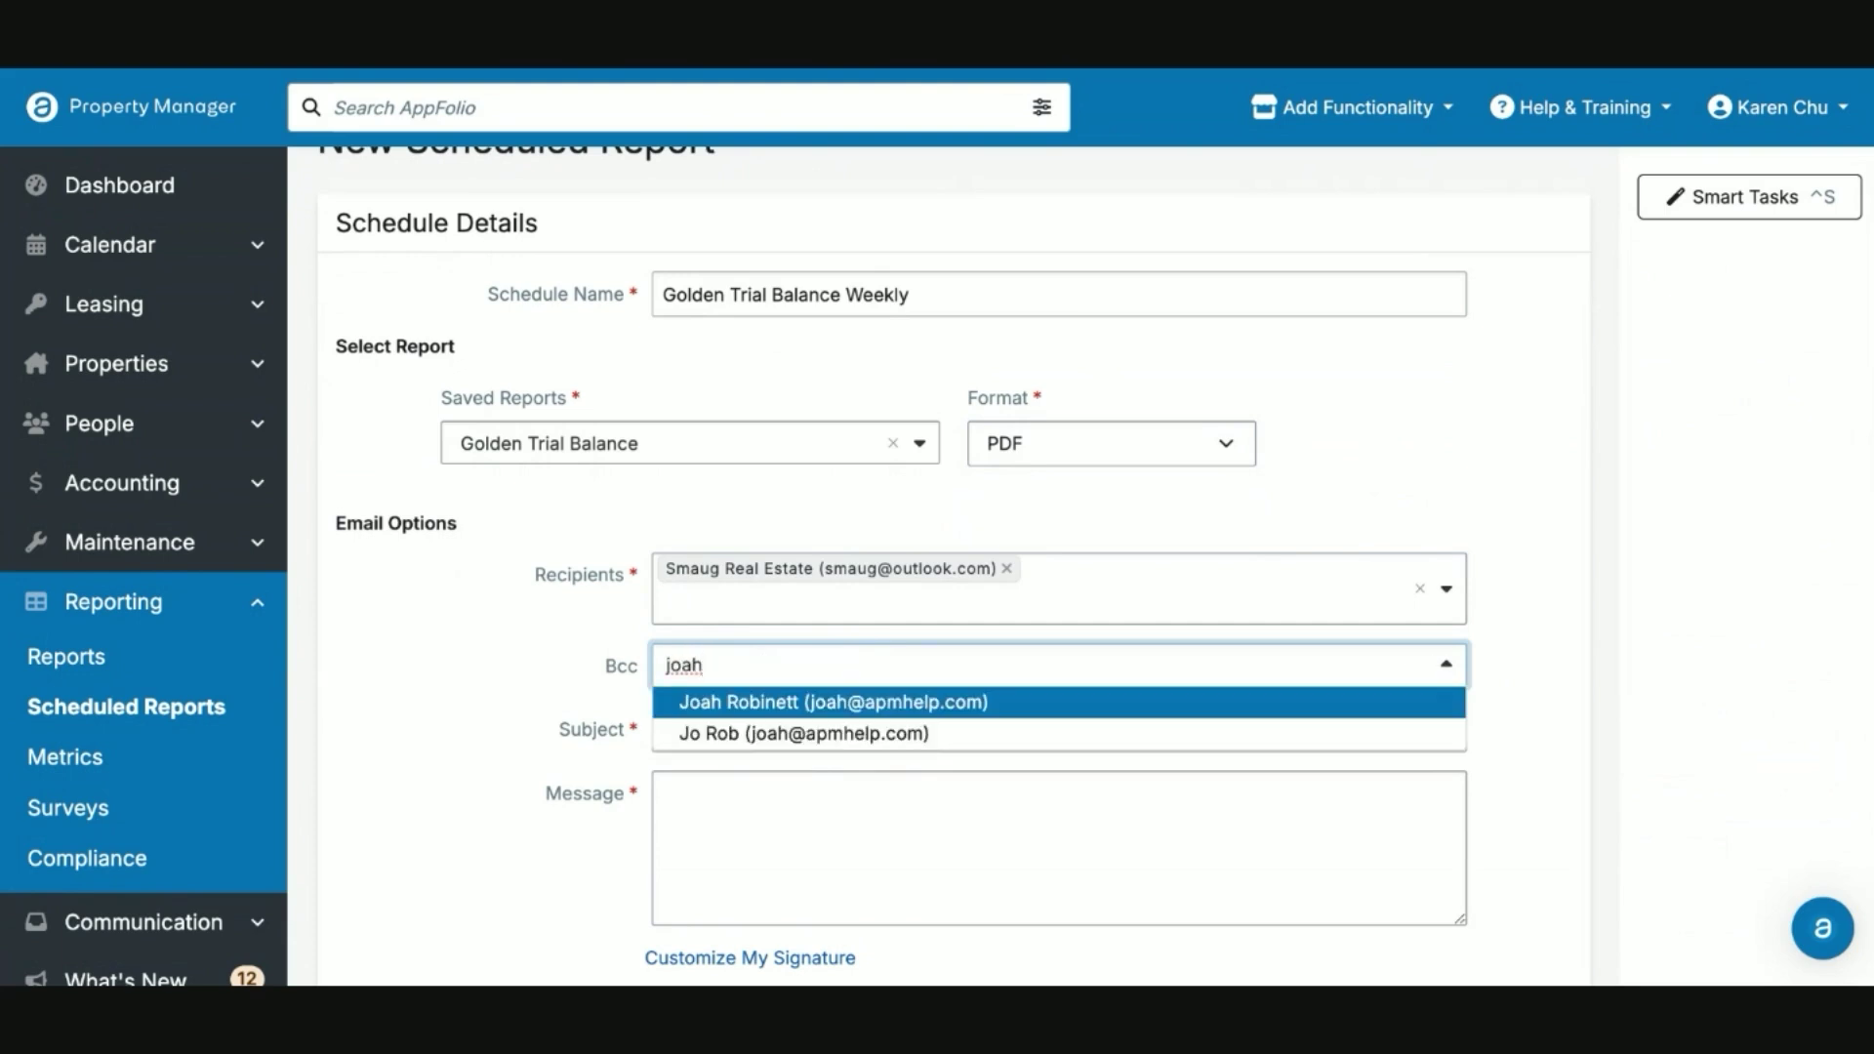
key("Return")
scroll(535, 715, "down", 2)
scroll(535, 723, "down", 1)
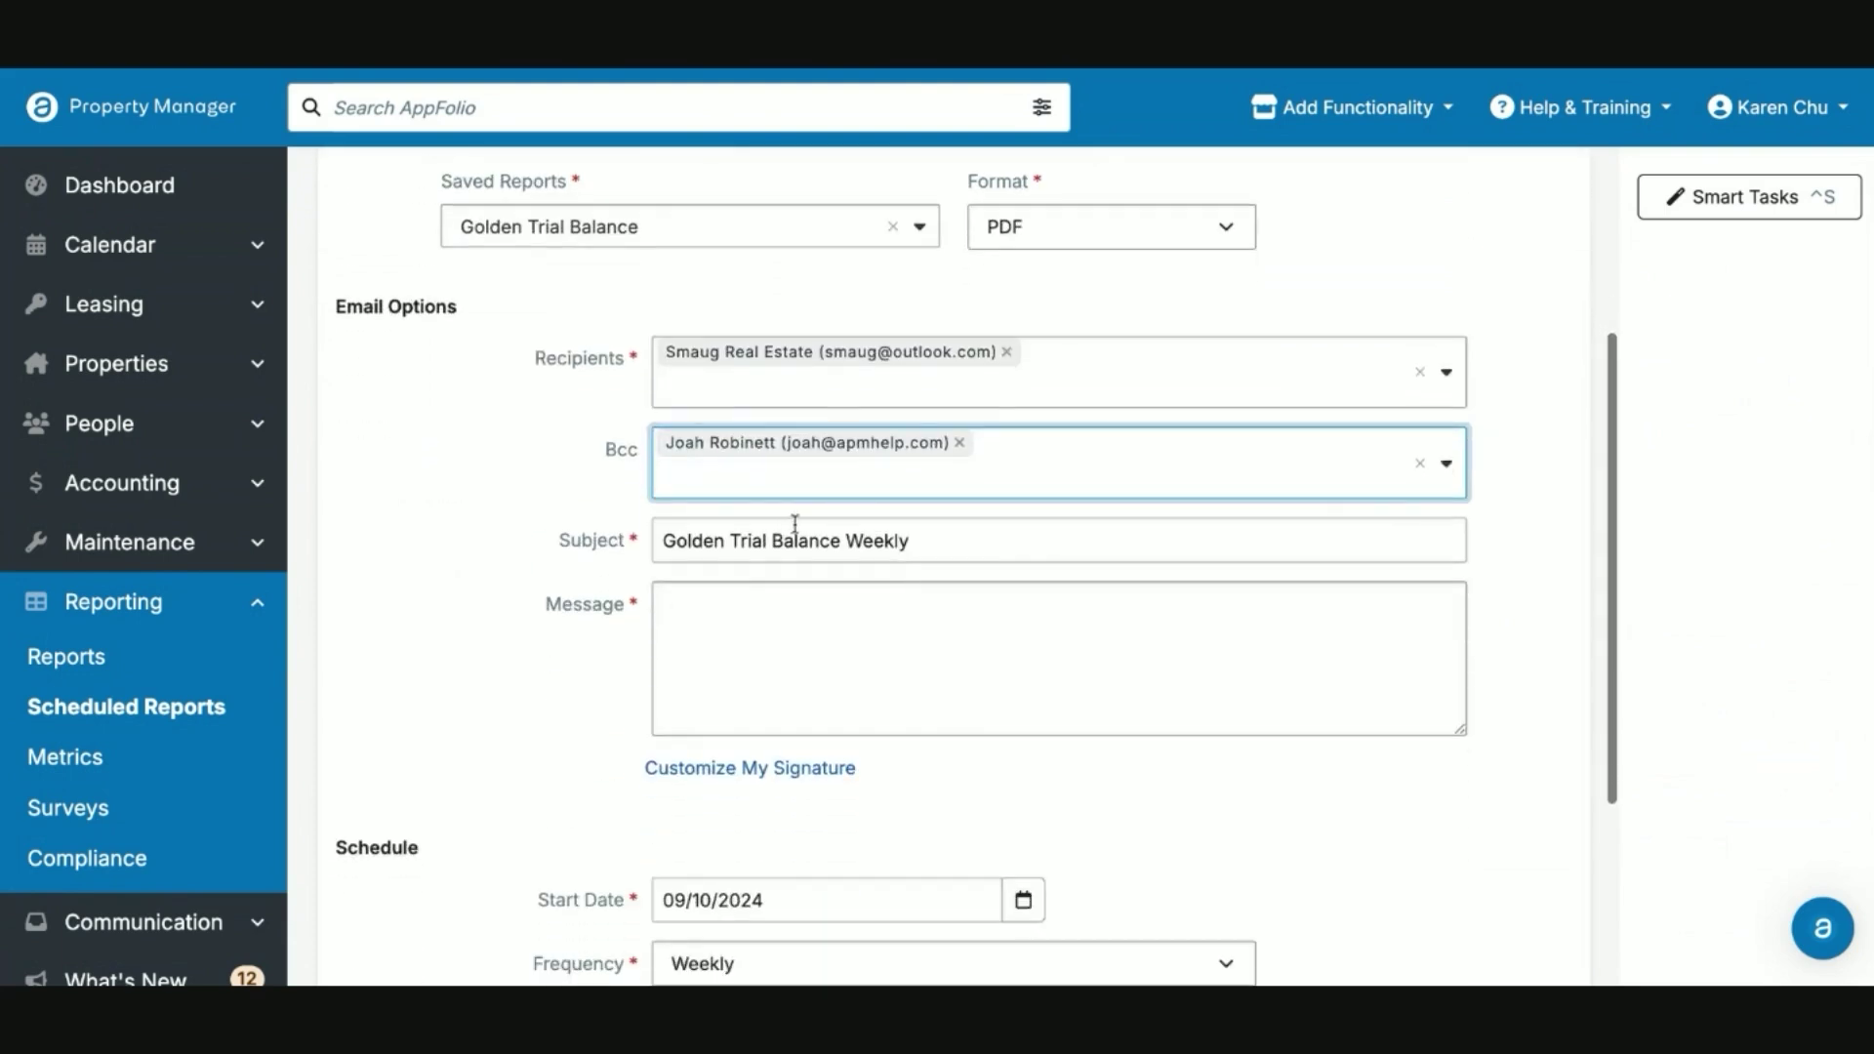
Set the weekly frequency, enter message 'Here is your weekly GL update.', and save the schedule.
left_click(839, 625)
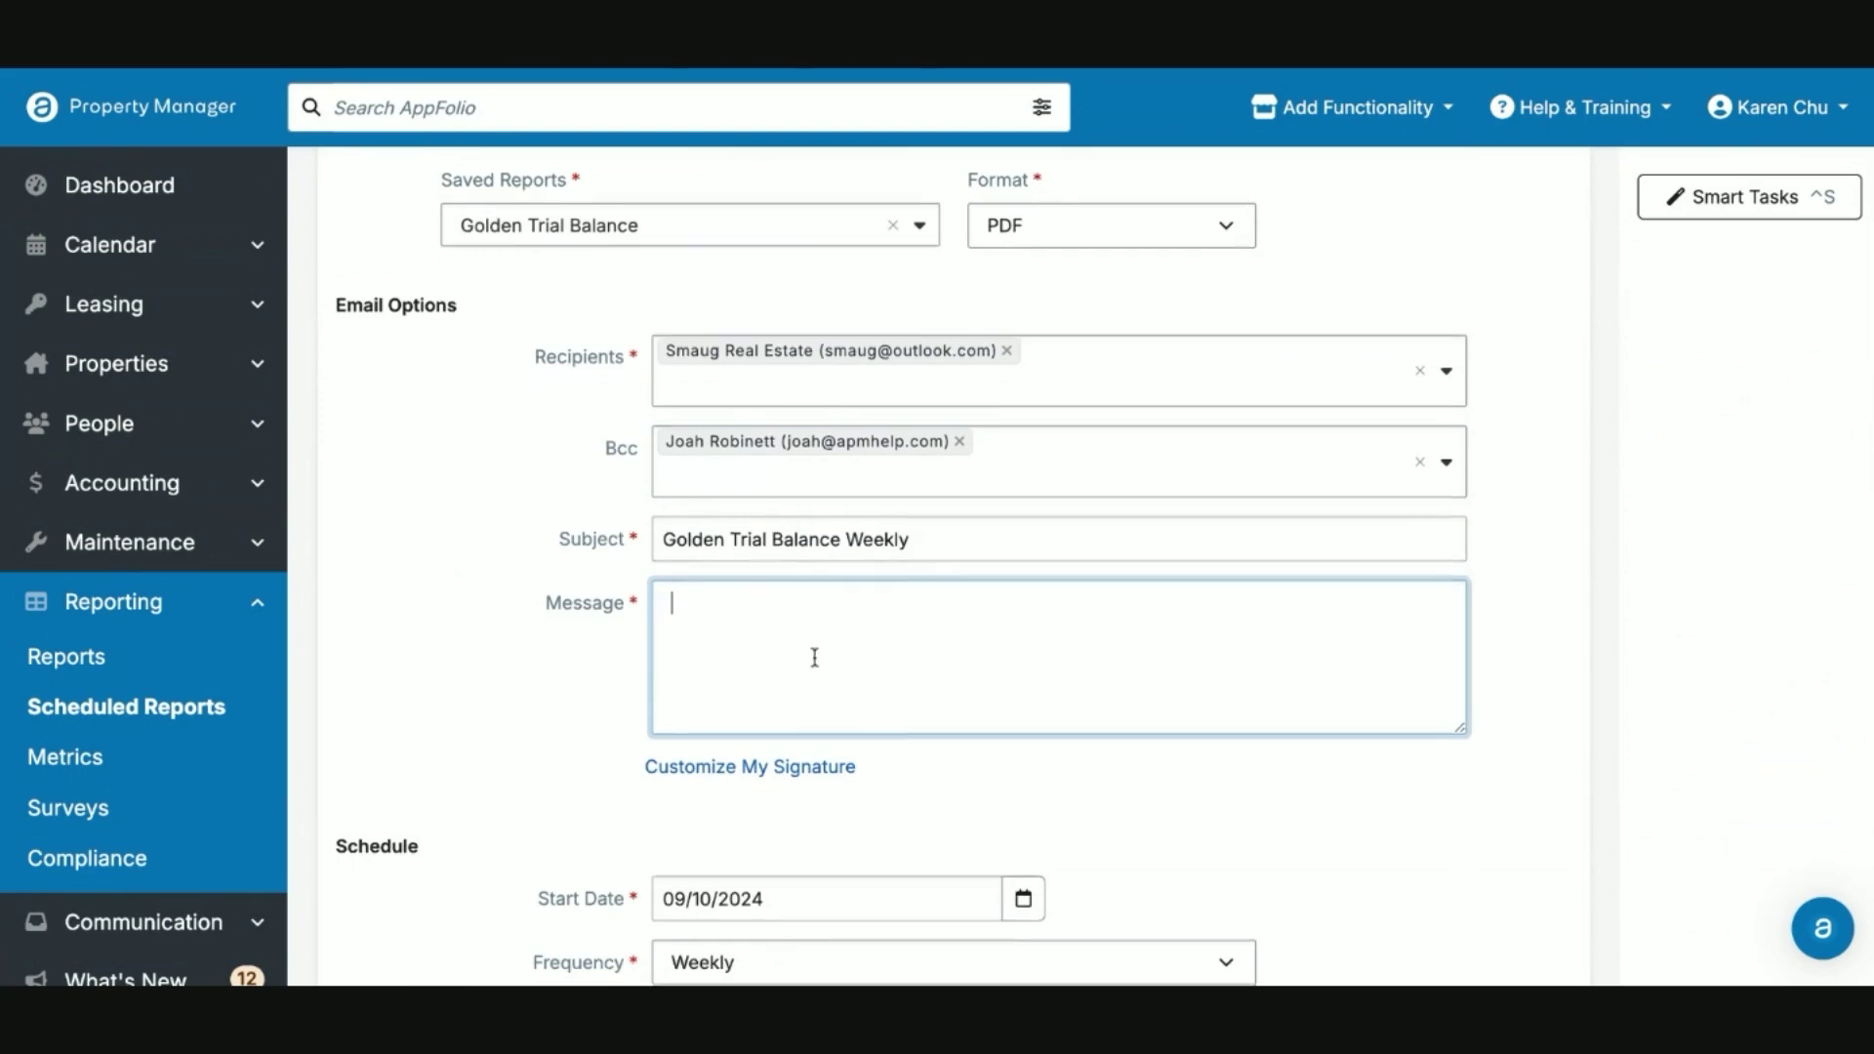
scroll(811, 657, "down", 2)
scroll(731, 688, "down", 2)
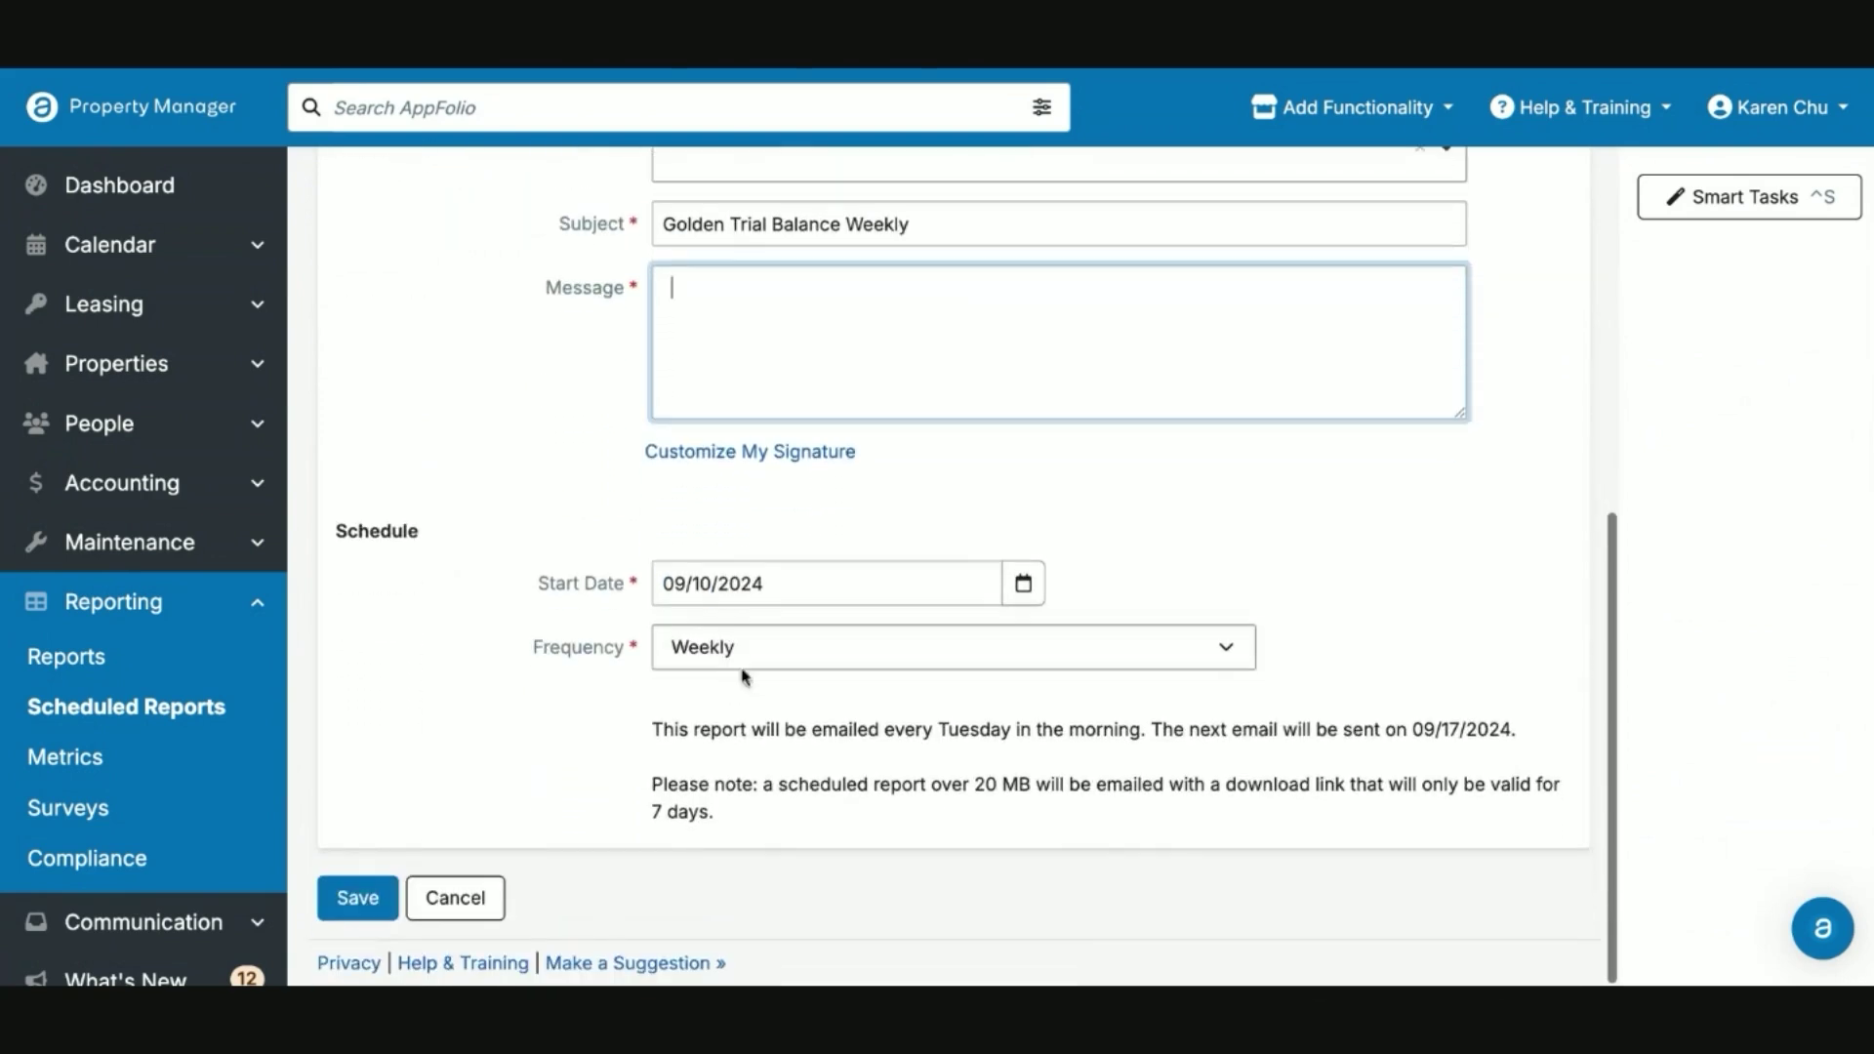
left_click(815, 660)
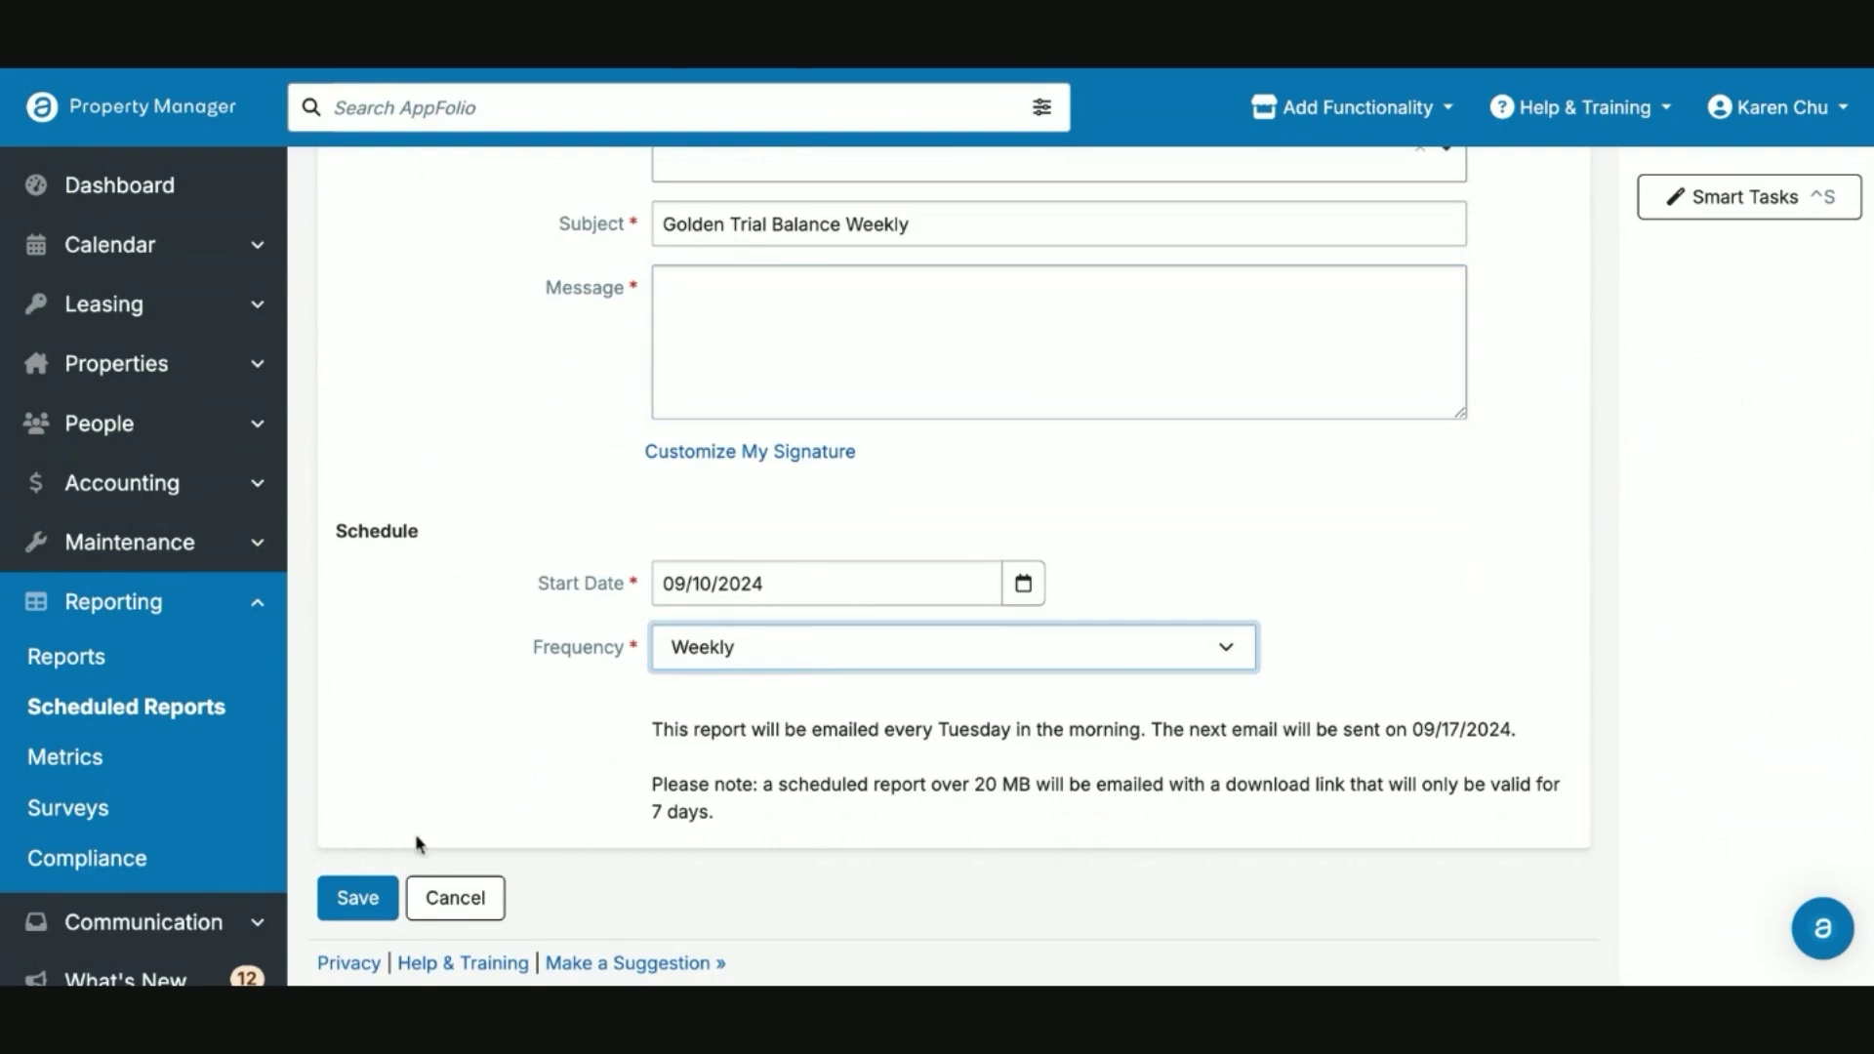
left_click(371, 904)
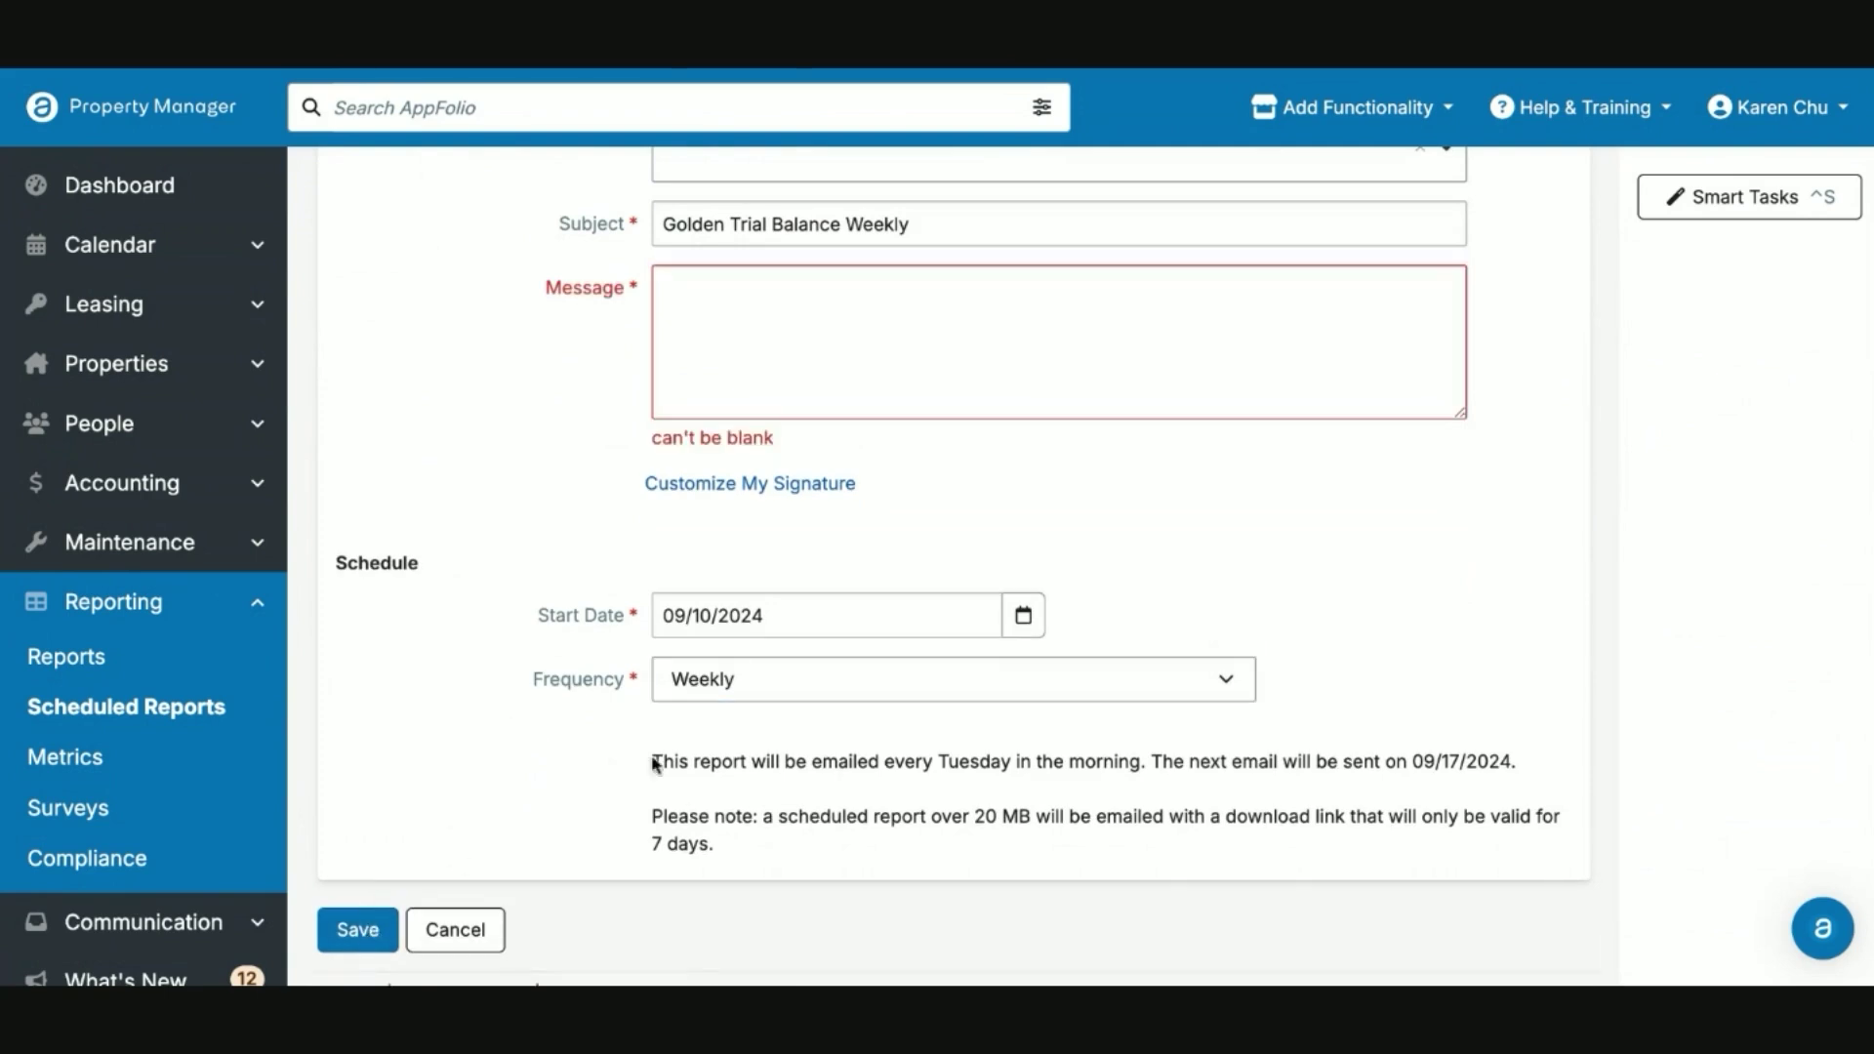
left_click(783, 324)
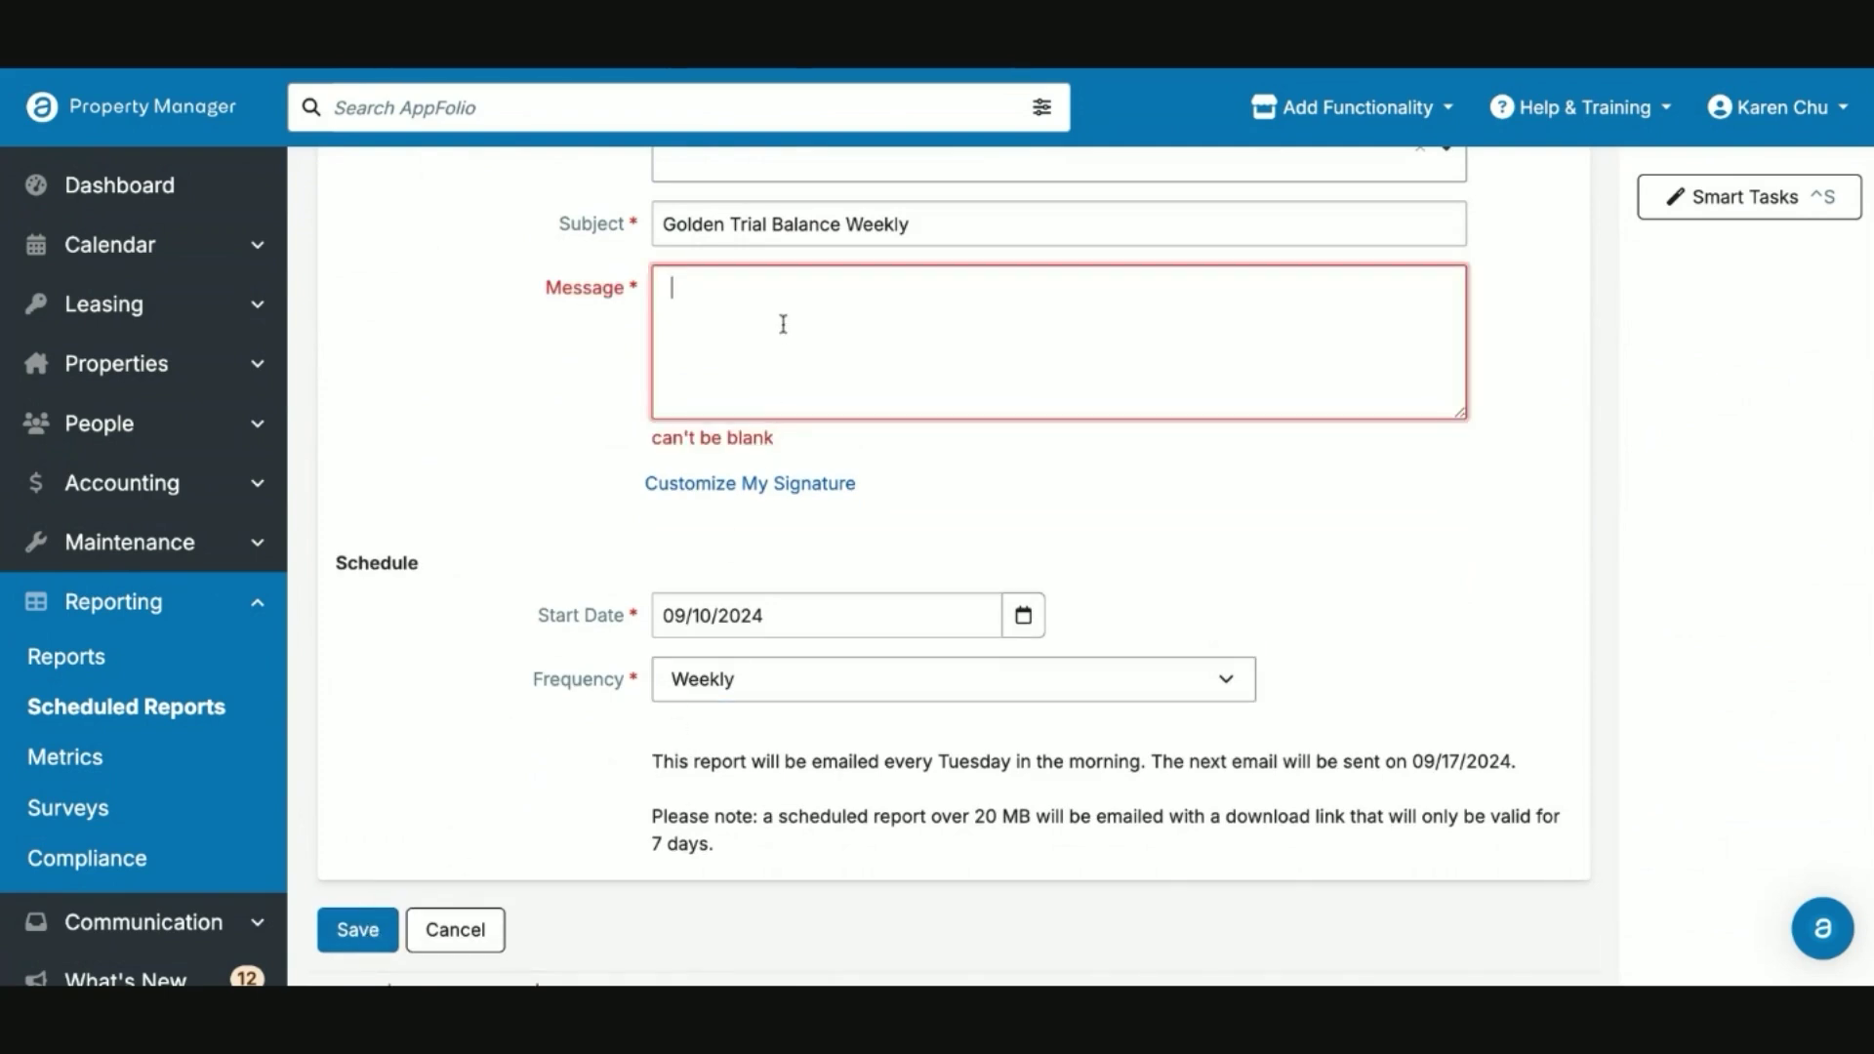
type("Here is your ")
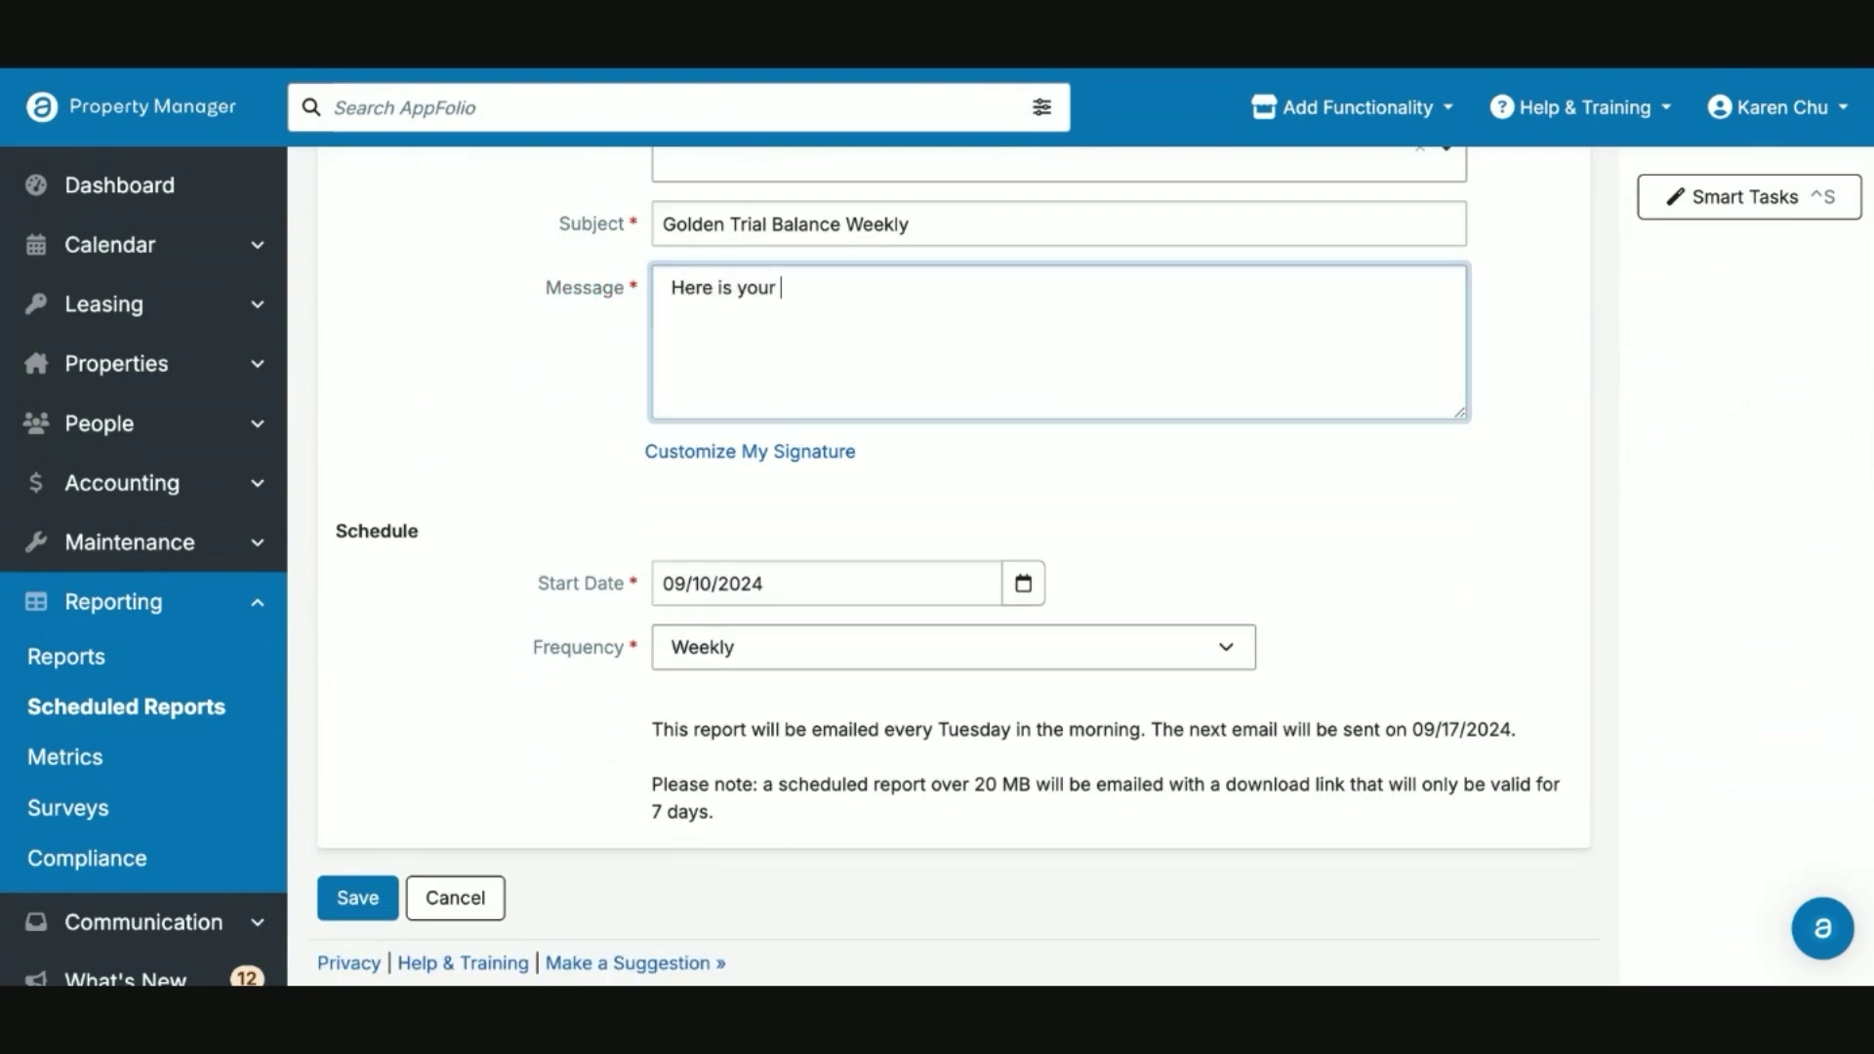
type("weekly GL update.")
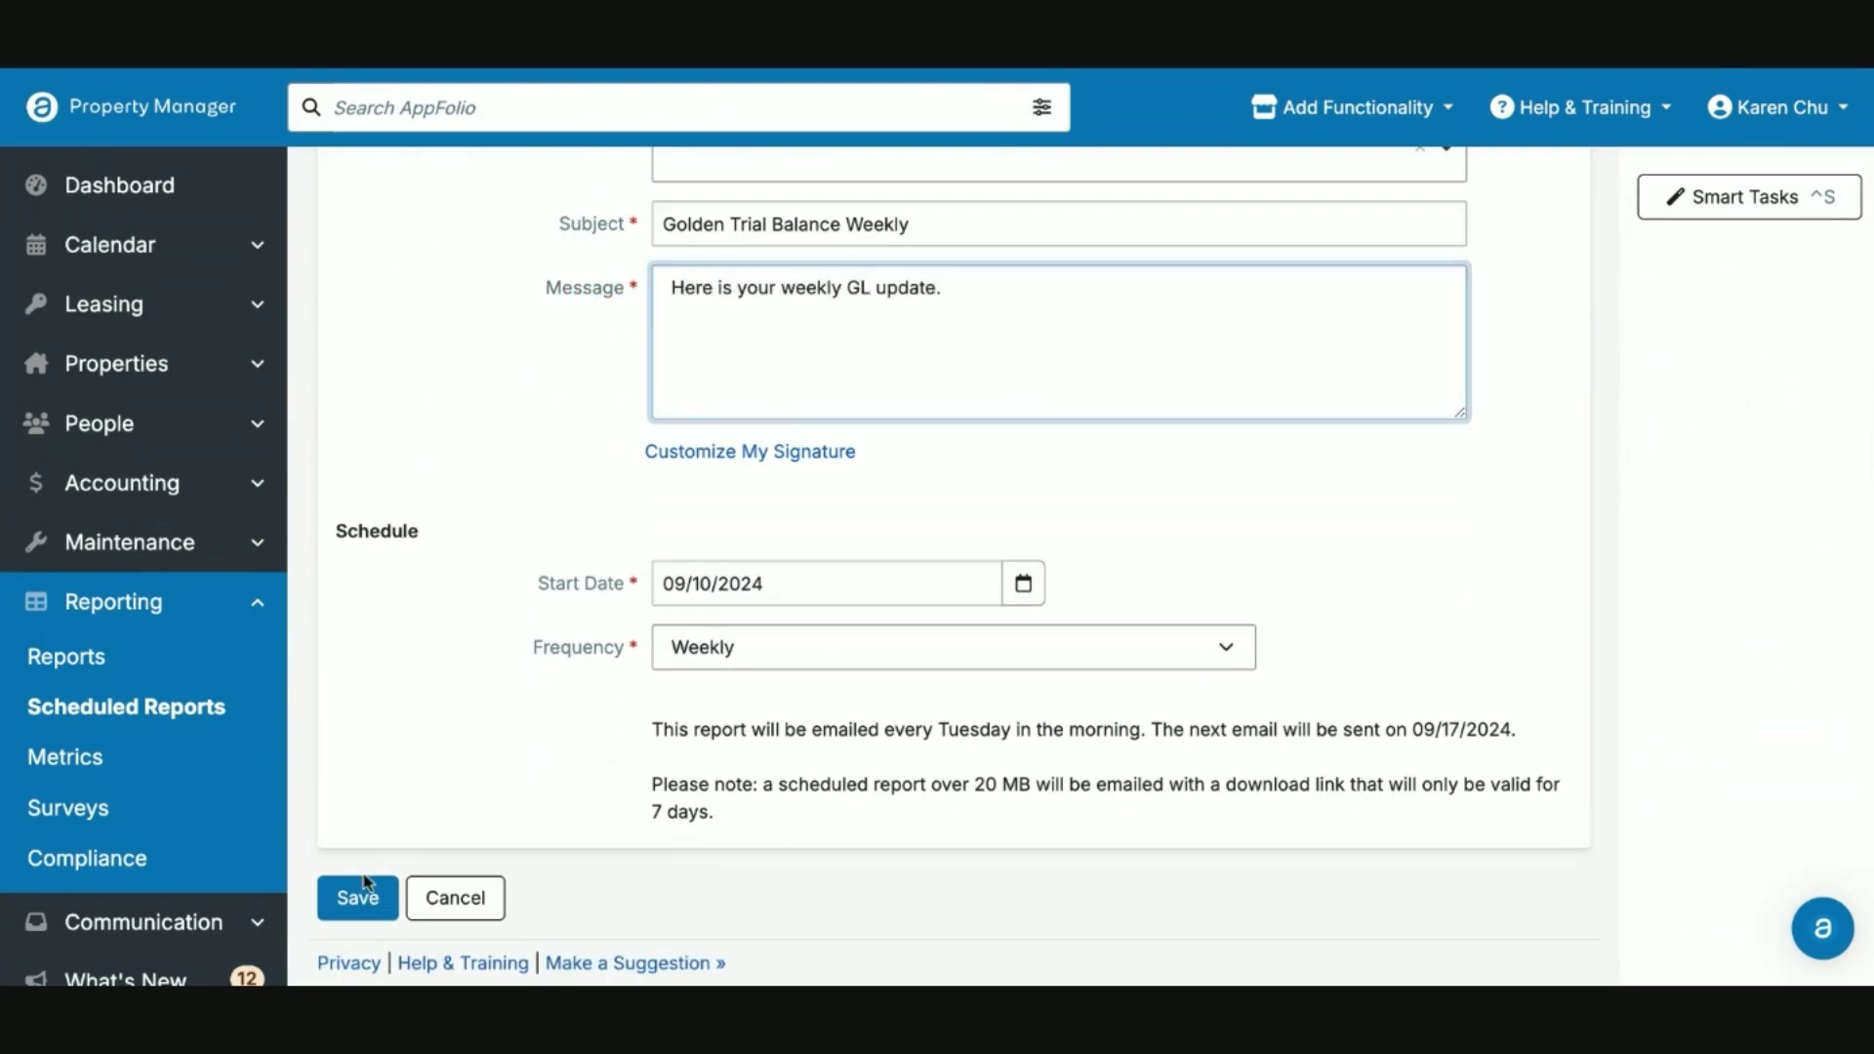
left_click(362, 896)
Return to Scheduled Reports and delete the Golden Trial Balance Weekly schedule, confirming deletion.
scroll(771, 620, "down", 2)
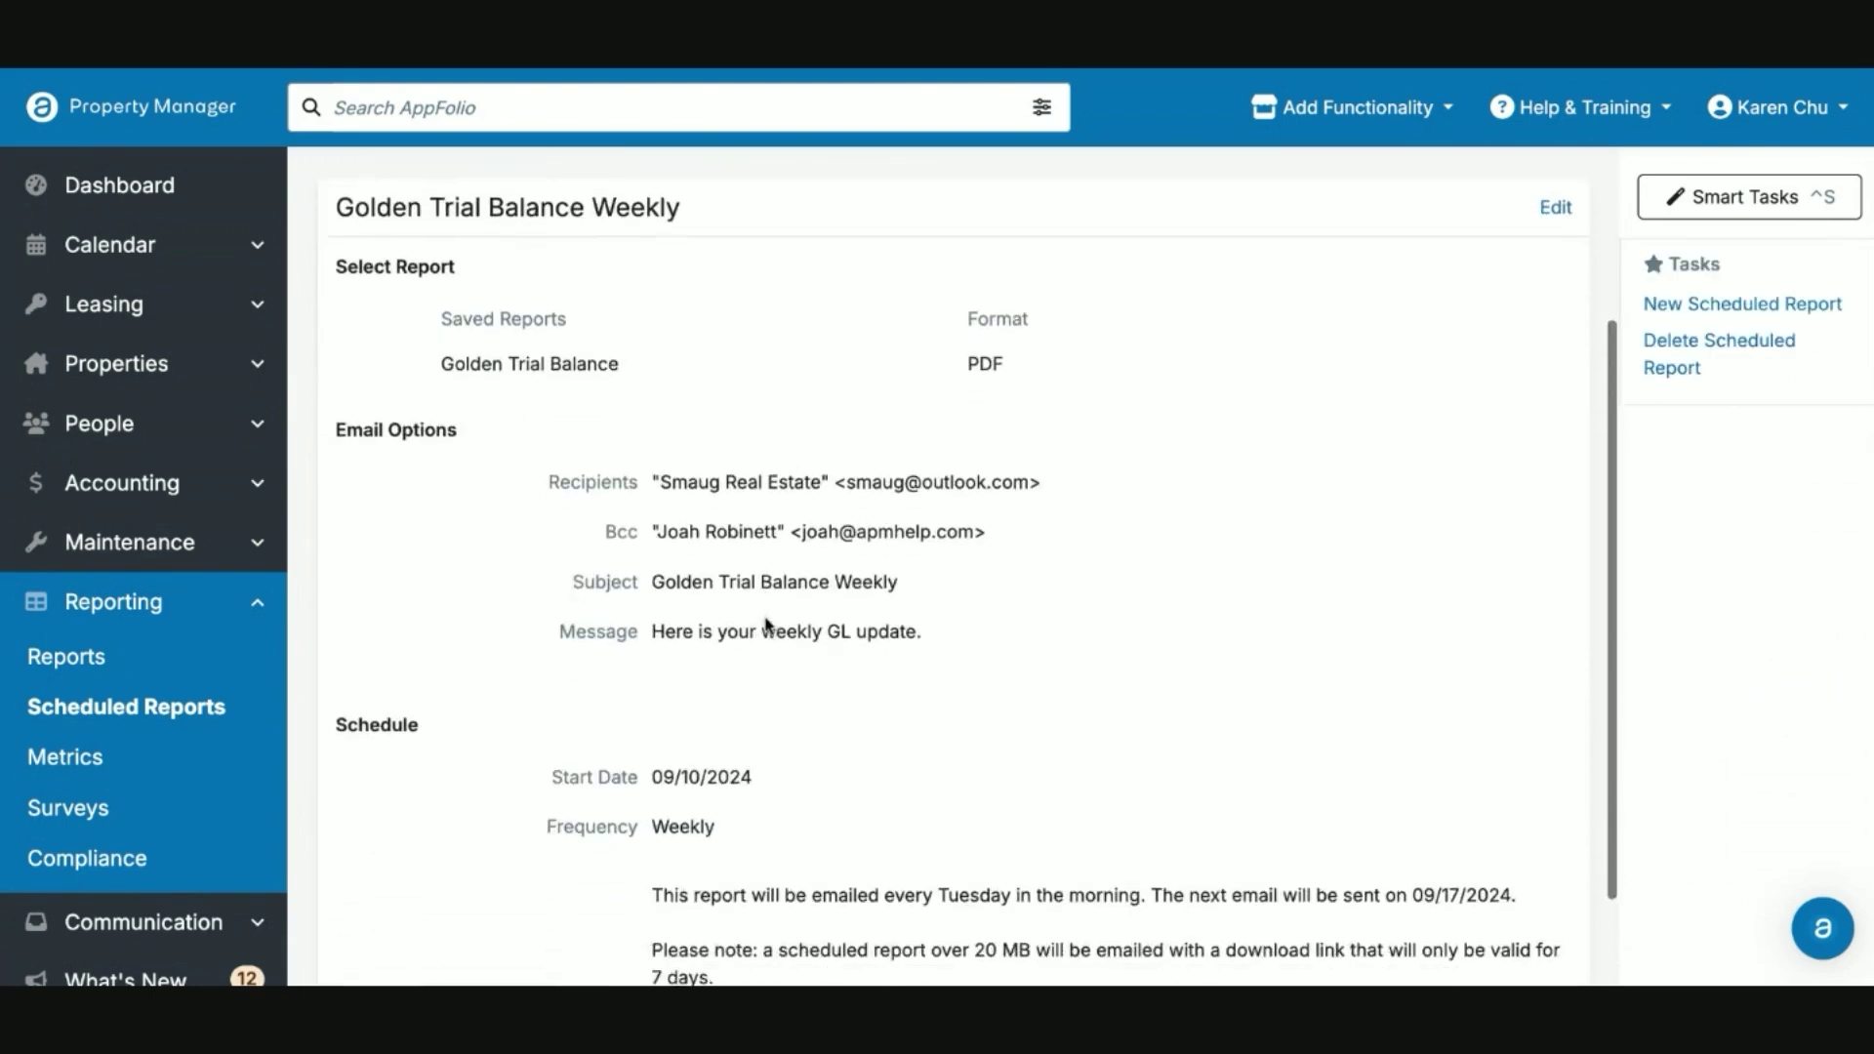
scroll(766, 624, "down", 2)
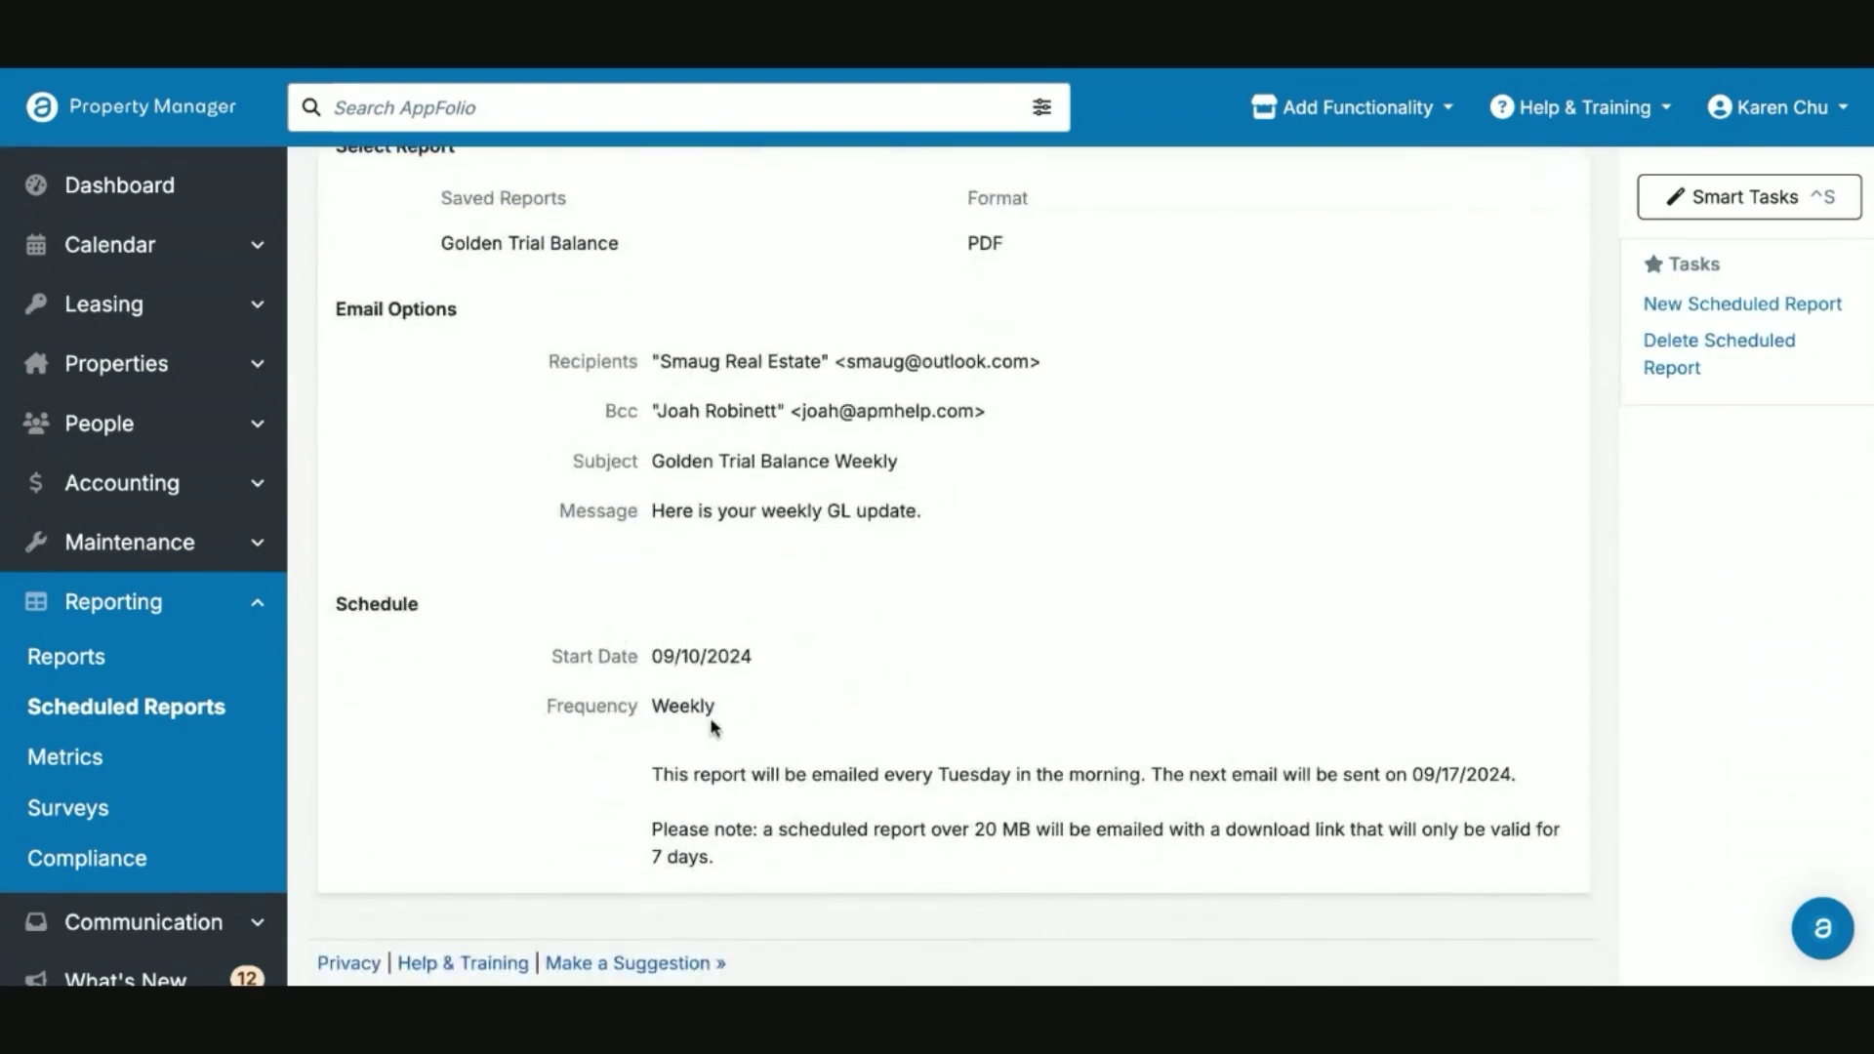
scroll(776, 546, "up", 1)
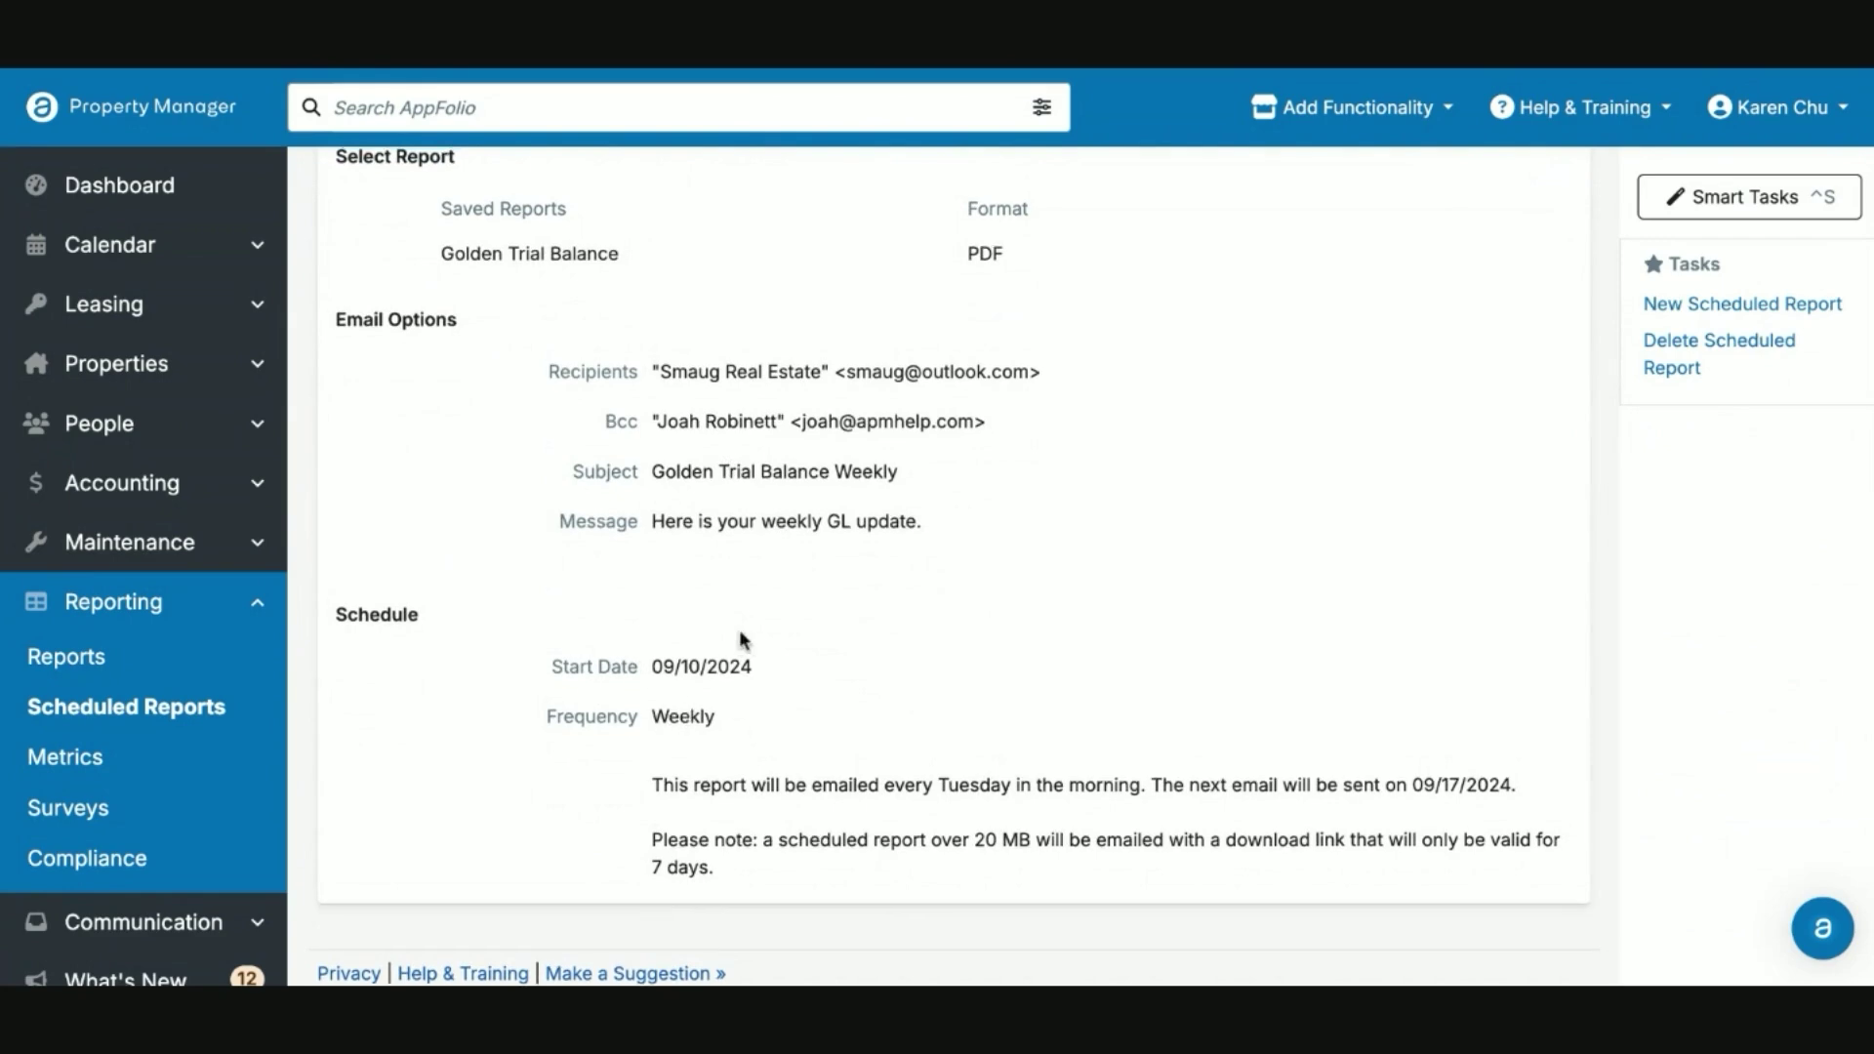
scroll(739, 639, "up", 4)
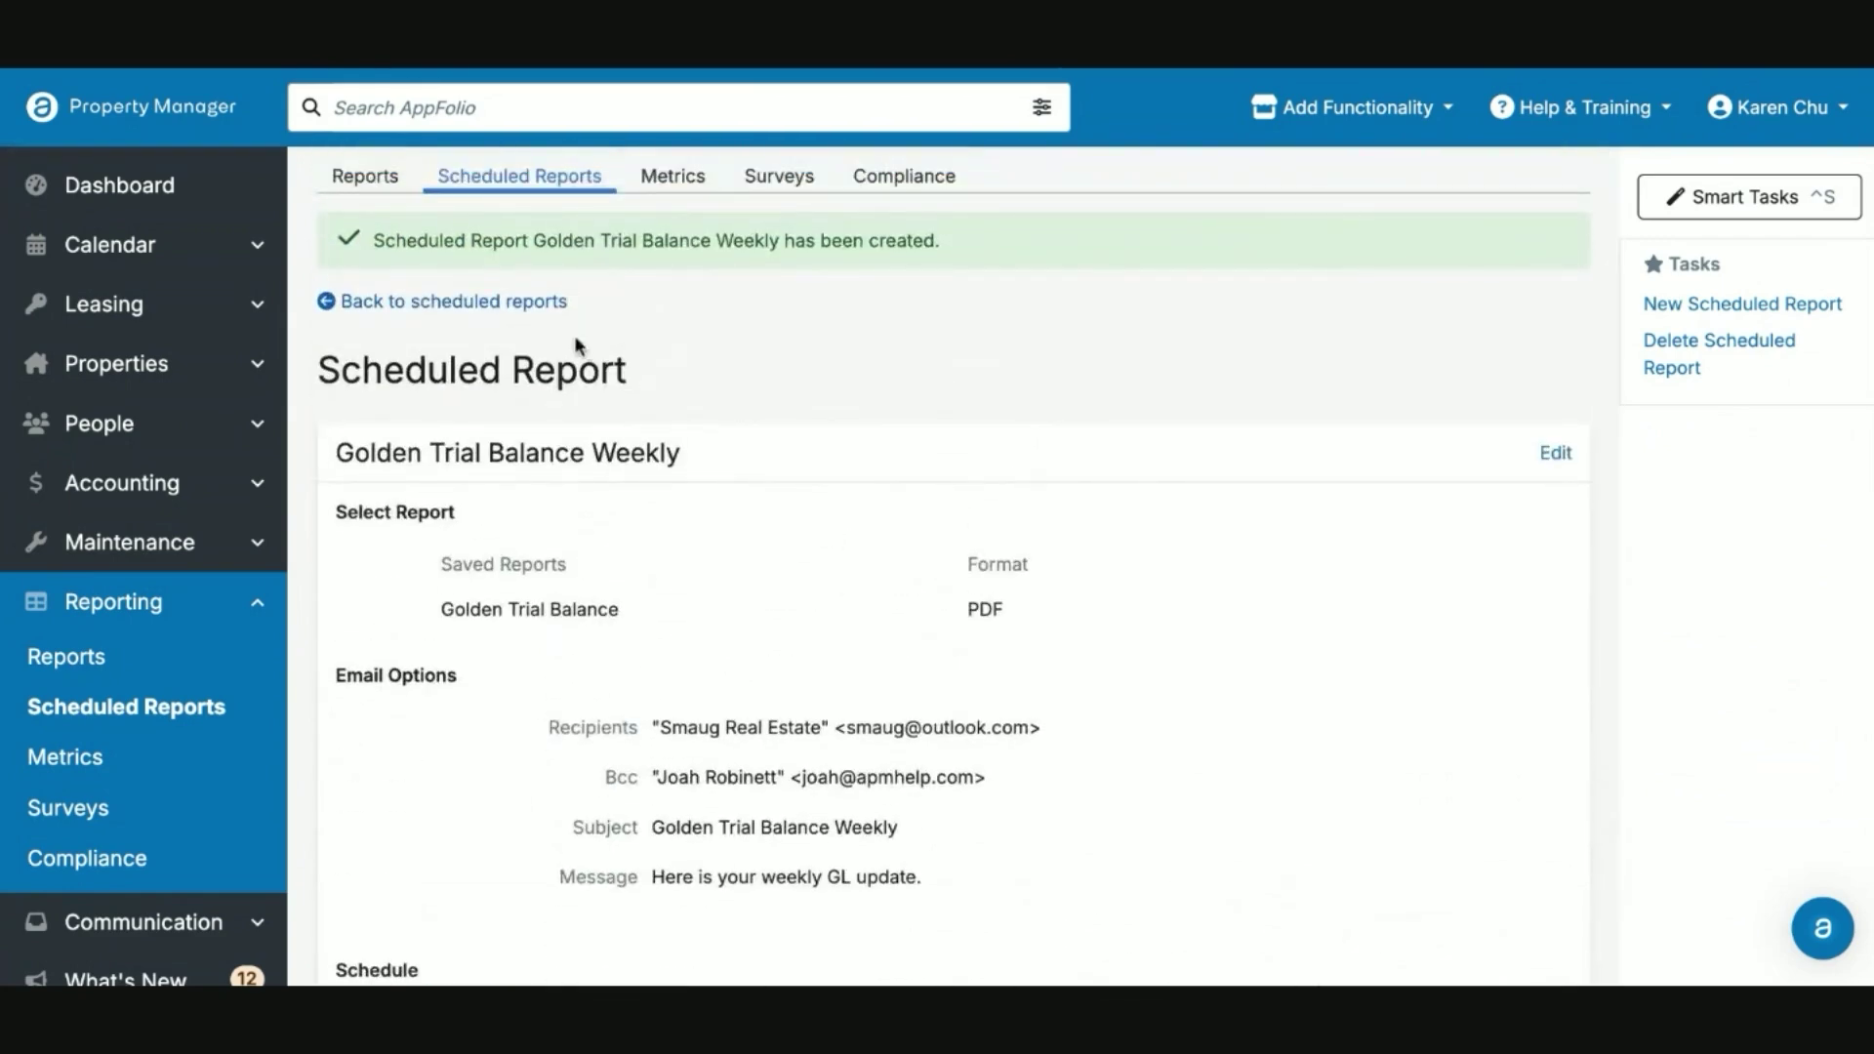
left_click(537, 302)
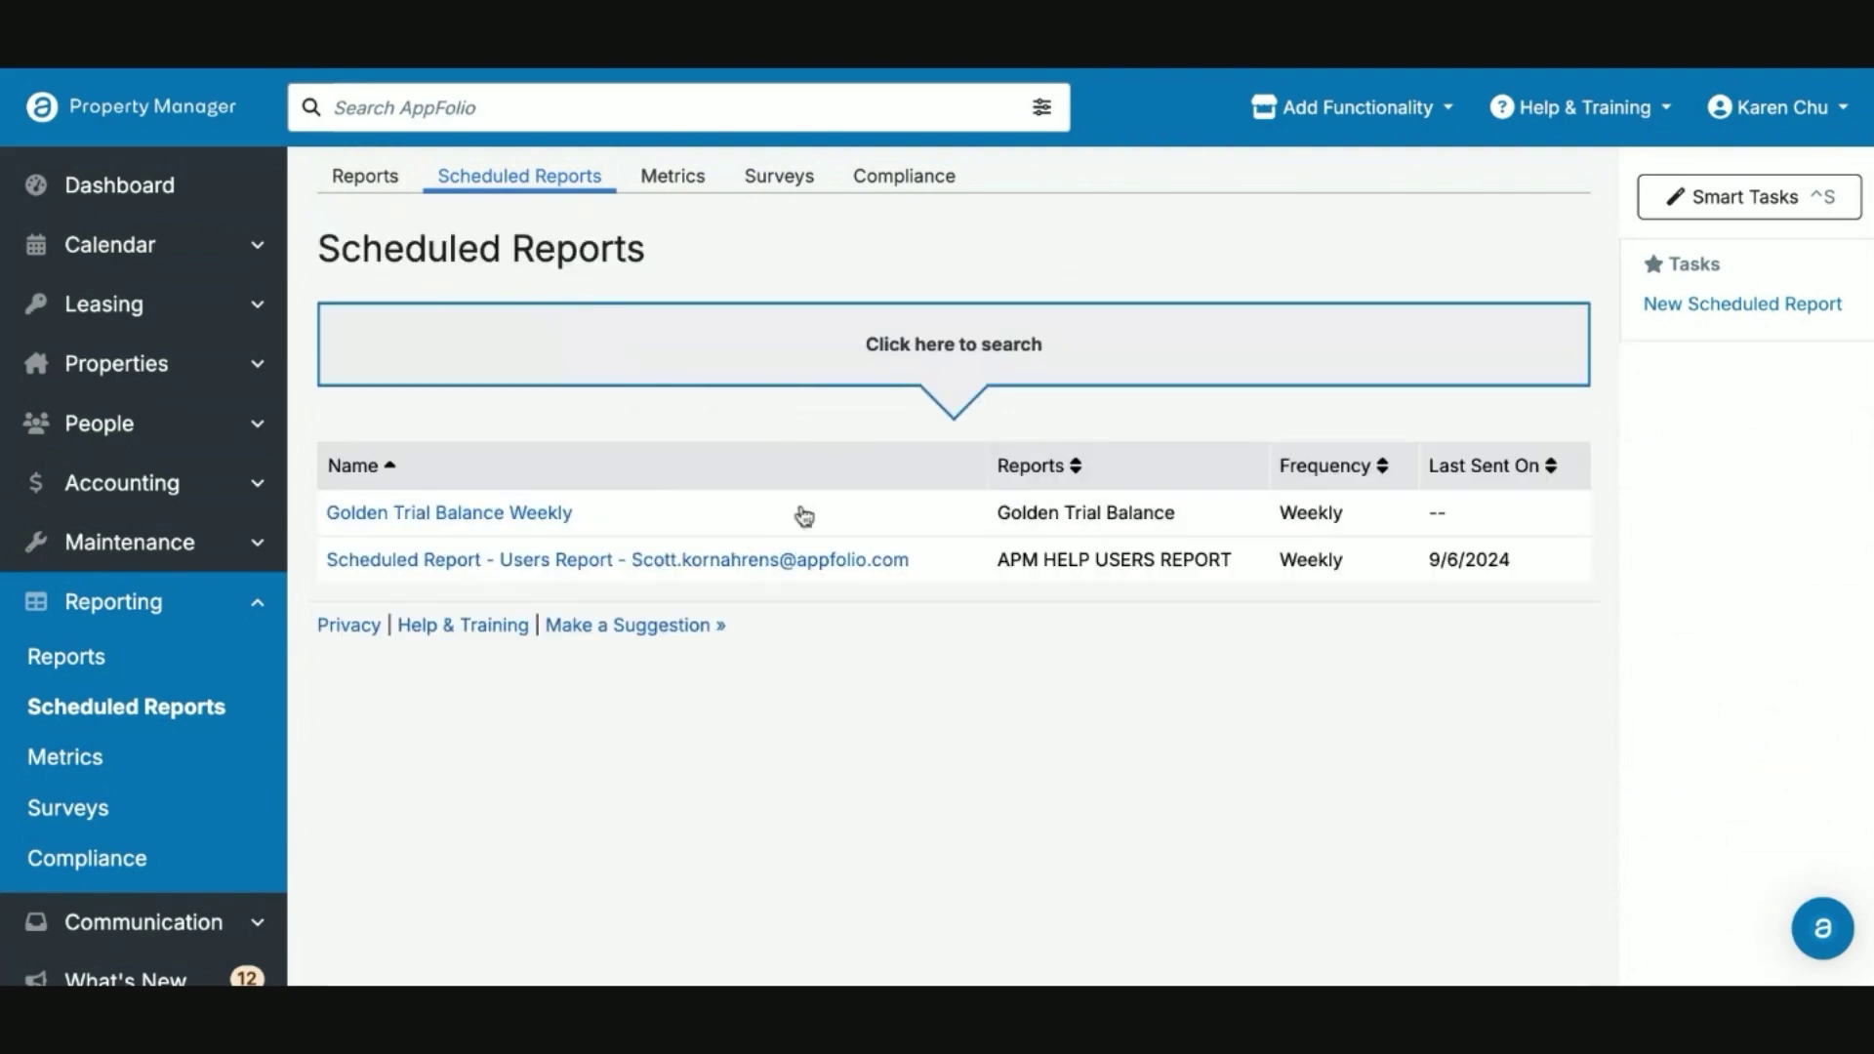
left_click(536, 522)
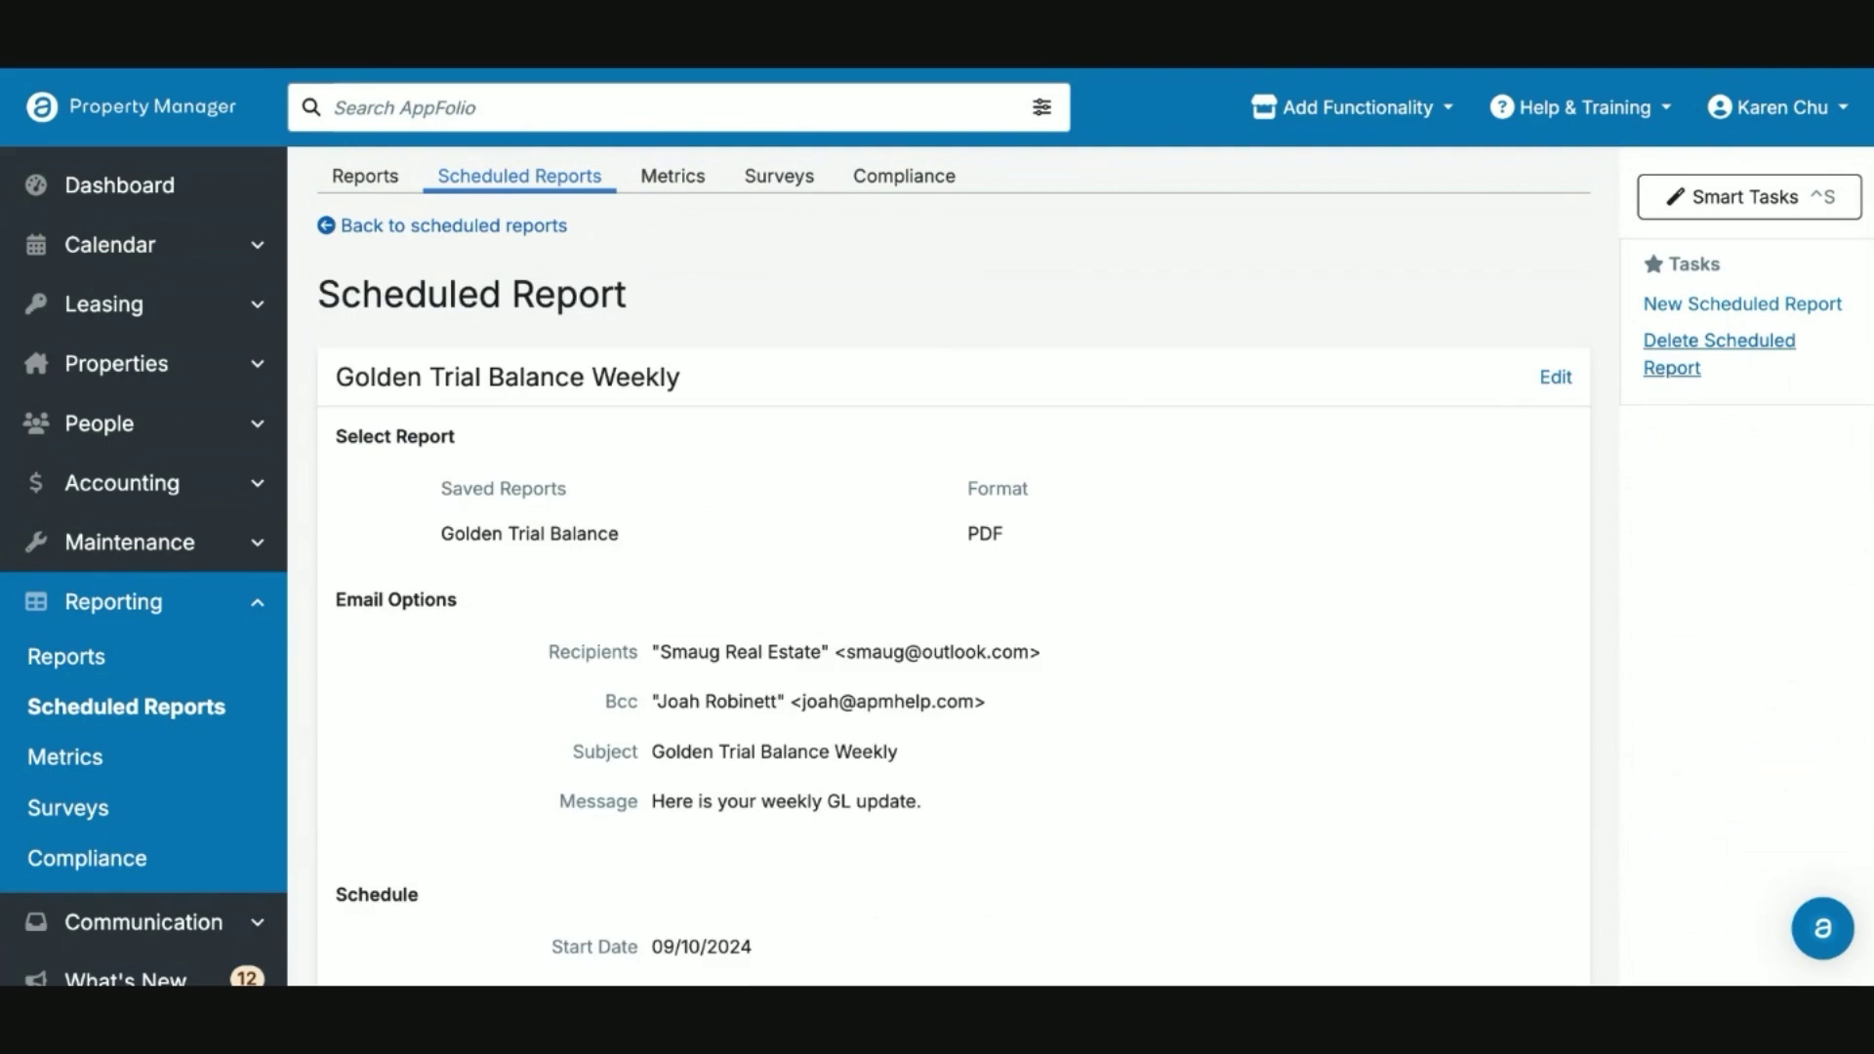
left_click(1719, 340)
left_click(695, 527)
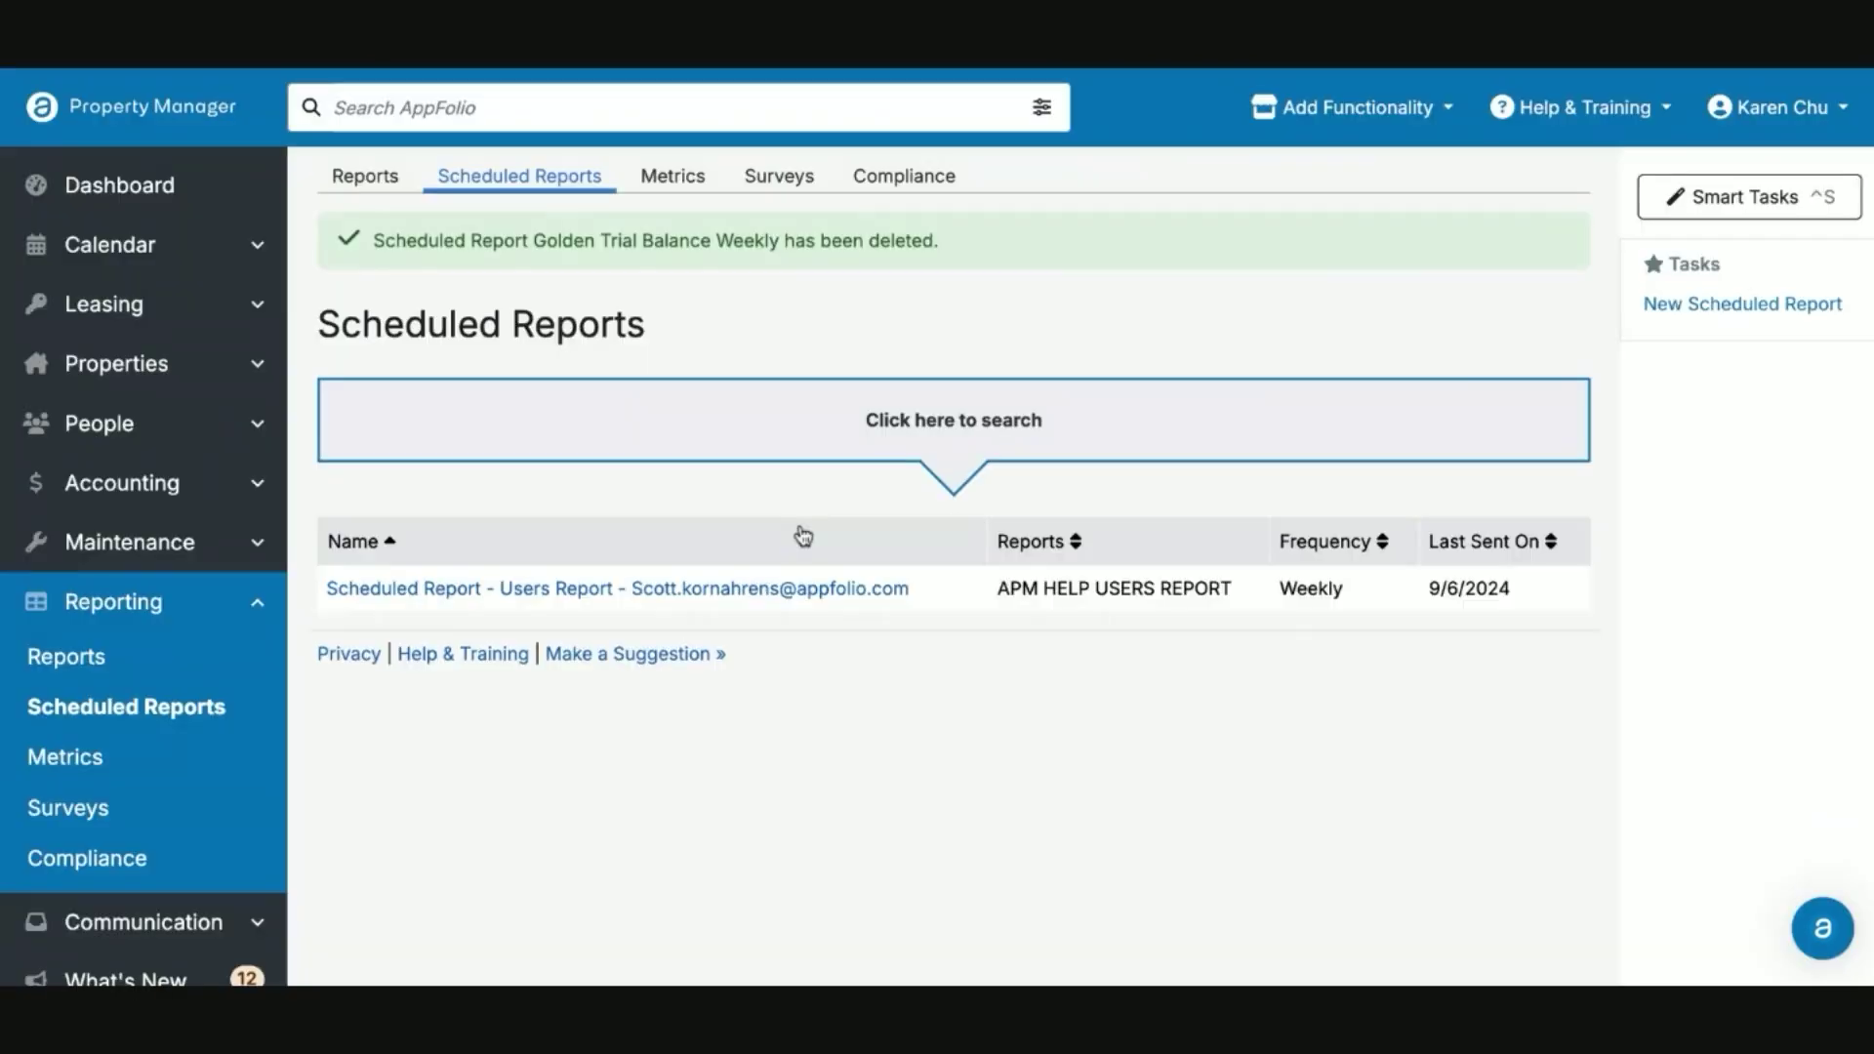
Return to the Reports page to reach the Transaction Reports list.
left_click(66, 656)
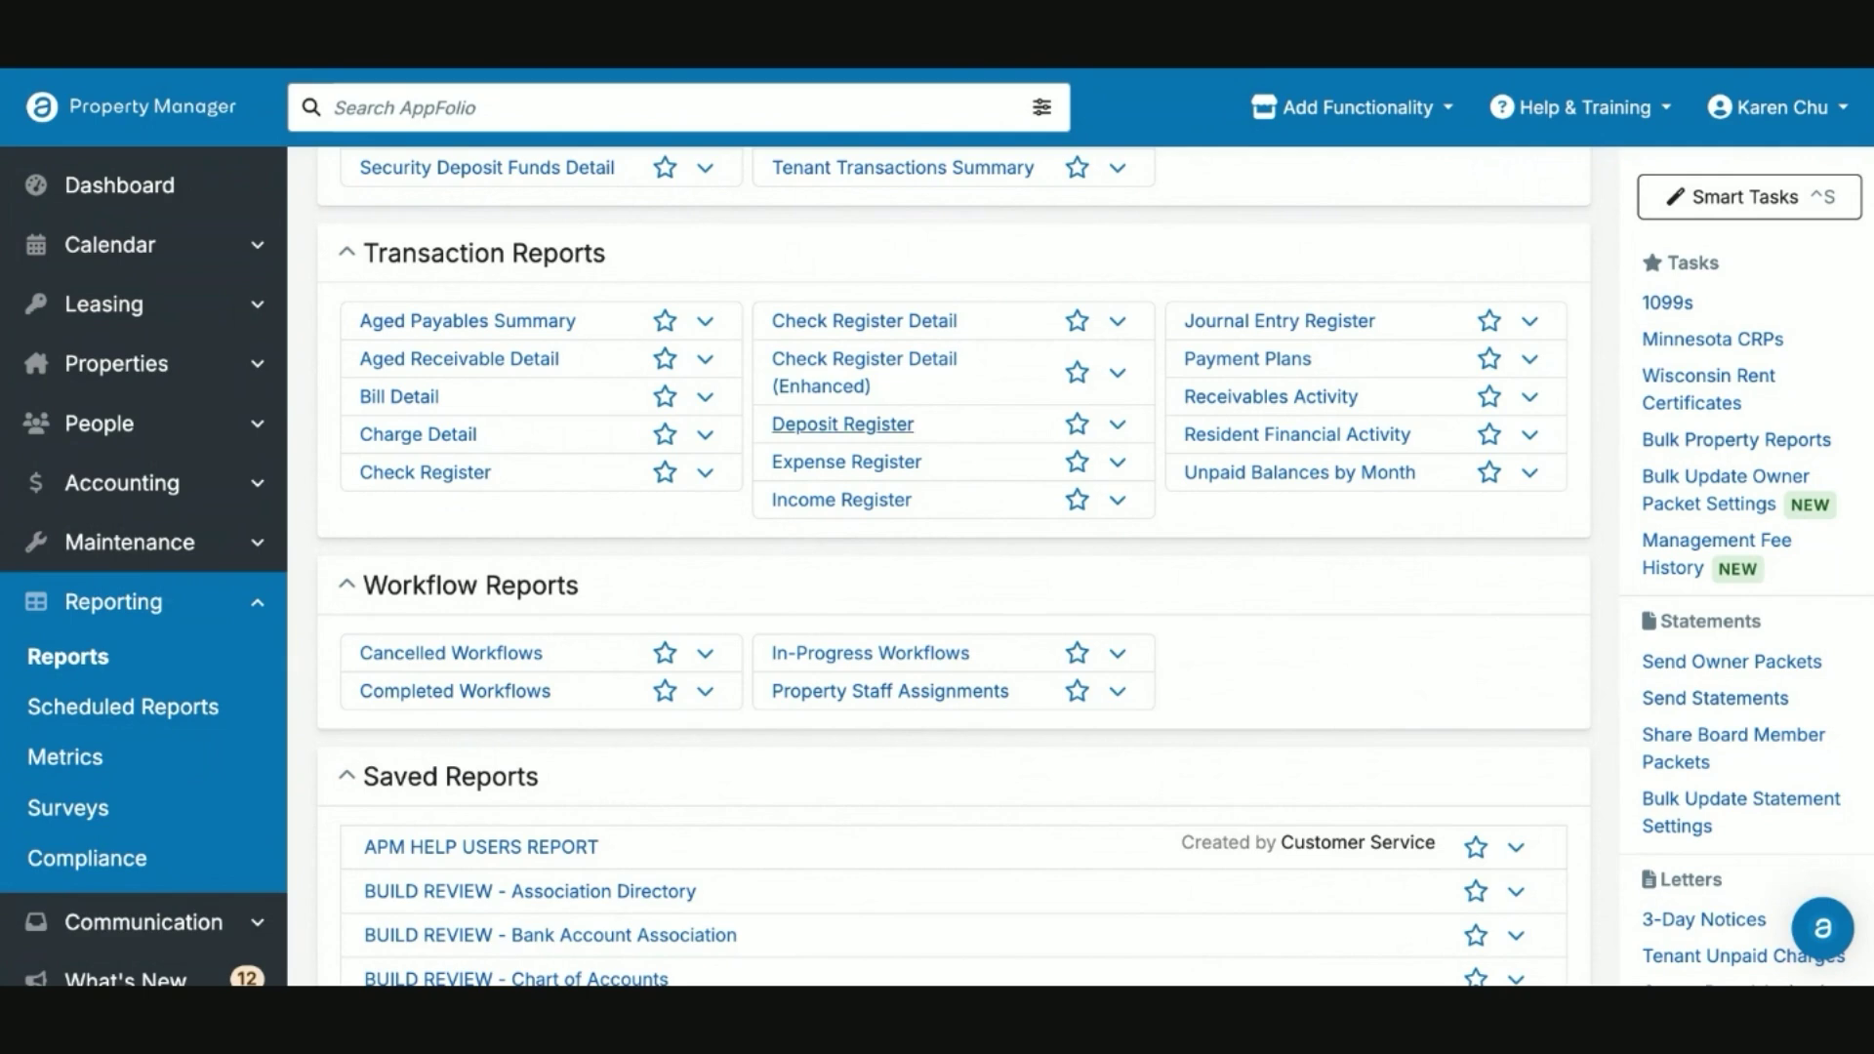
Run Check Register Detail (Enhanced) for ACH Payments Only over 09/01/2024–09/10/2024.
left_click(918, 378)
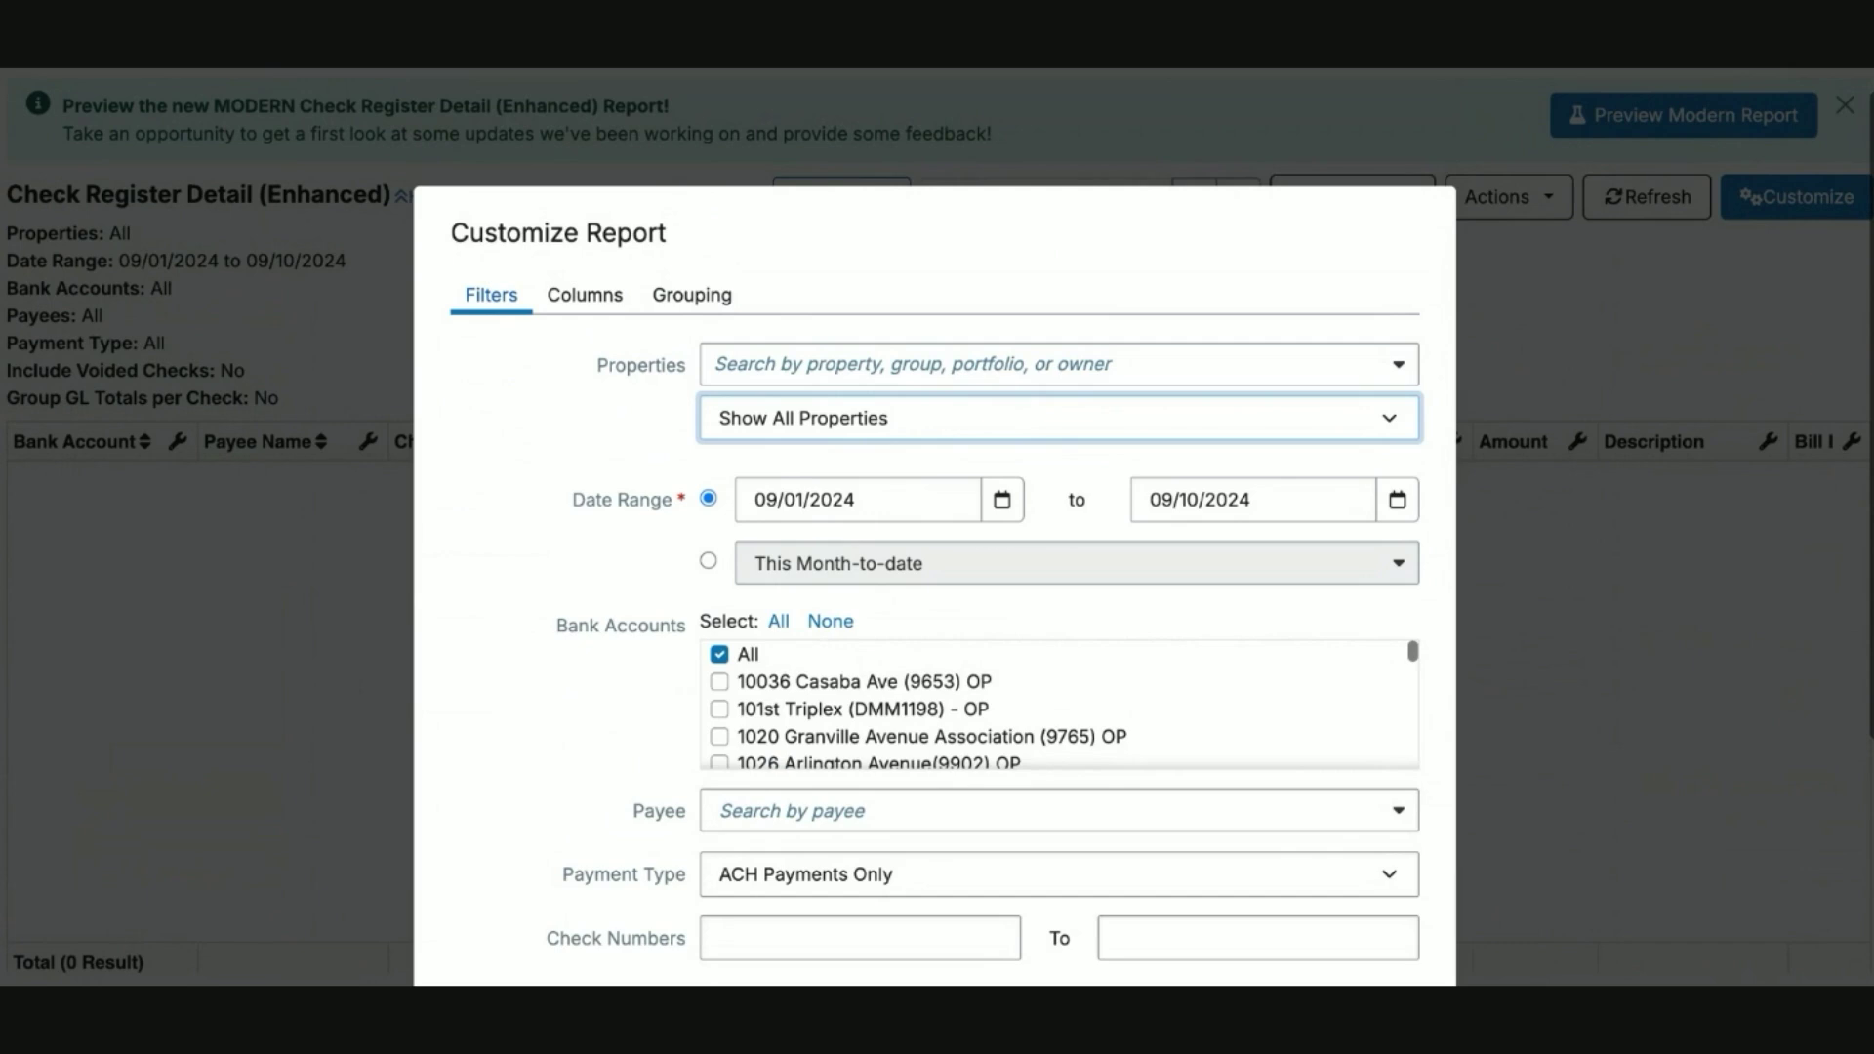
scroll(628, 657, "down", 3)
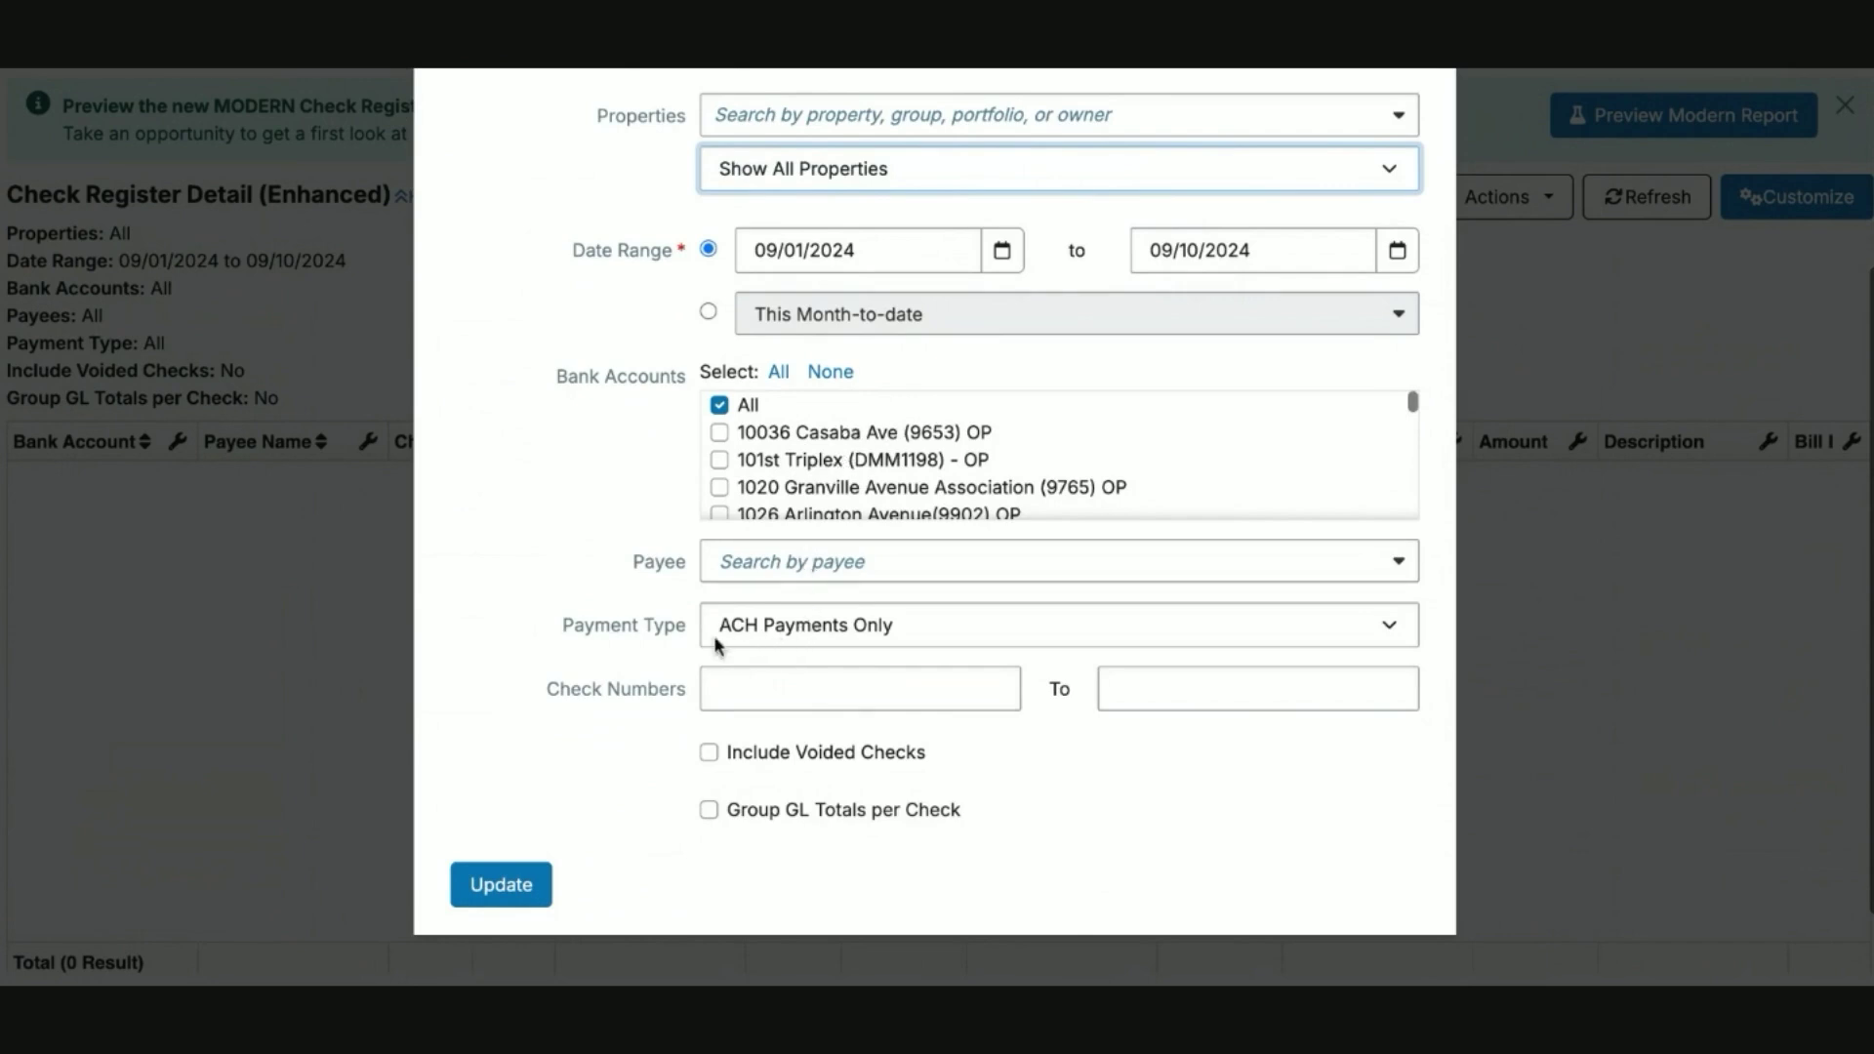
left_click(748, 634)
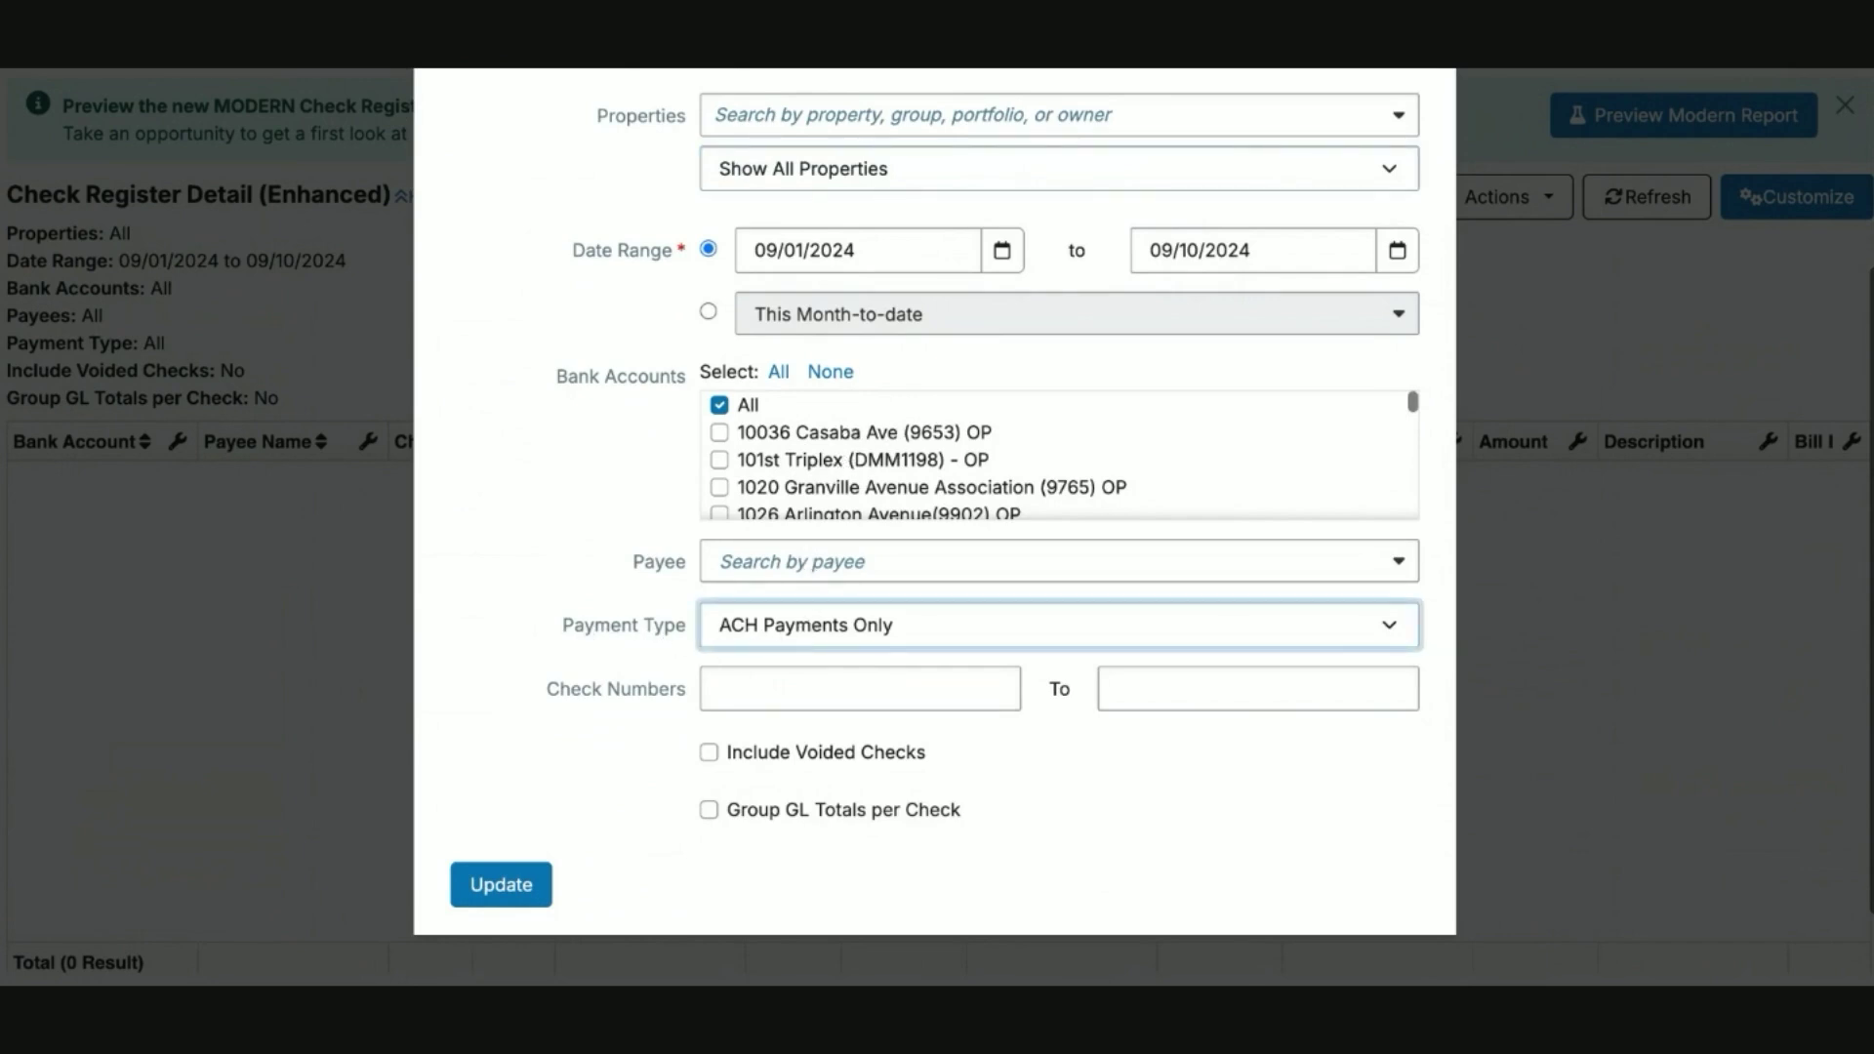
left_click(508, 888)
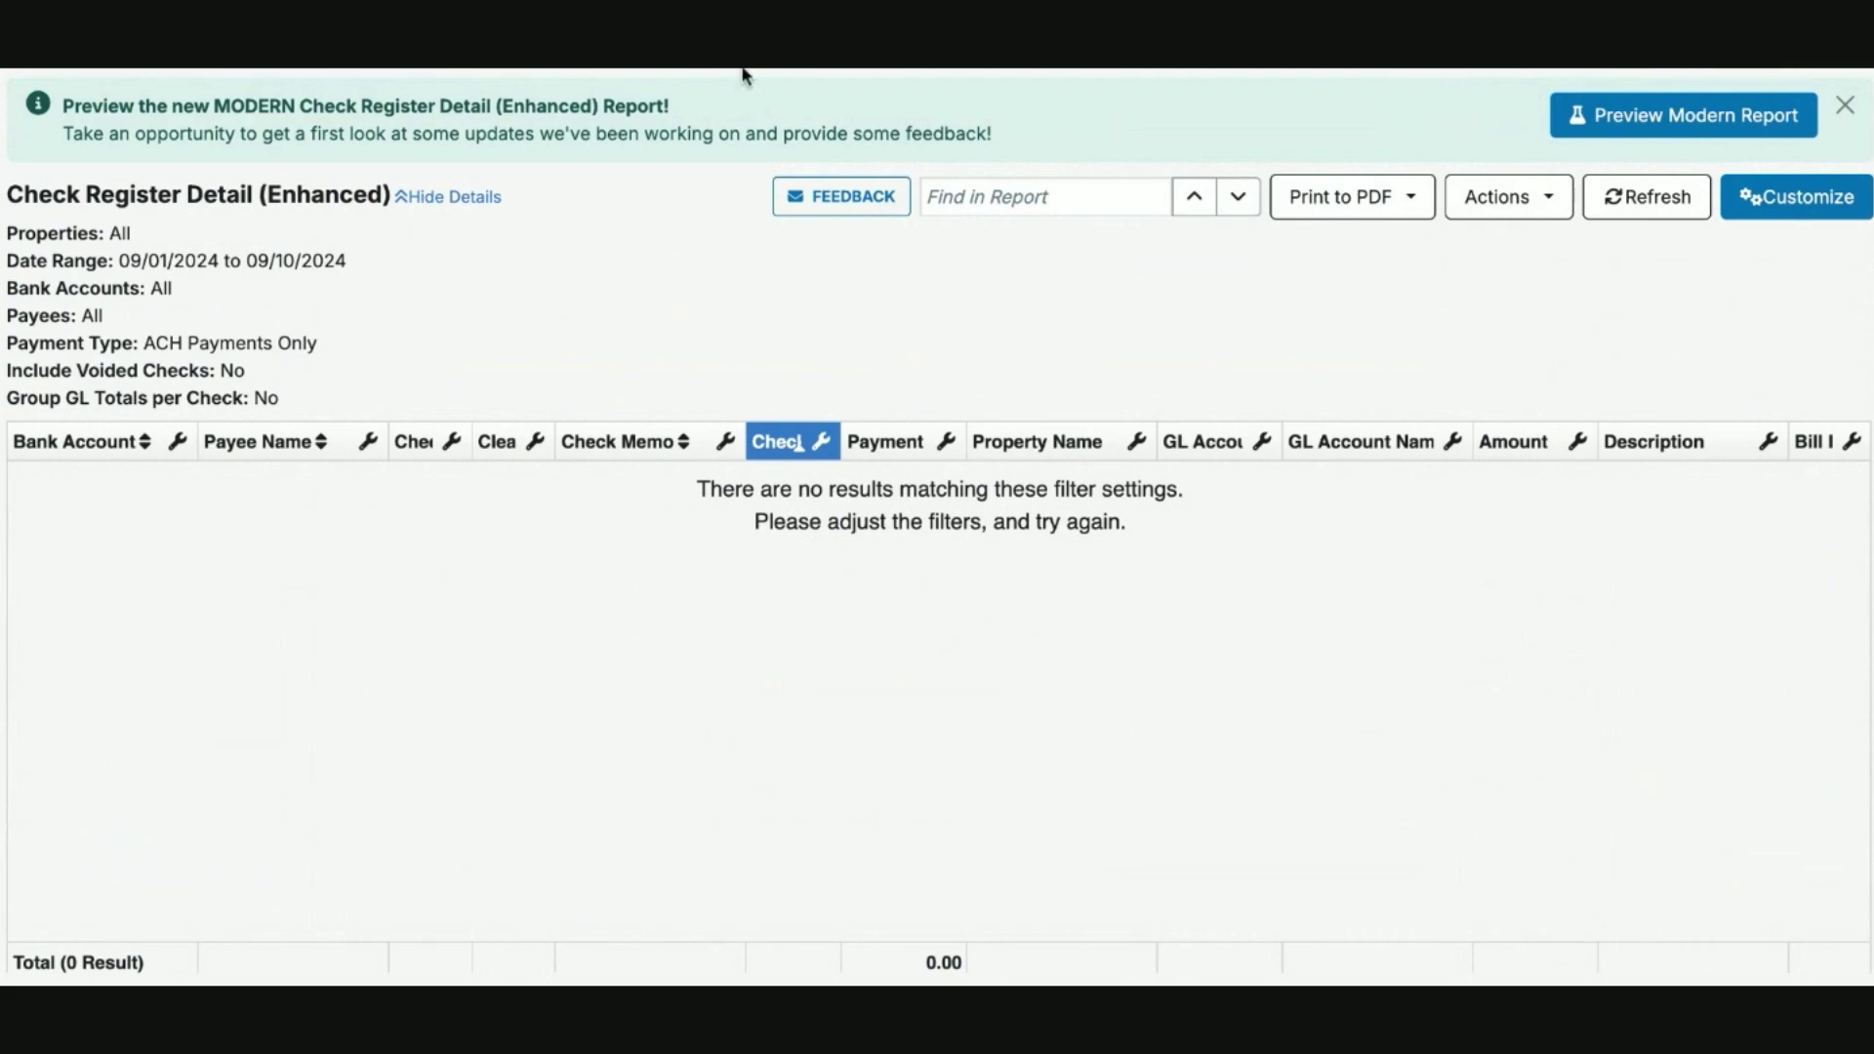
Go back to the reports list and bring up the Journal Entry Register's report options.
key("alt+Left")
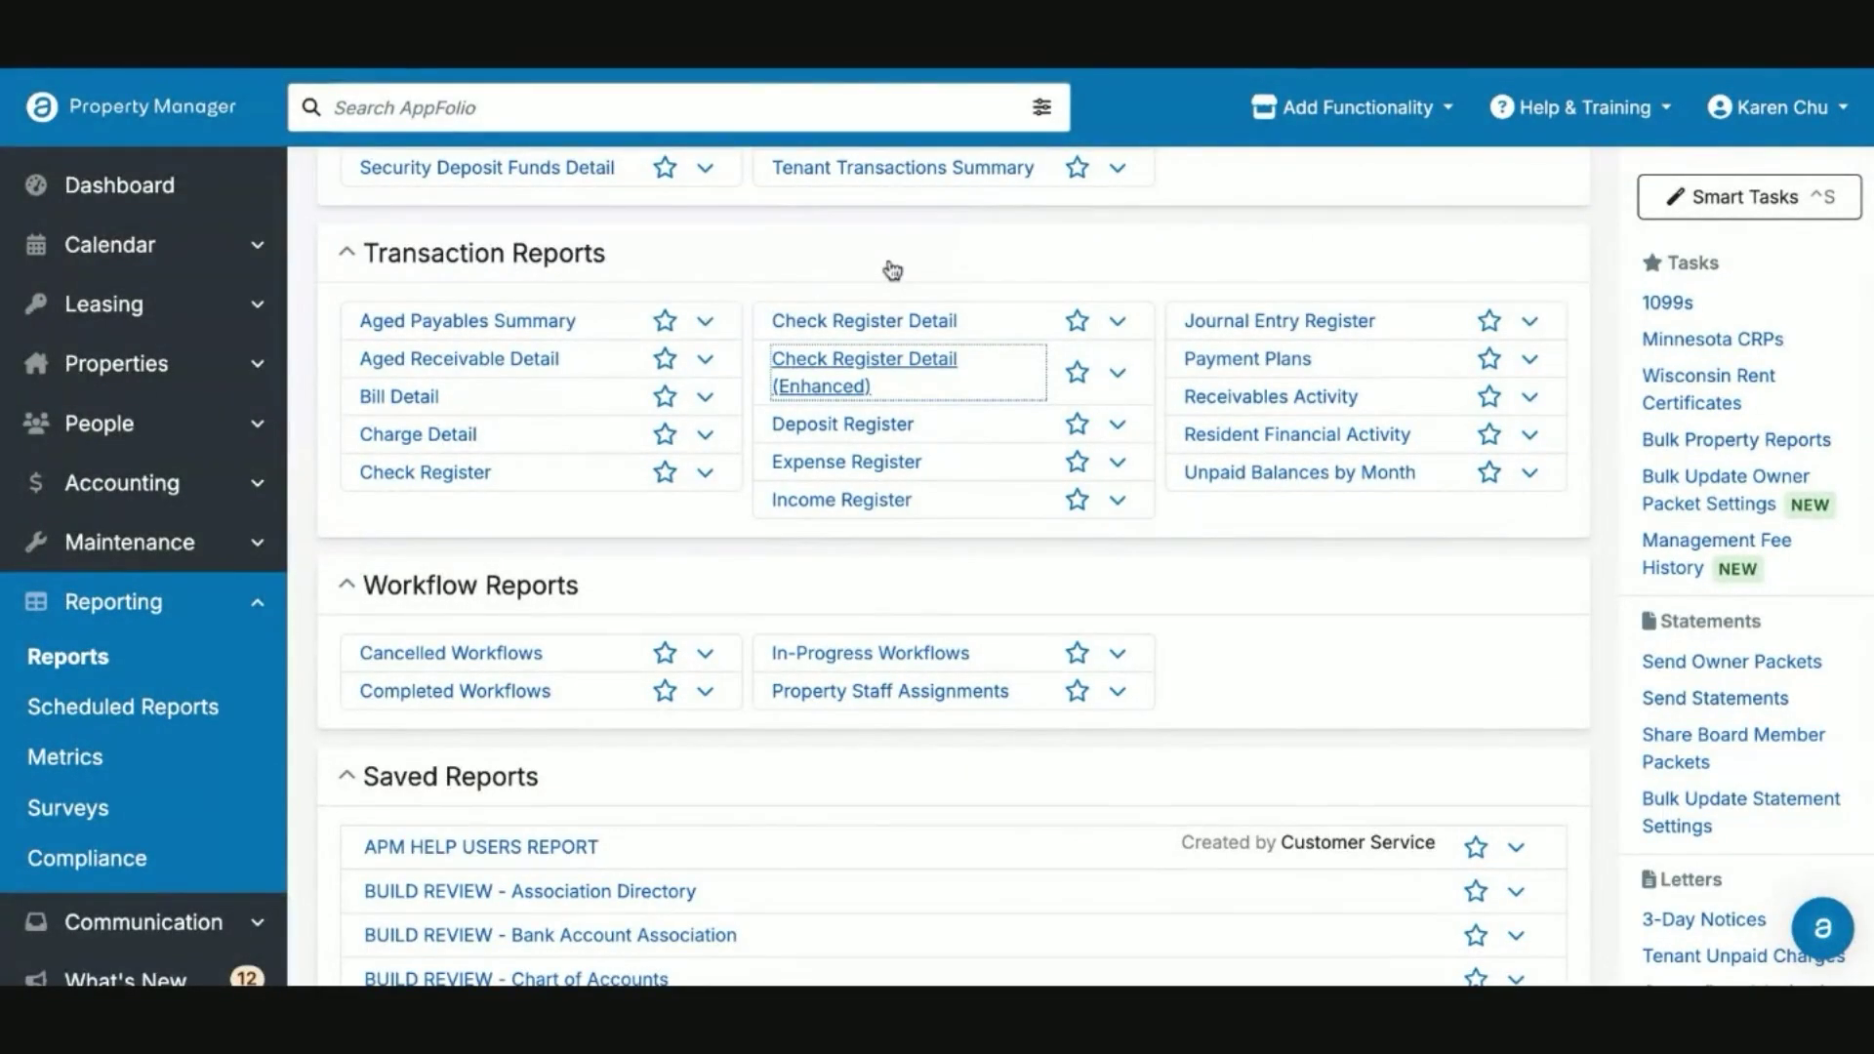
left_click(1274, 331)
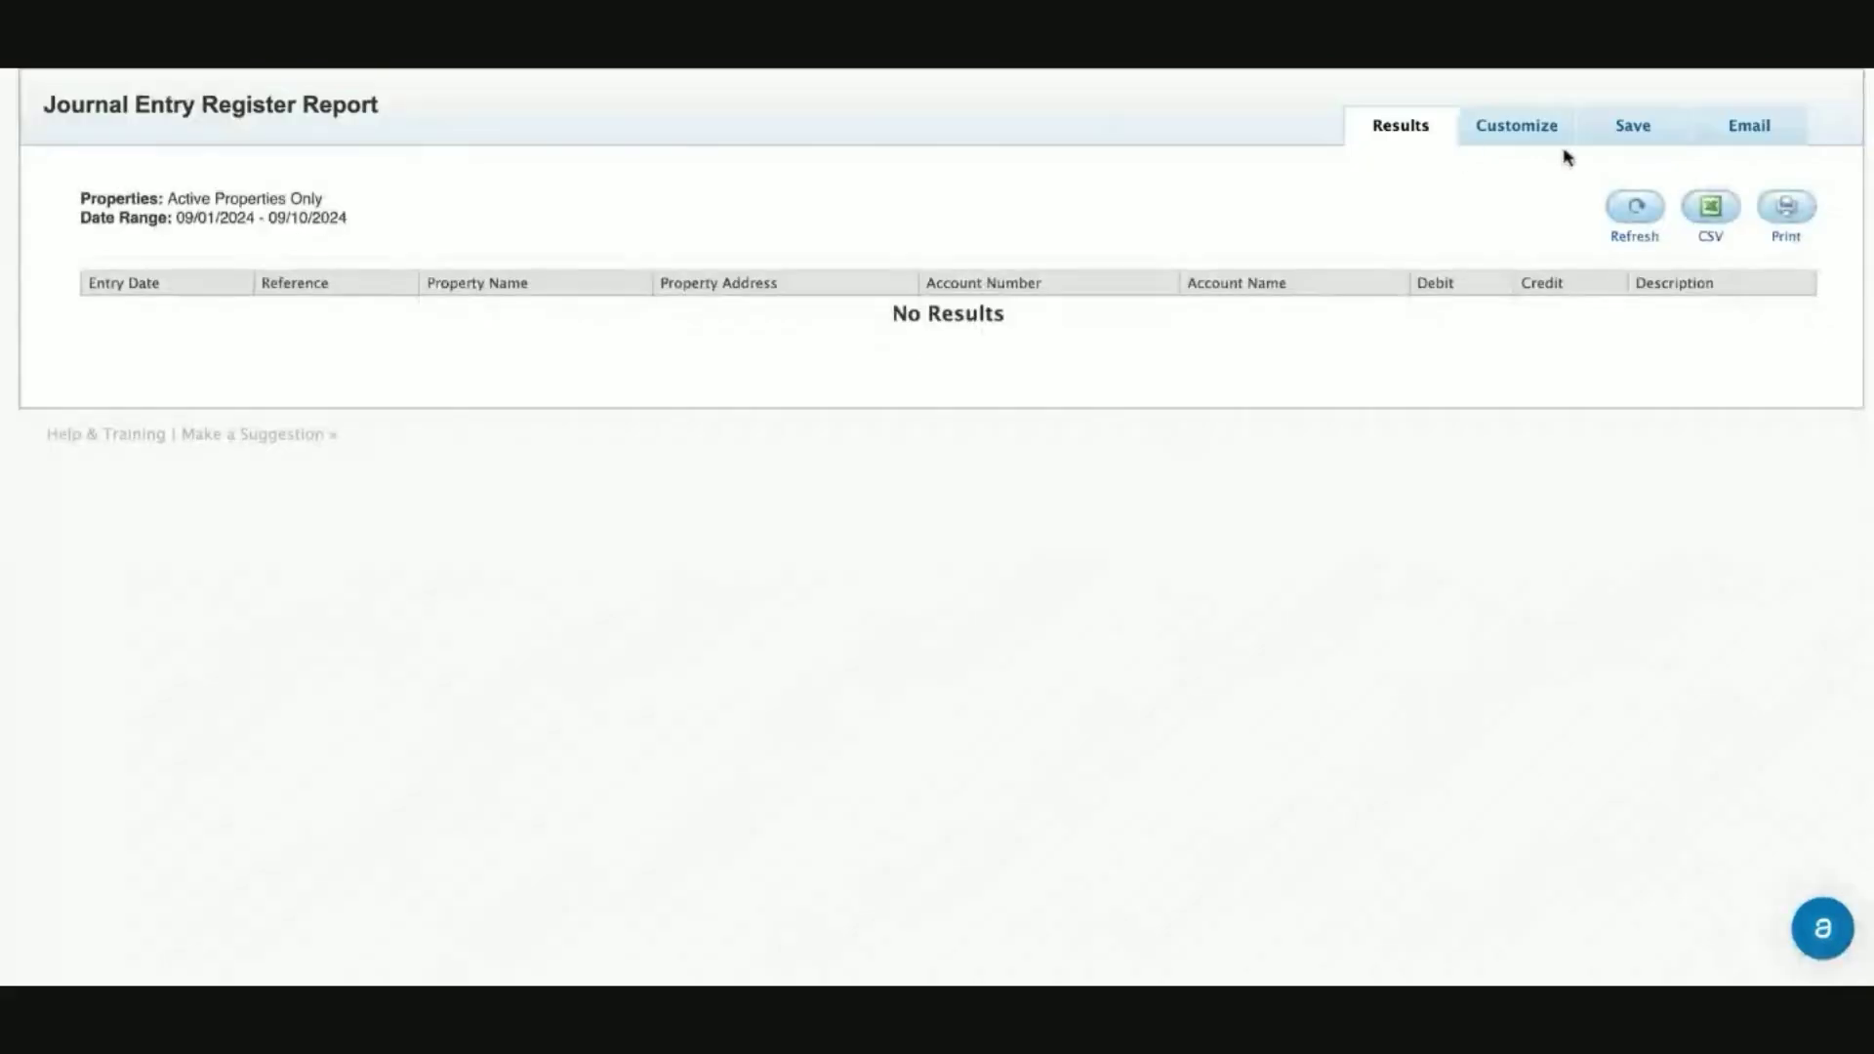
left_click(1514, 136)
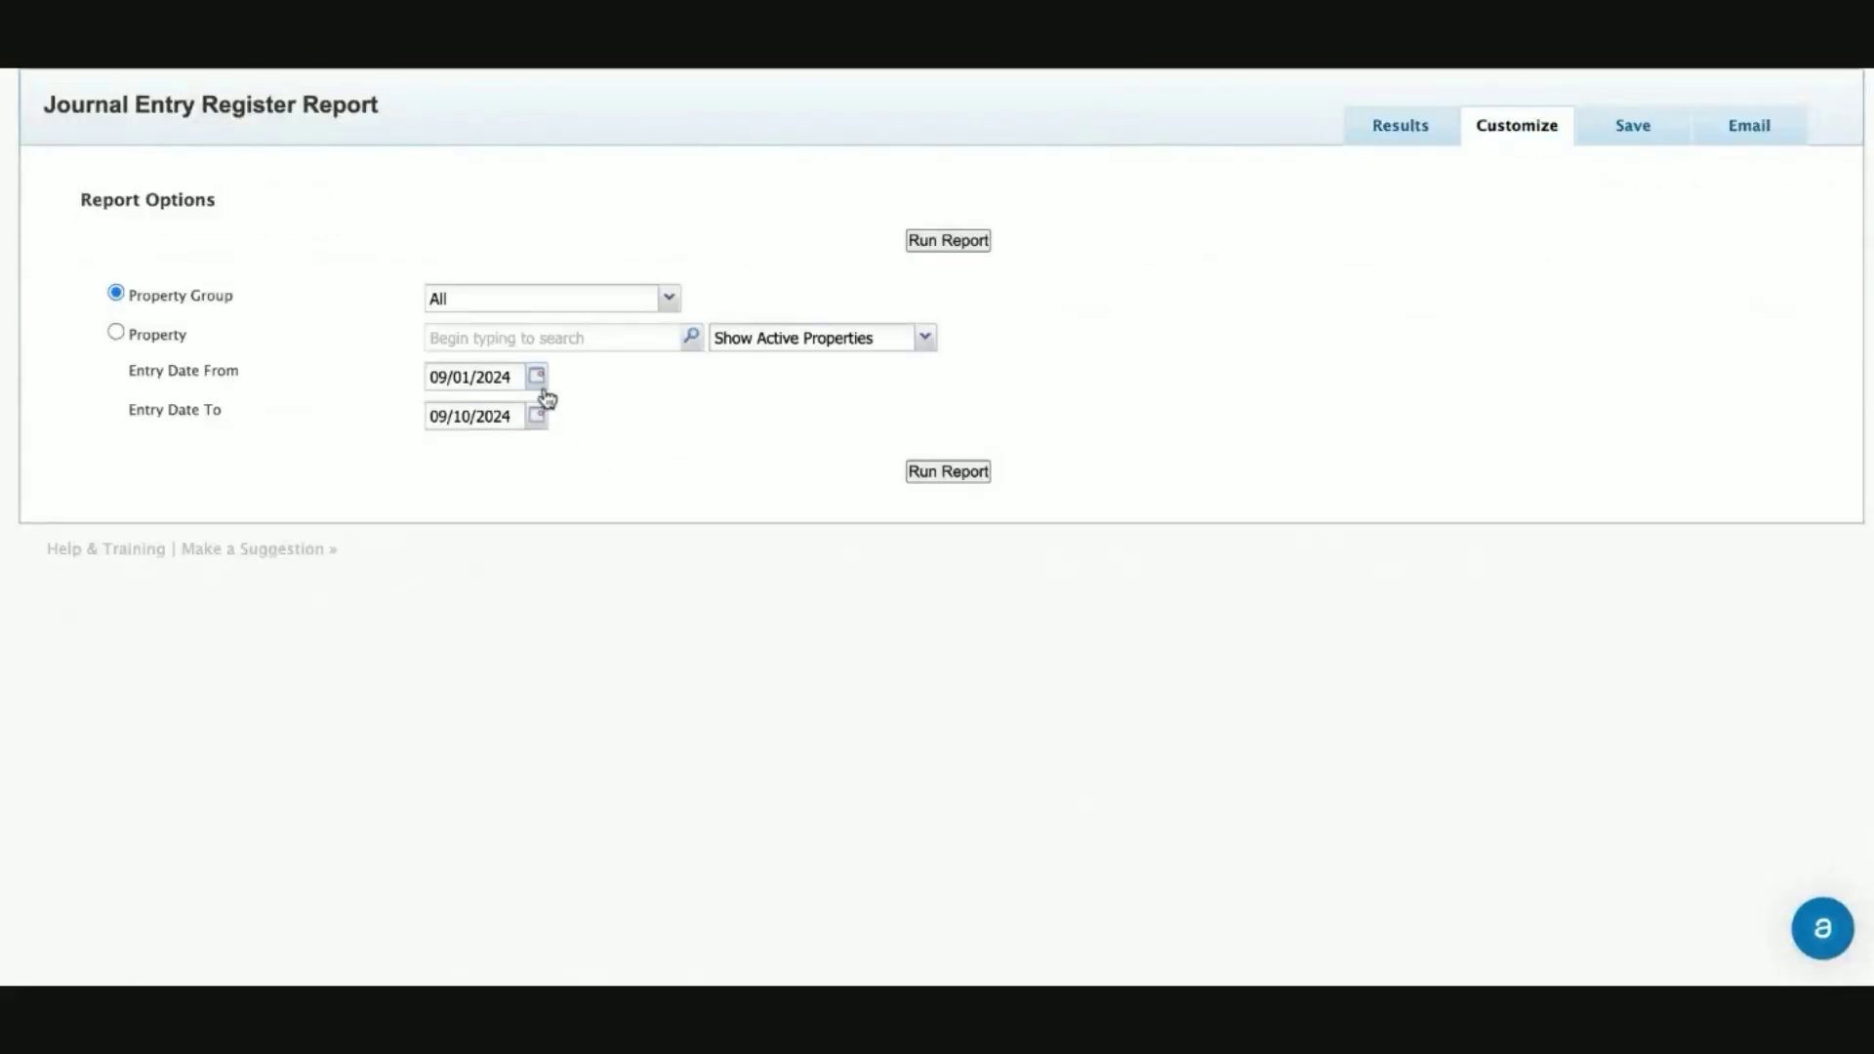
Set the Entry Date From to 03/01/2023 and run the Journal Entry Register.
left_click(536, 378)
left_click(441, 410)
left_click(442, 410)
left_click(441, 410)
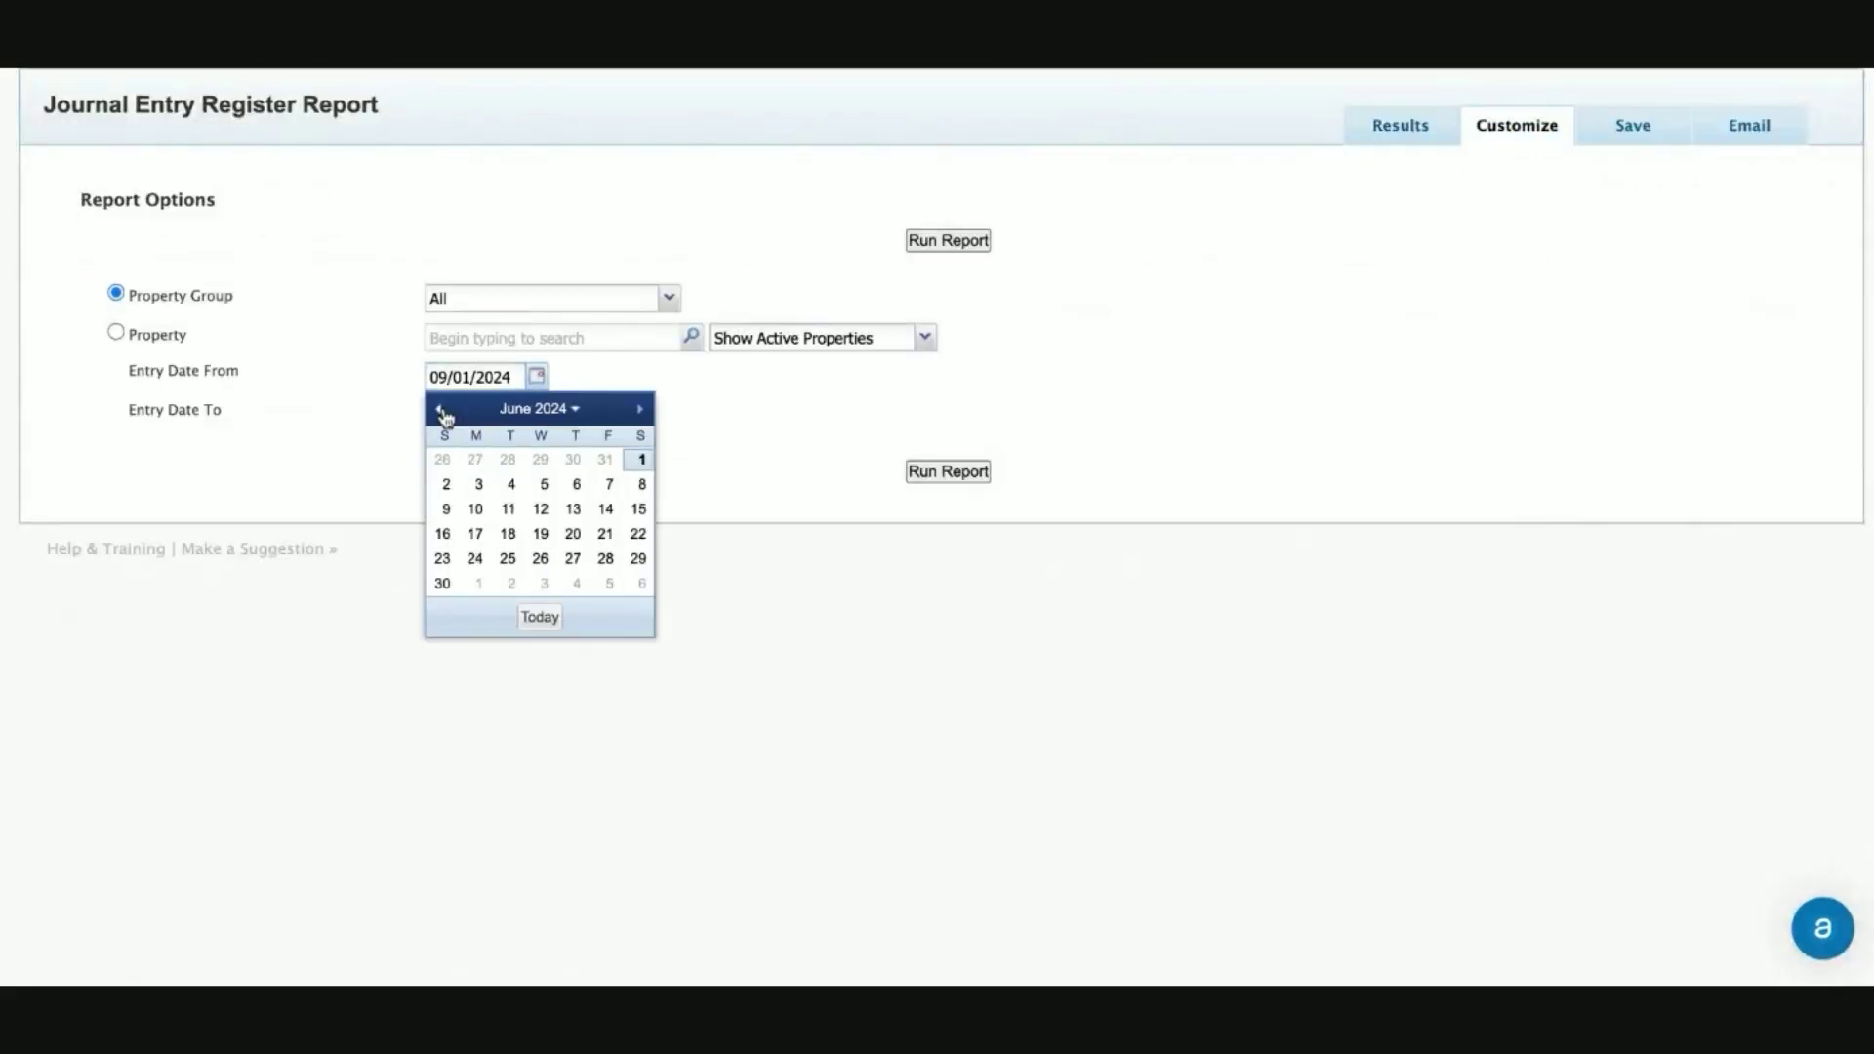
triple_click(441, 410)
triple_click(442, 409)
triple_click(441, 410)
triple_click(442, 410)
triple_click(441, 410)
left_click(541, 461)
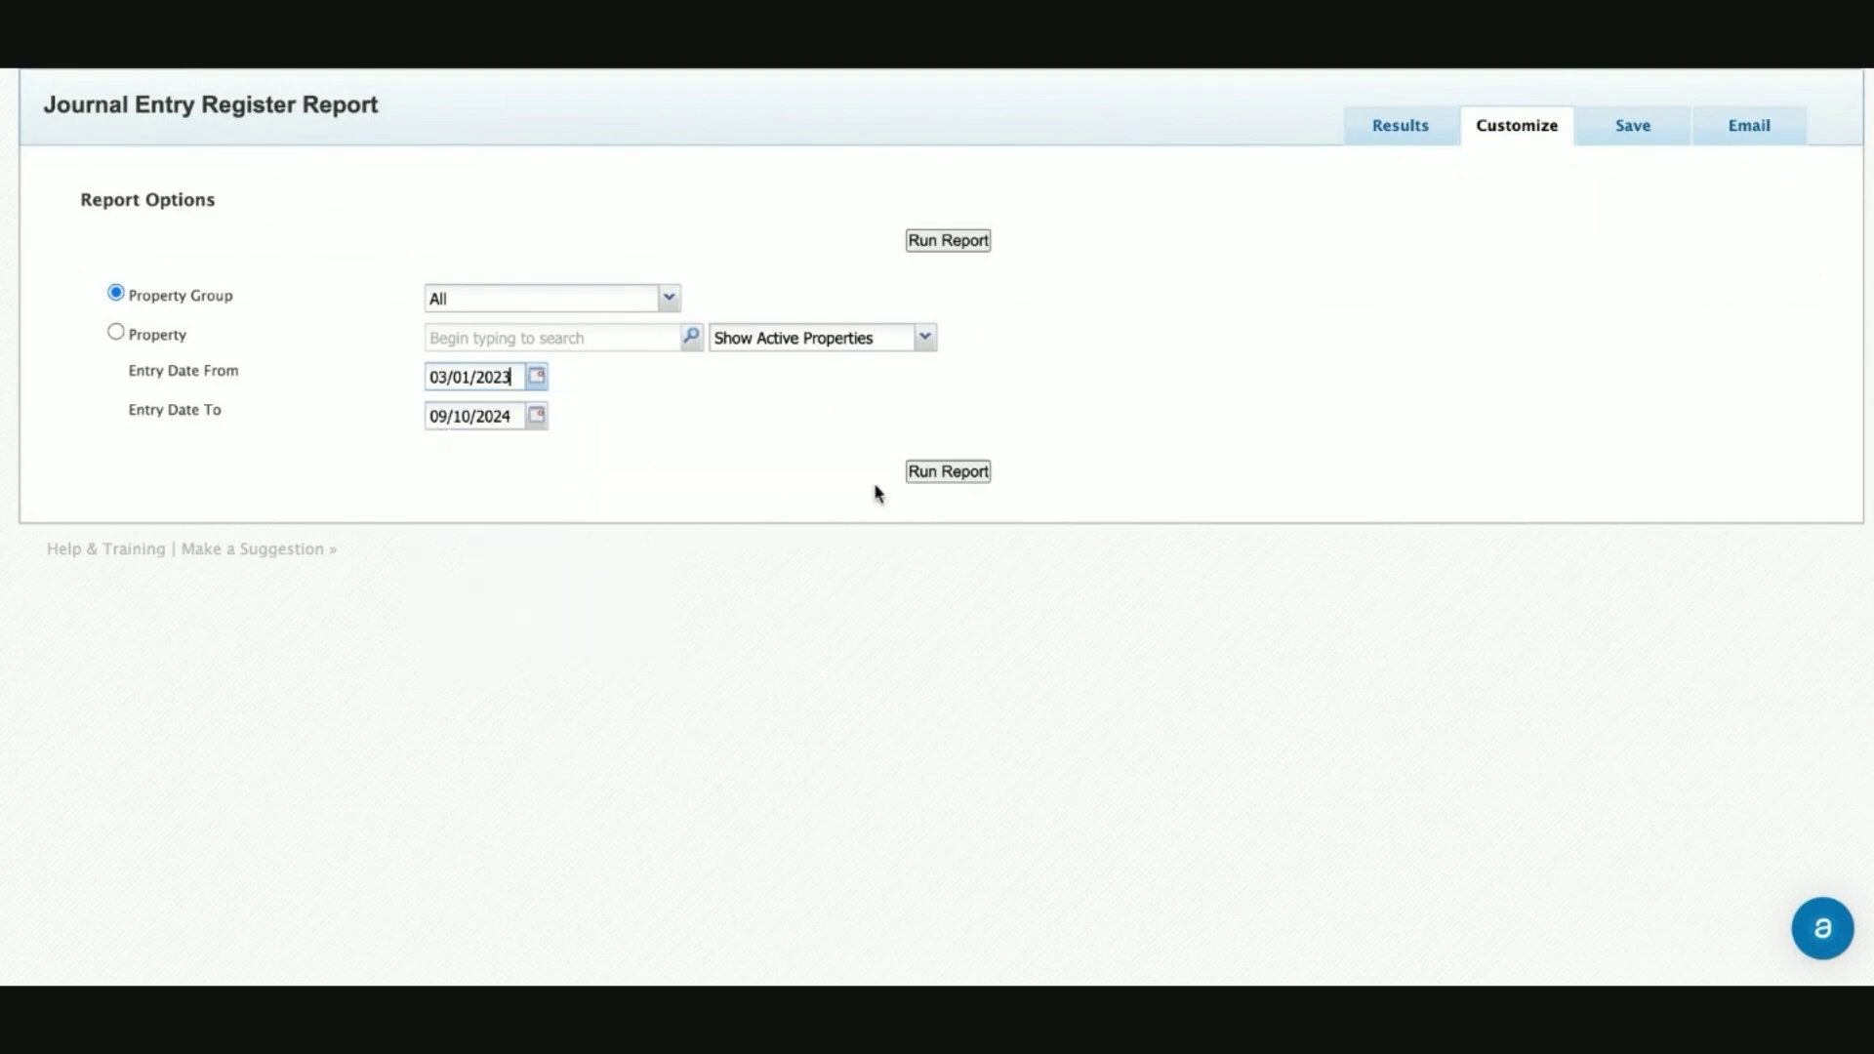
left_click(950, 472)
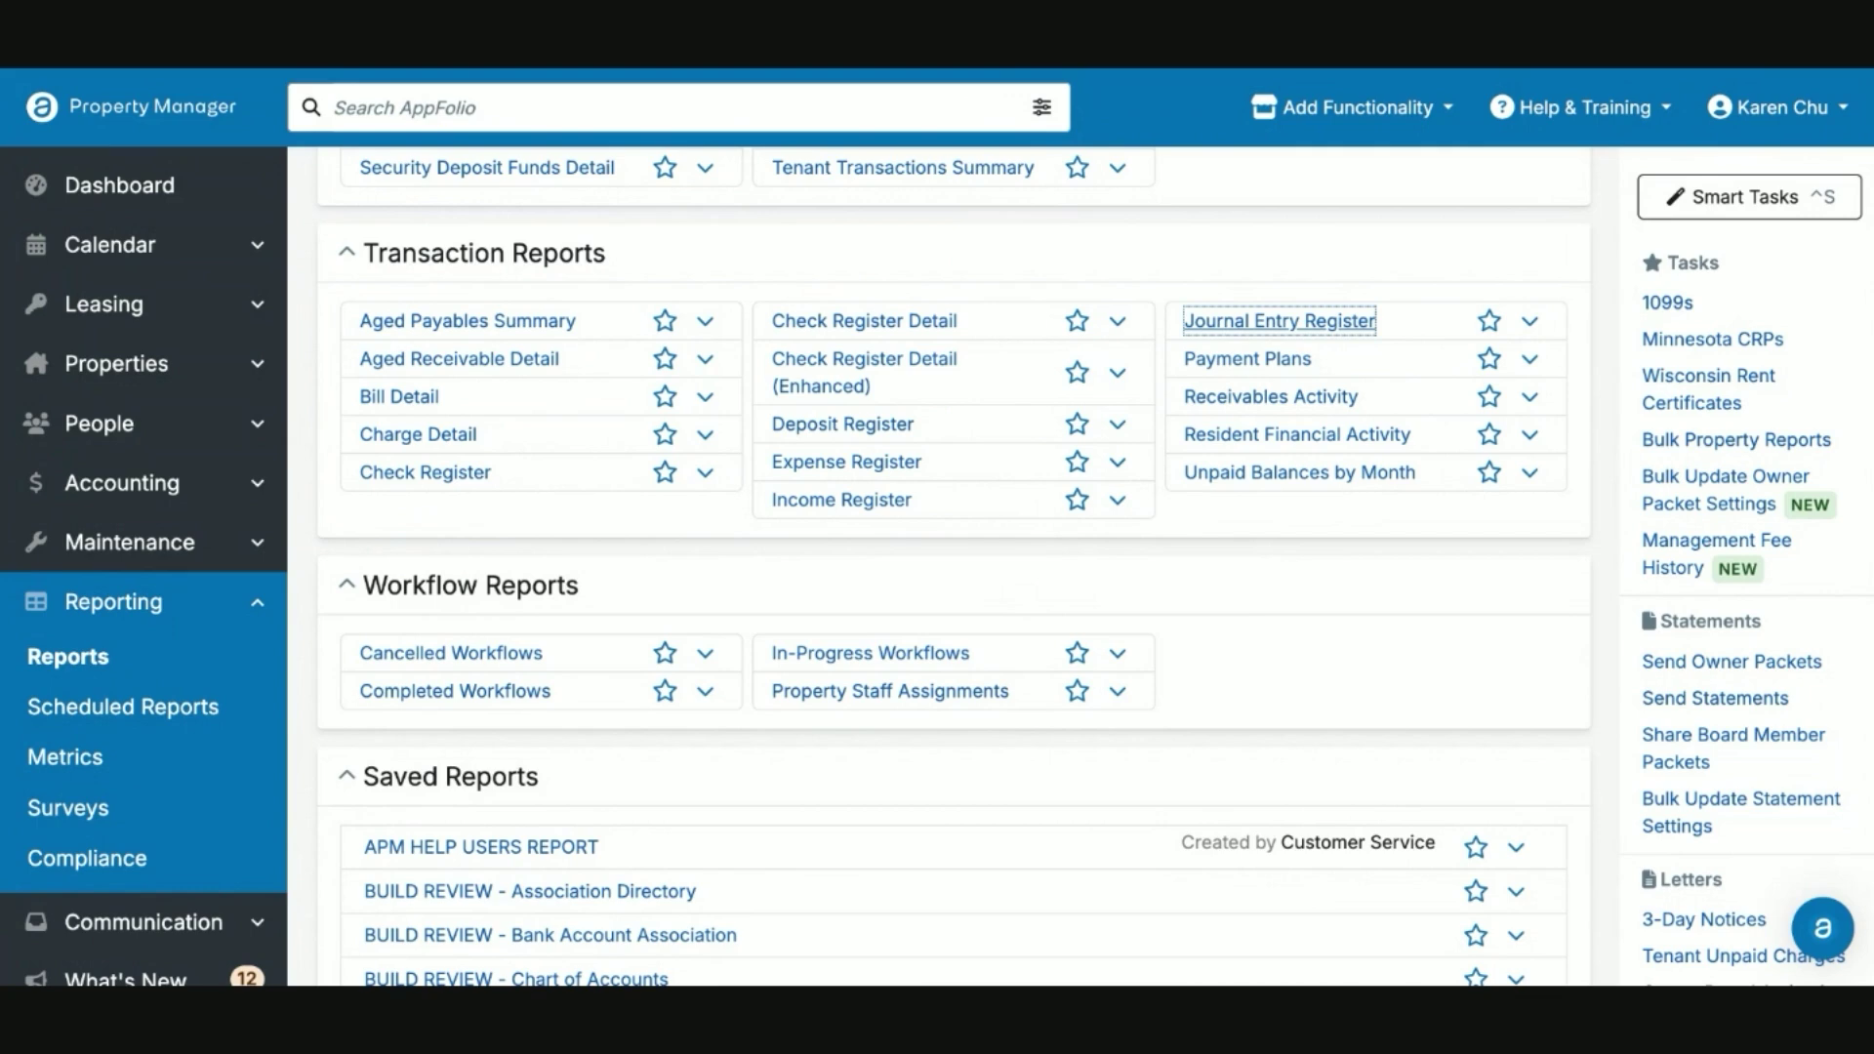
Run the Deposit Register for 09/01/2024–09/10/2024 across all bank accounts, rechecking its filters.
left_click(881, 426)
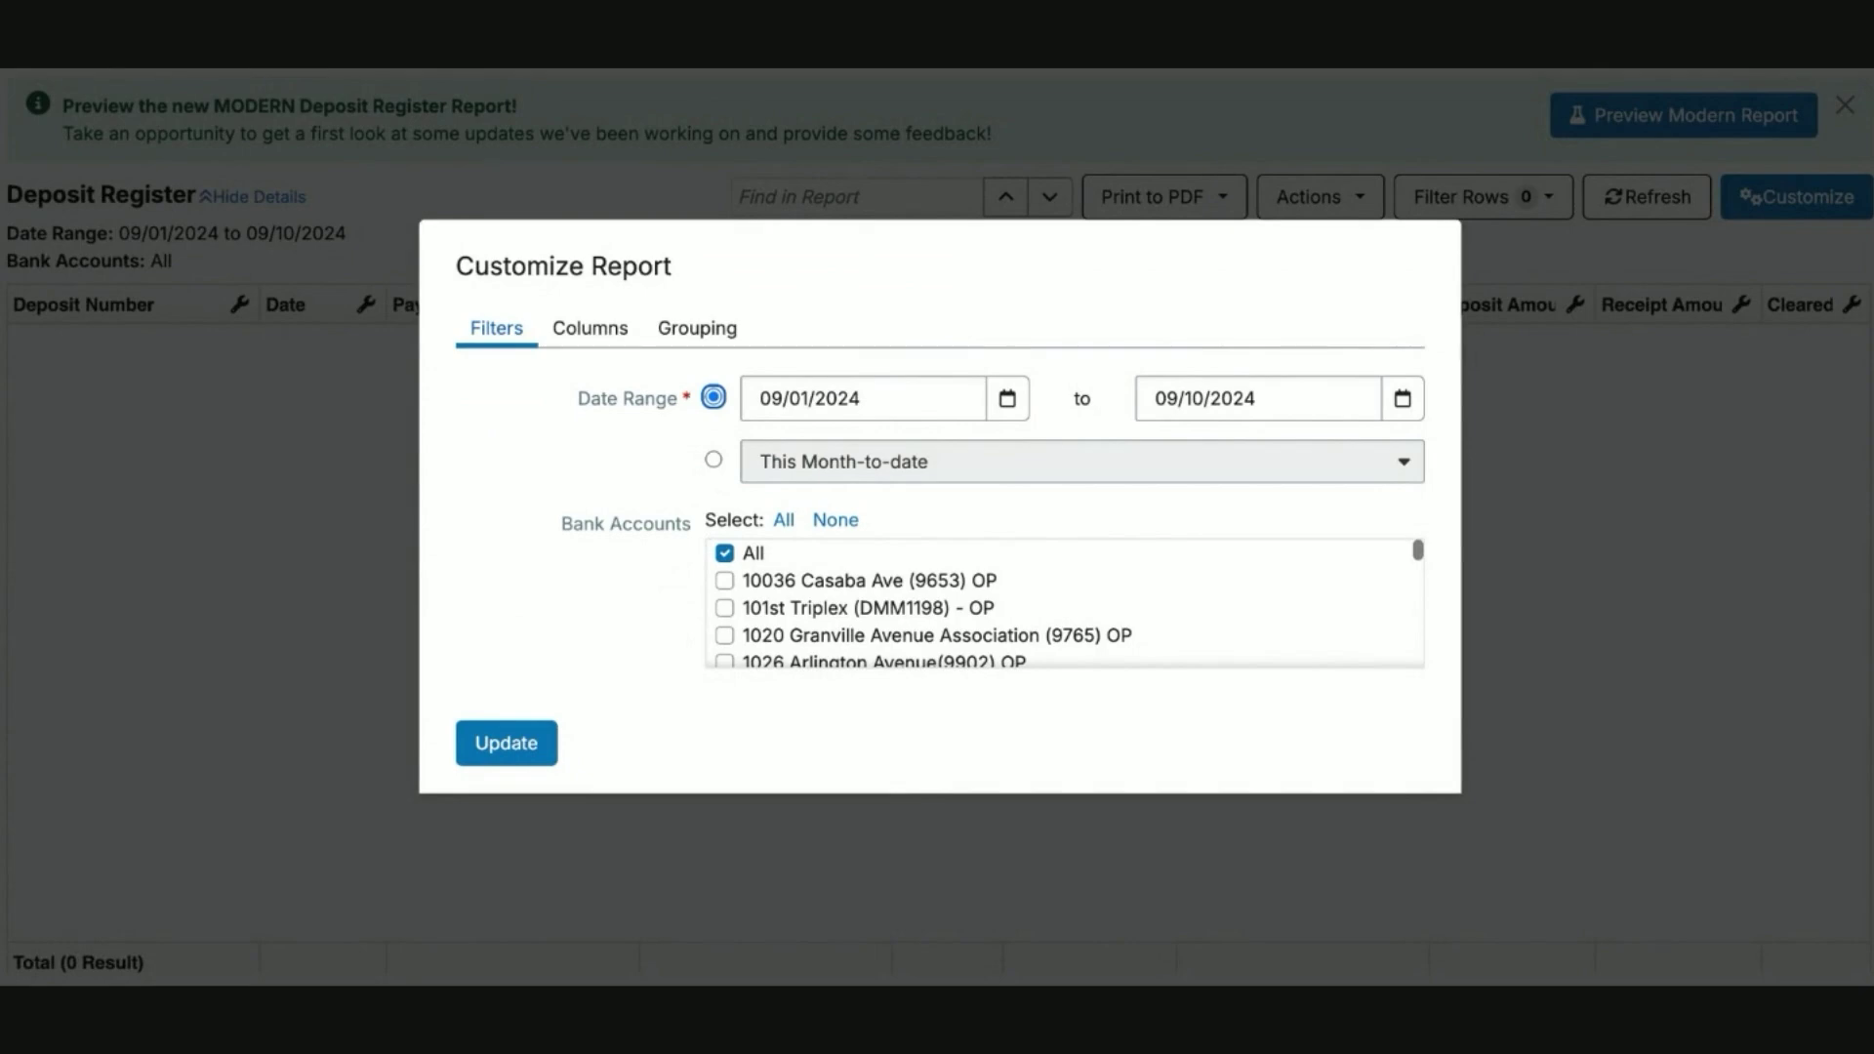
left_click(515, 745)
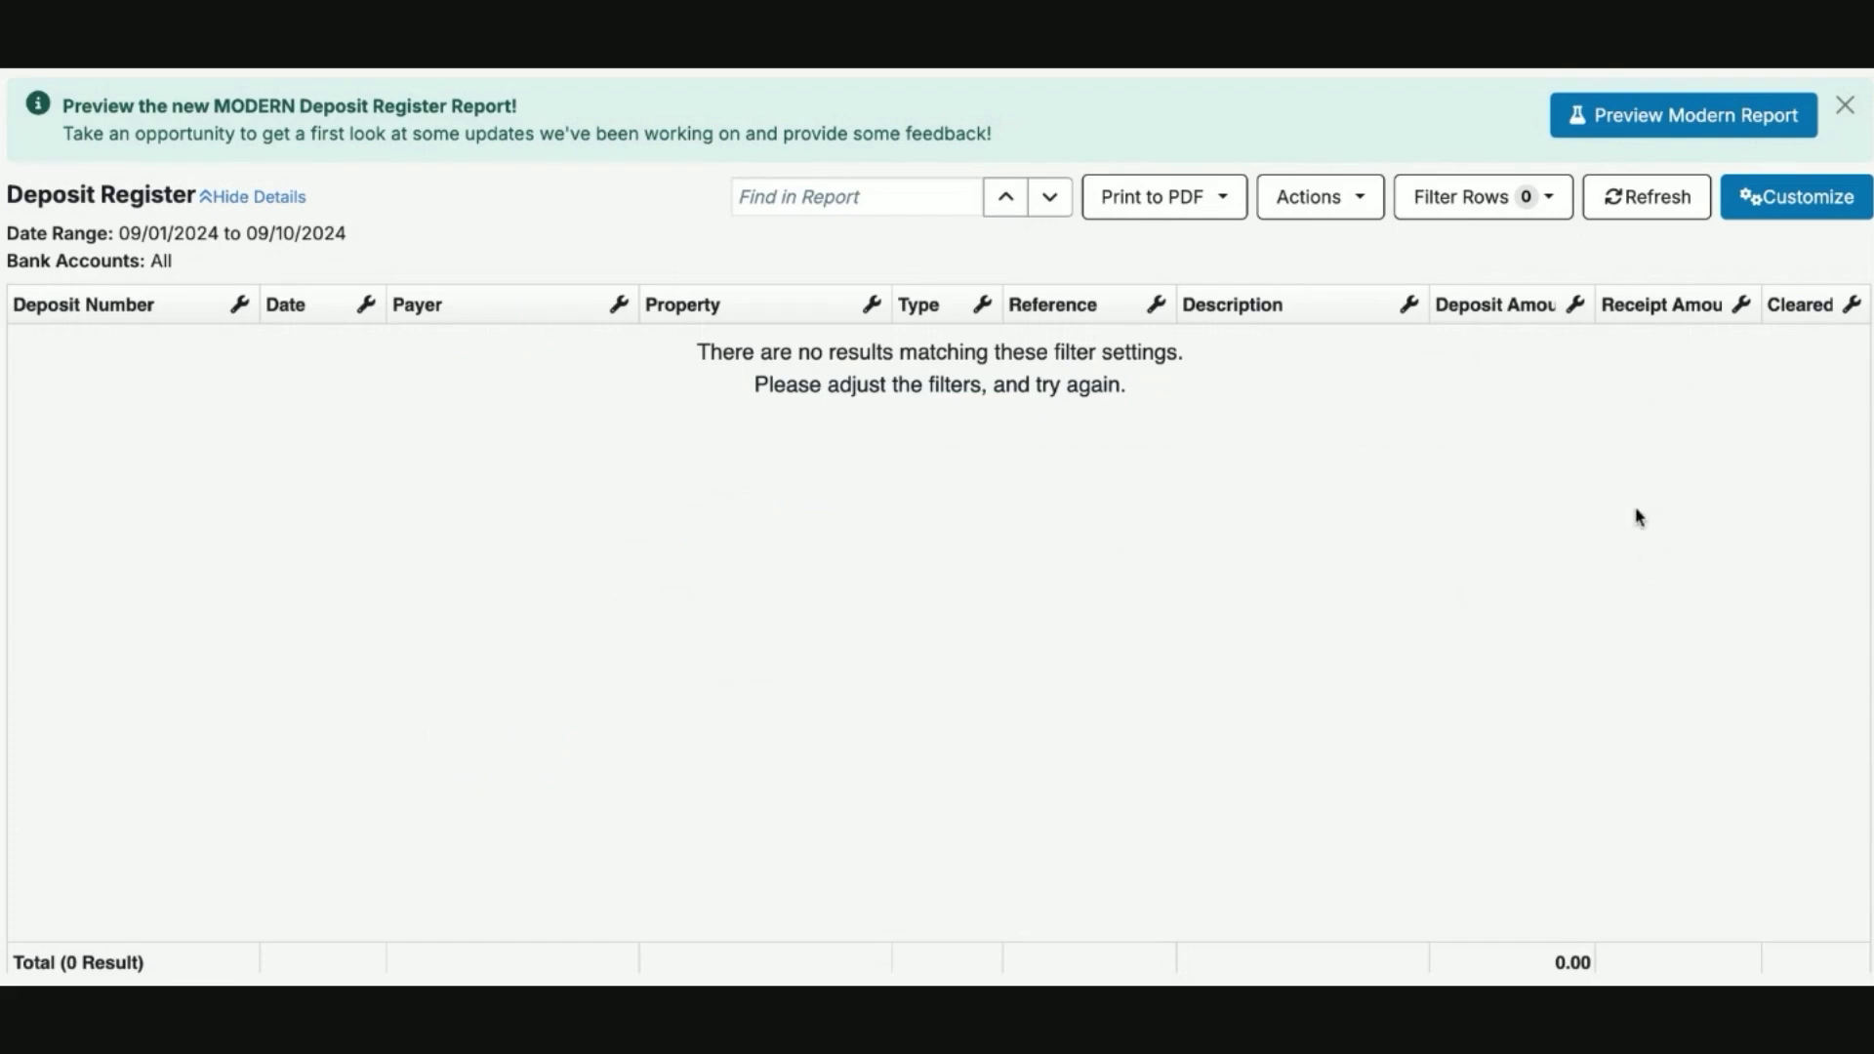
left_click(1799, 198)
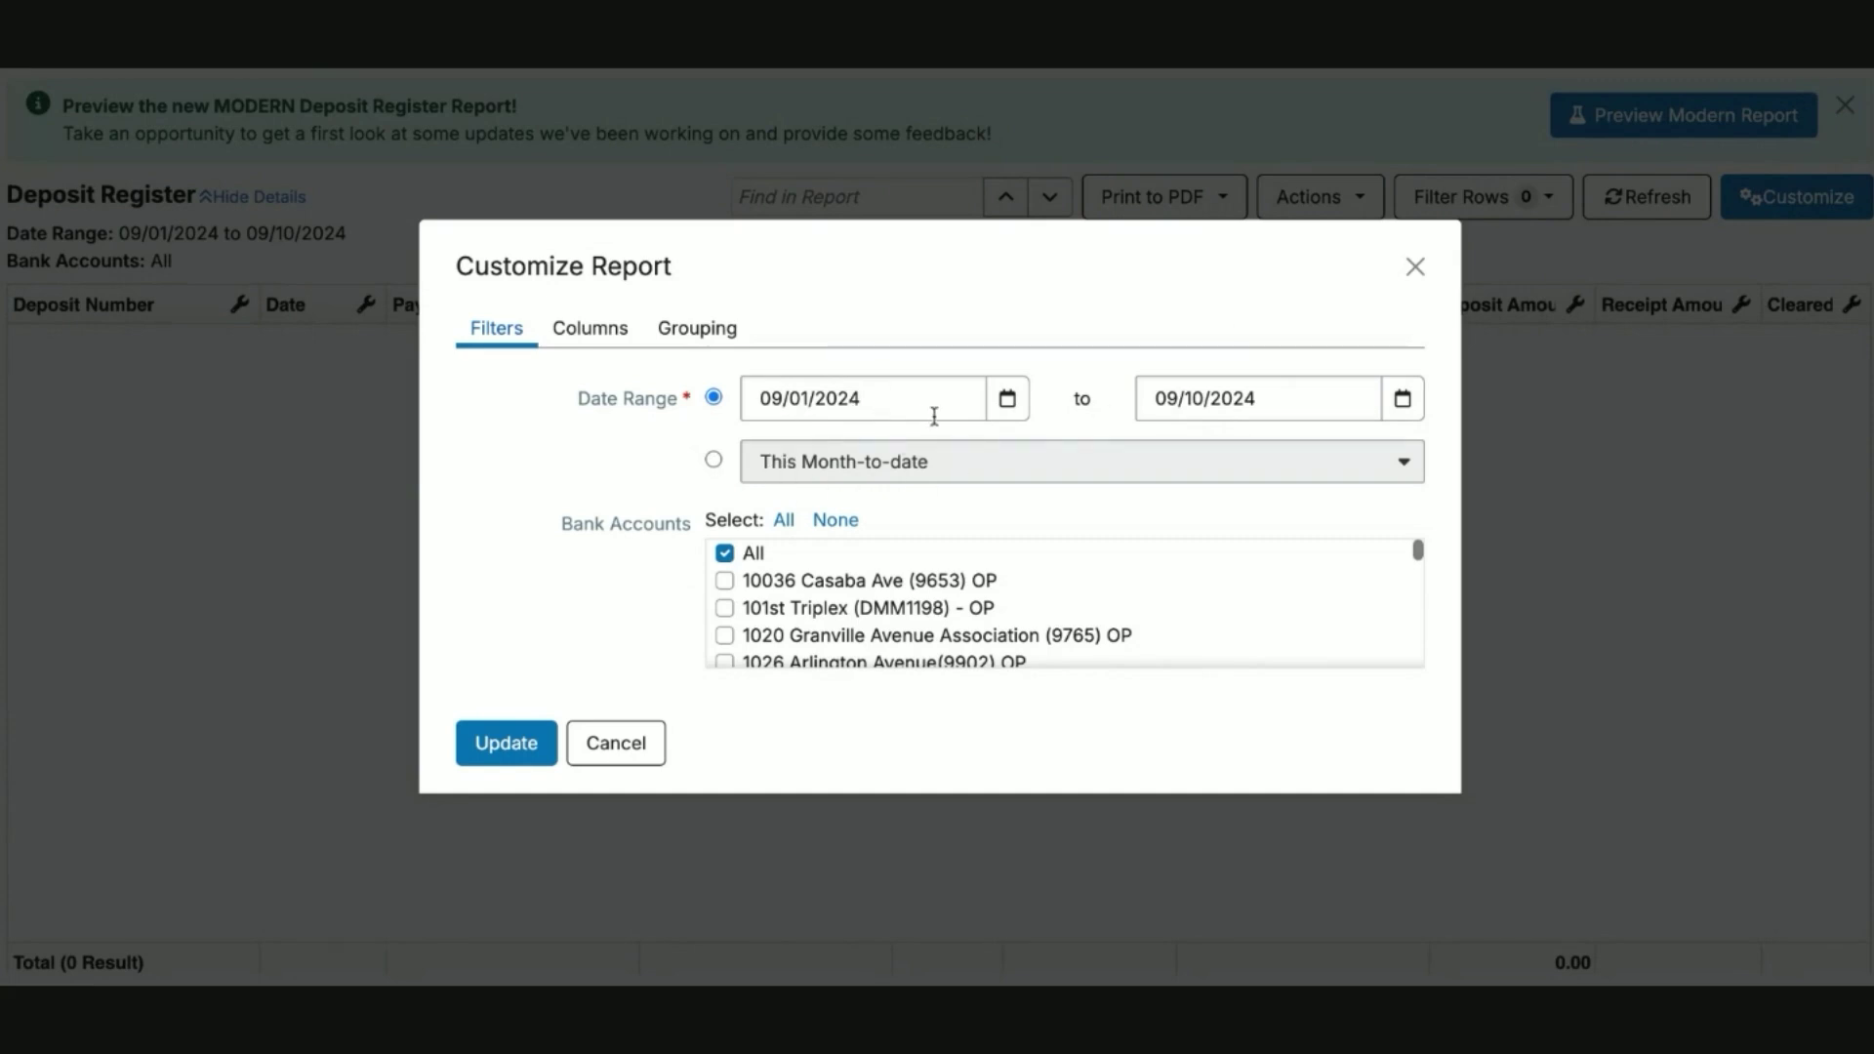
scroll(845, 615, "down", 1)
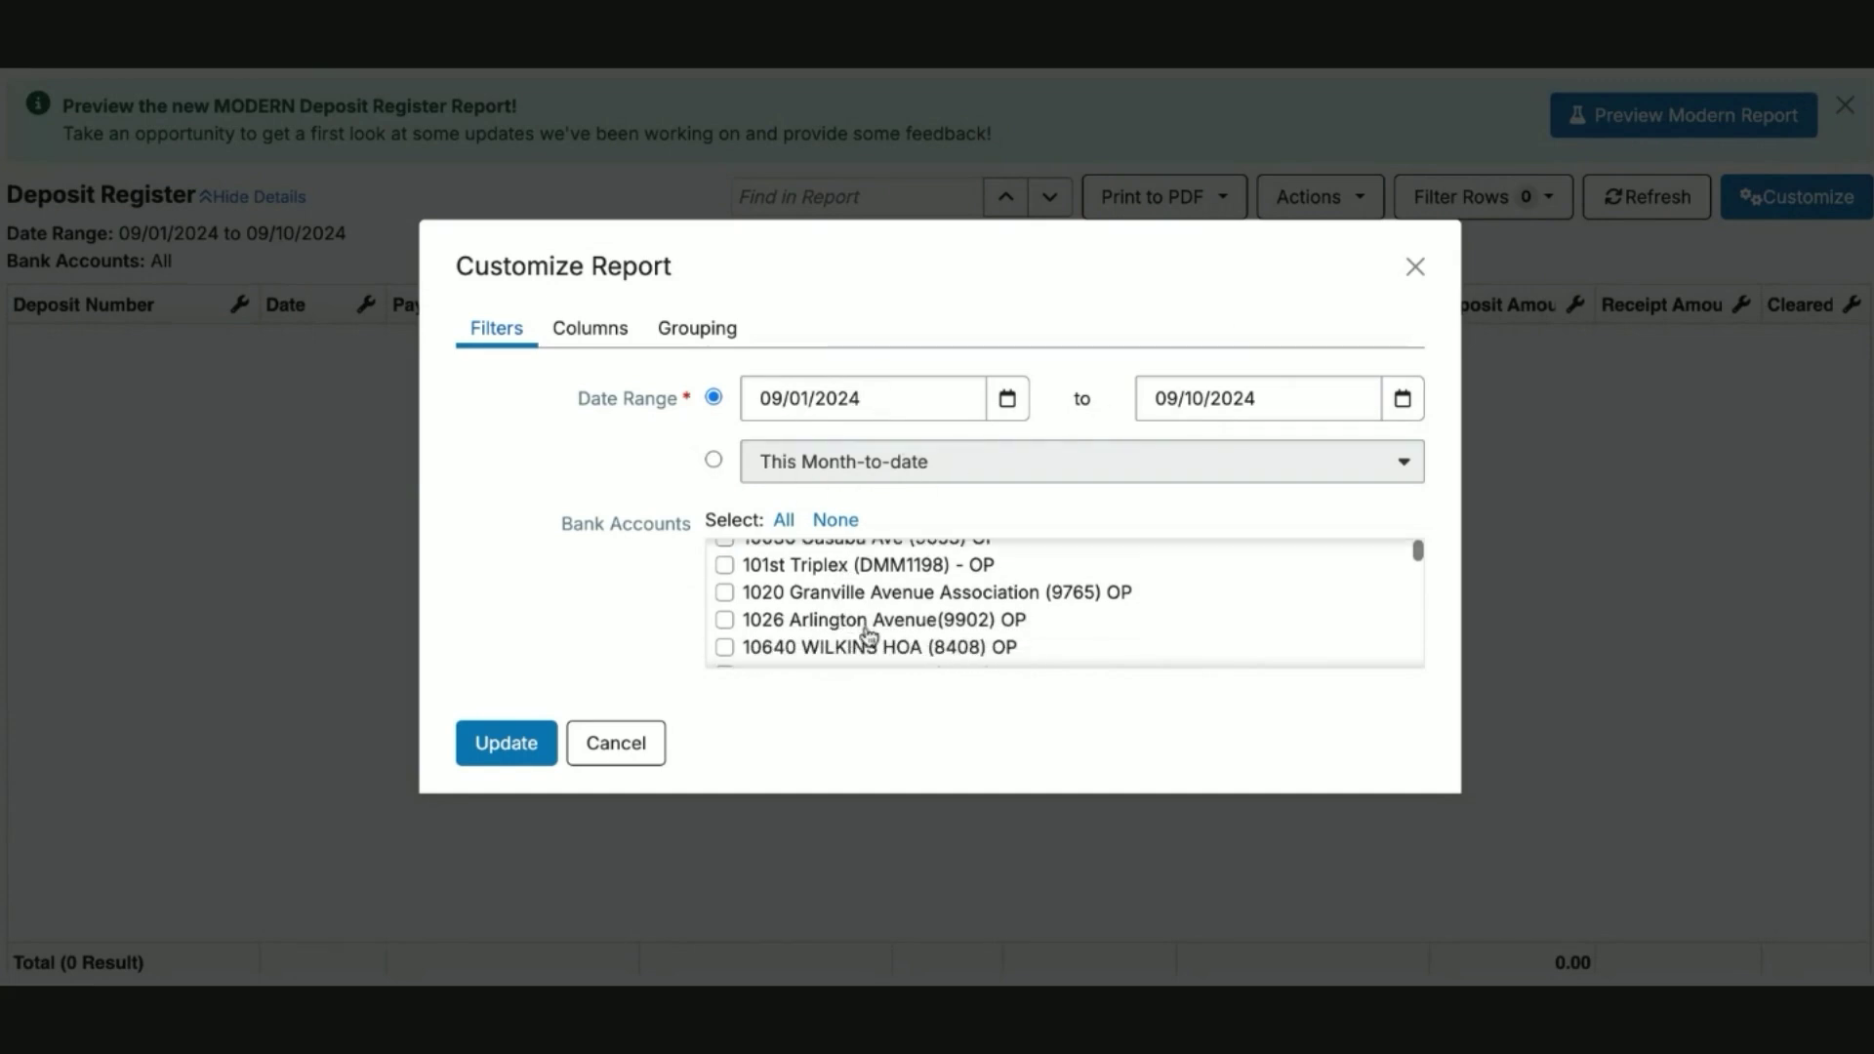
left_click(539, 734)
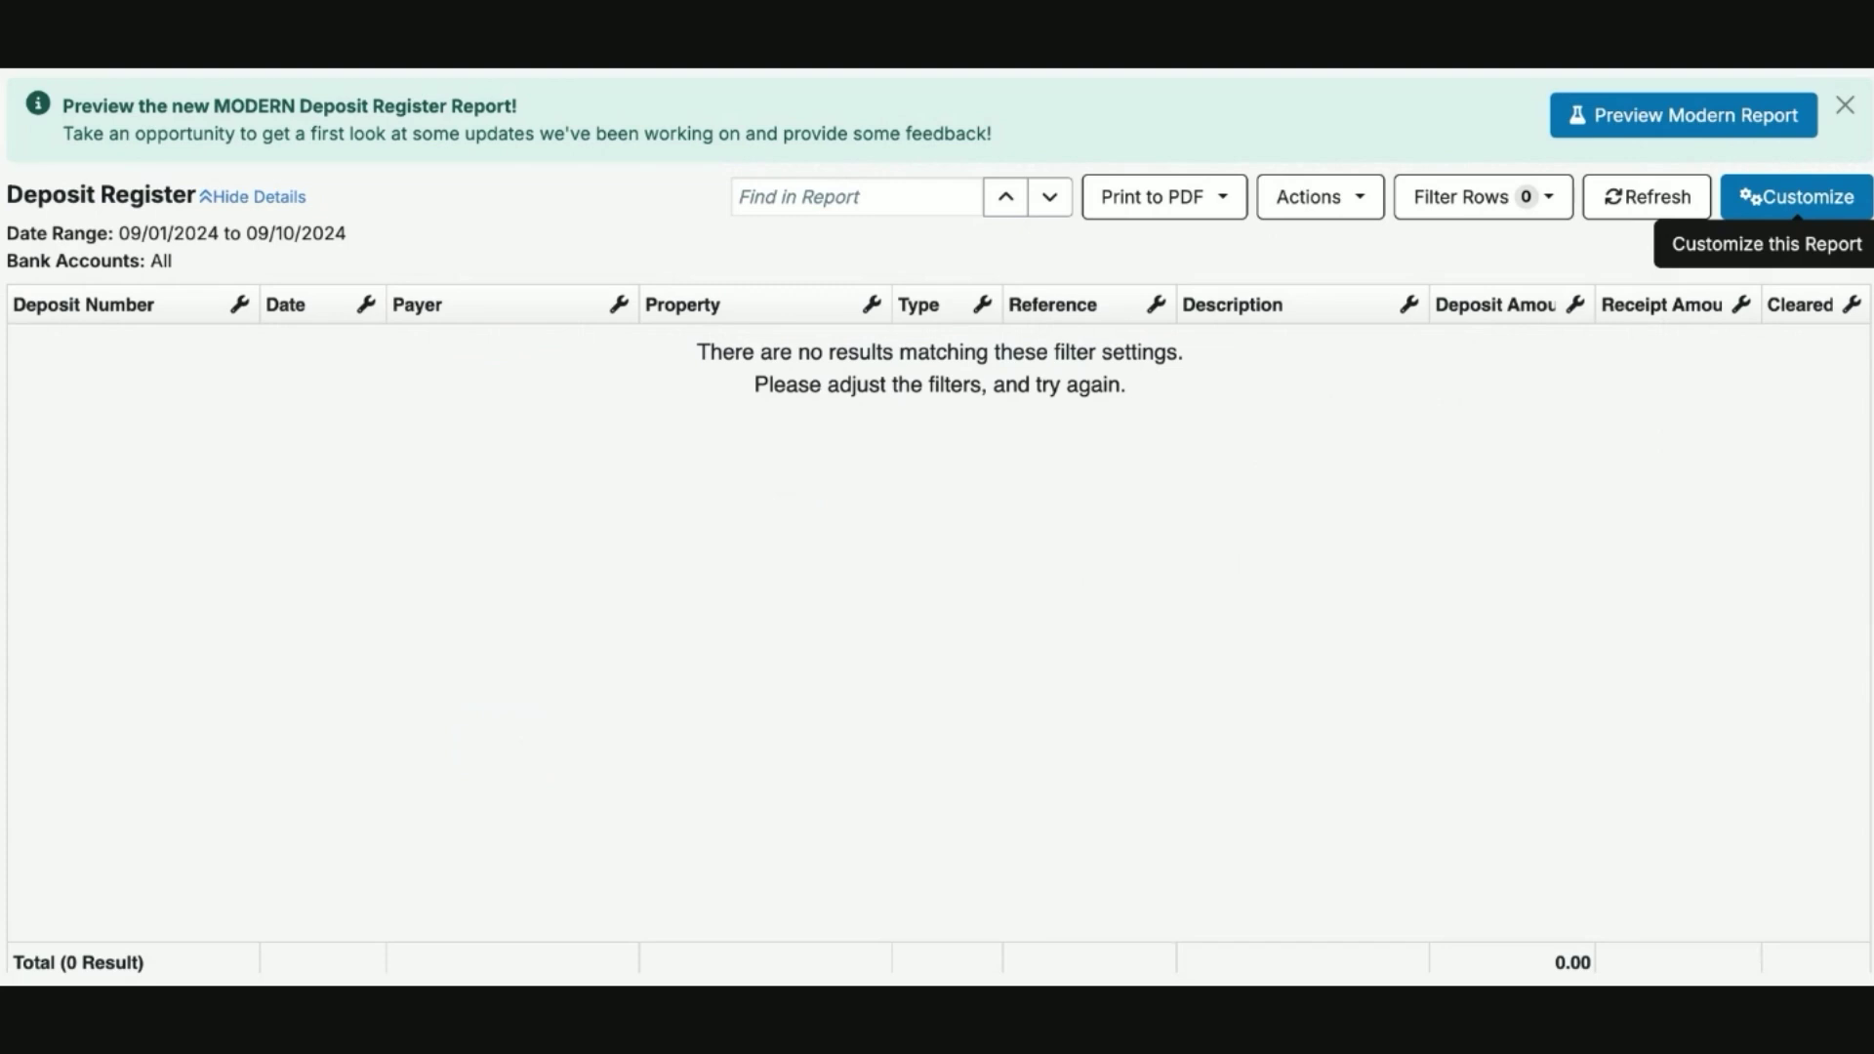
Open the Bill Detail report and set its Properties filter to Show All Properties.
key("alt+Left")
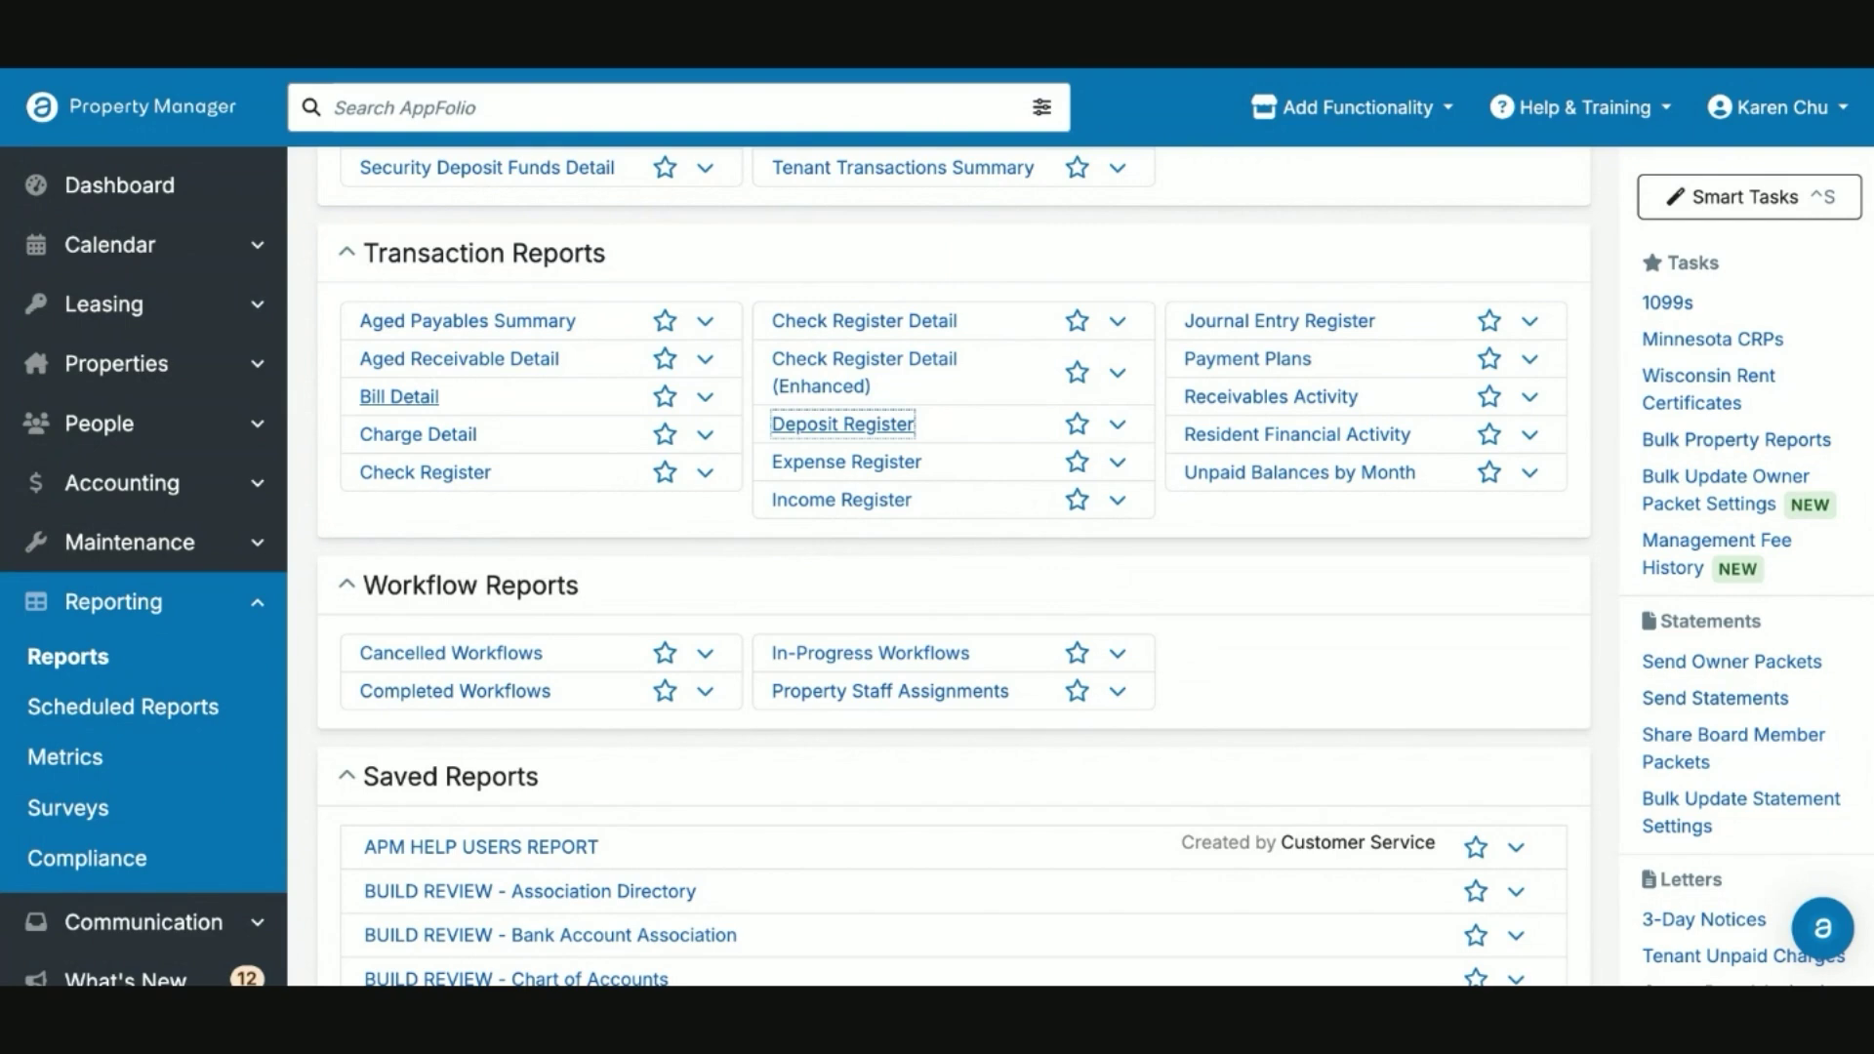
left_click(399, 397)
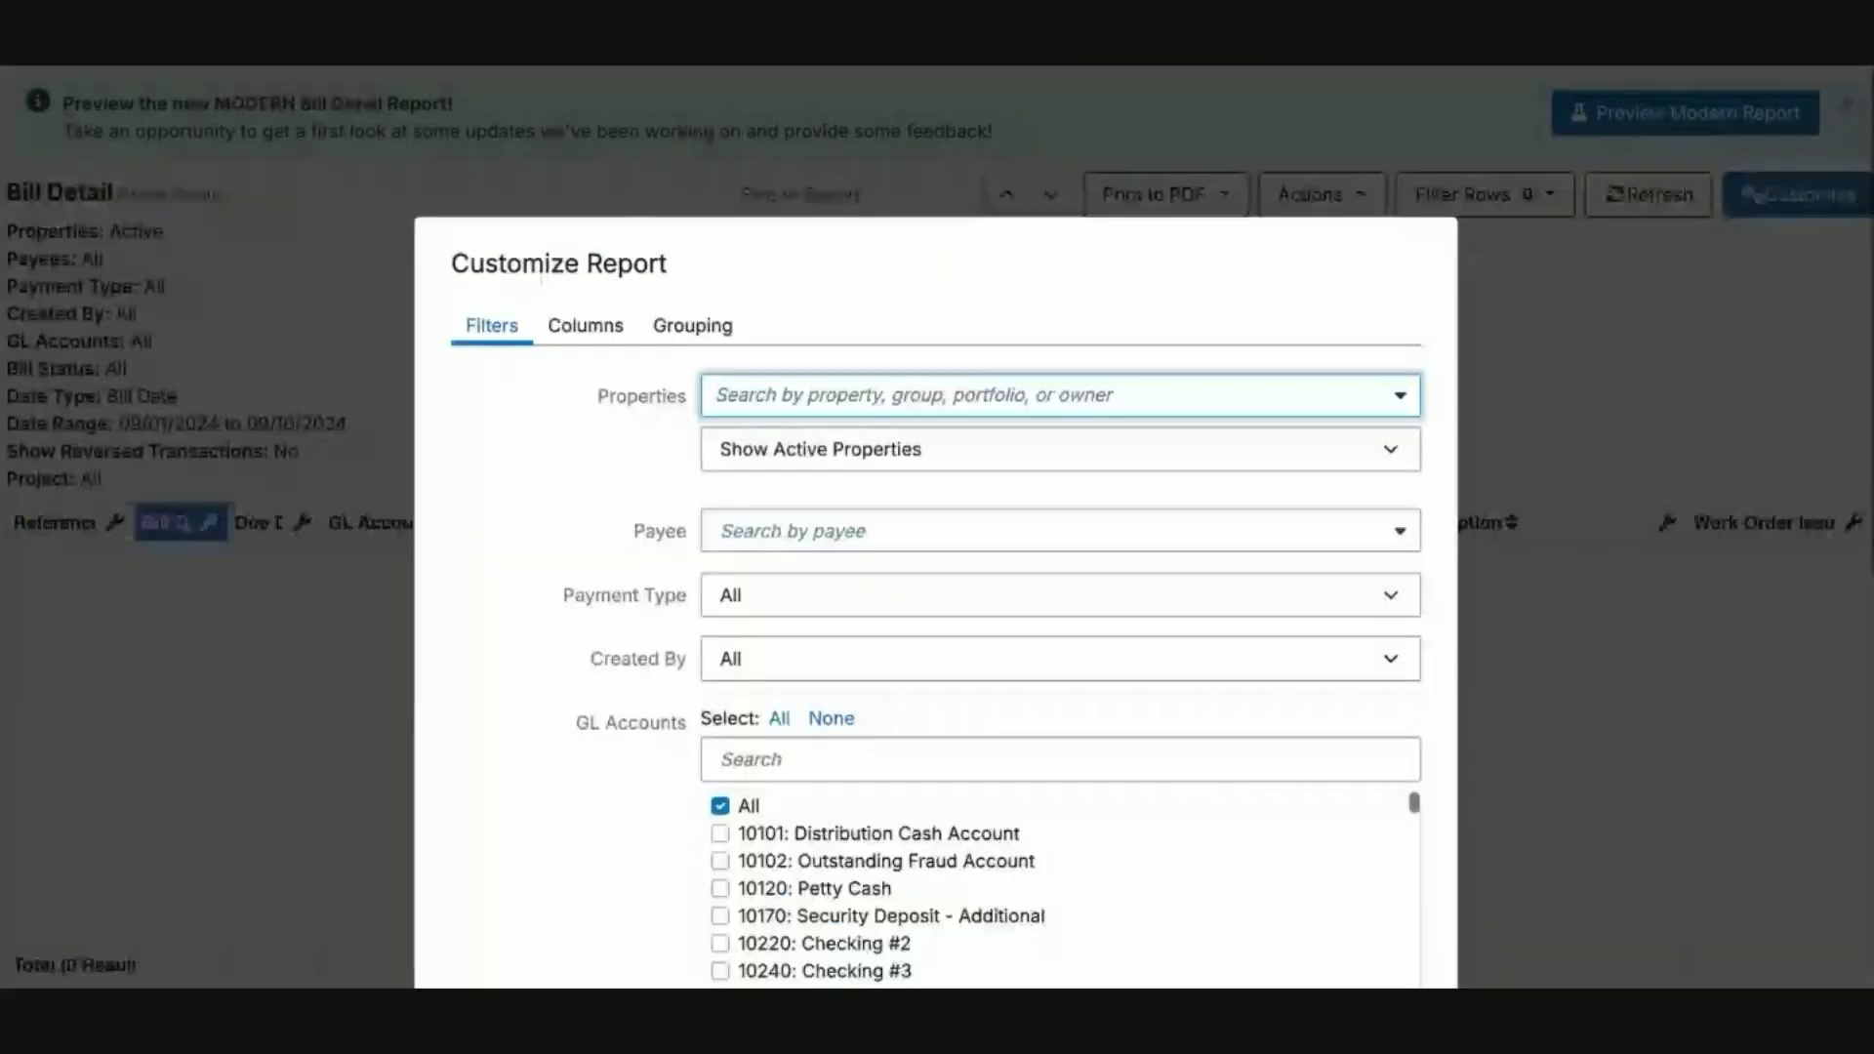
left_click(857, 479)
scroll(646, 635, "down", 2)
left_click(814, 440)
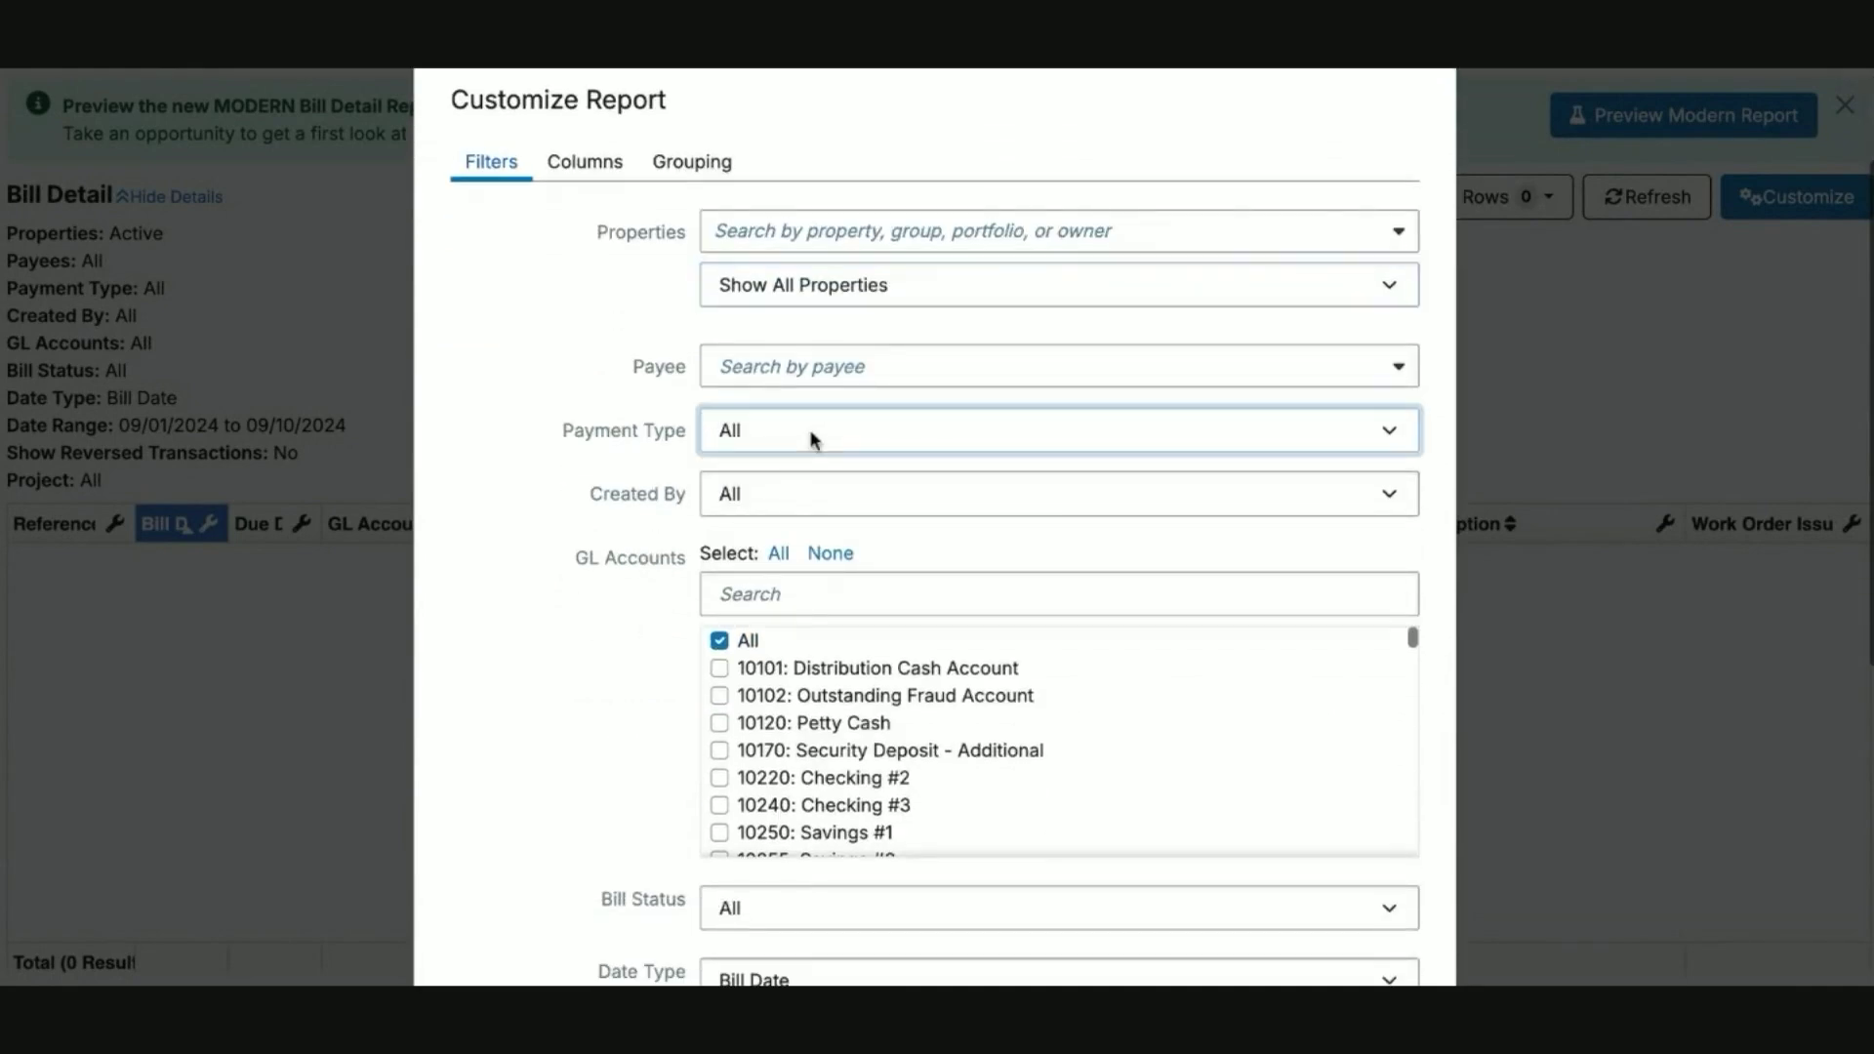
scroll(728, 639, "down", 3)
scroll(649, 574, "up", 1)
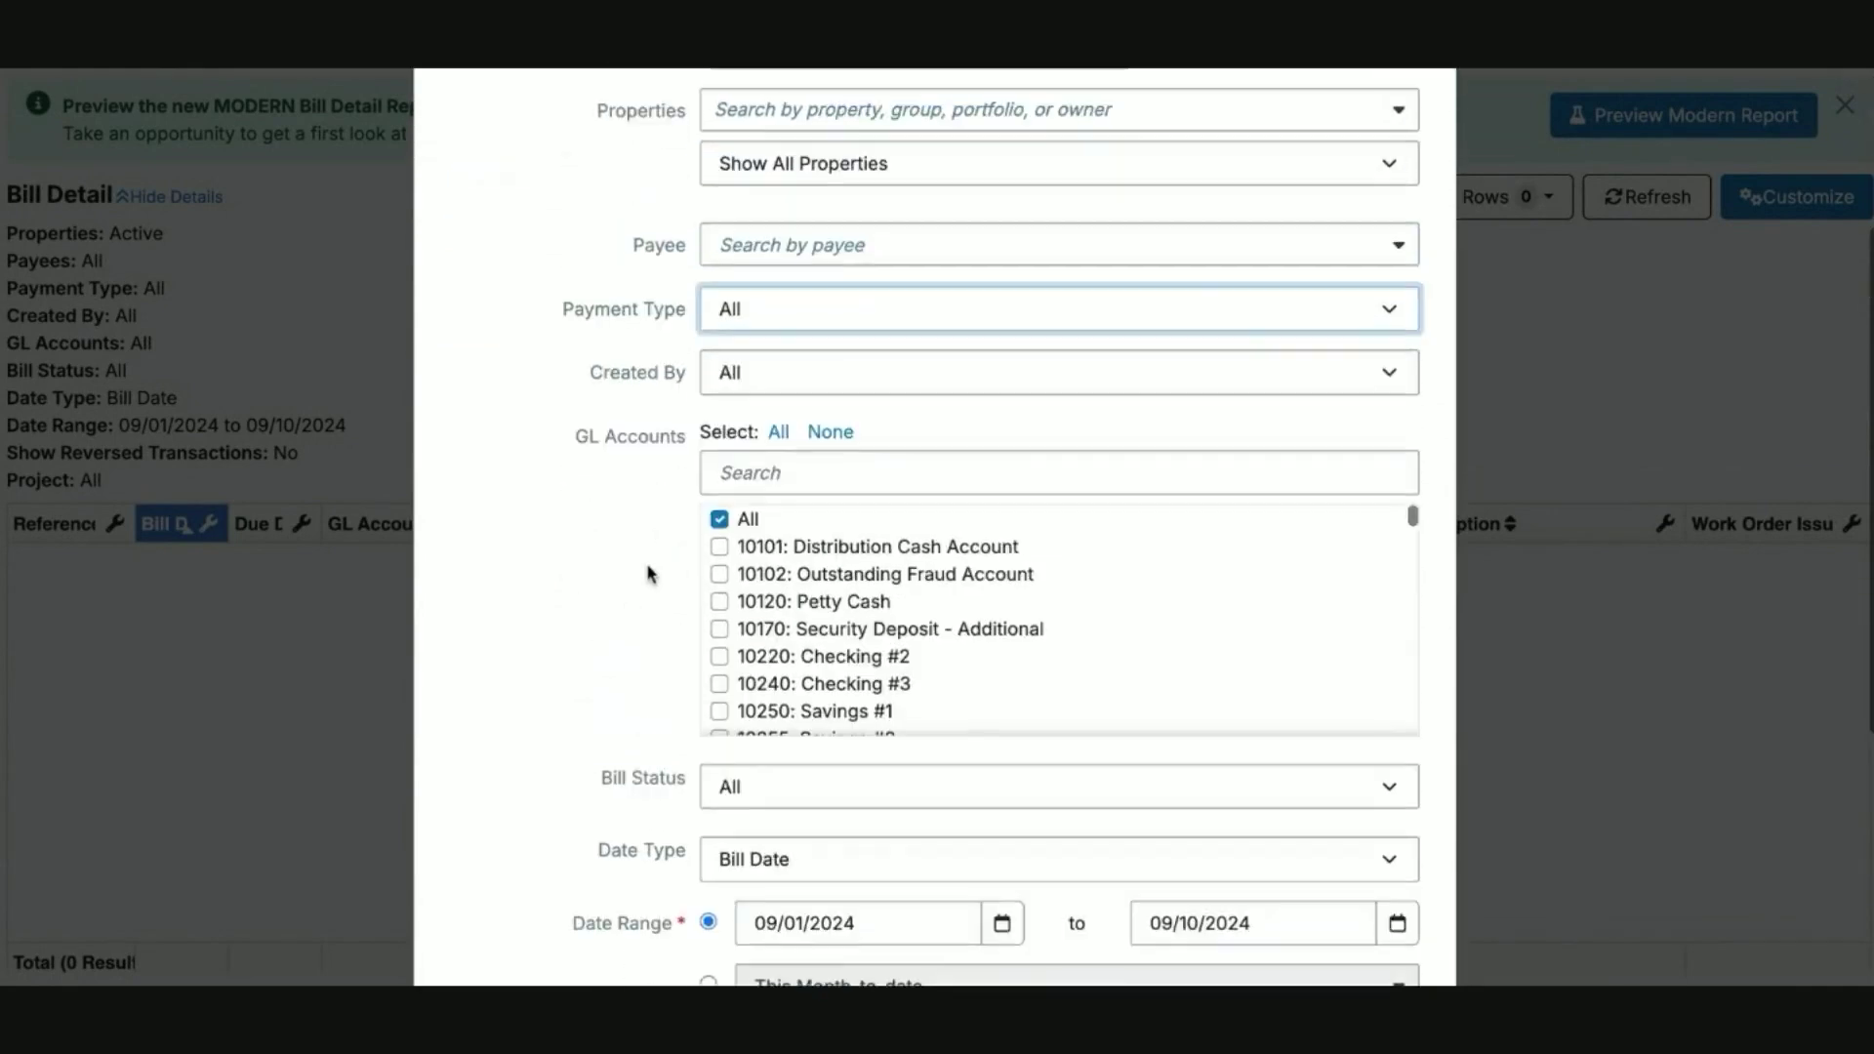
scroll(650, 574, "up", 2)
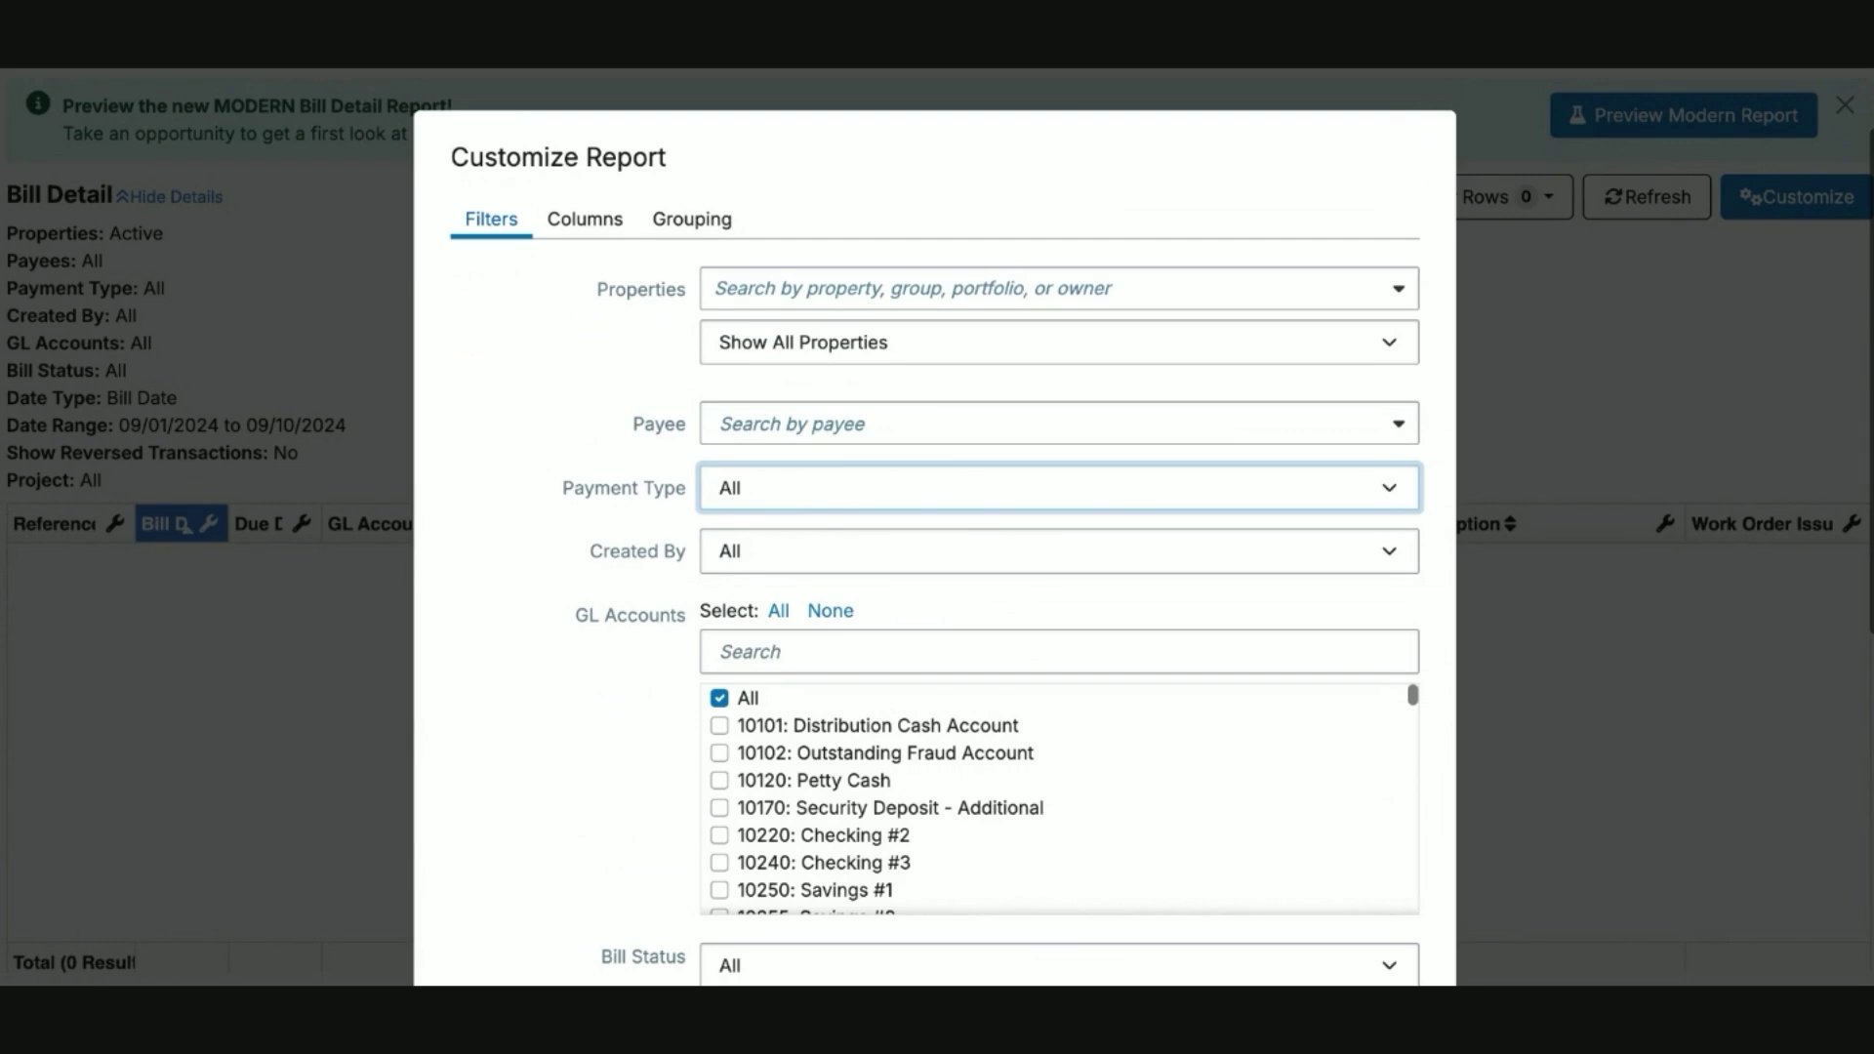
scroll(597, 664, "down", 1)
left_click(793, 465)
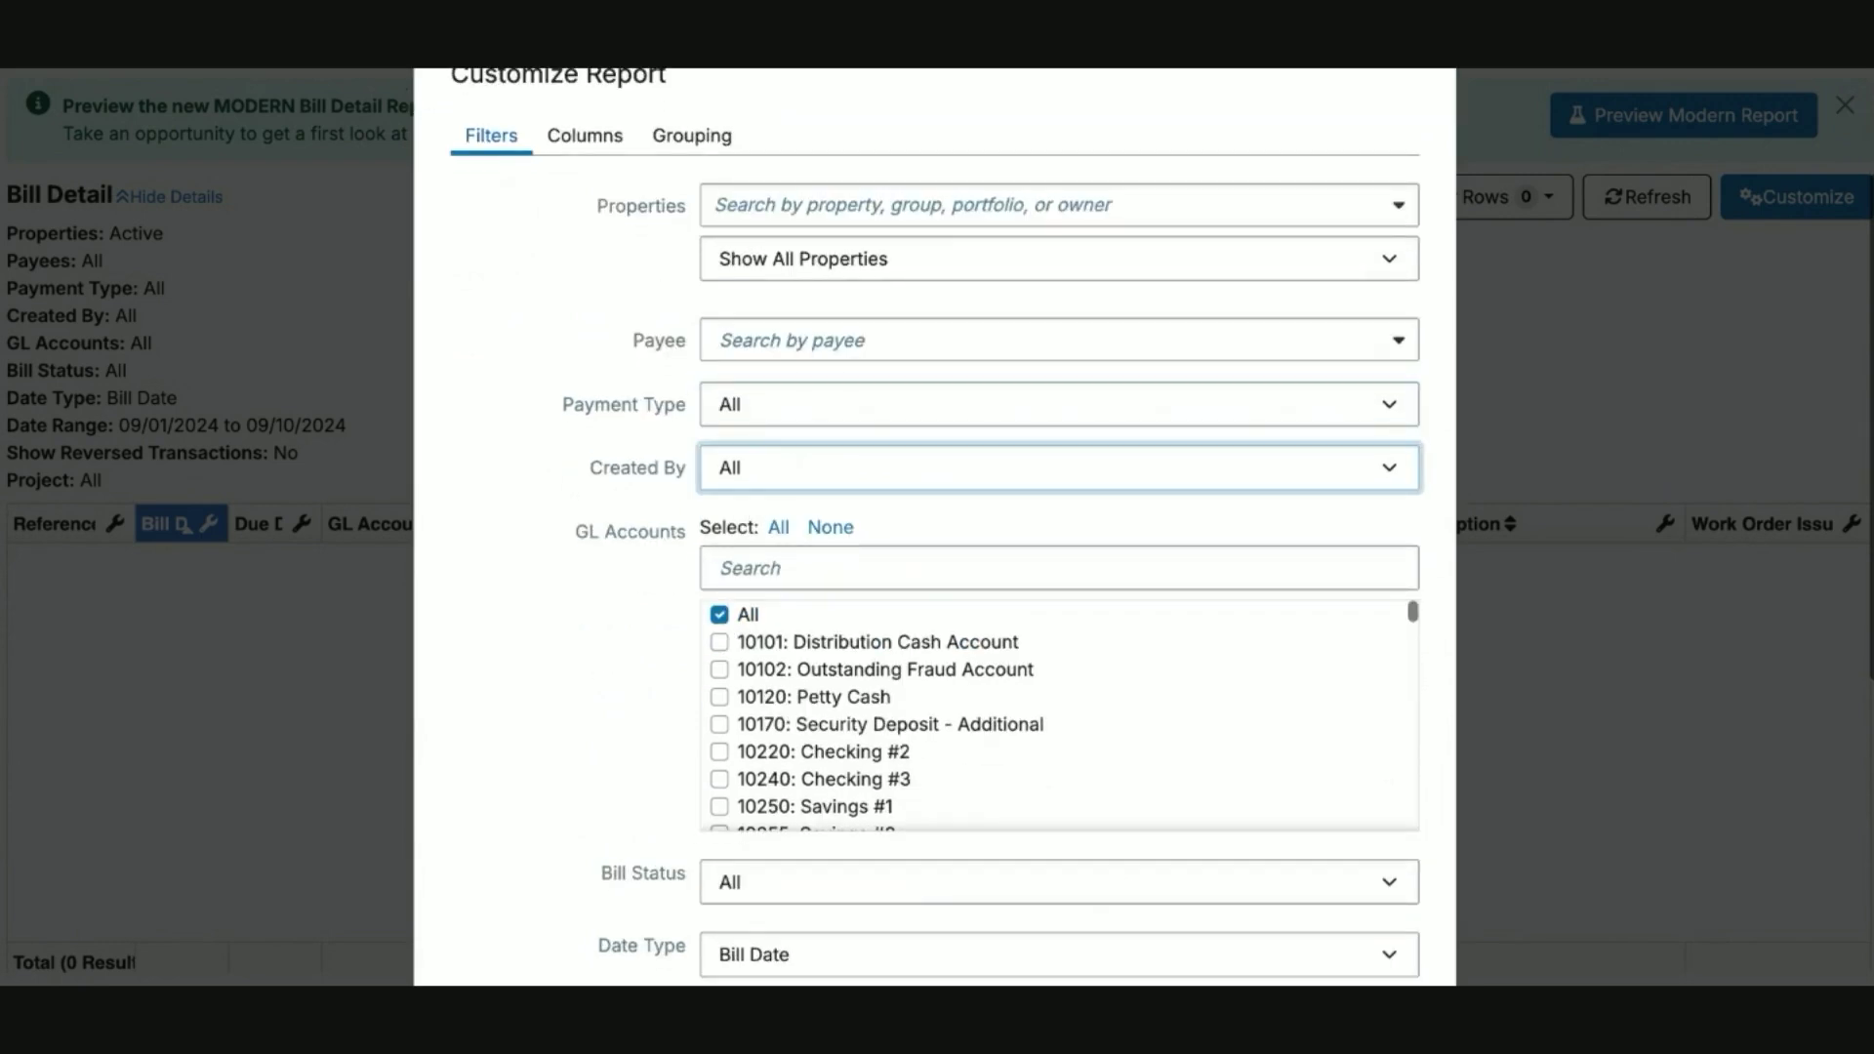
scroll(796, 468, "down", 3)
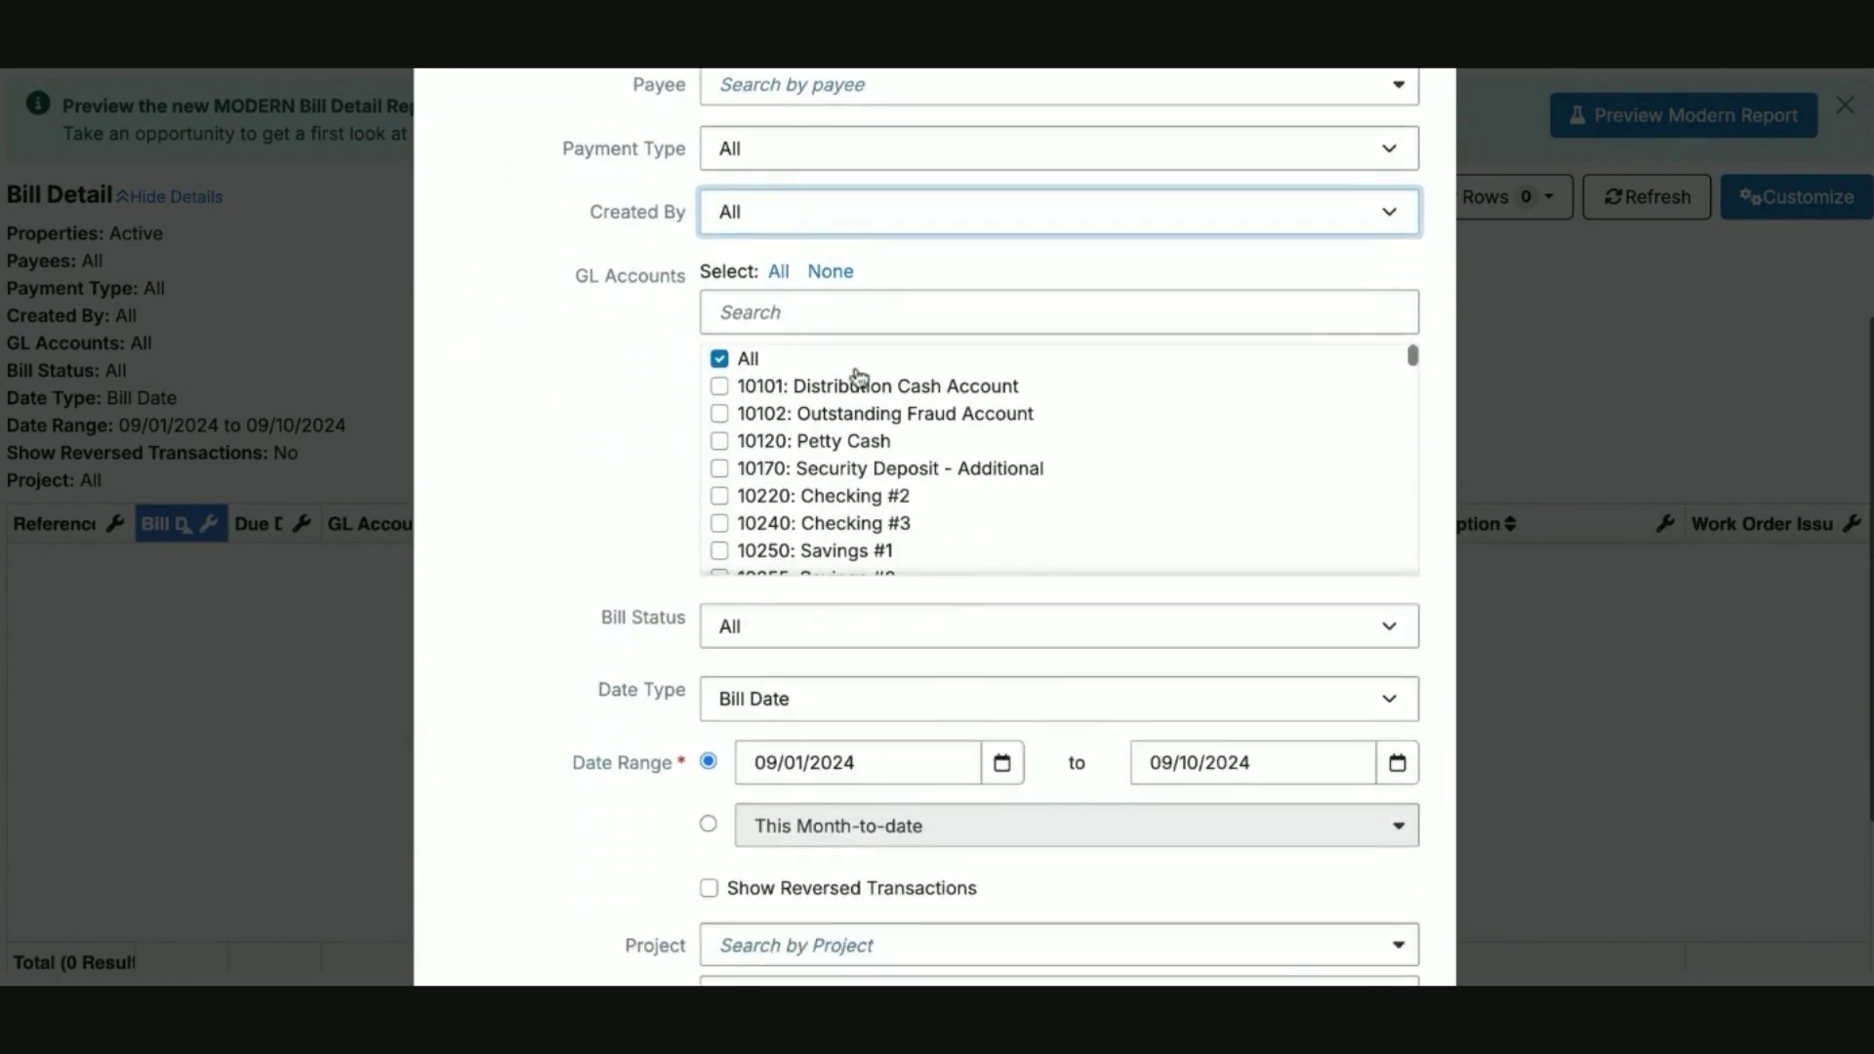
Filter Bill Detail to GL account 75520: HVAC-Repairs with Bill Status Unpaid and update.
left_click(828, 313)
type("hvac")
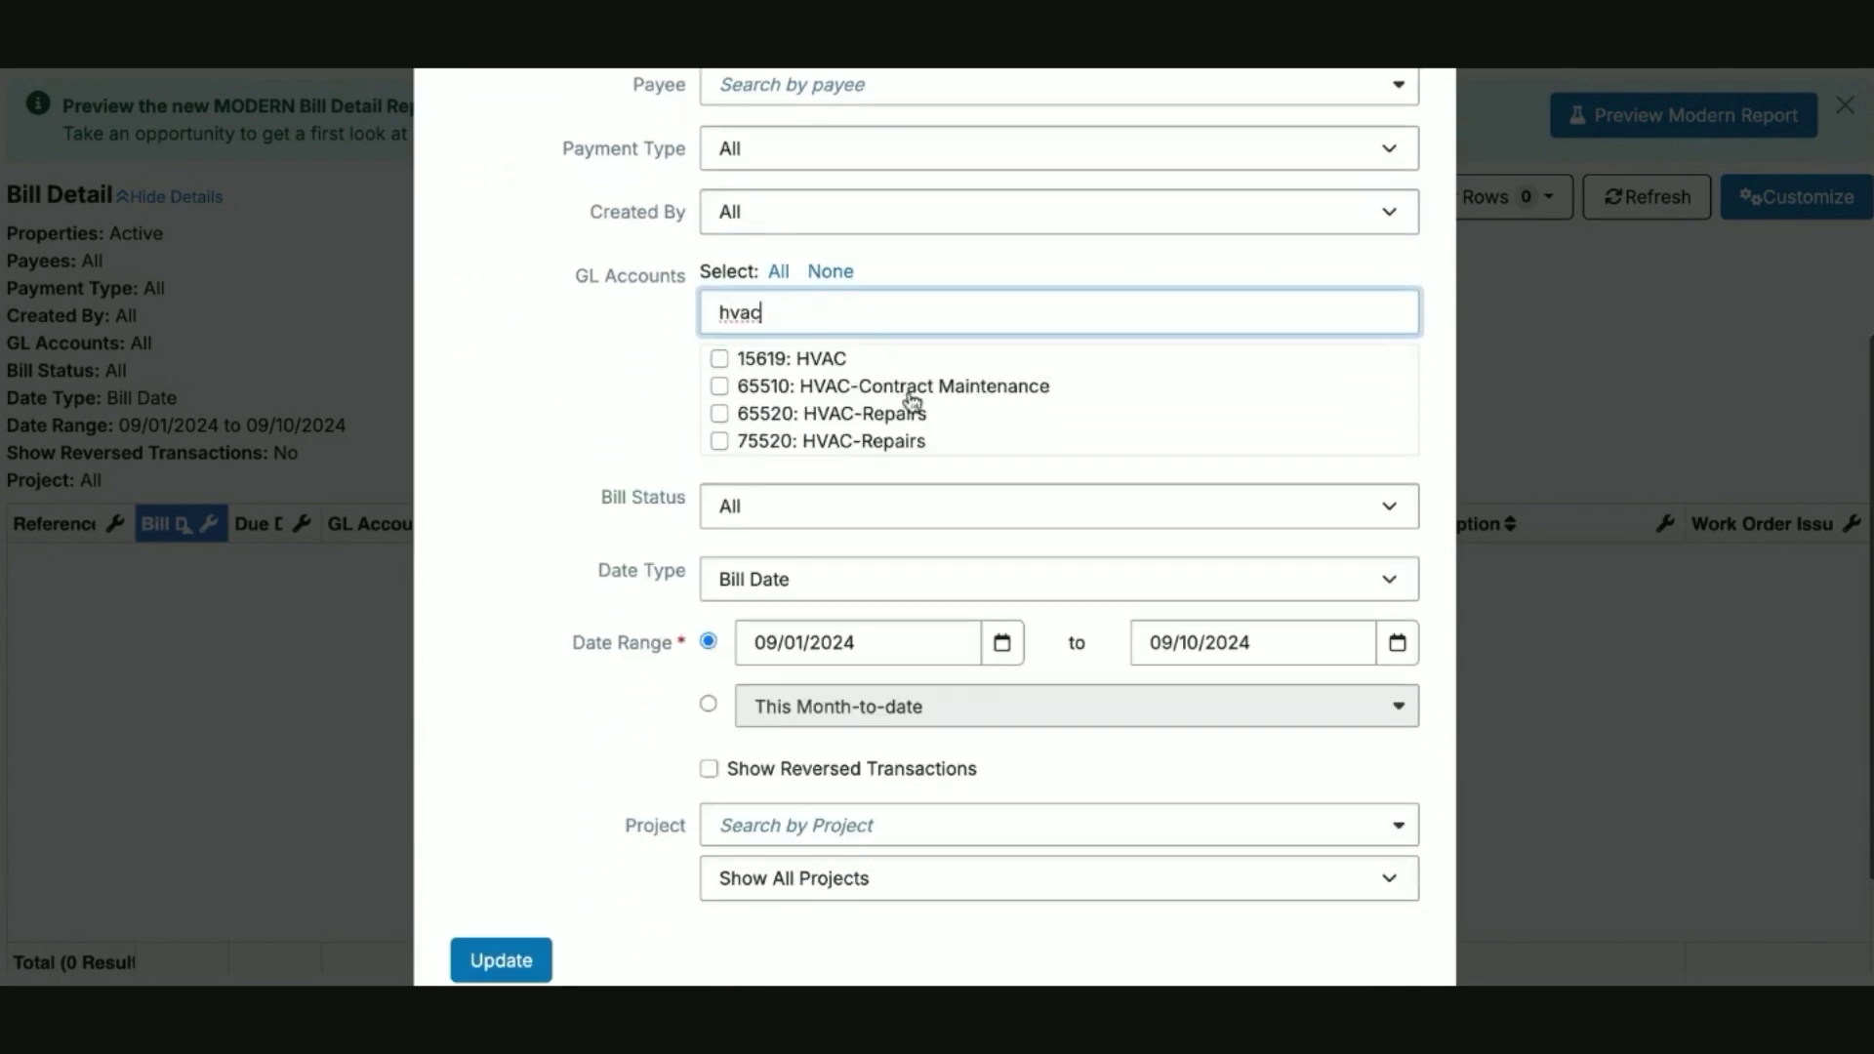
left_click(896, 441)
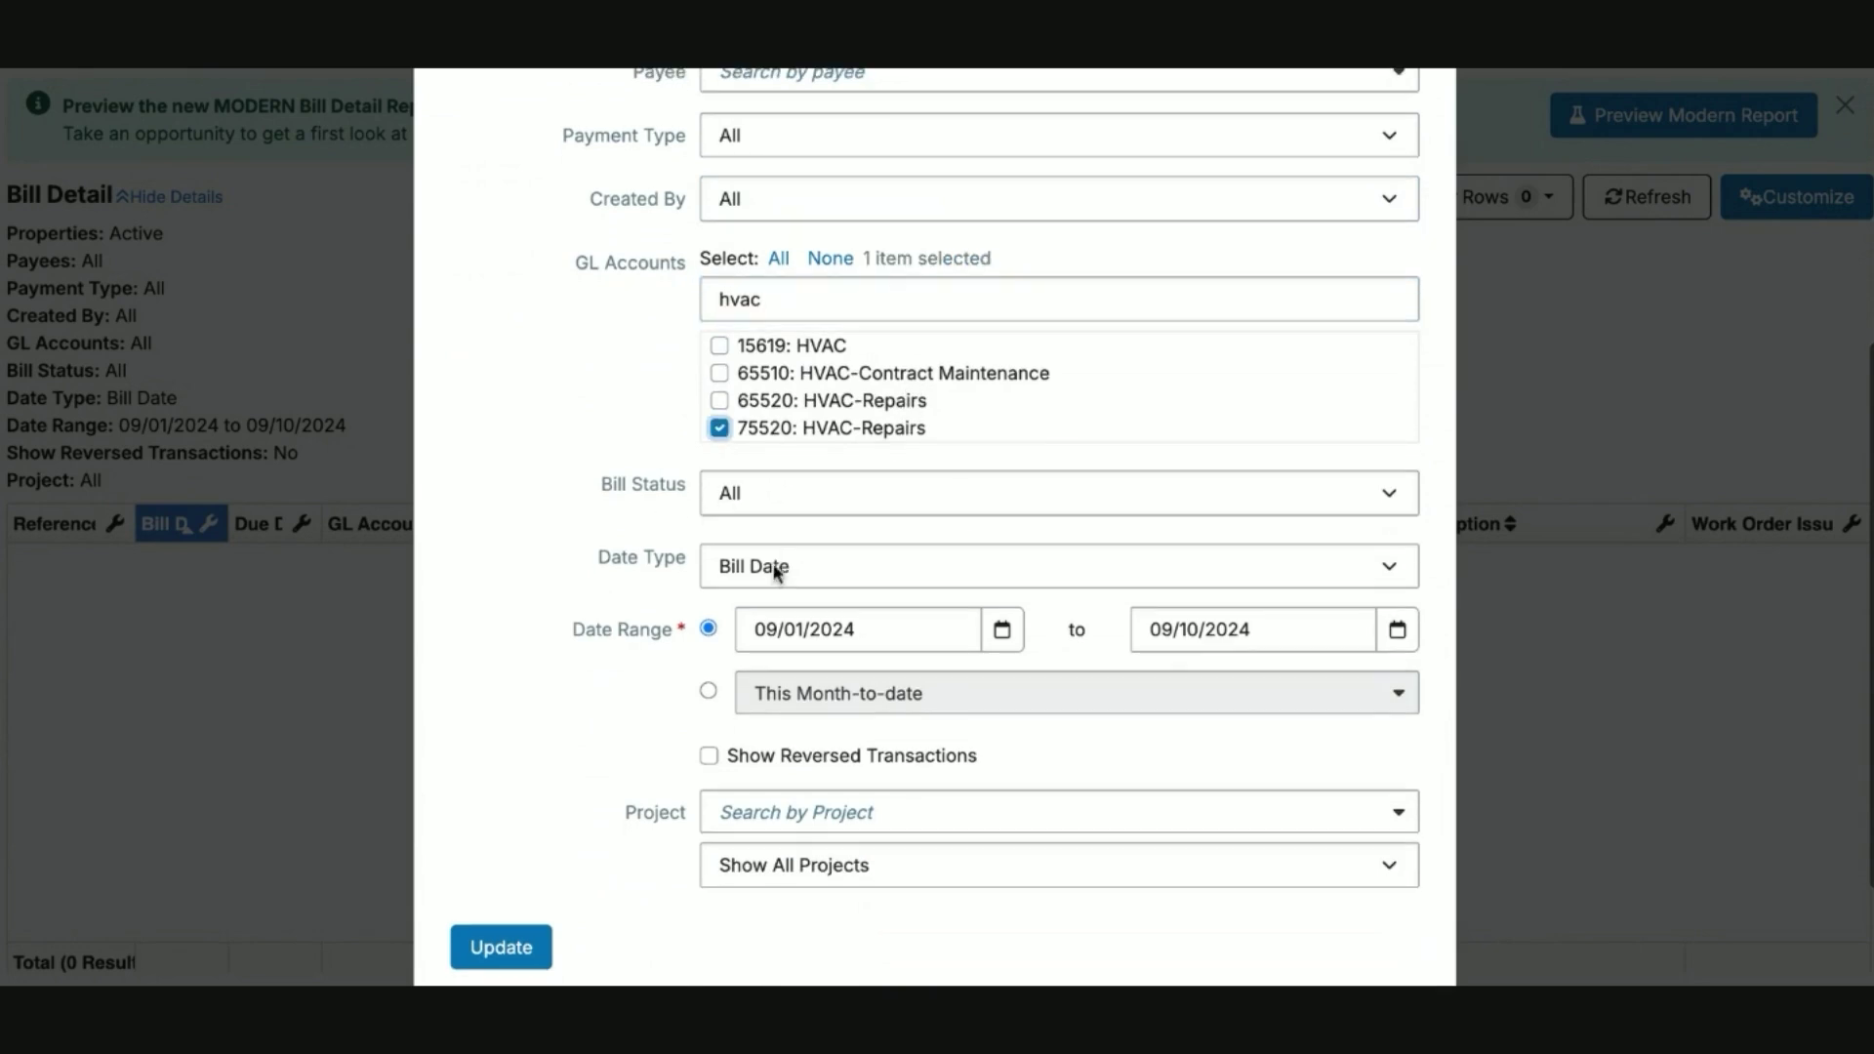
left_click(776, 584)
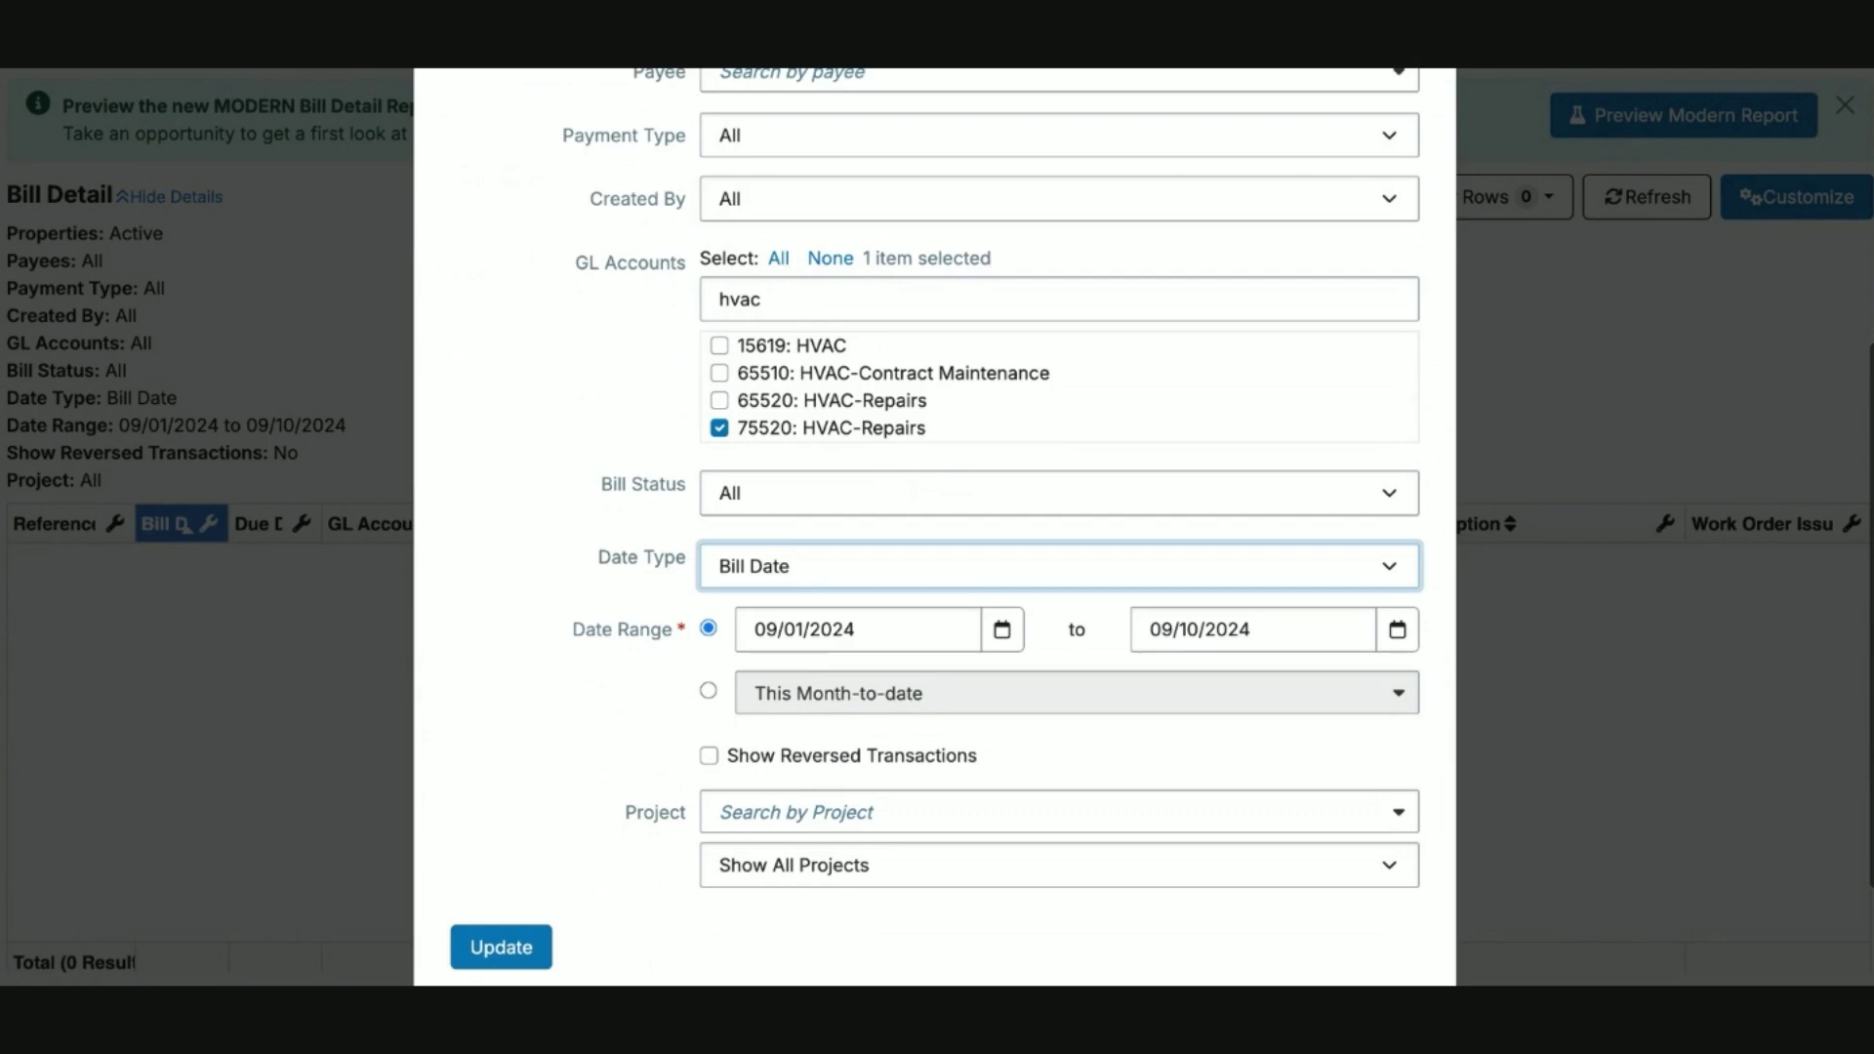
left_click(802, 499)
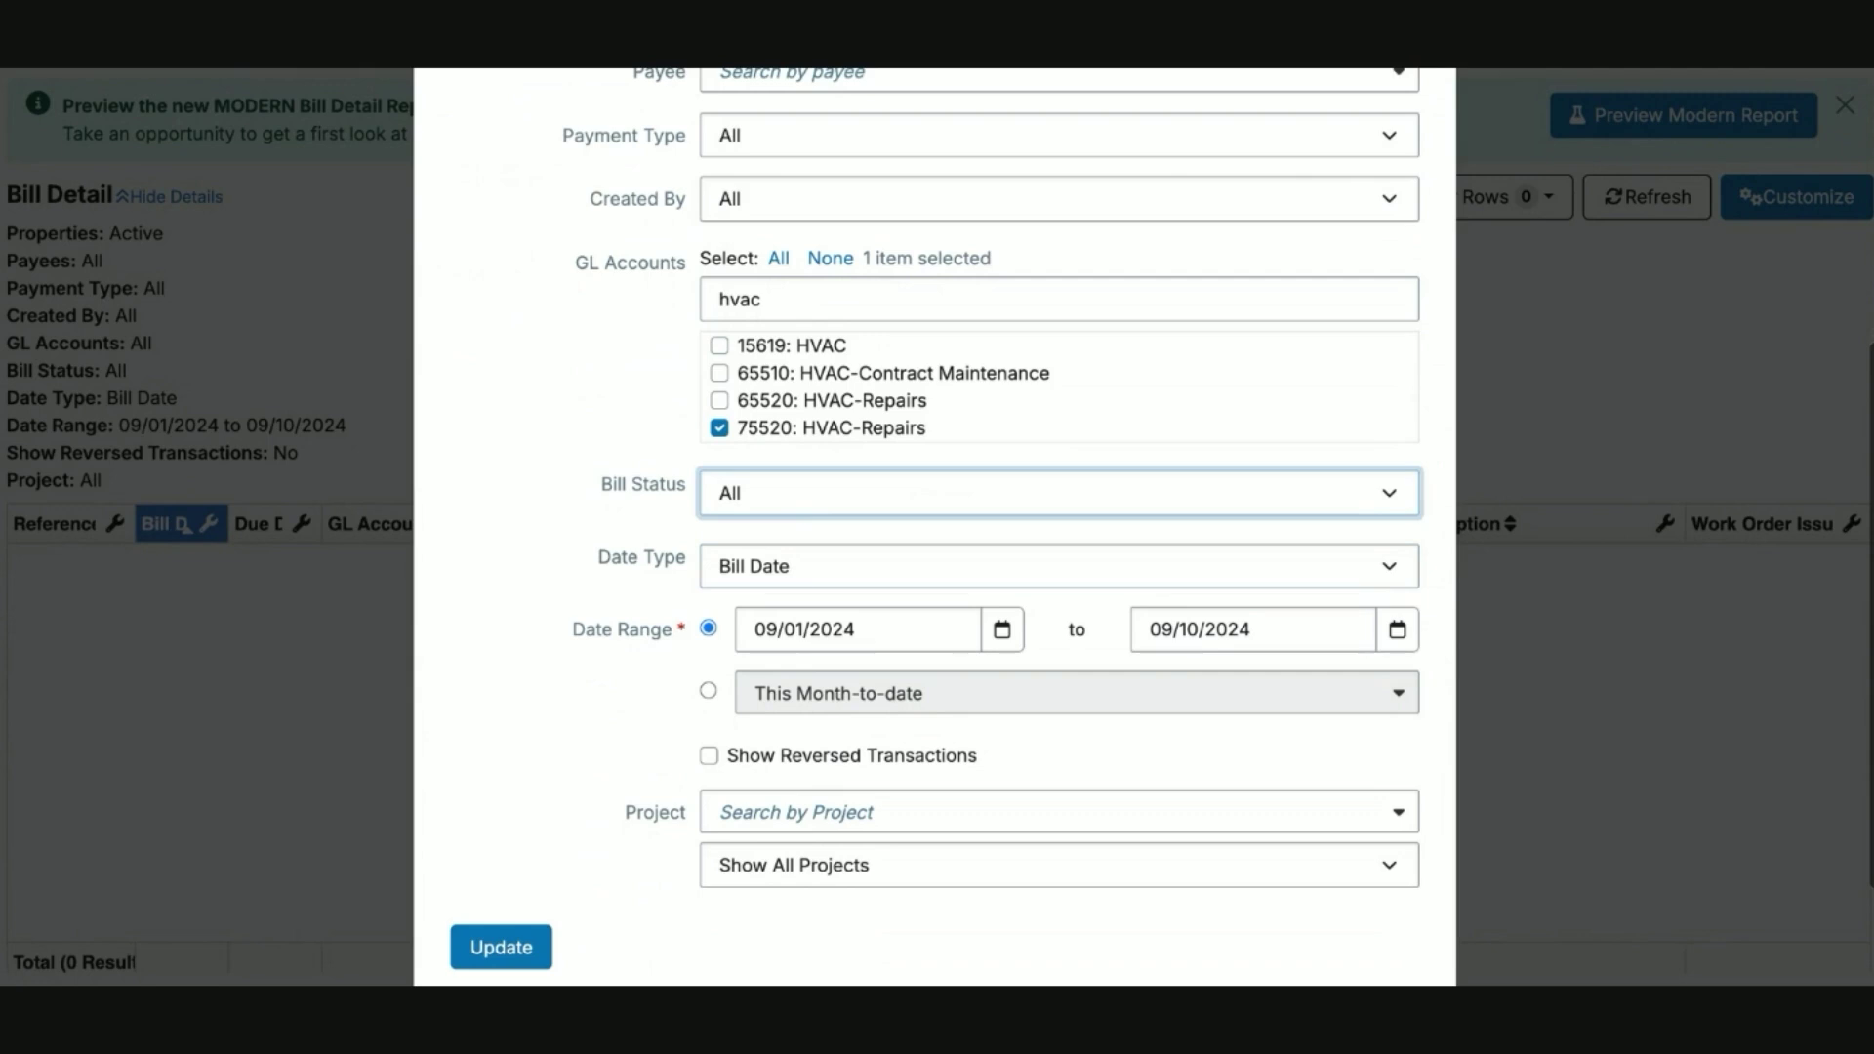
key("Down")
scroll(636, 751, "down", 2)
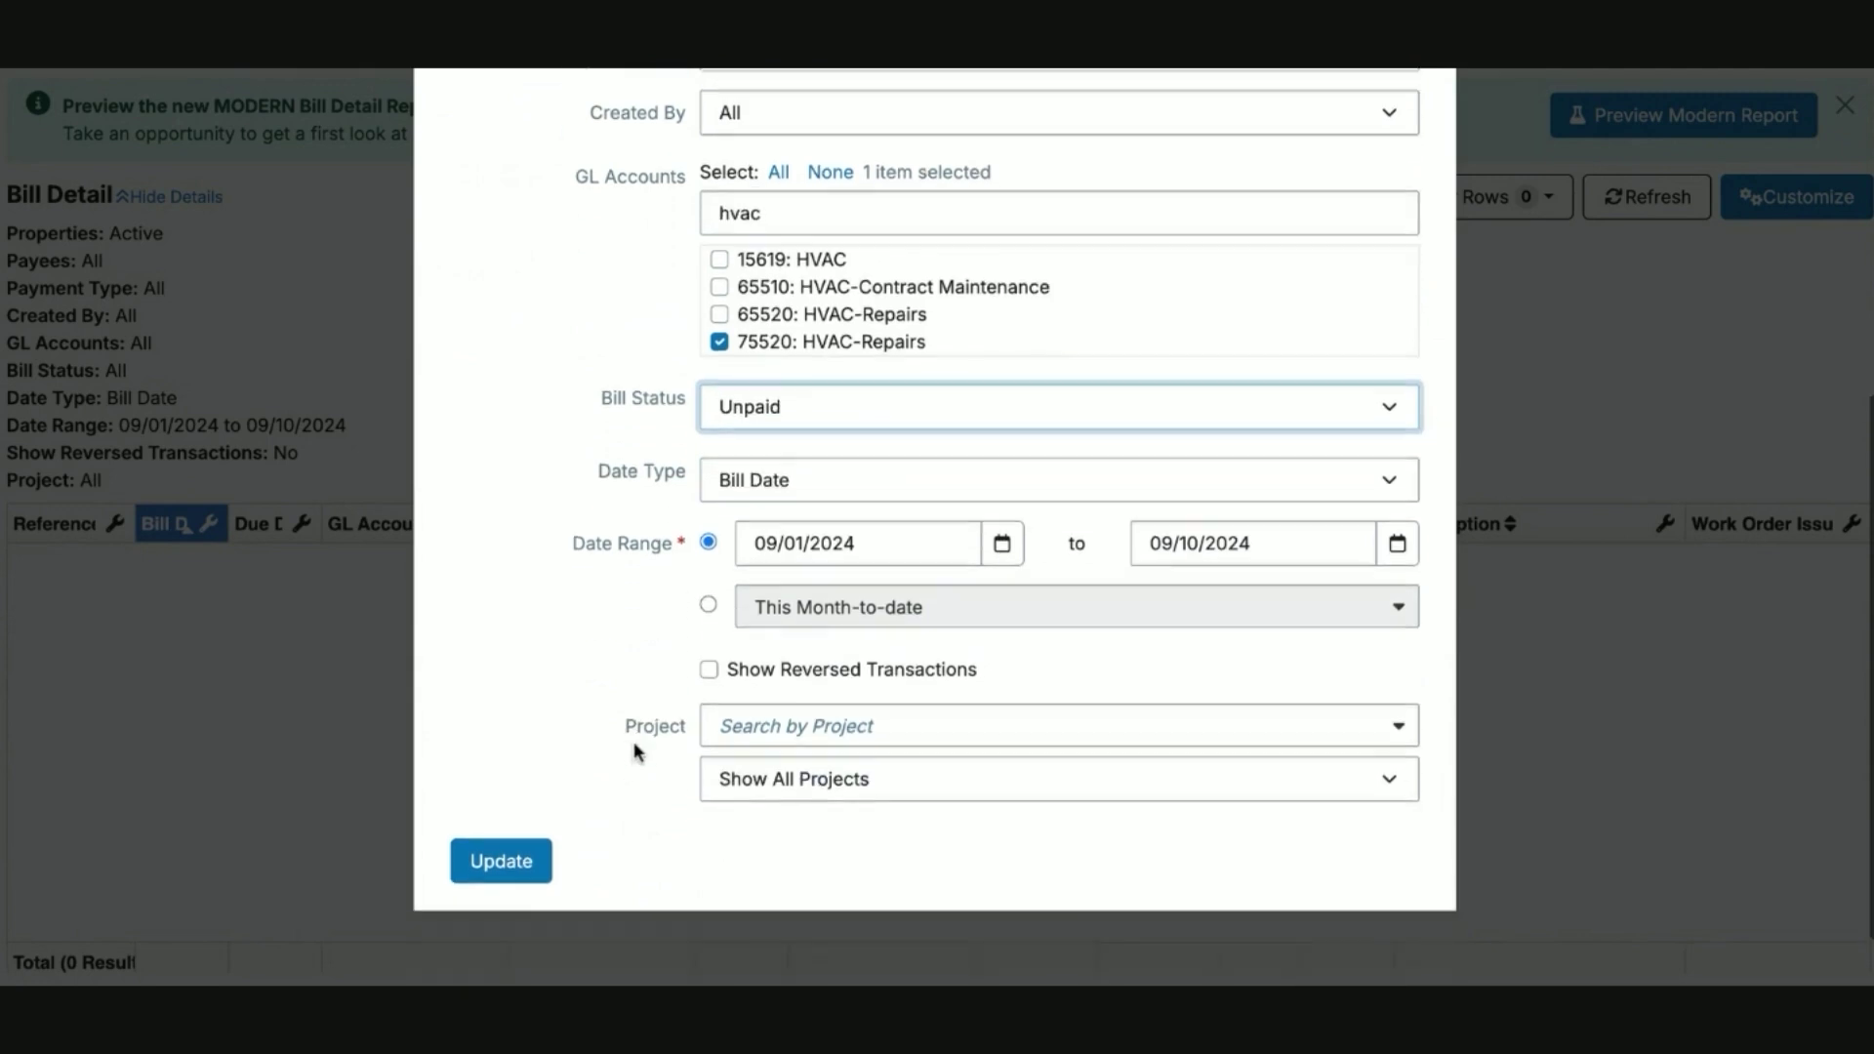
left_click(493, 782)
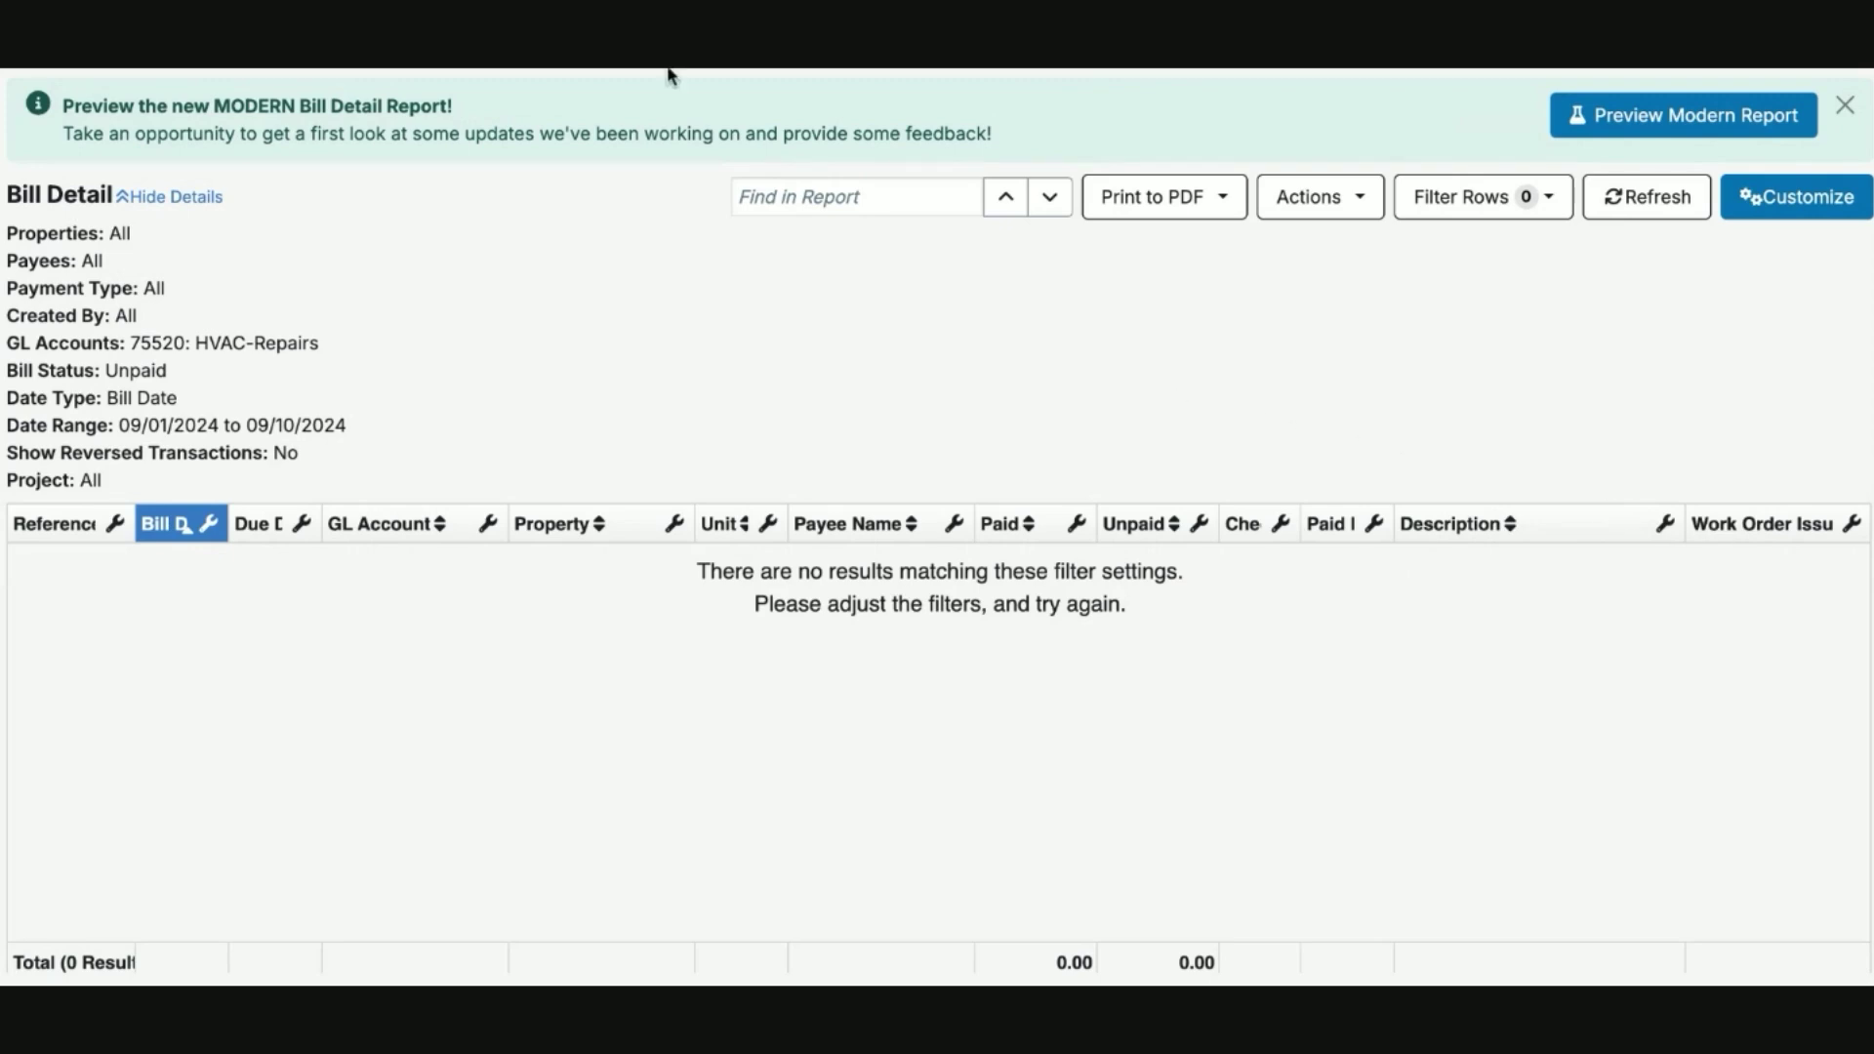
Open Unpaid Balances by Month and set Properties to Show All Properties.
key("alt+Left")
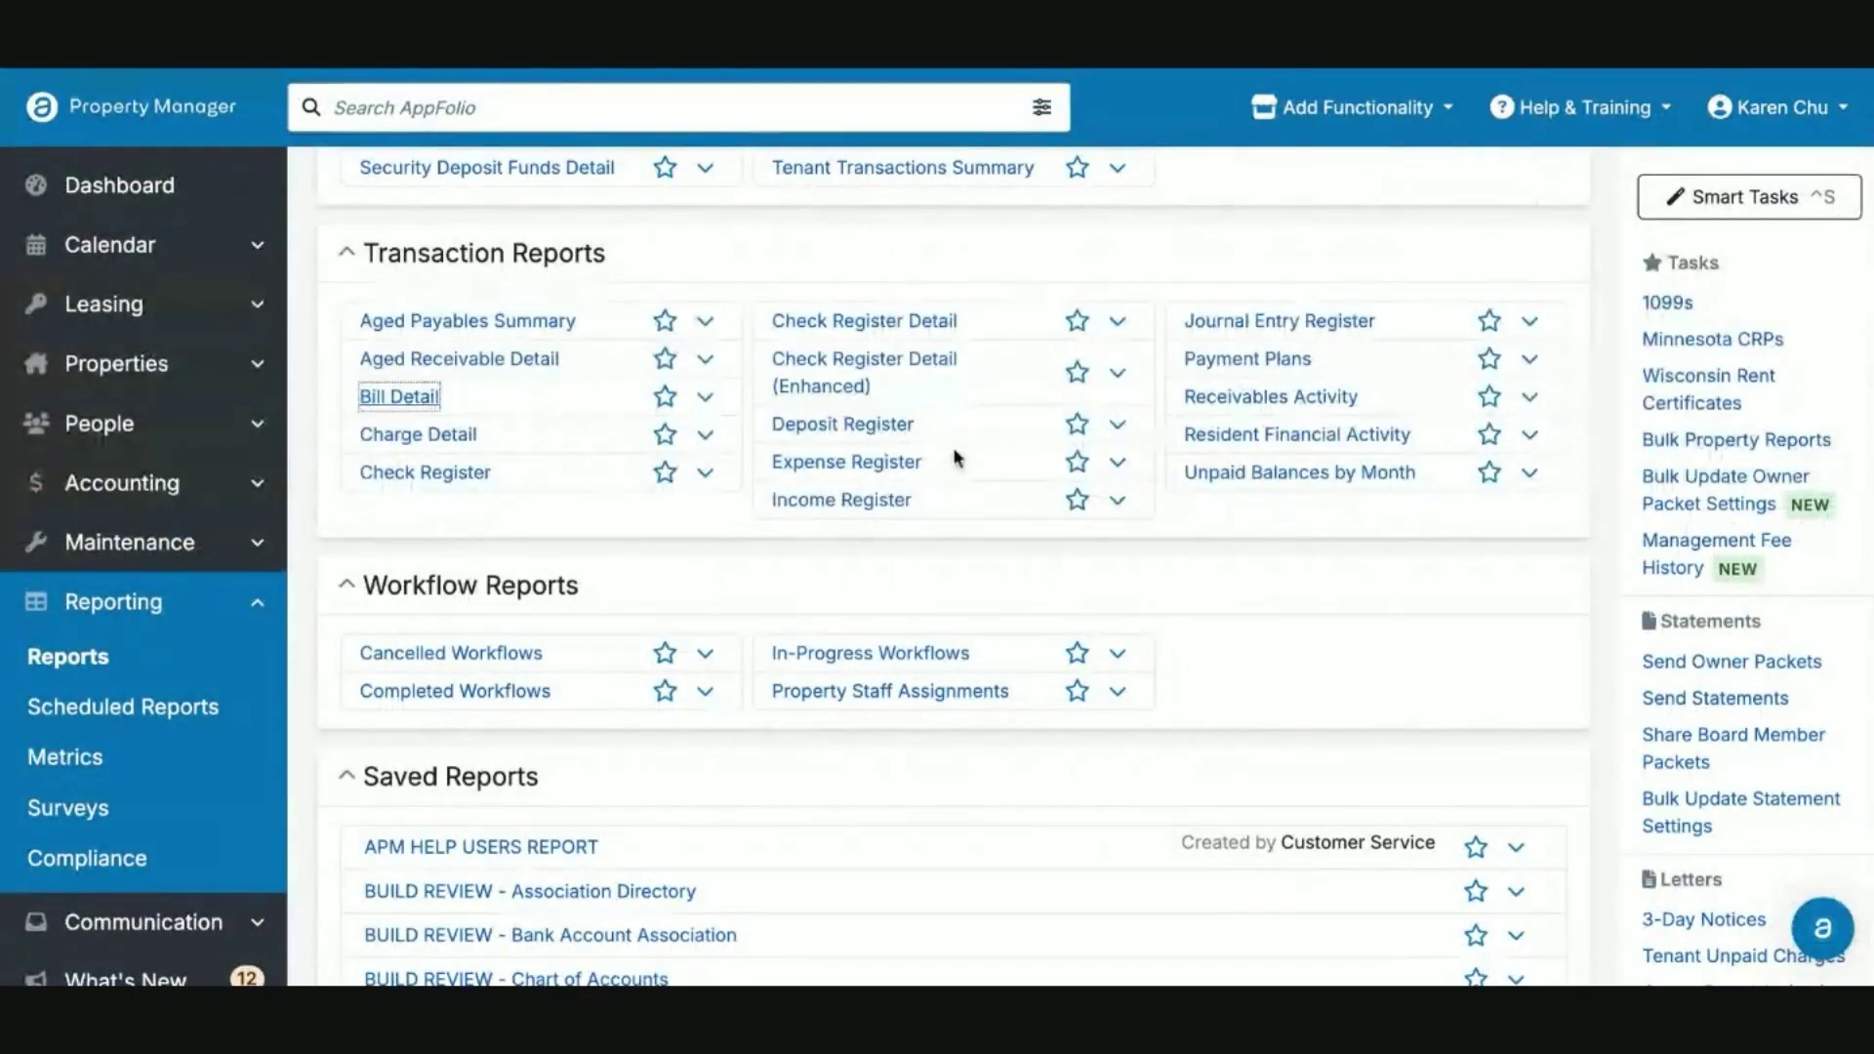
left_click(1299, 472)
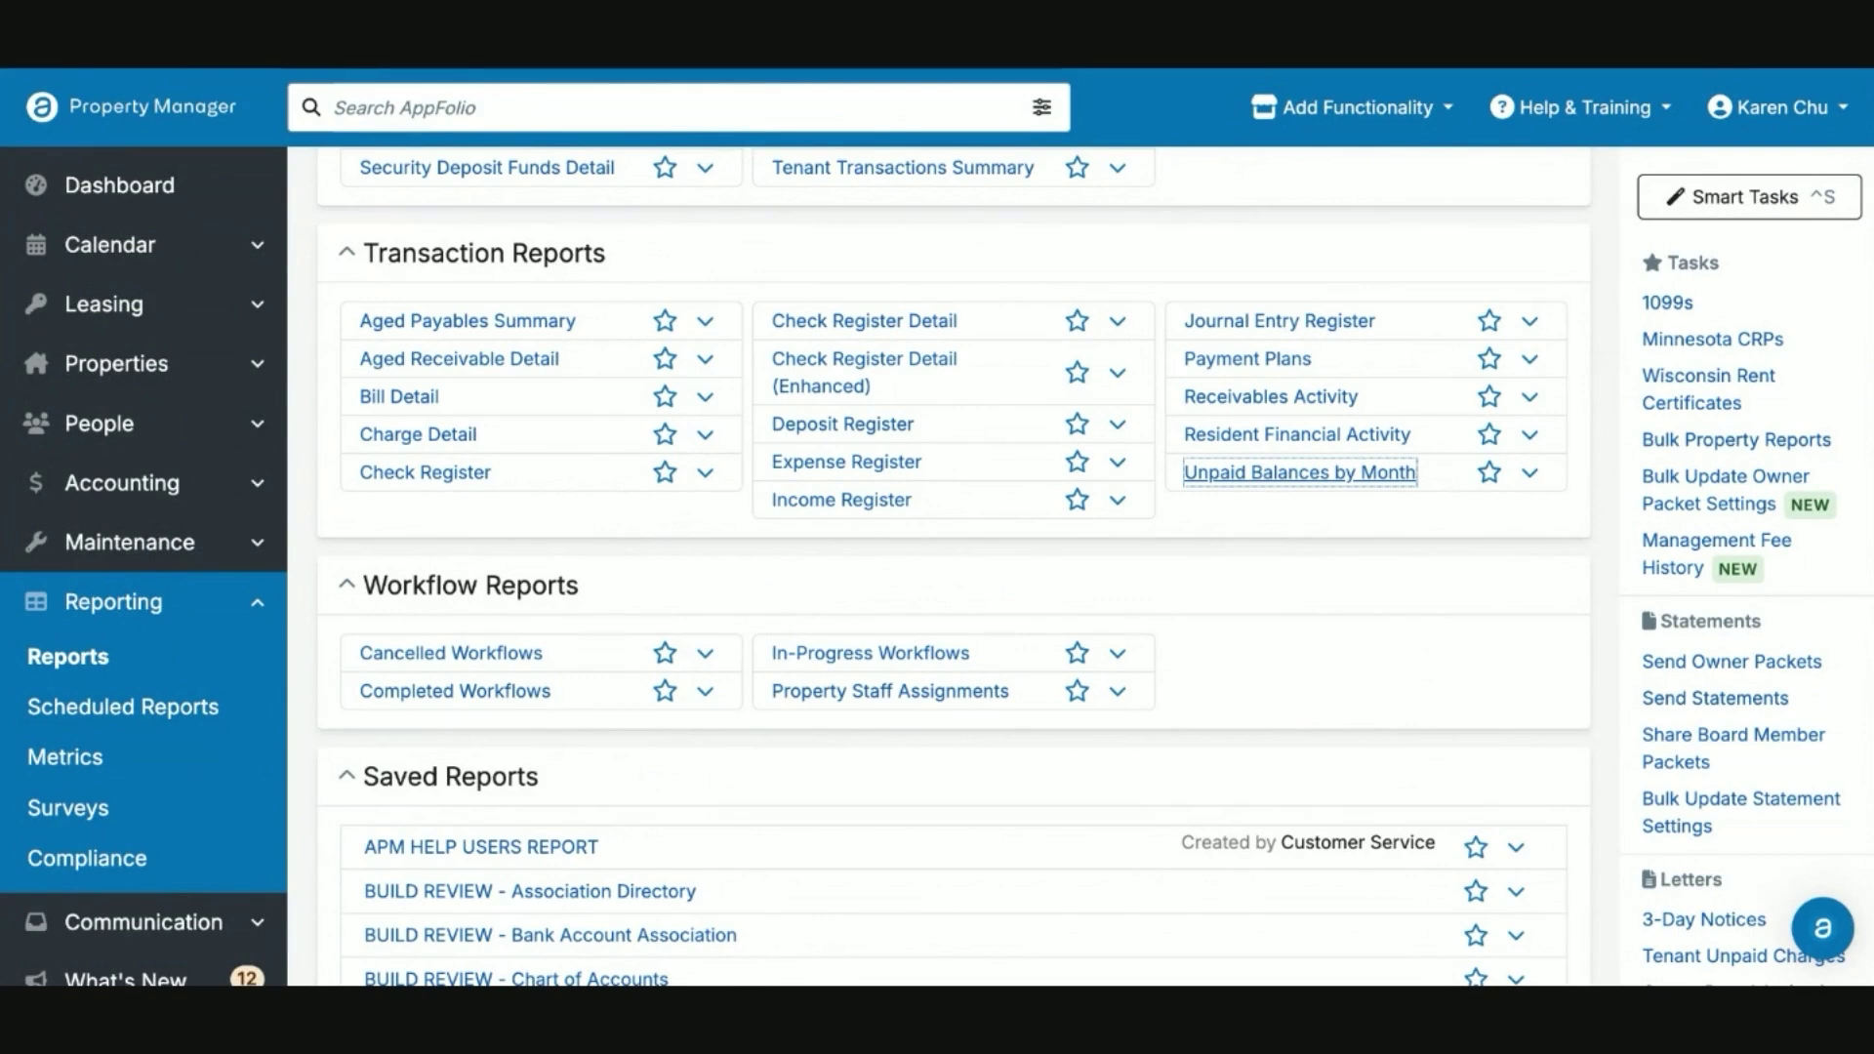
left_click(1348, 478)
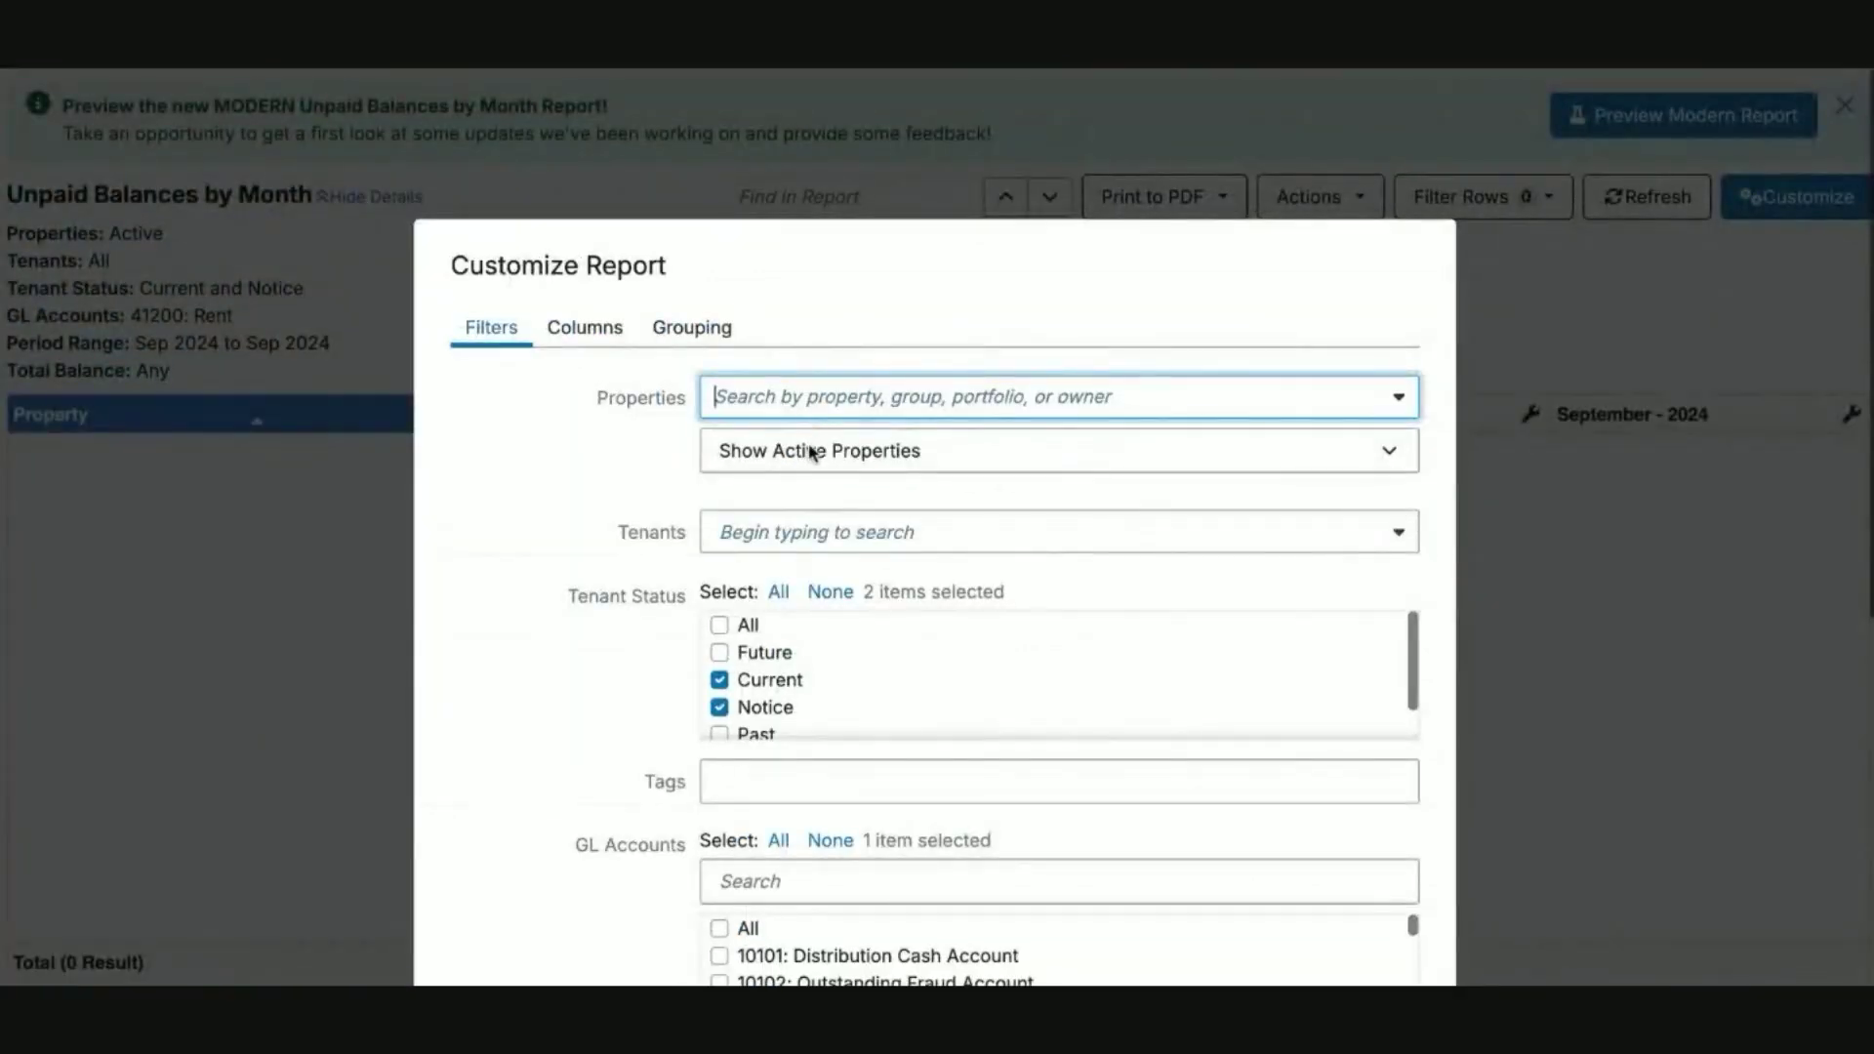
left_click(810, 451)
left_click(818, 542)
scroll(657, 635, "down", 3)
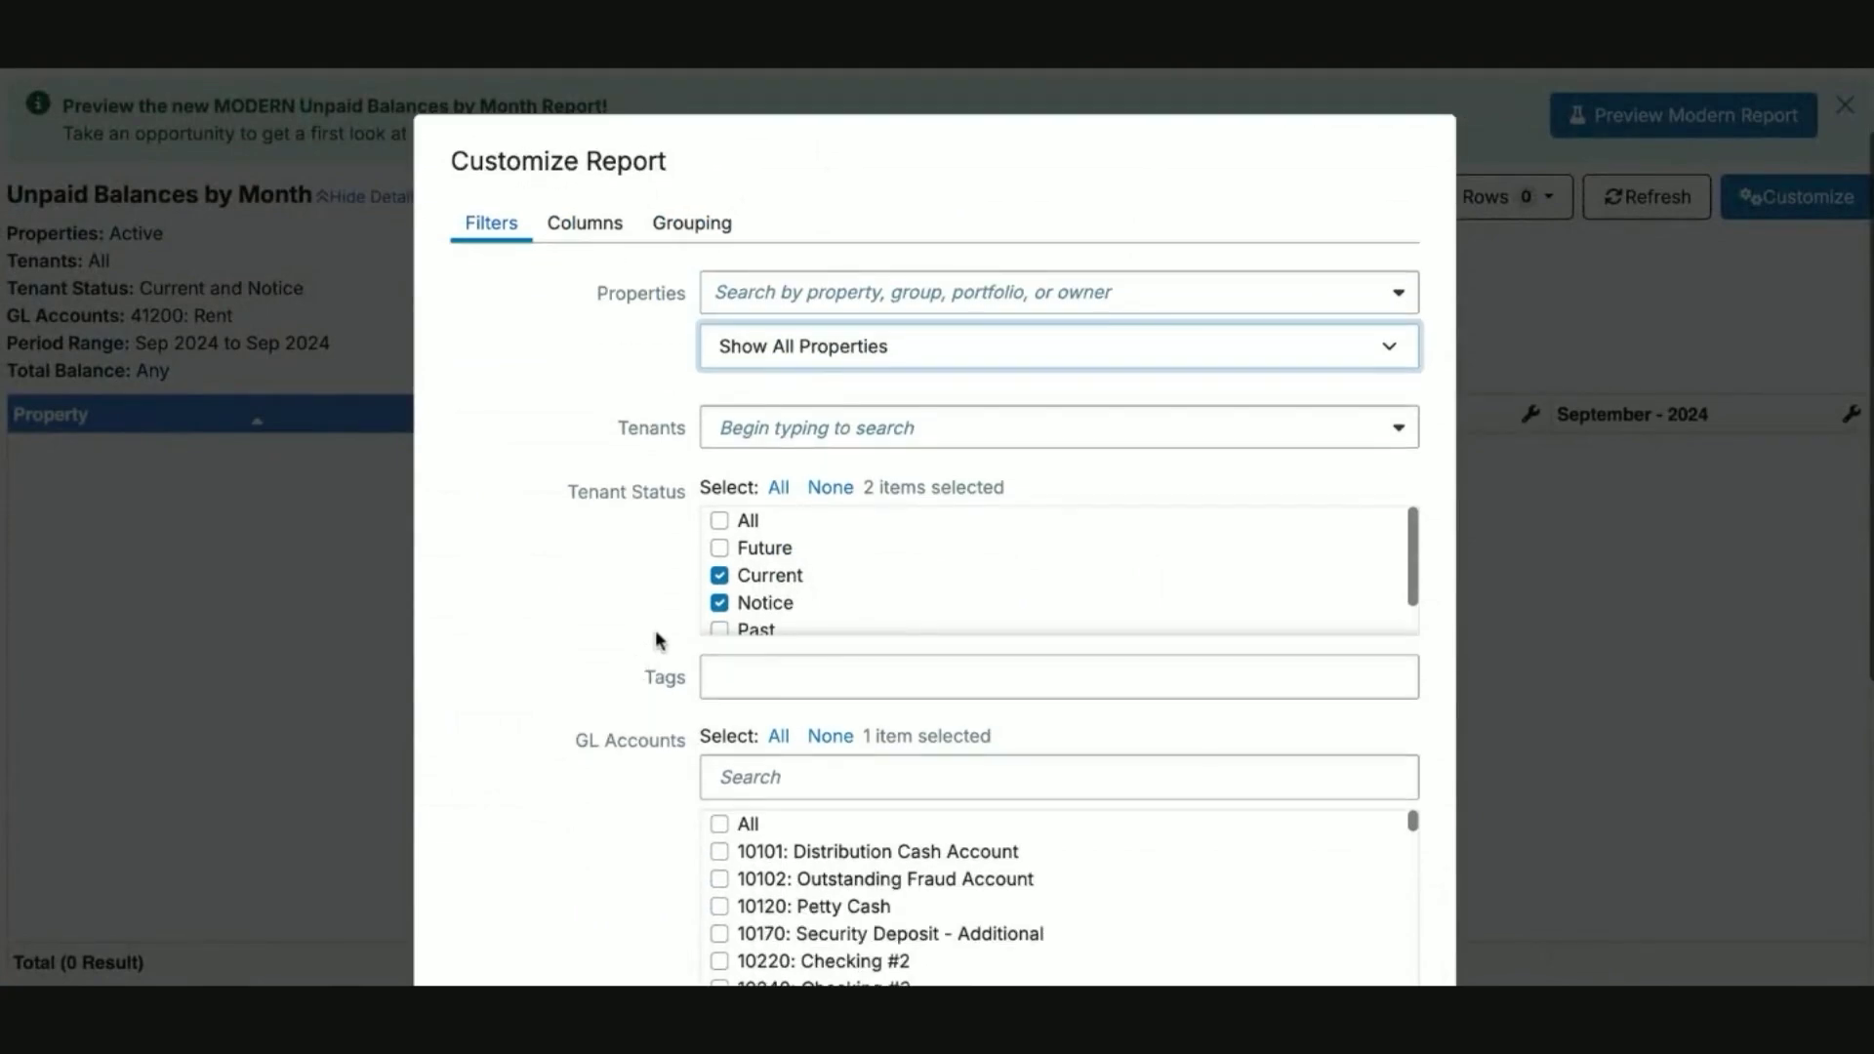
Limit the tenant status filter to Future, Current and Notice tenants.
left_click(720, 471)
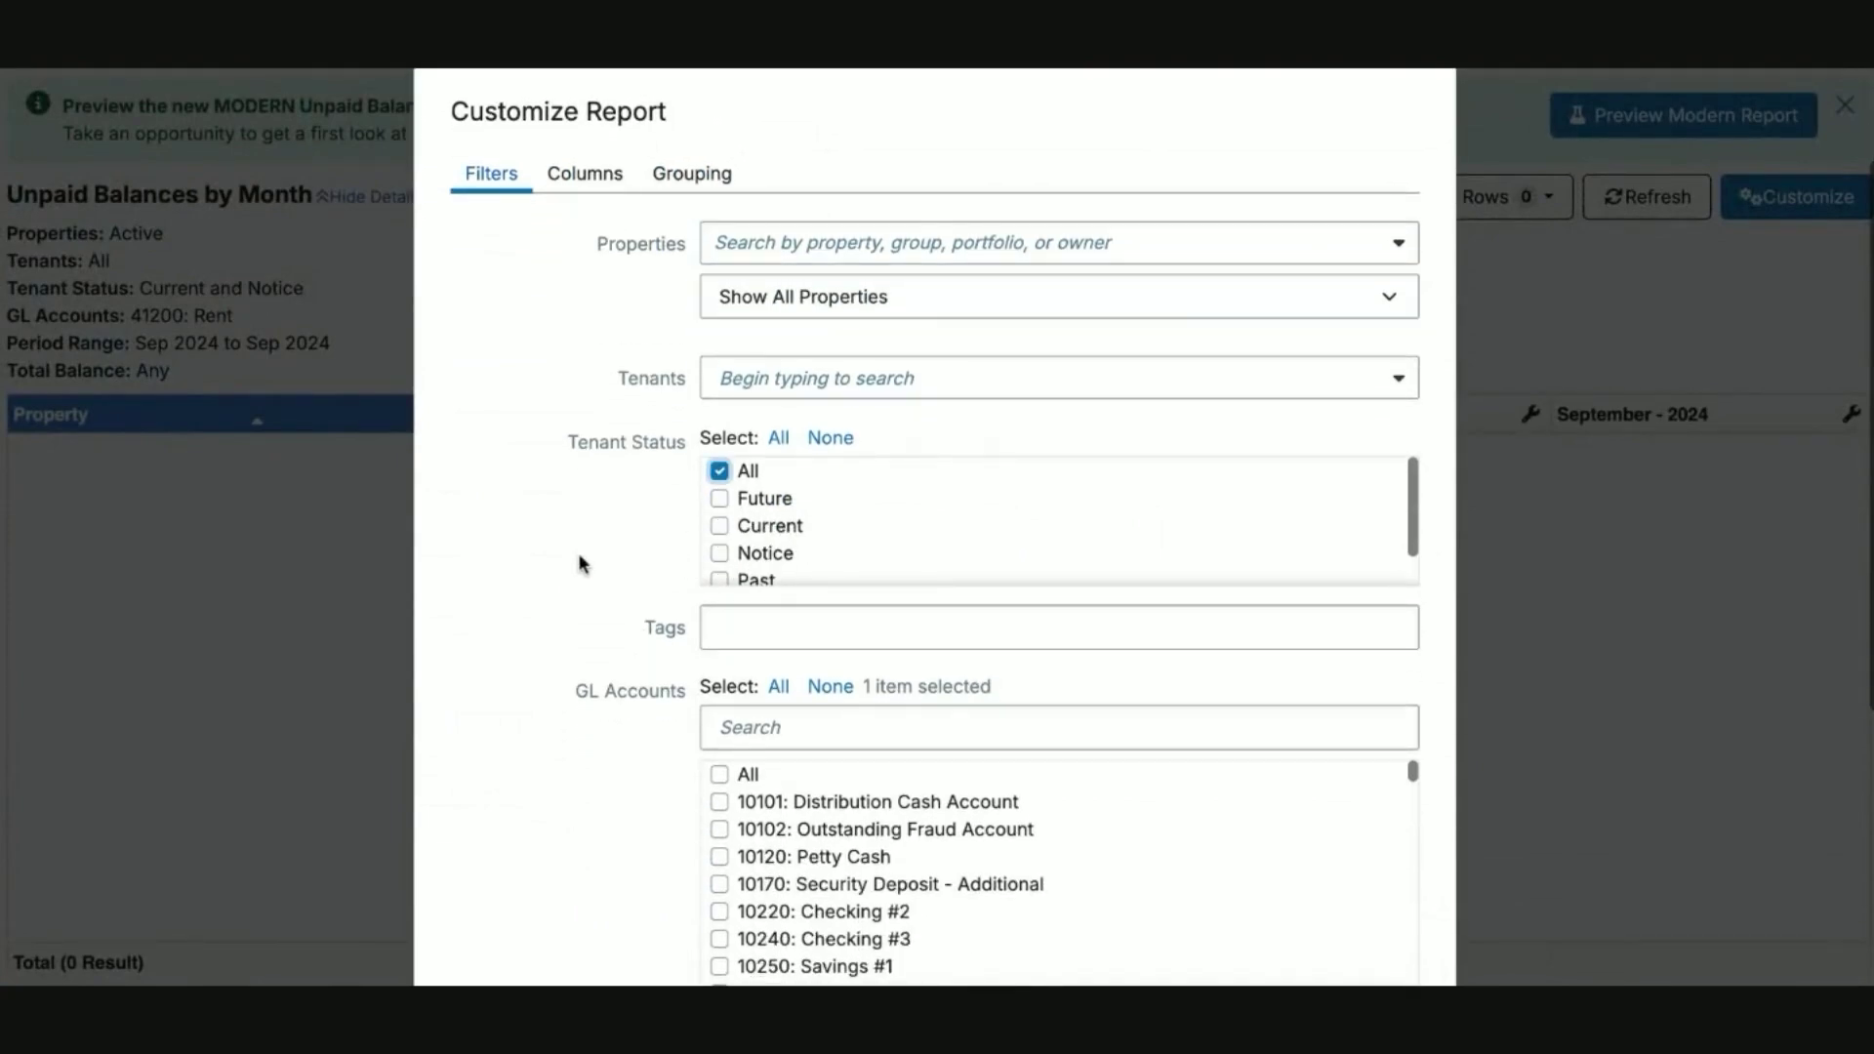
left_click(774, 524)
left_click(765, 498)
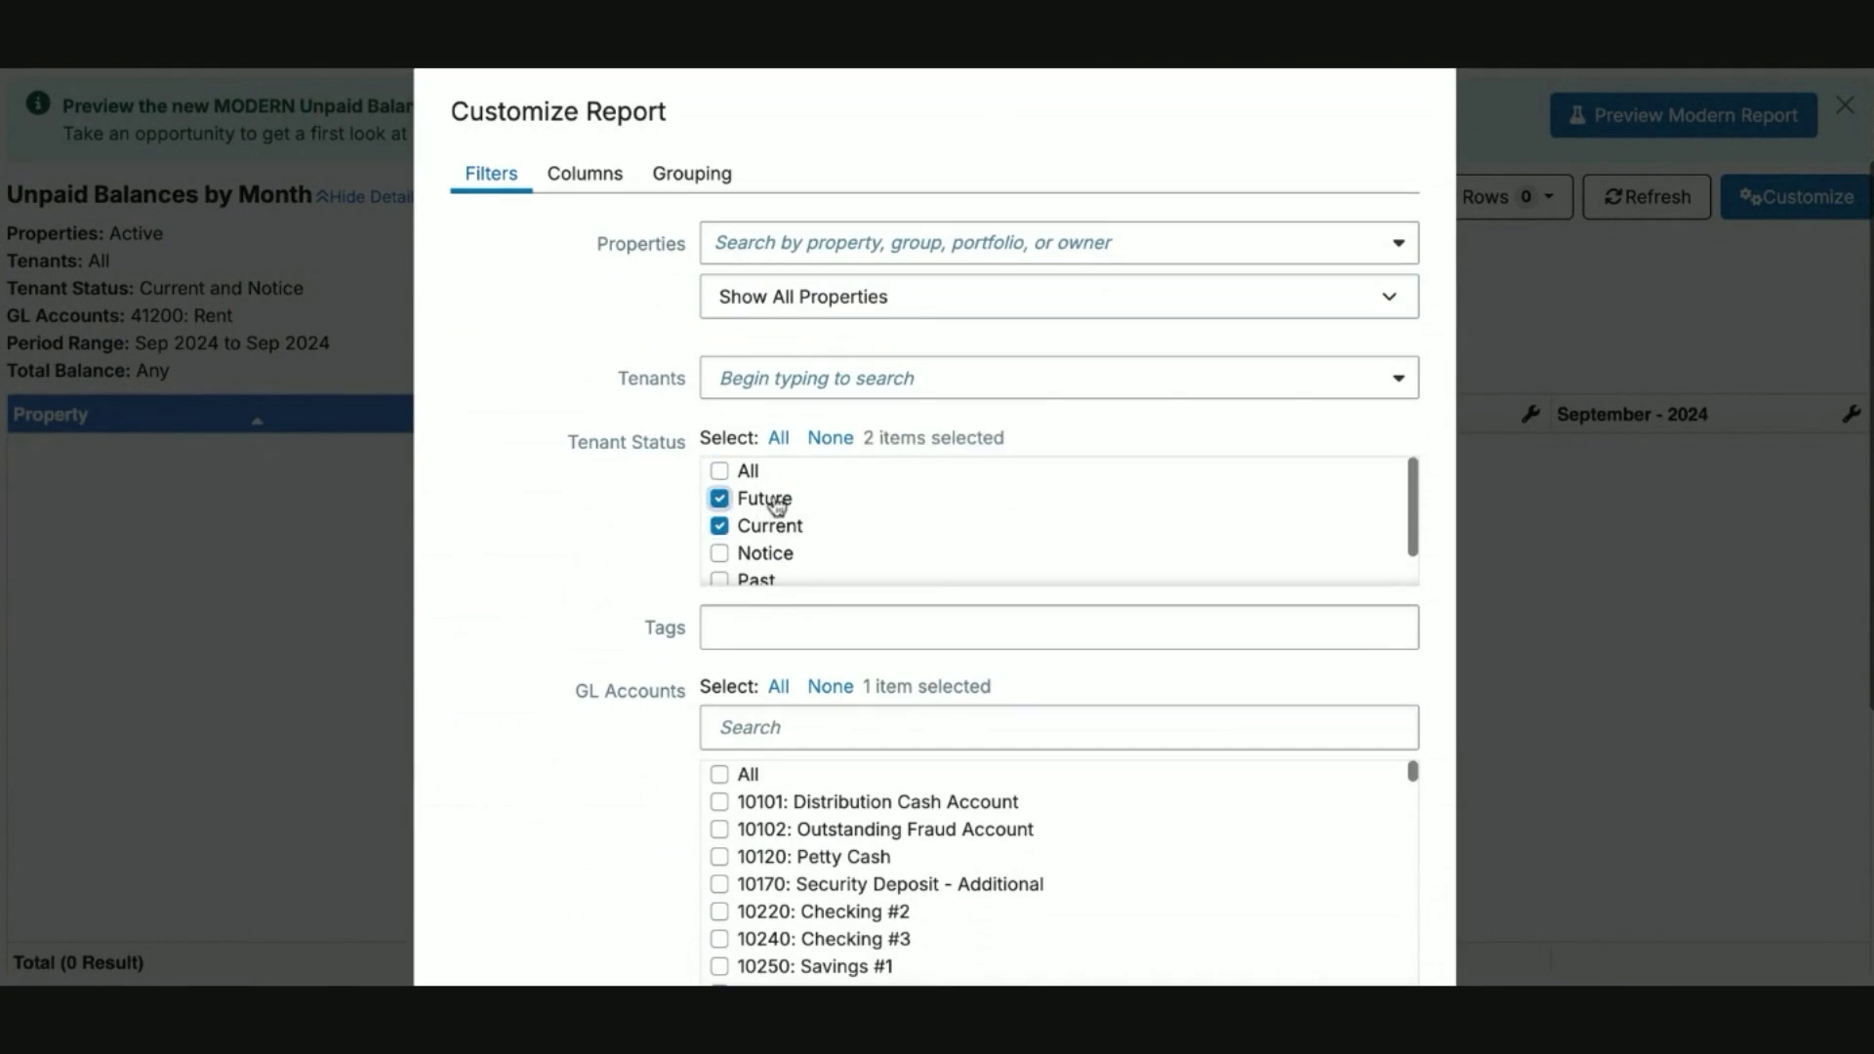
left_click(765, 553)
Search 'rent' and tick the rent GL accounts, including 41400 Tenant-Rent Hud, 43300 Garage Rent and 43200 Storage Rent.
scroll(771, 581, "down", 2)
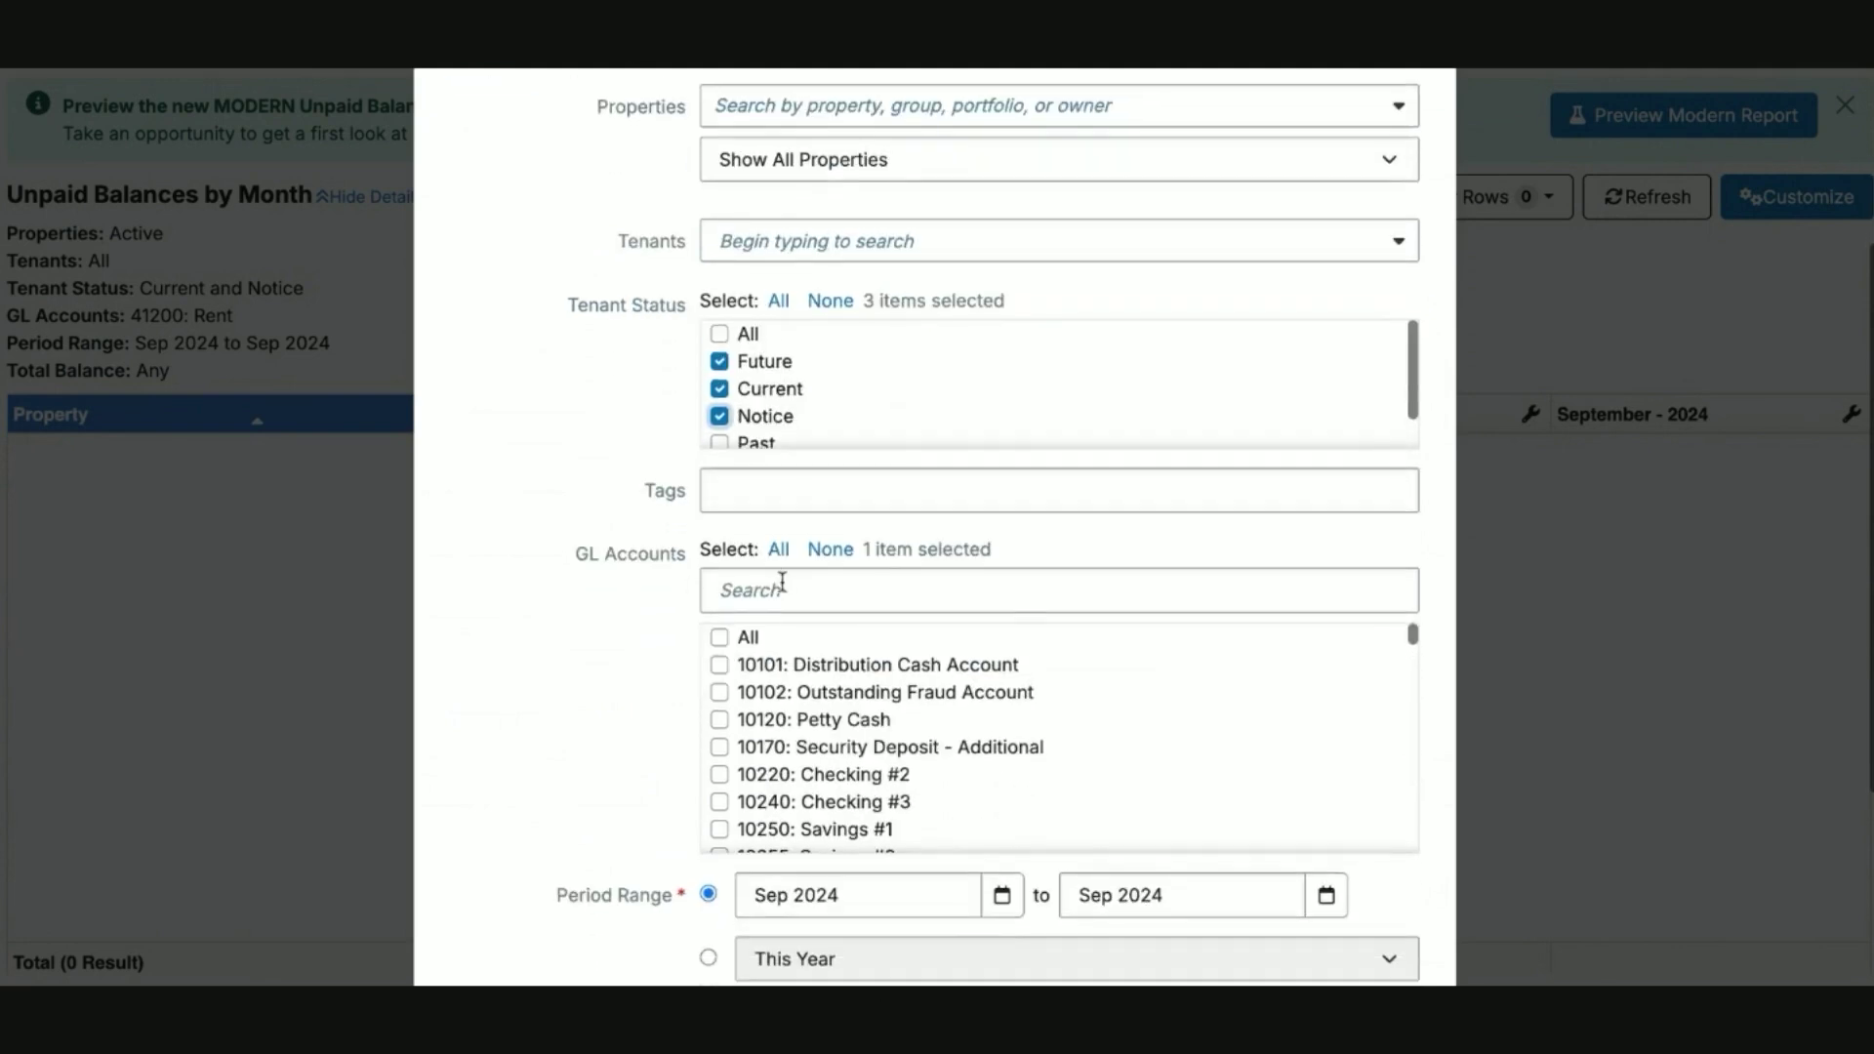
left_click(781, 585)
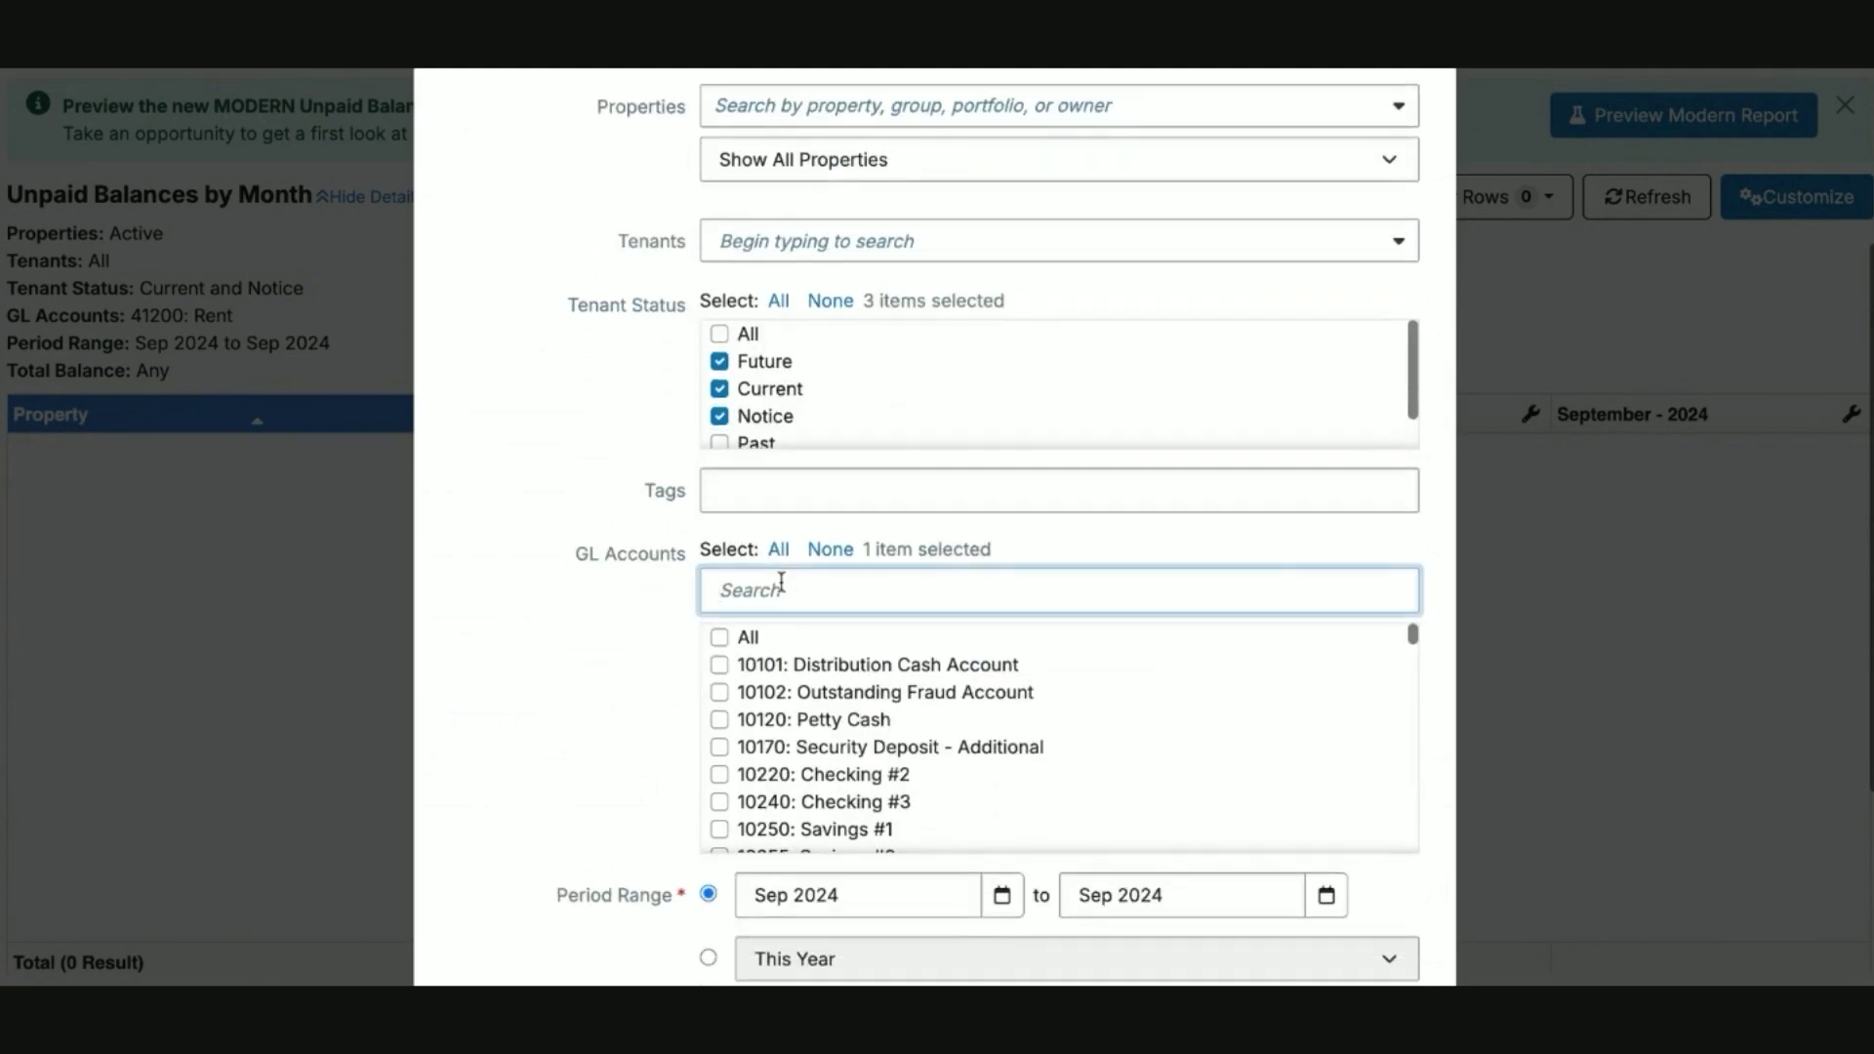
type("rent")
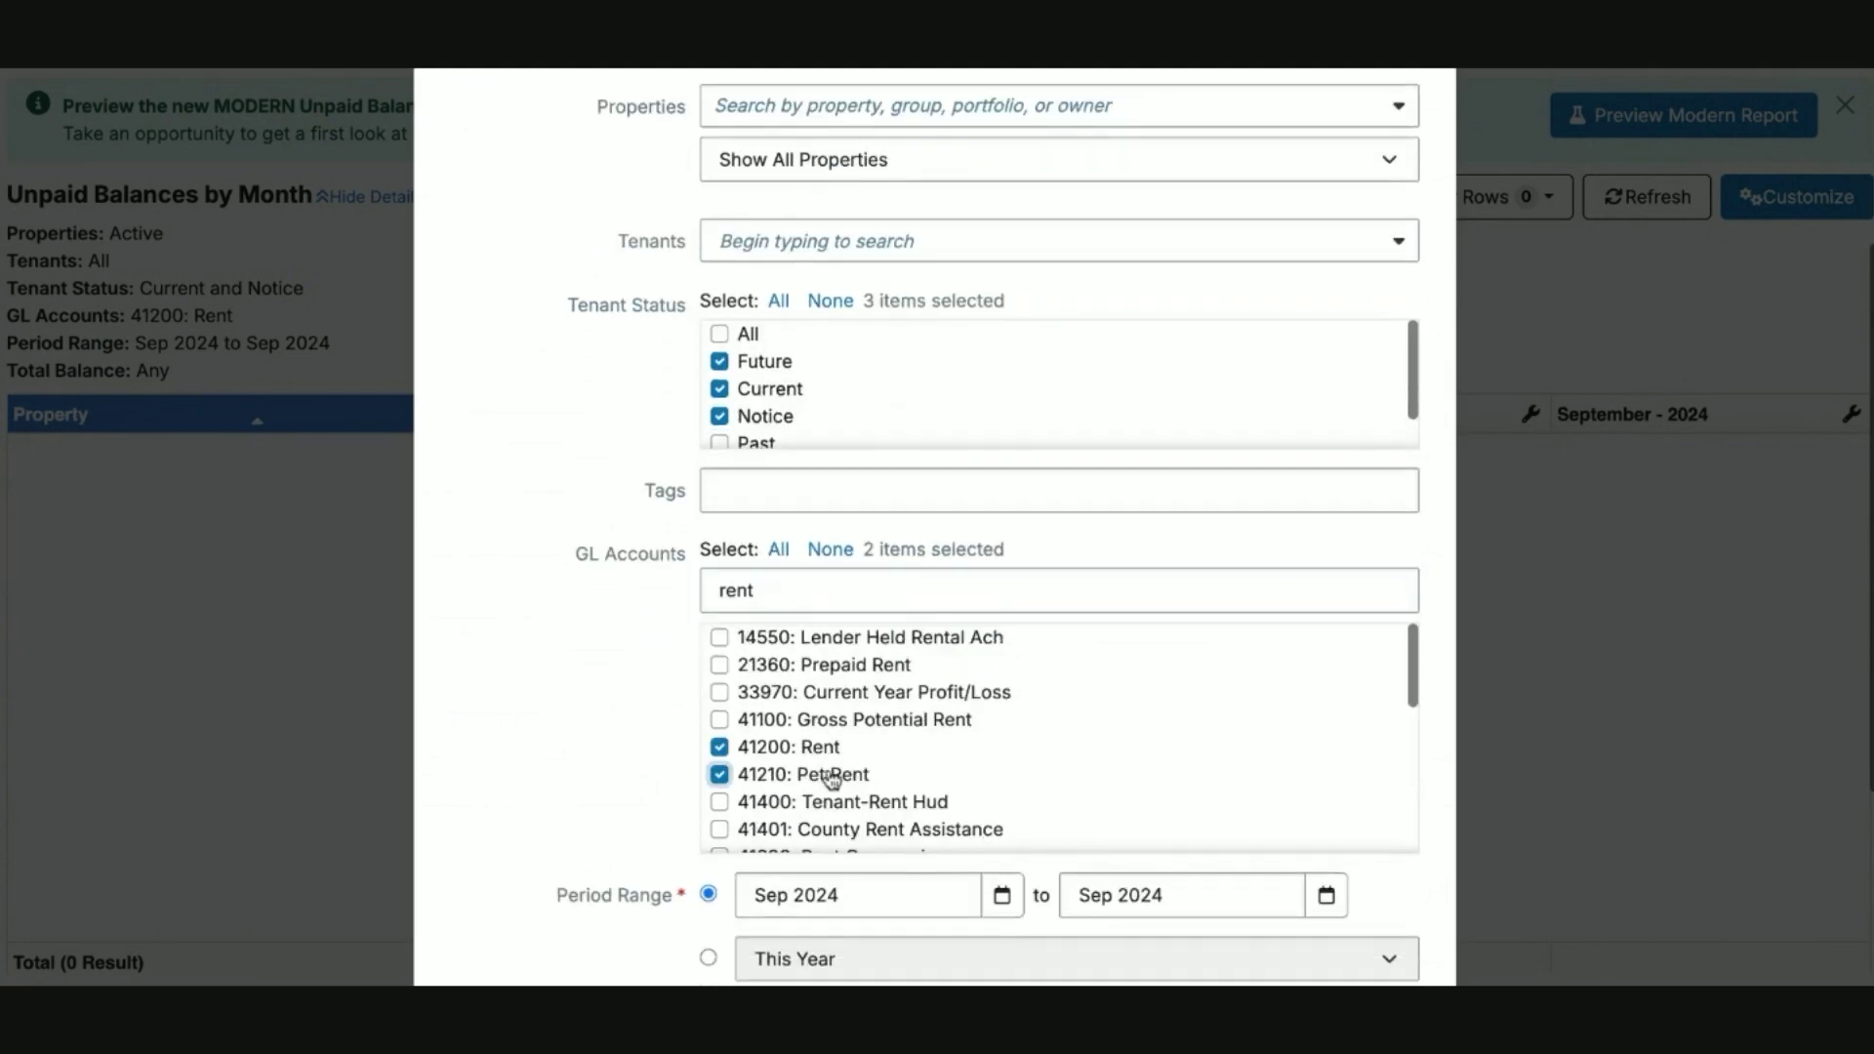
left_click(905, 806)
scroll(900, 815, "down", 1)
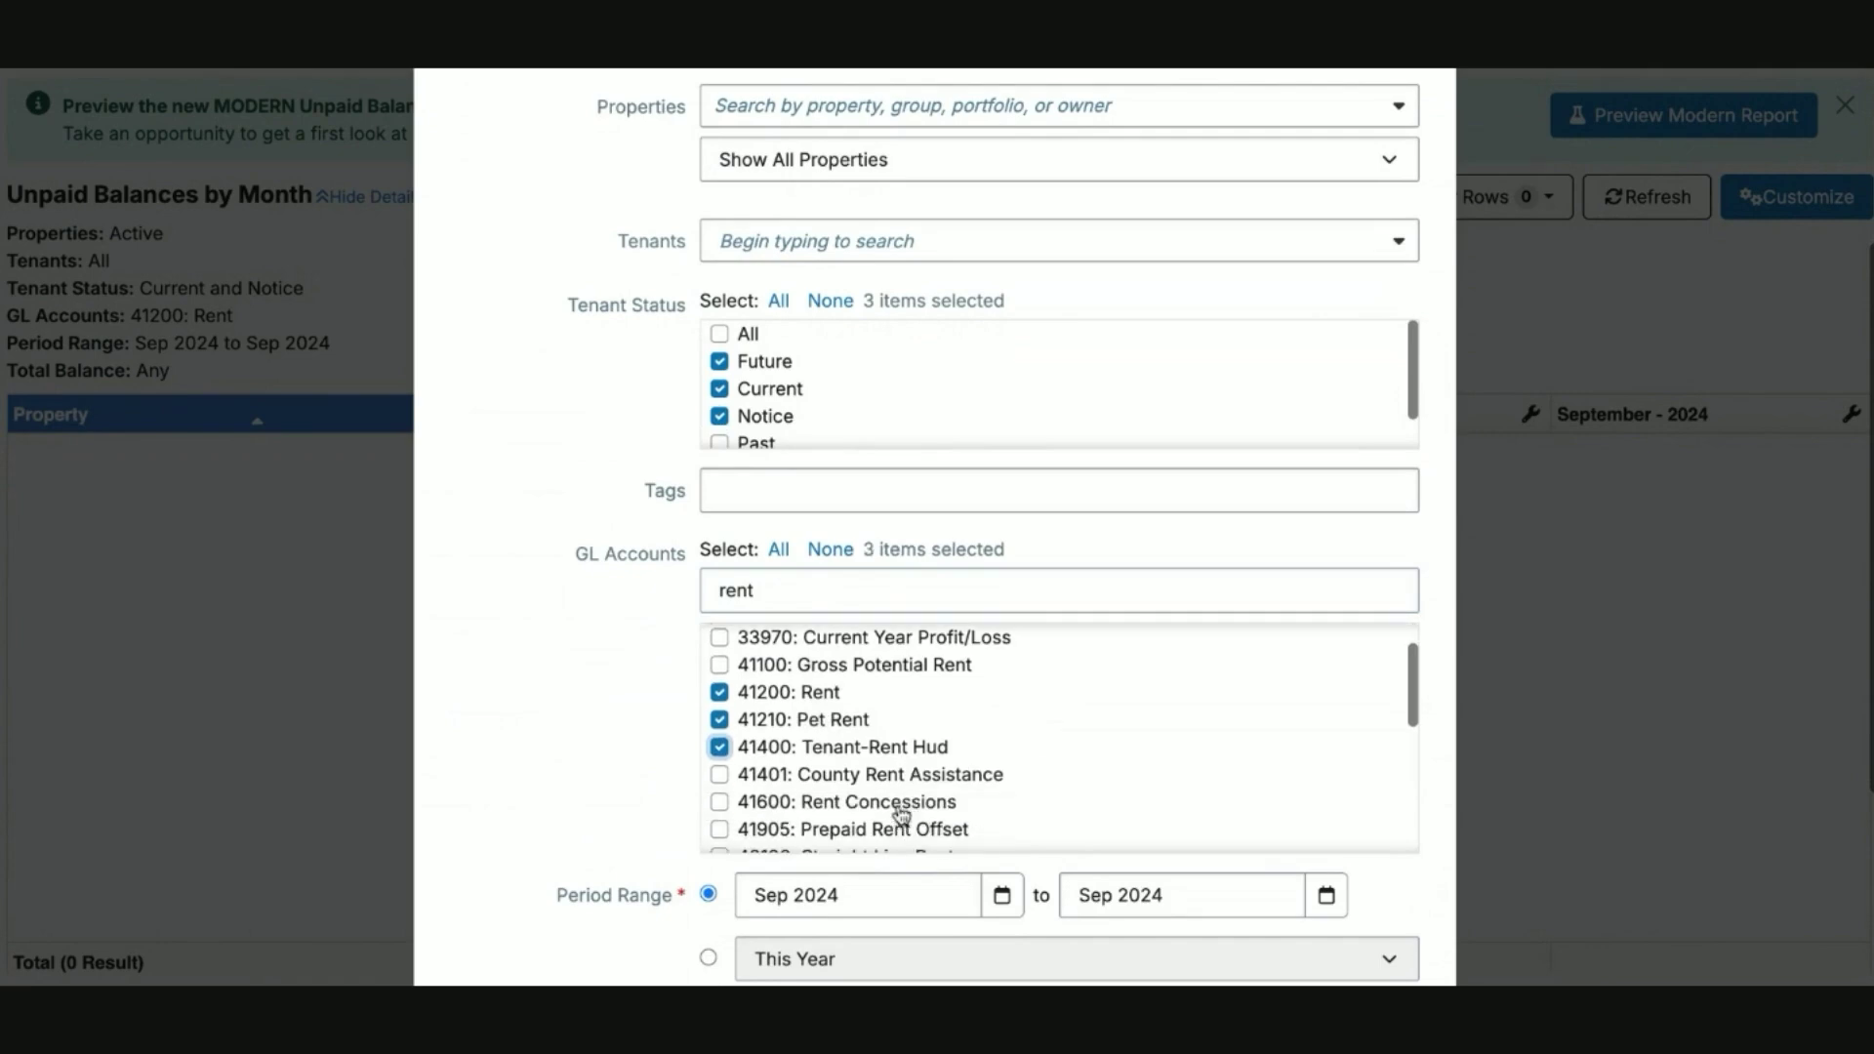
scroll(900, 815, "down", 3)
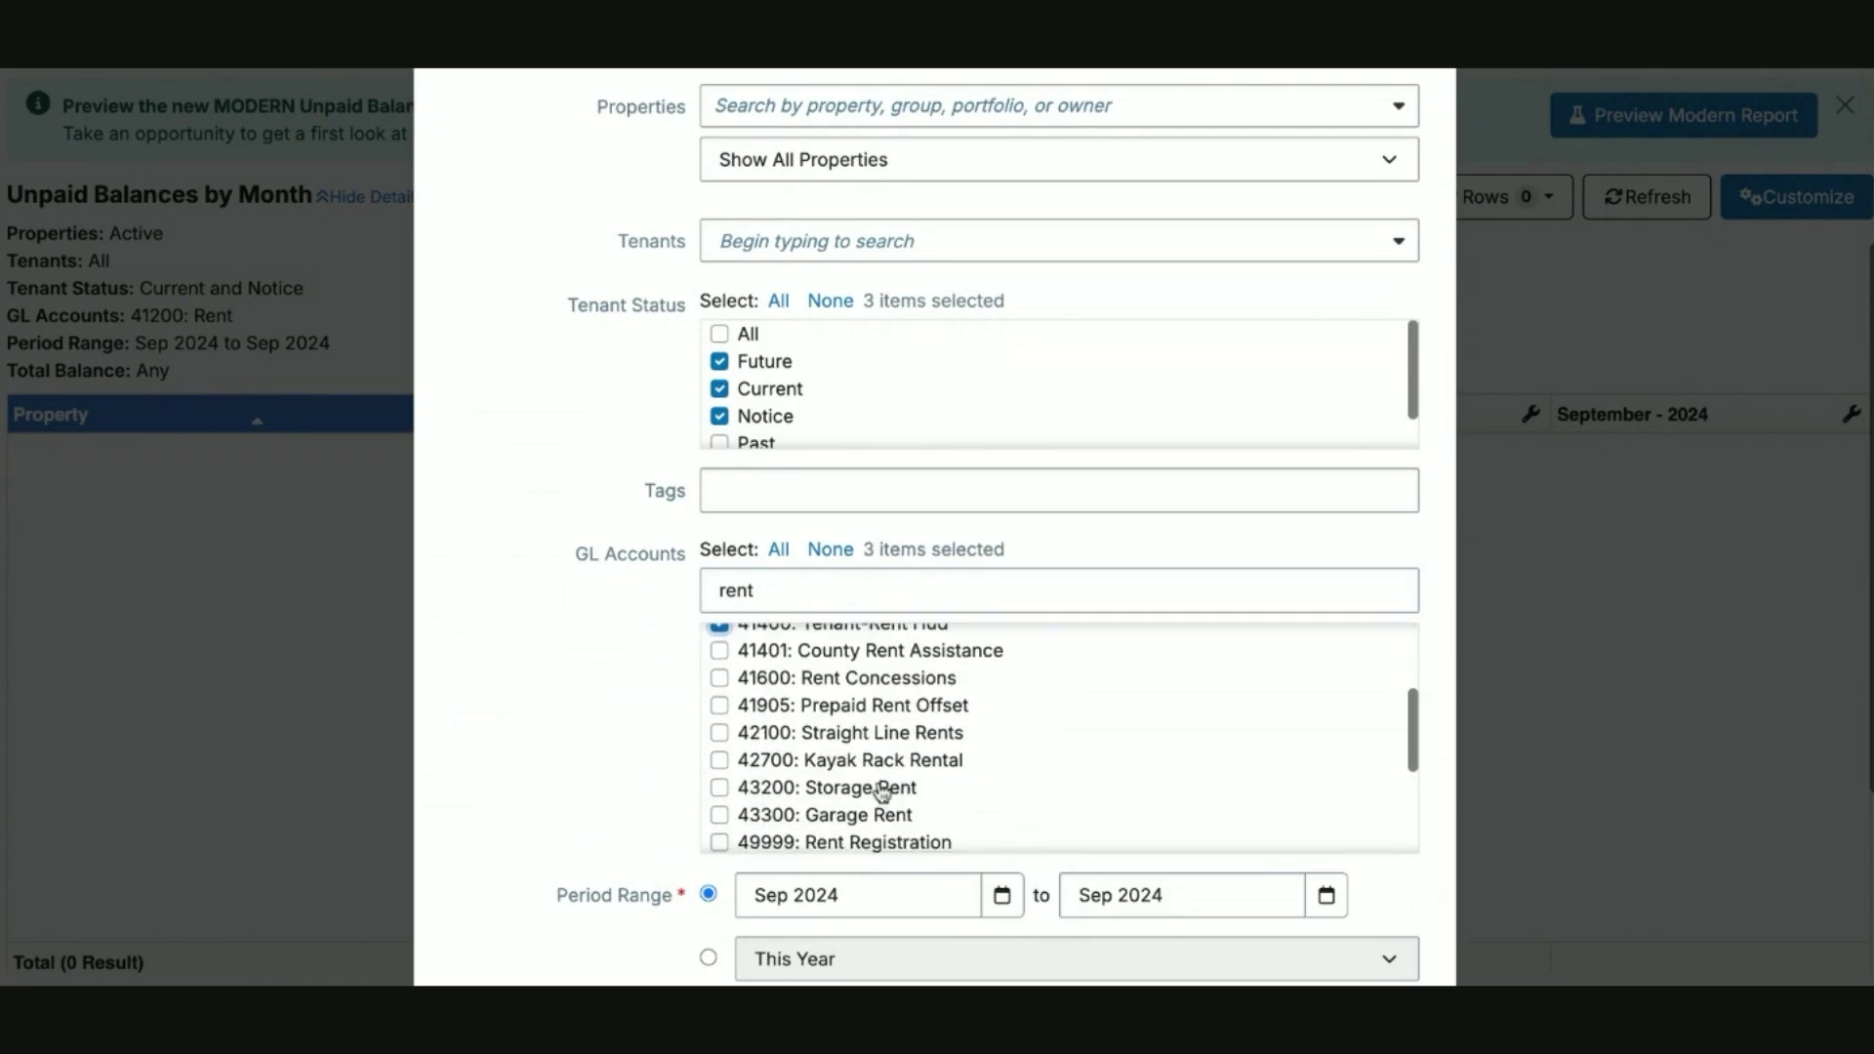
left_click(859, 816)
left_click(872, 790)
scroll(644, 825, "down", 2)
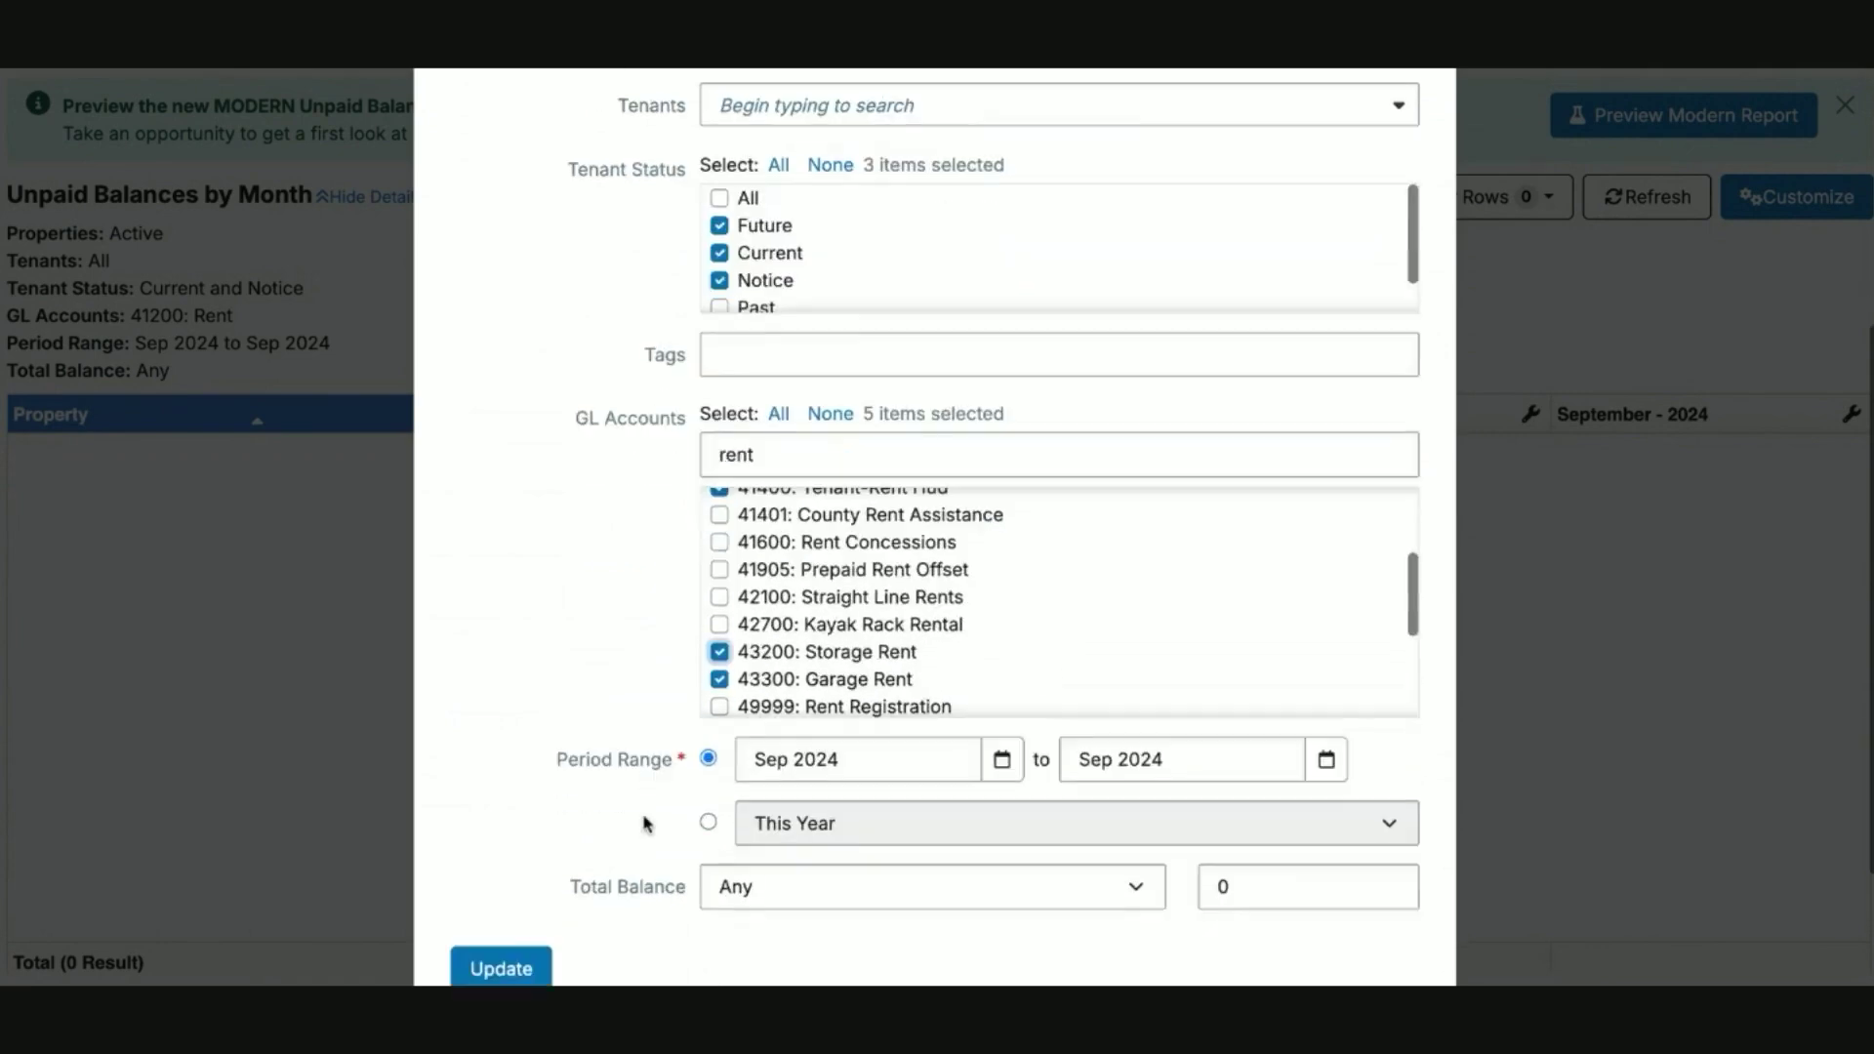
scroll(644, 825, "down", 2)
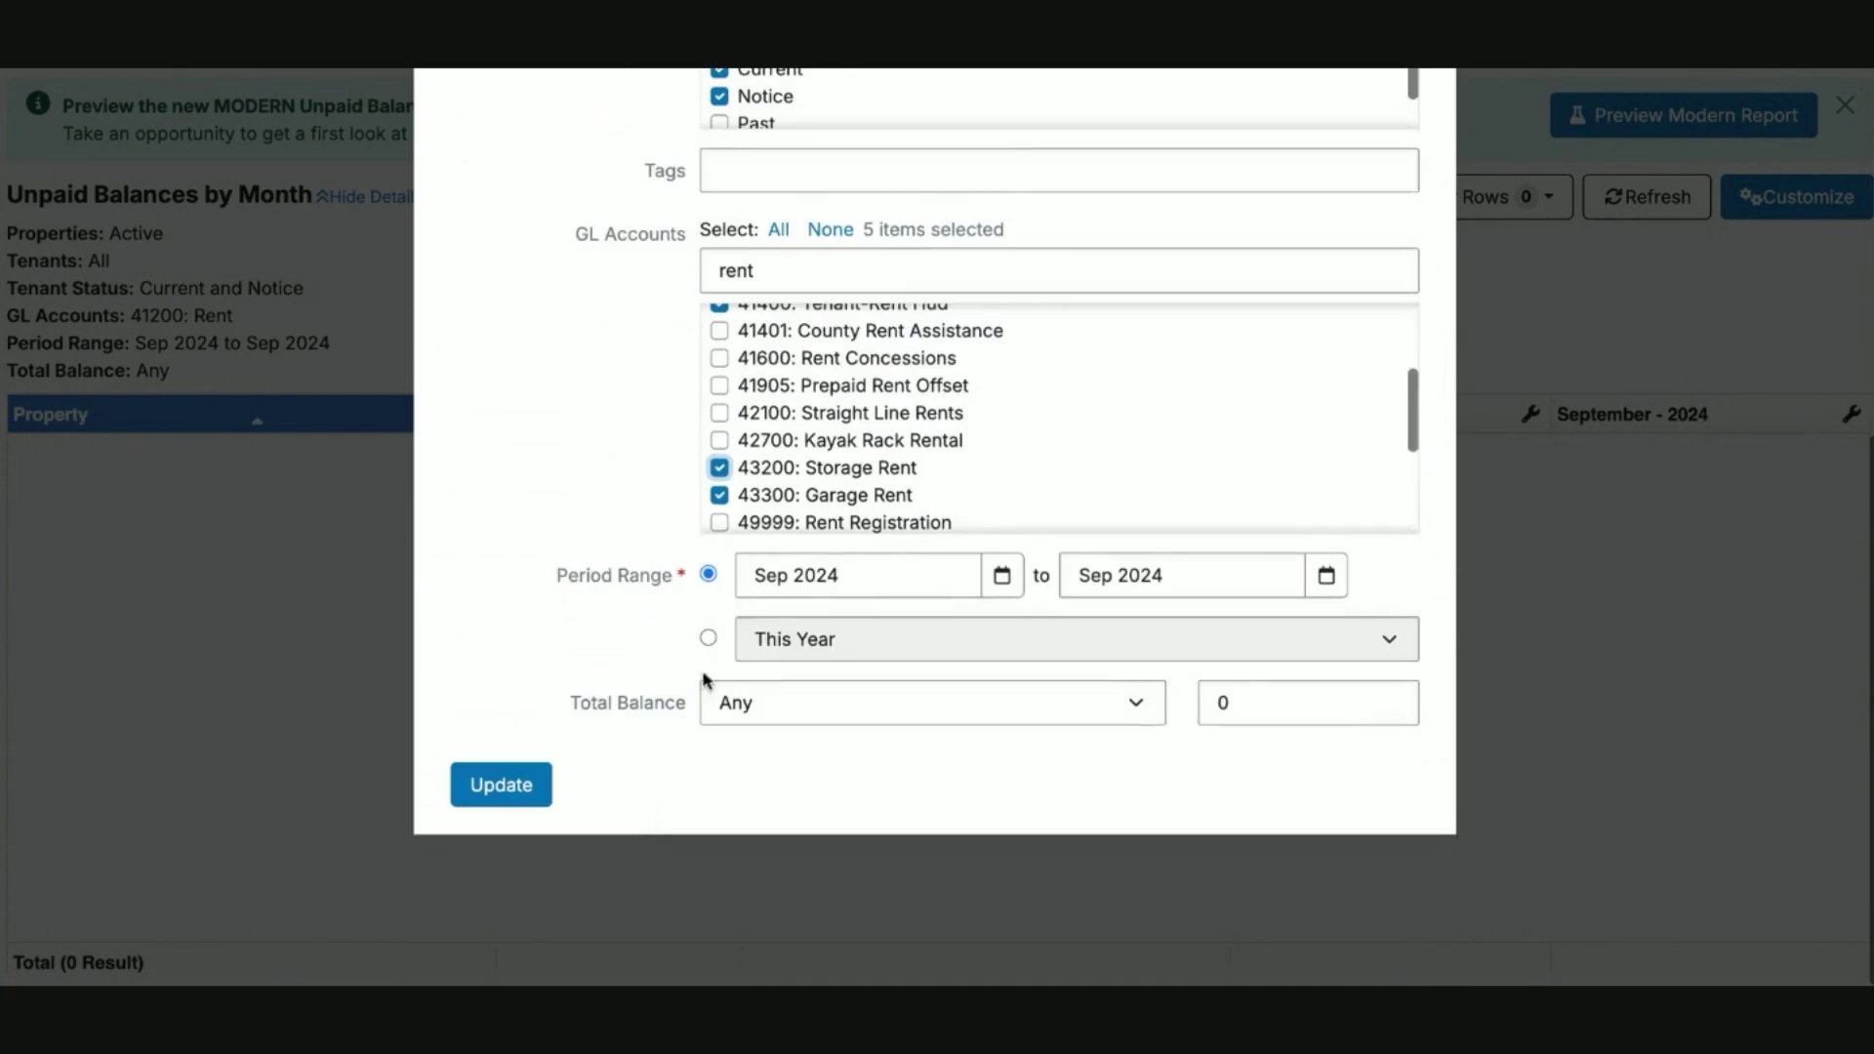
Set the period start to January 2024 and update the report.
left_click(1001, 578)
left_click(784, 685)
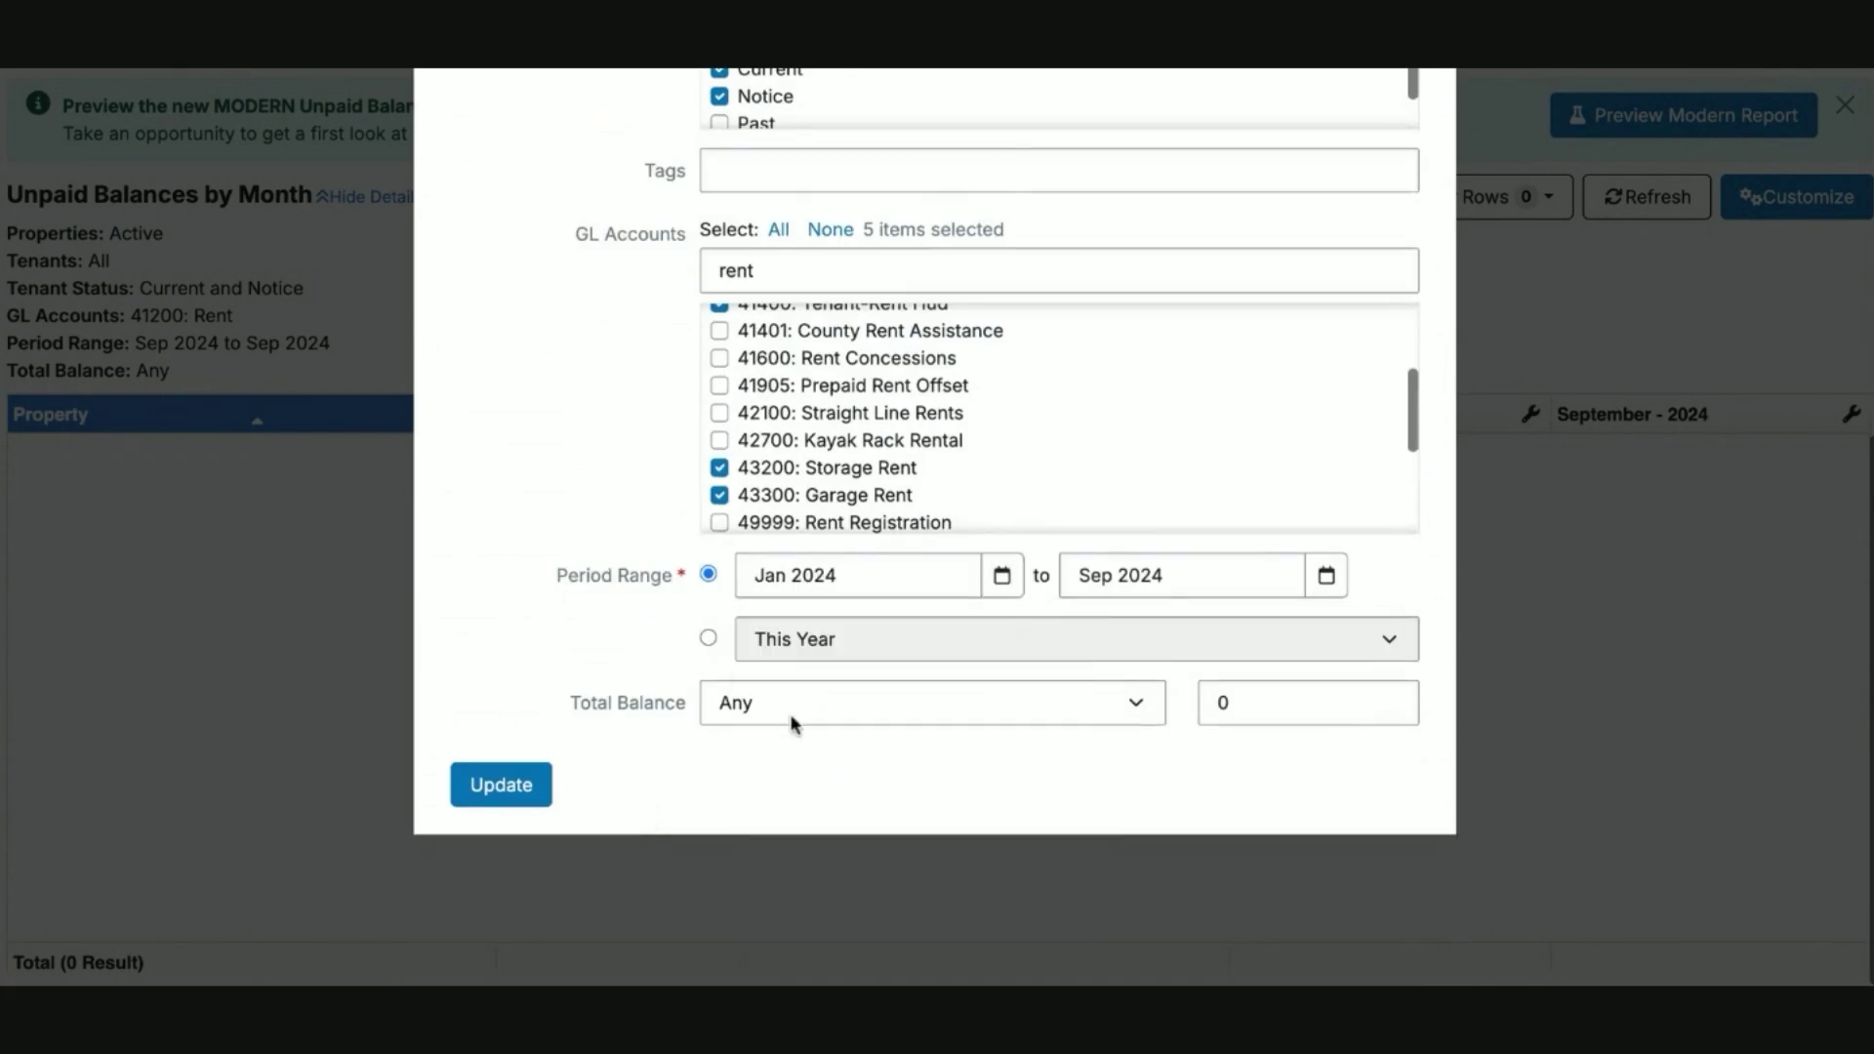
left_click(522, 782)
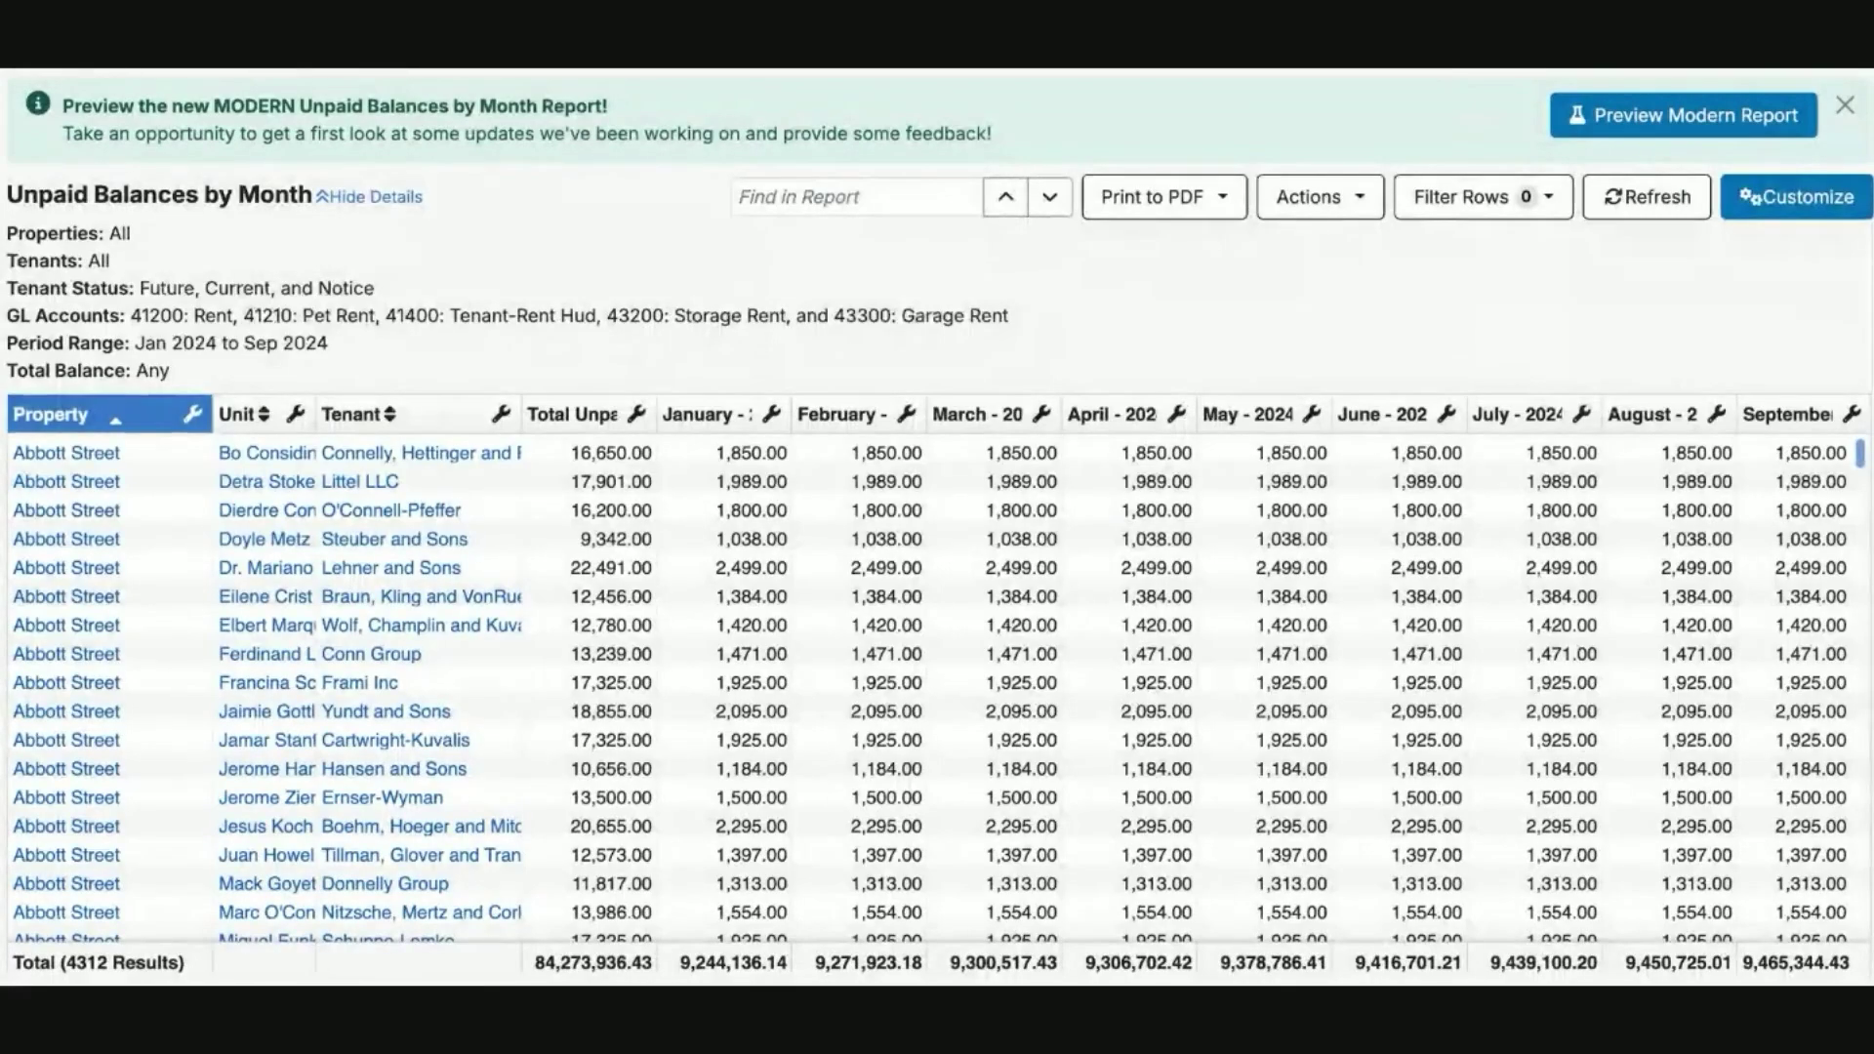
Highlight a tenant's 22,491.00 total unpaid and 2,499.00 January amounts.
left_click_drag(571, 568, 652, 568)
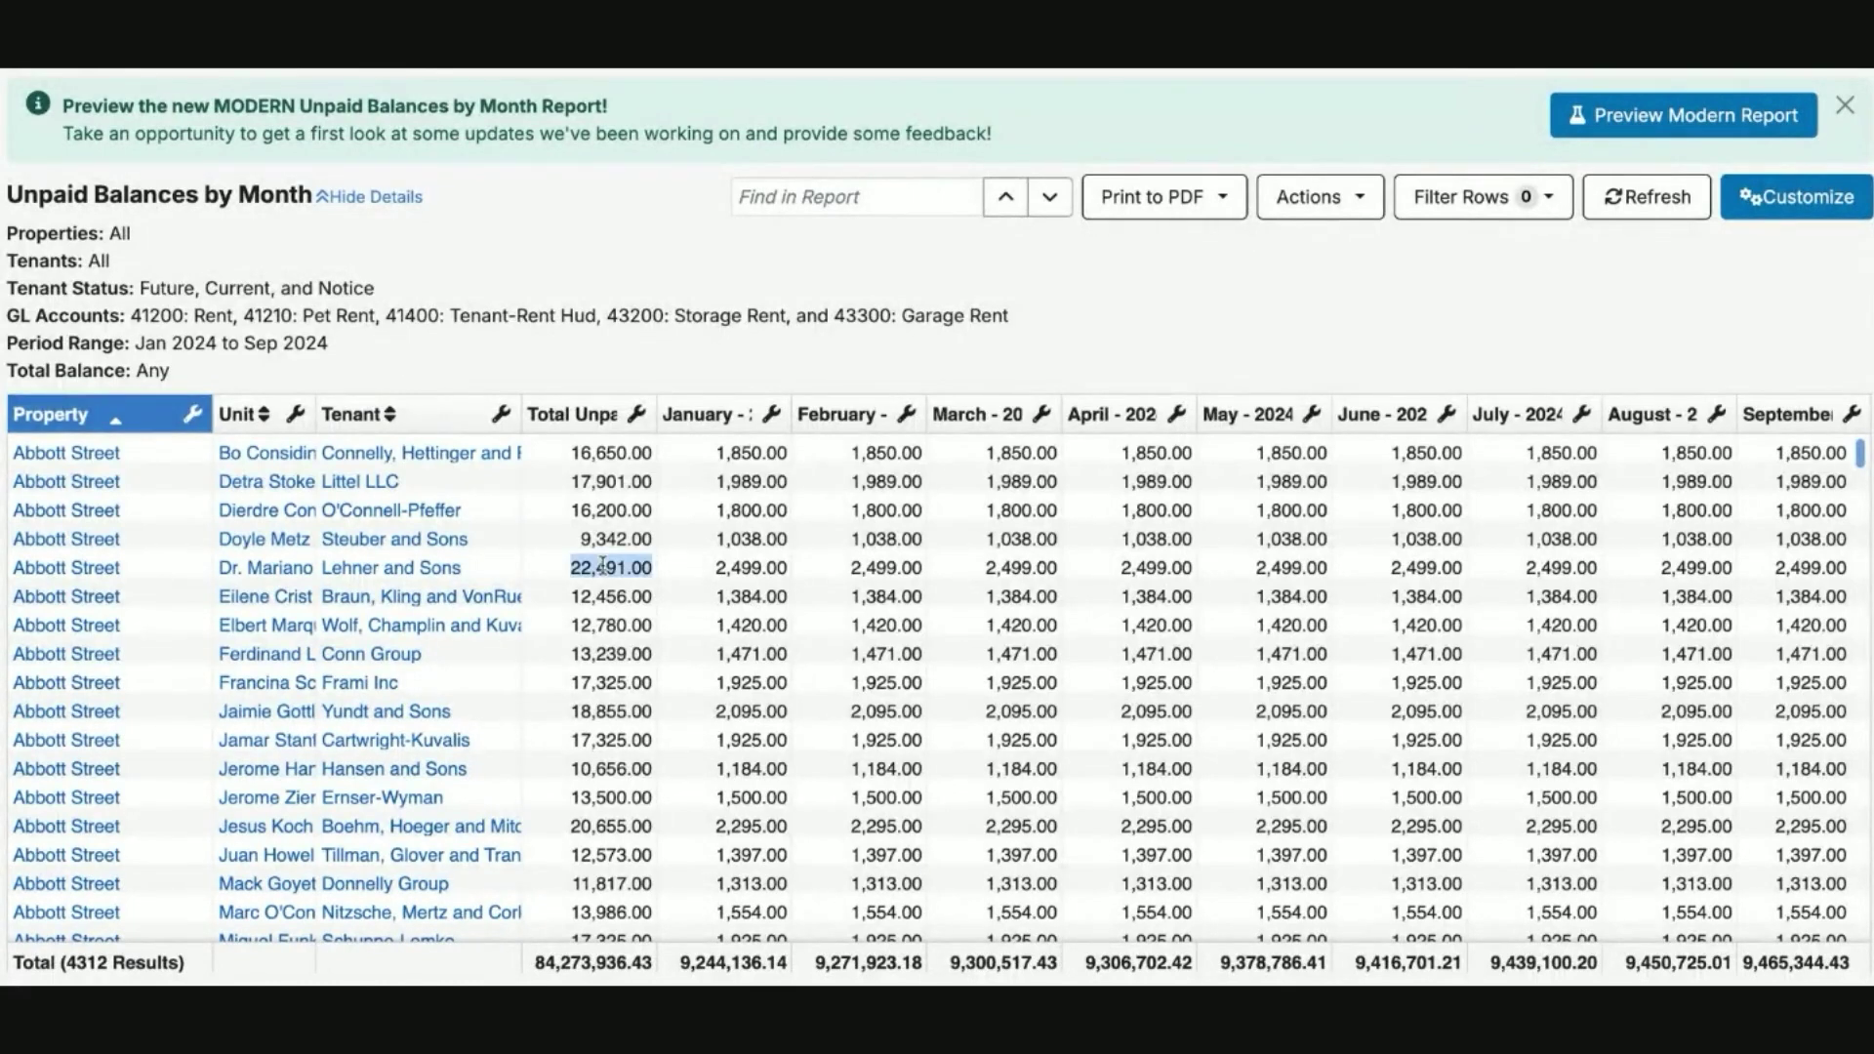
double_click(732, 567)
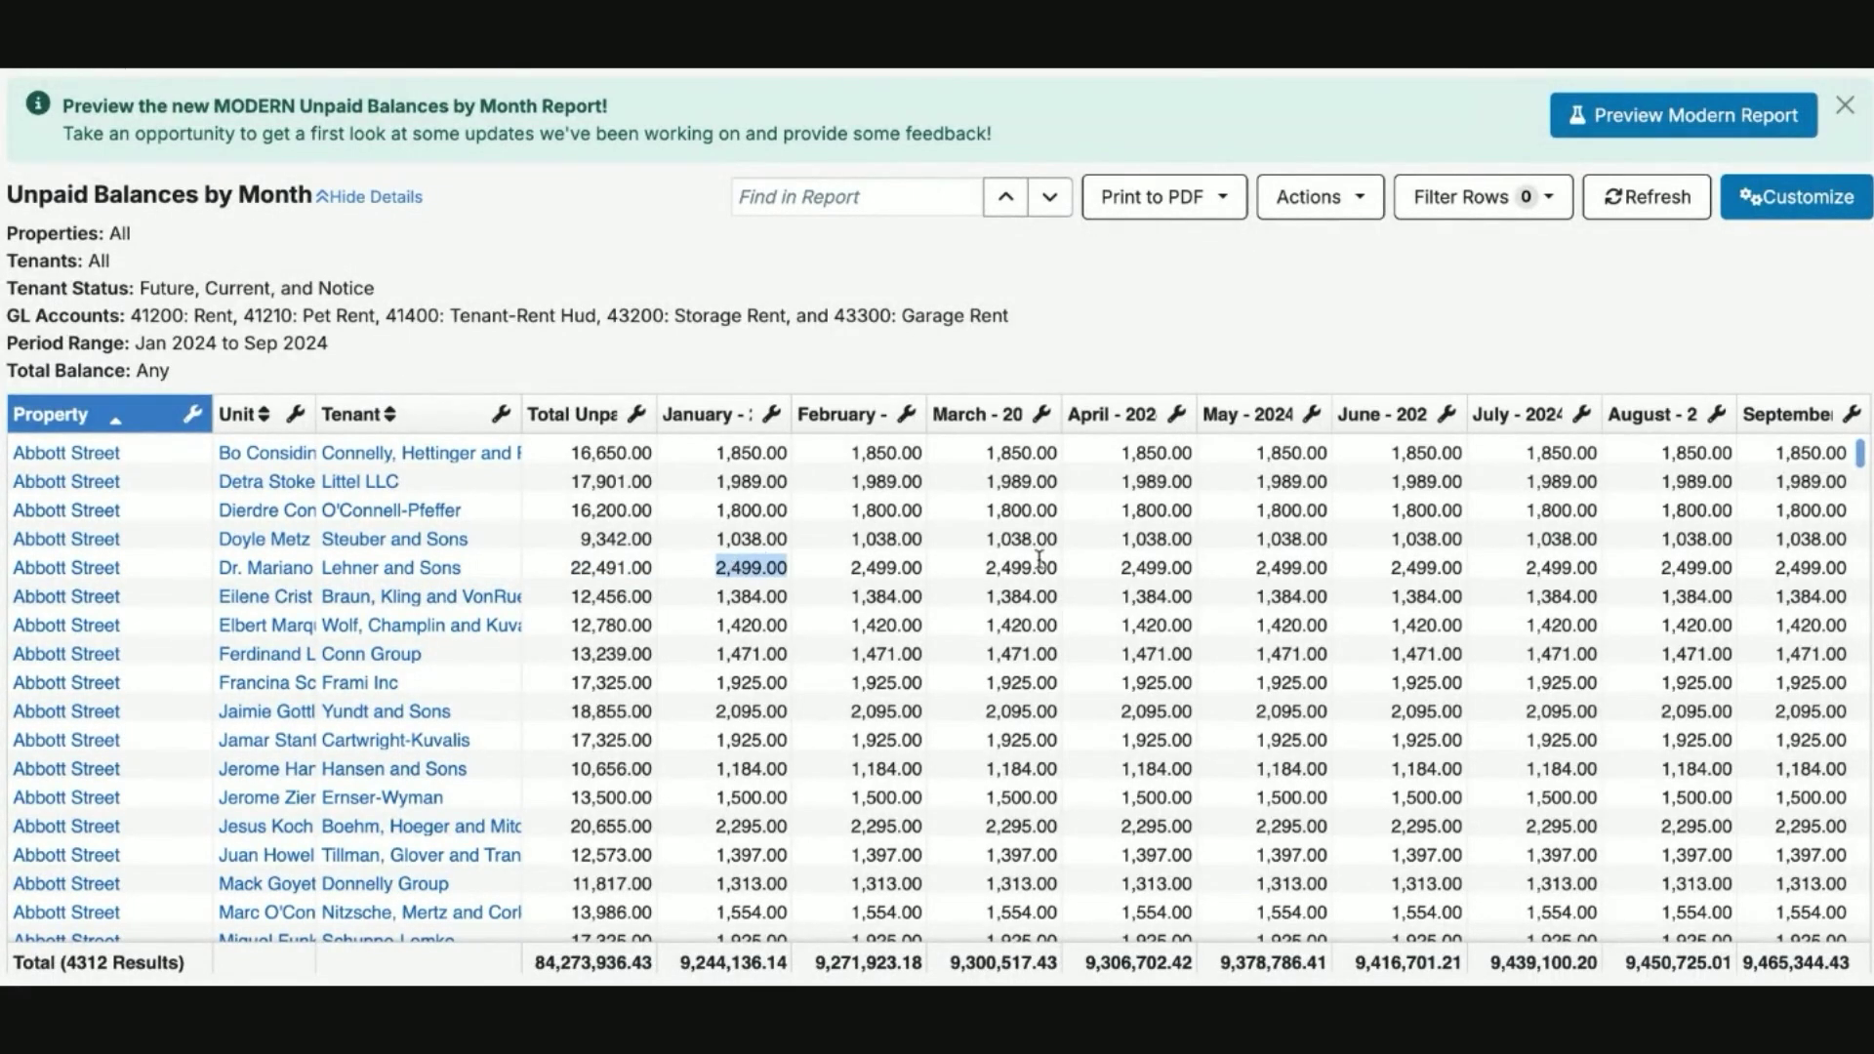